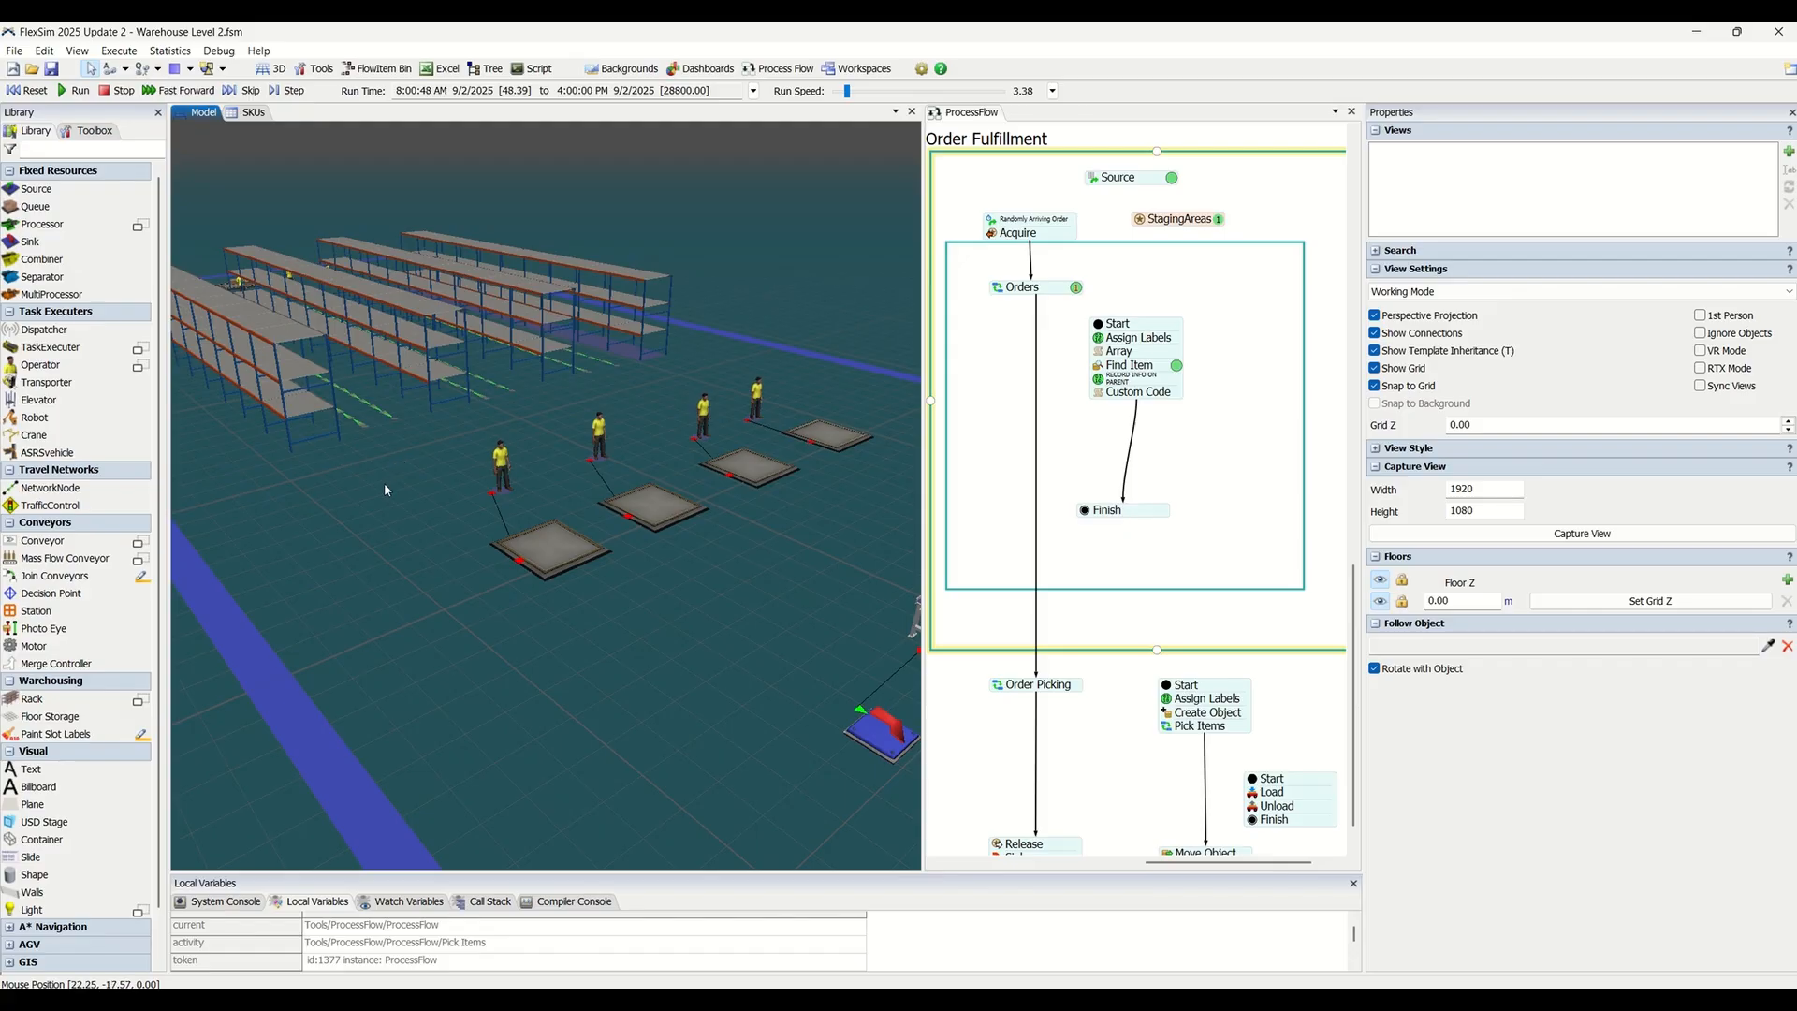
# - Set the run speed of the running warehouse simulation to 152
pyautogui.moveTo(424, 511); pyautogui.dragTo(751, 525)
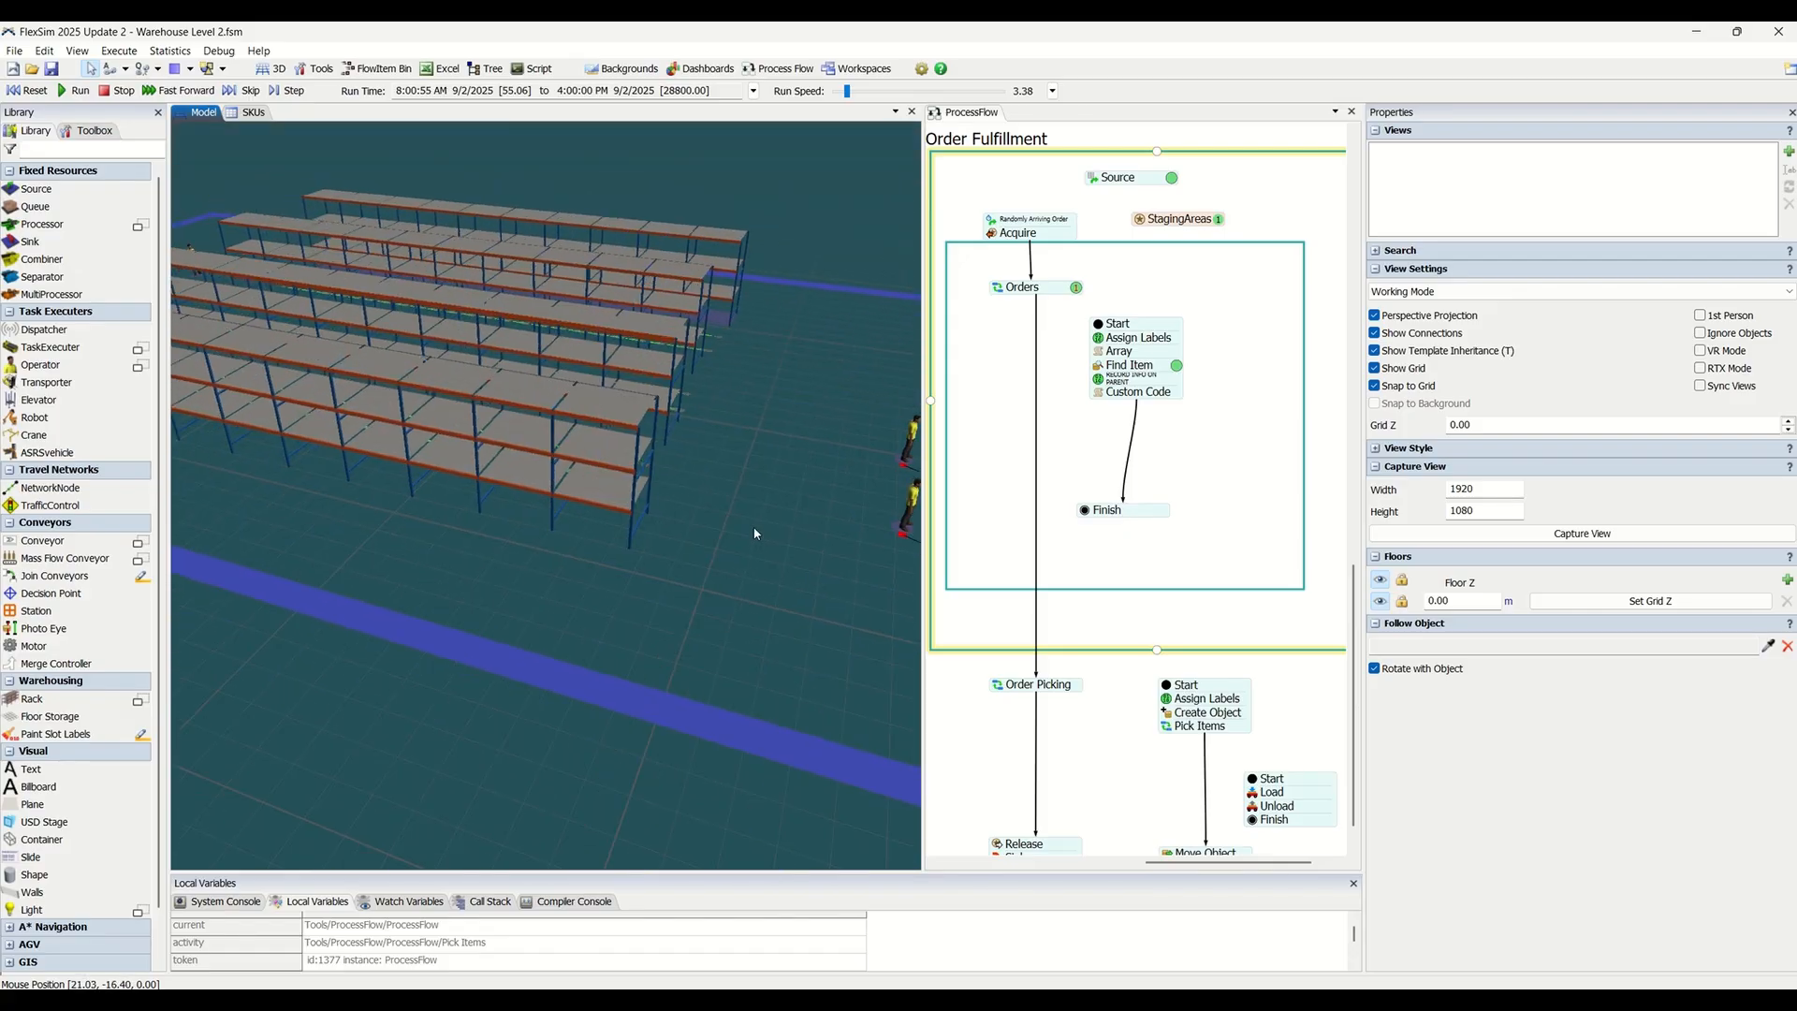
pyautogui.moveTo(549, 559); pyautogui.dragTo(586, 560, button='right')
pyautogui.moveTo(521, 620); pyautogui.dragTo(552, 567, button='right')
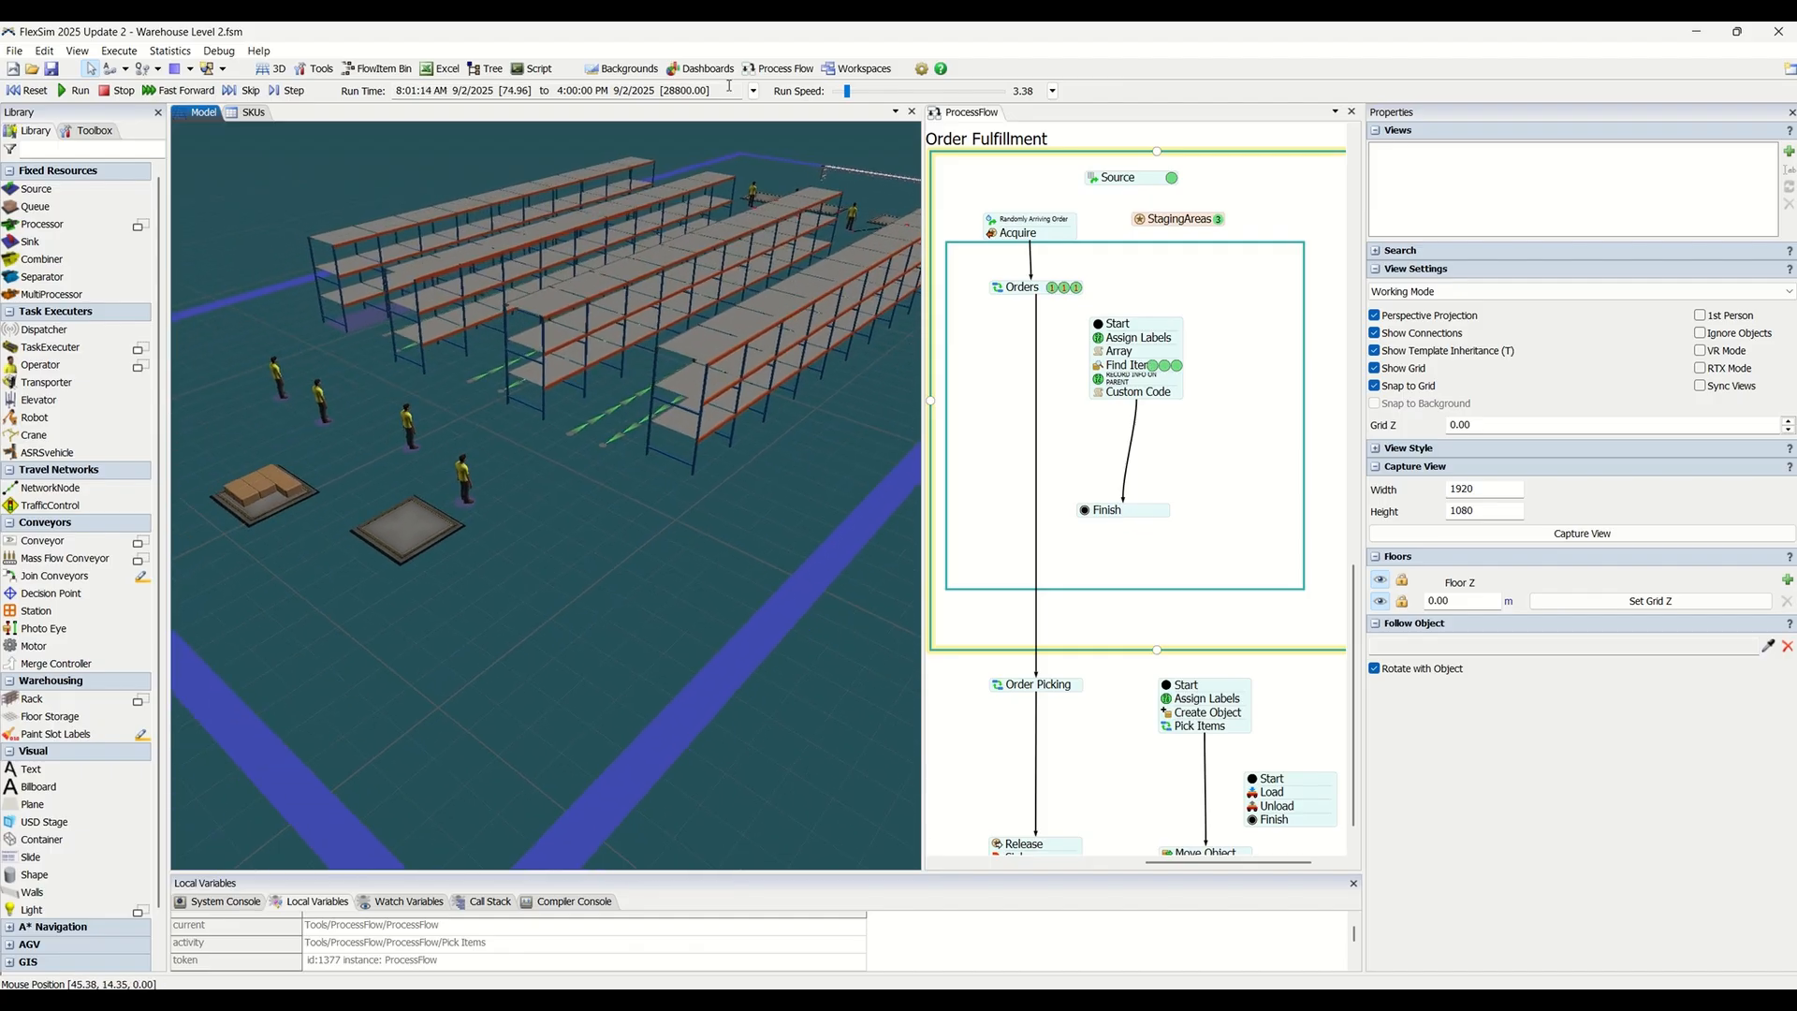
pyautogui.moveTo(847, 91); pyautogui.dragTo(867, 93)
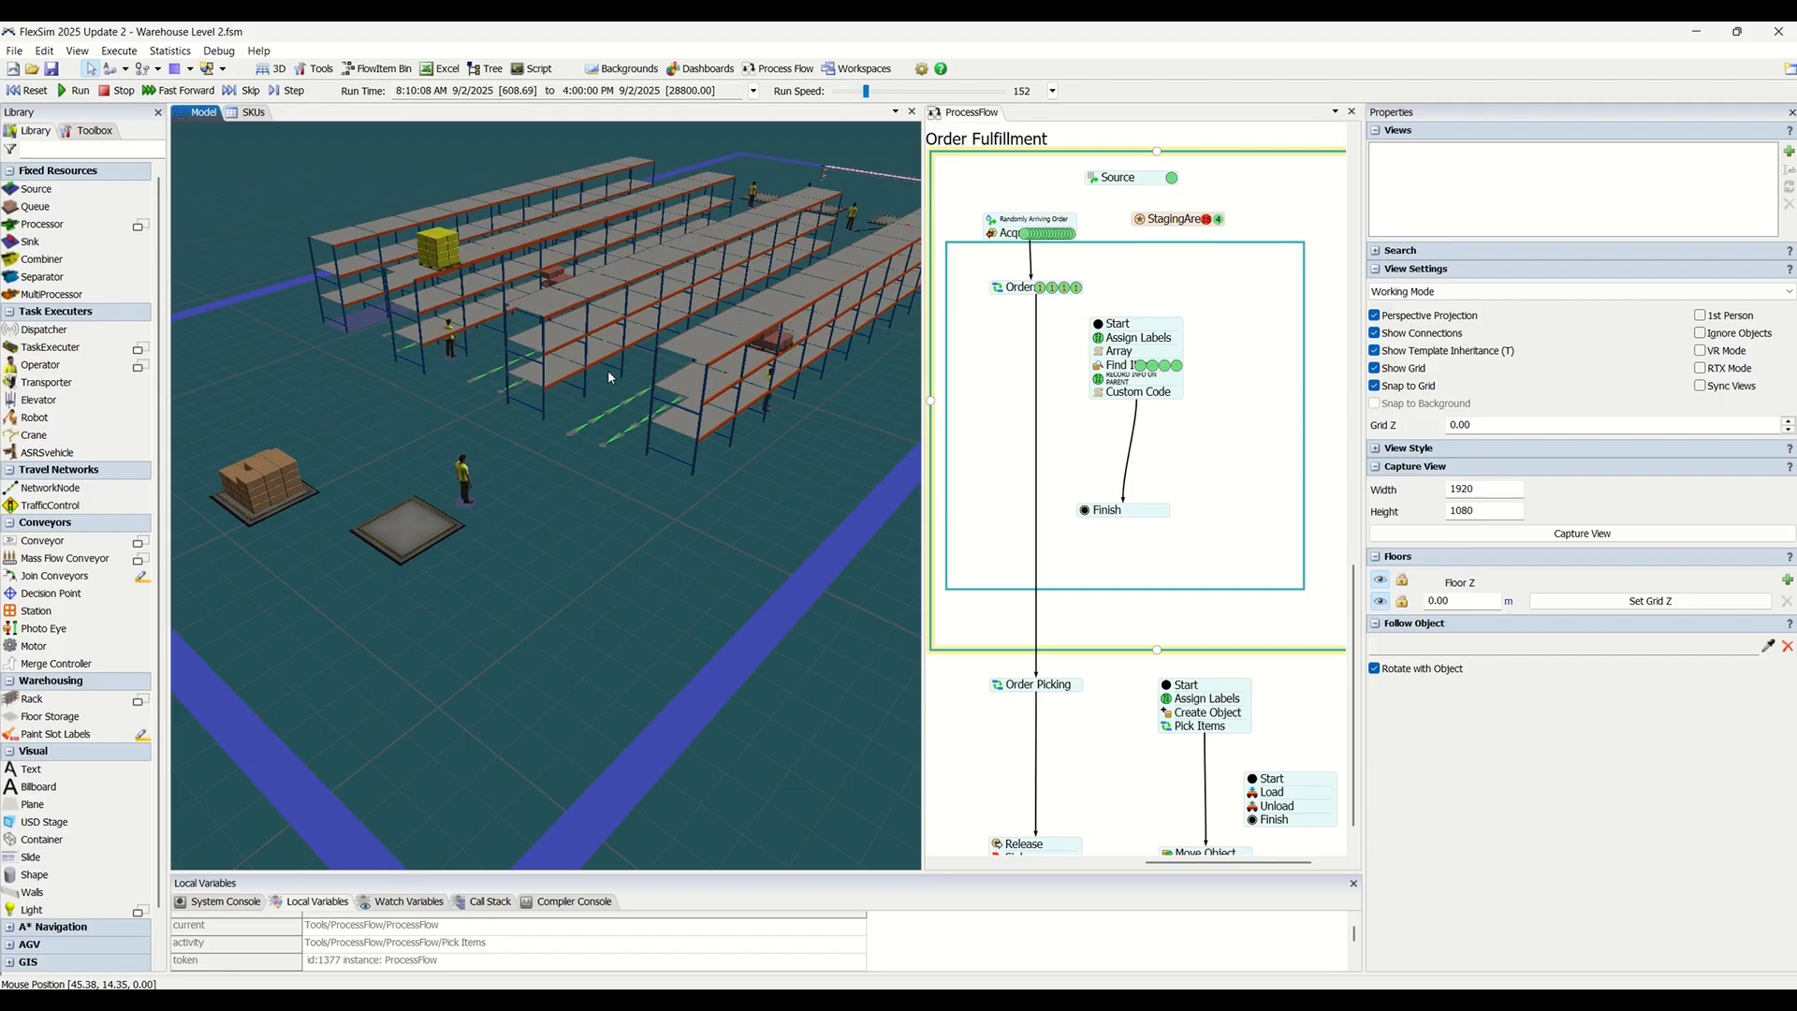
# - Examine the racks, staging areas, operators and conveyor in the 3D model while the simulation runs
pyautogui.moveTo(644, 573); pyautogui.dragTo(586, 654)
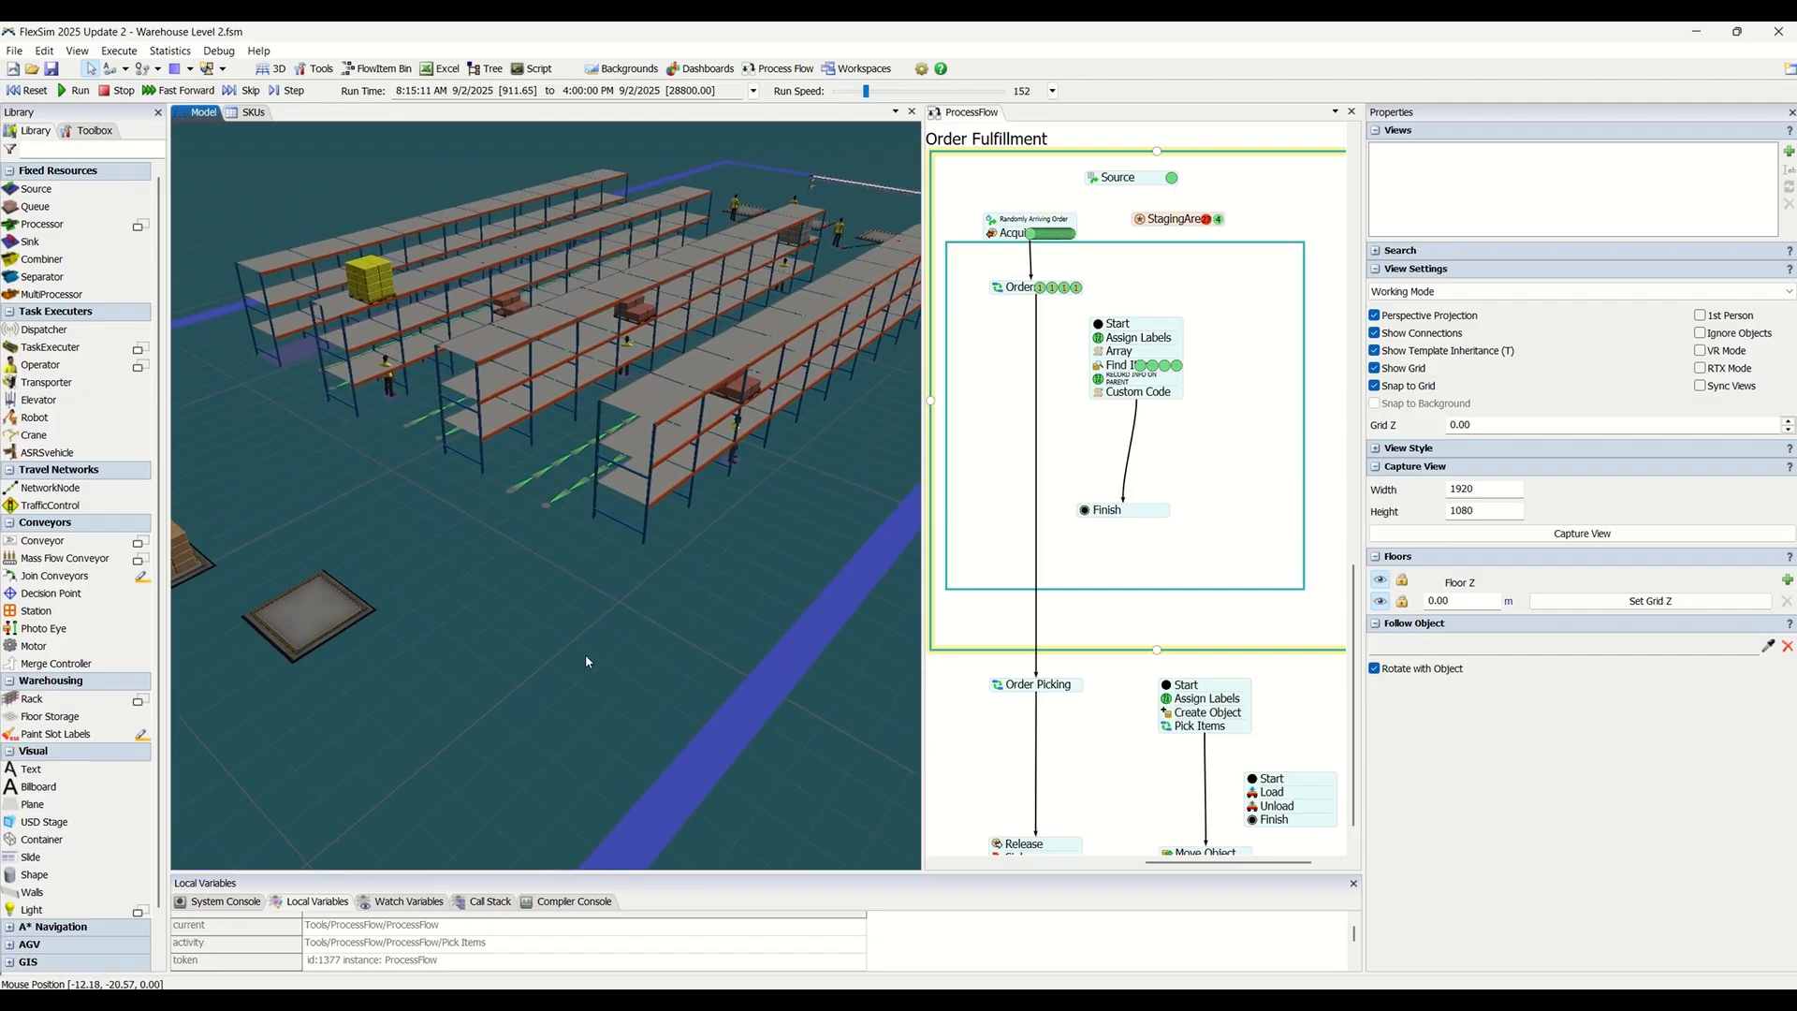
pyautogui.moveTo(586, 654); pyautogui.dragTo(725, 592, button='right')
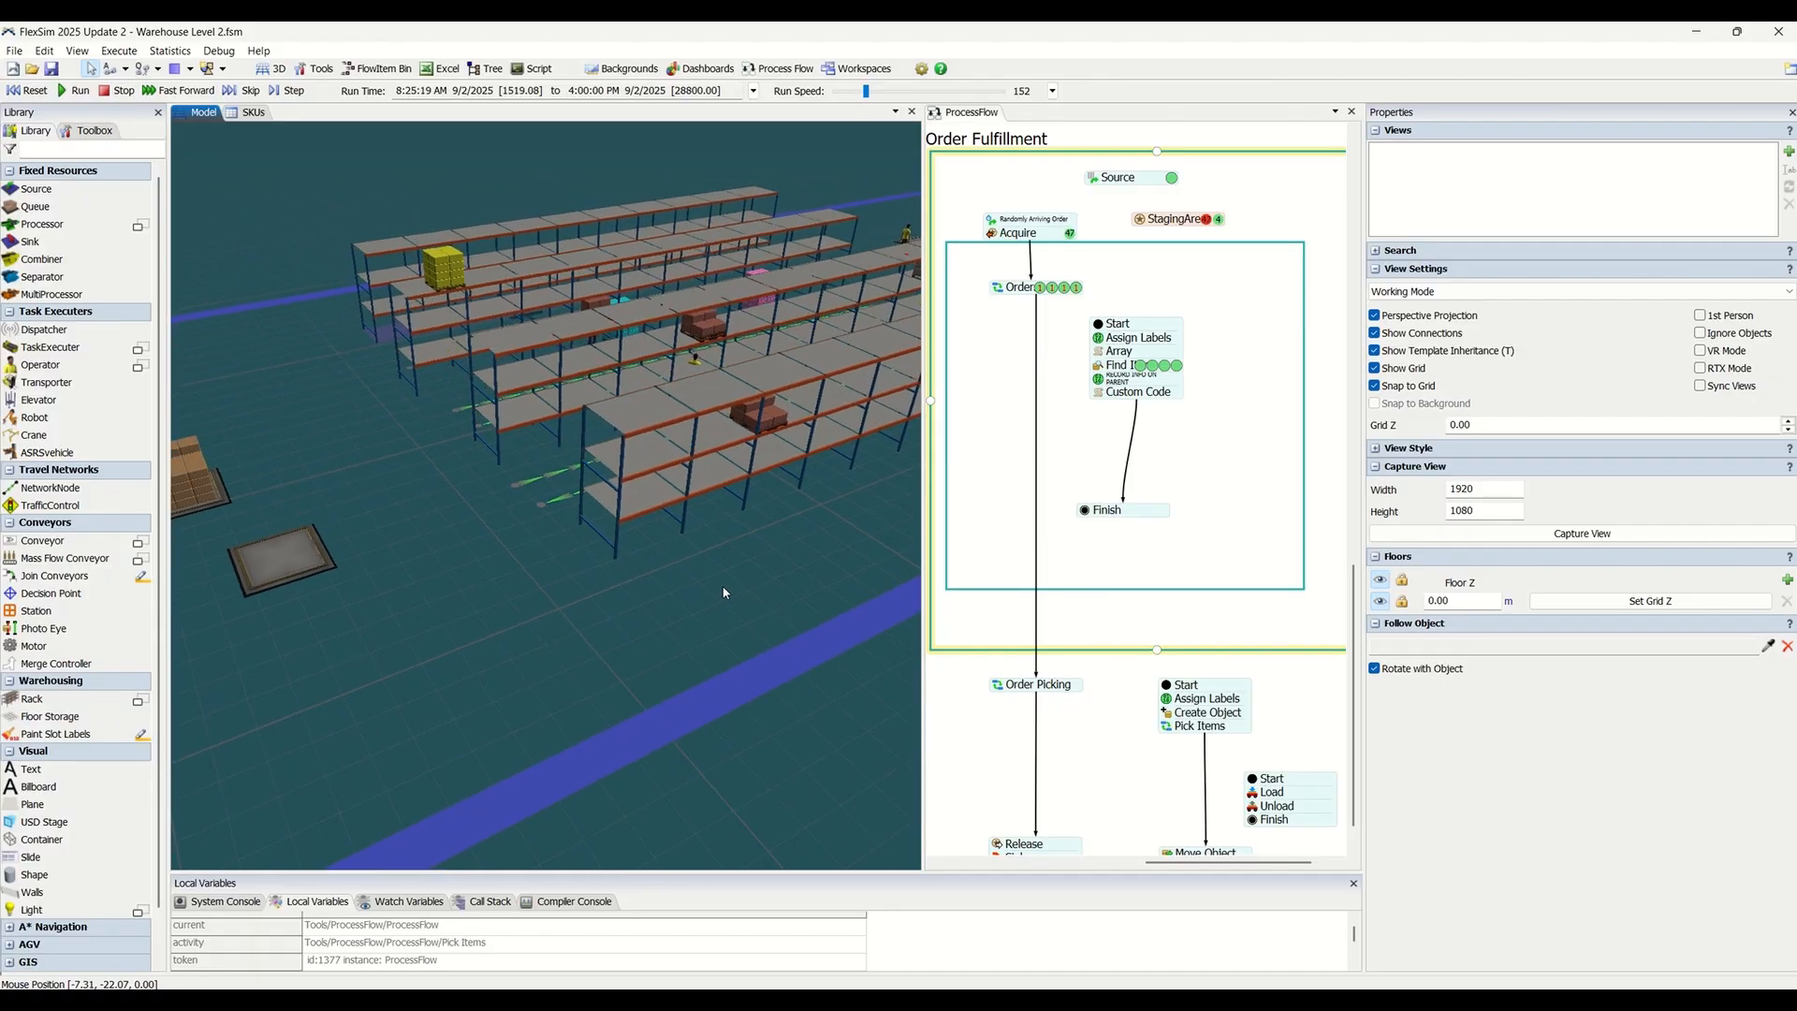
pyautogui.moveTo(812, 563); pyautogui.dragTo(459, 468, button='right')
pyautogui.moveTo(675, 483); pyautogui.dragTo(649, 469, button='right')
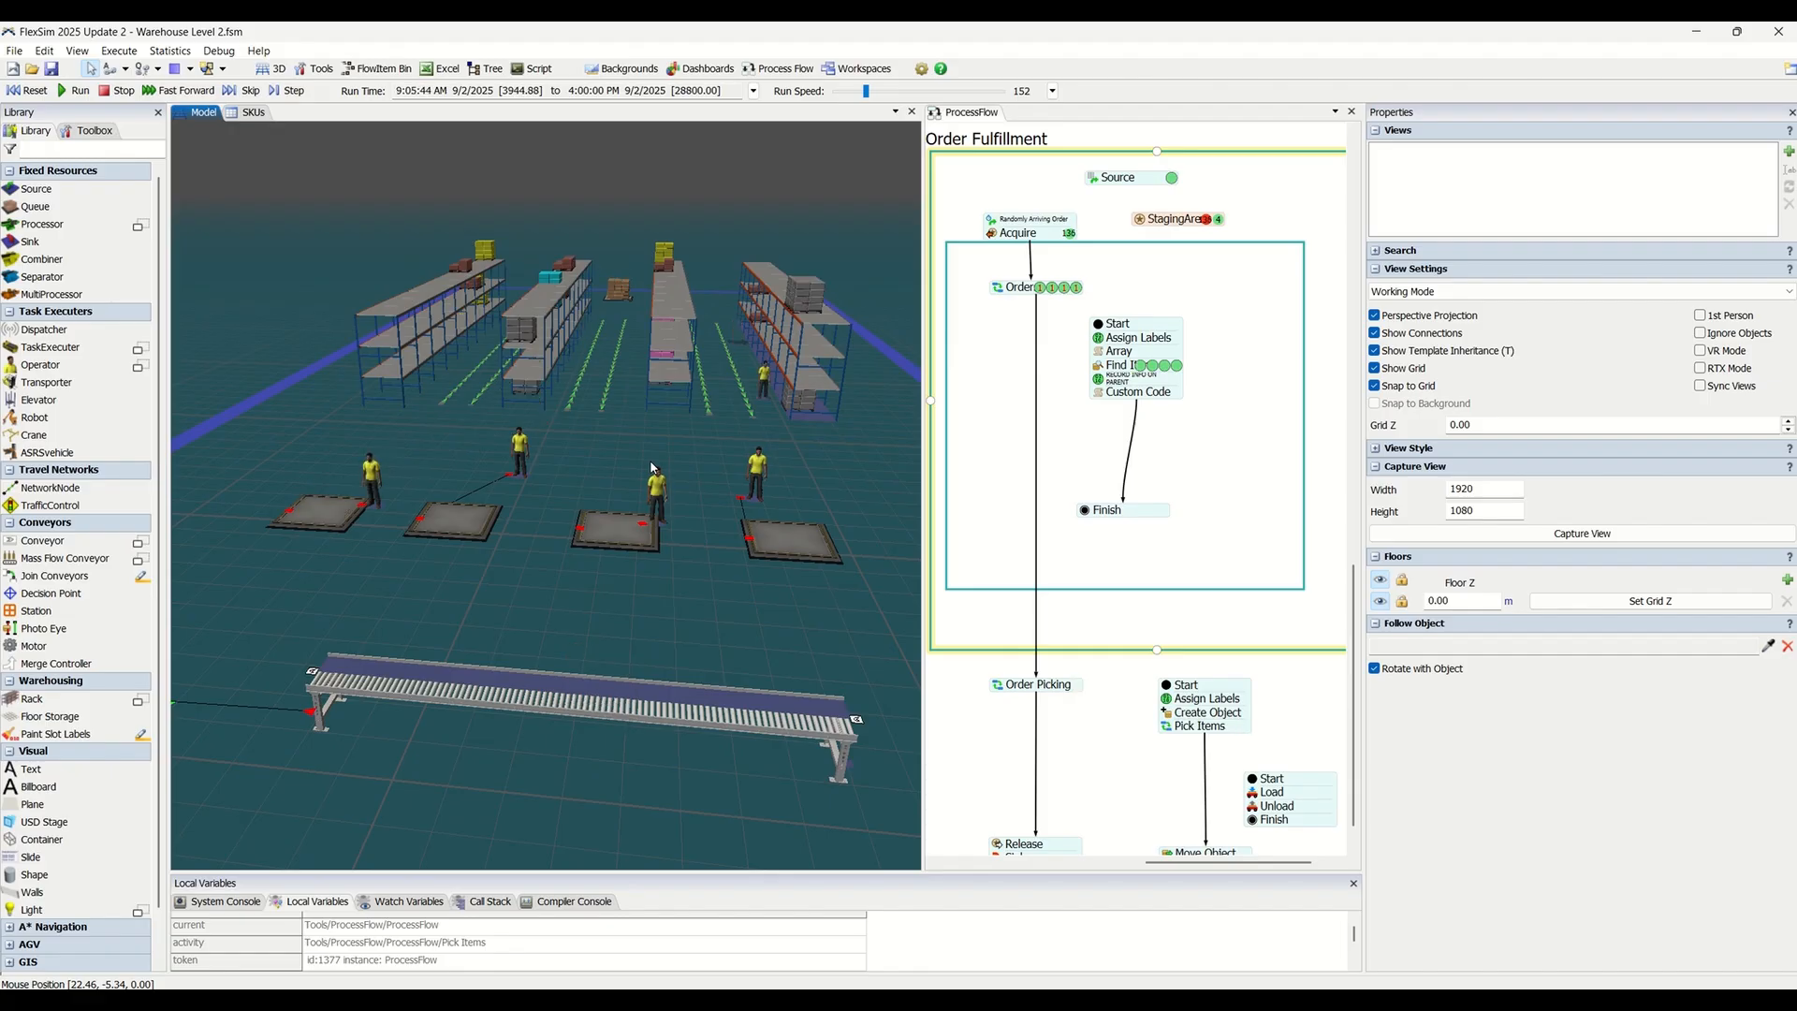
pyautogui.moveTo(653, 468); pyautogui.dragTo(634, 802, button='right')
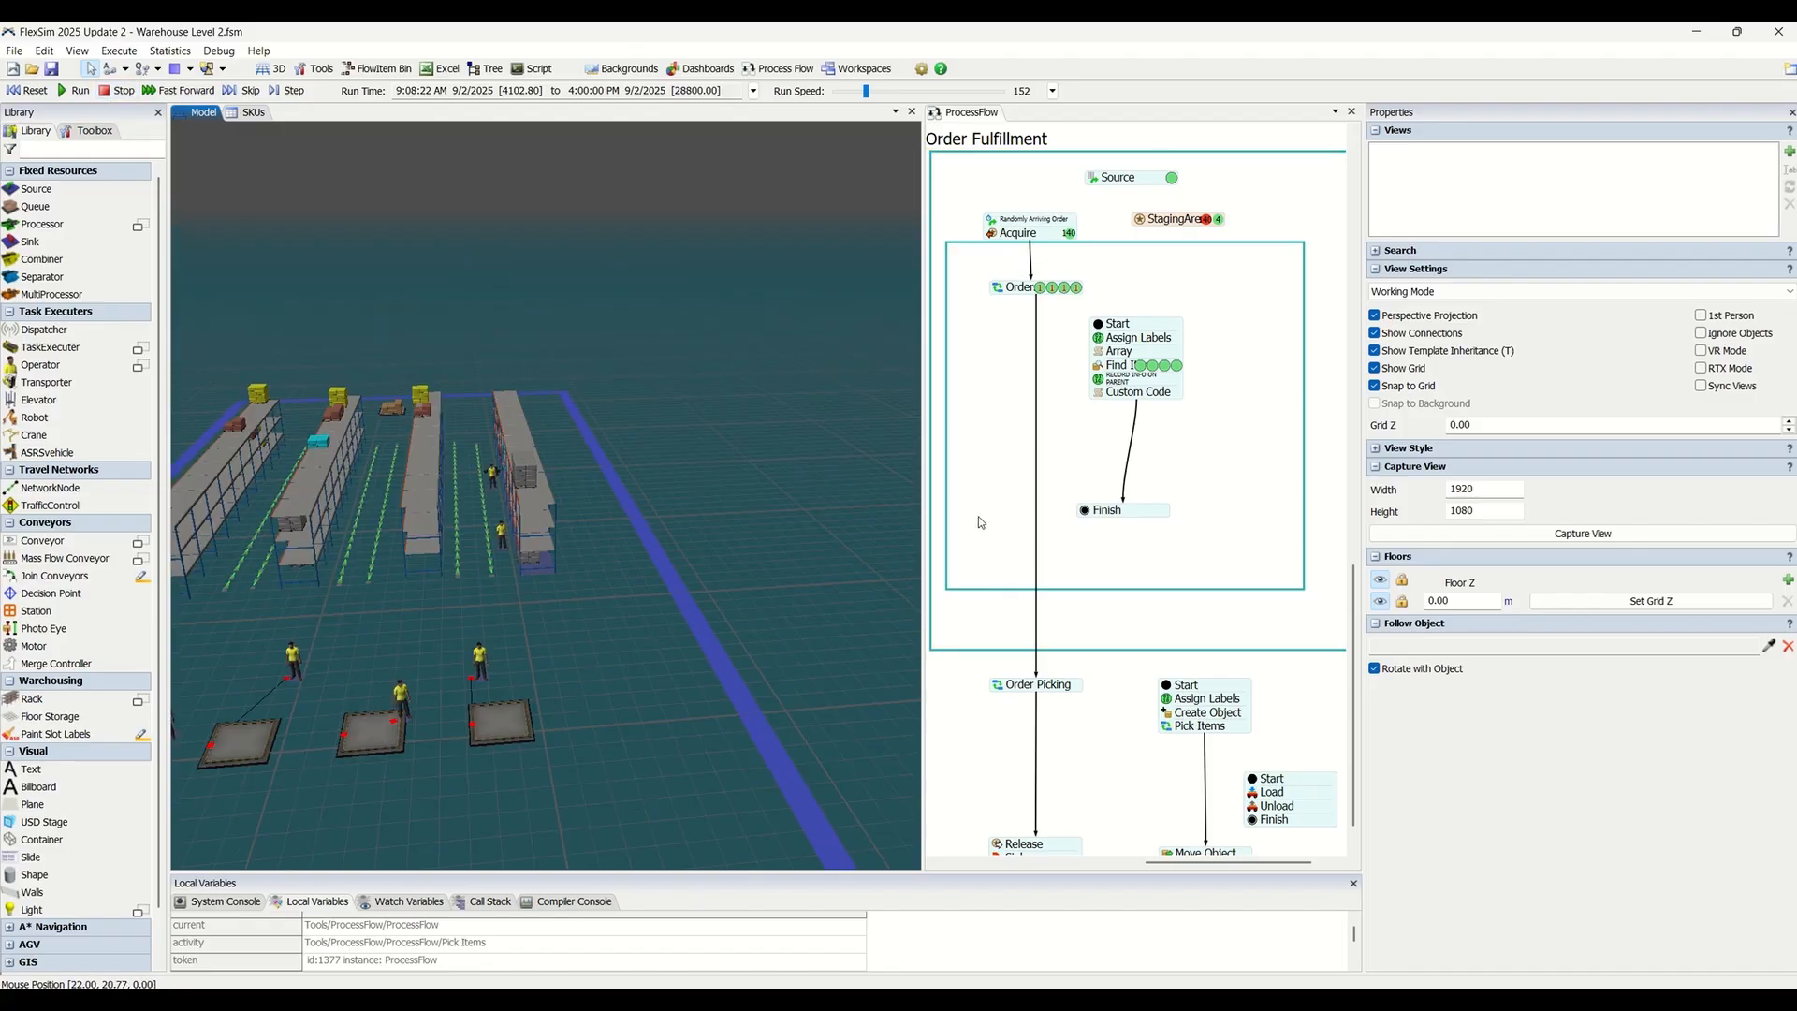
# - Review the Inter-Arrival Time expression of the Randomly Arriving Order source in the Order Fulfillment process flow
pyautogui.click(1035, 180)
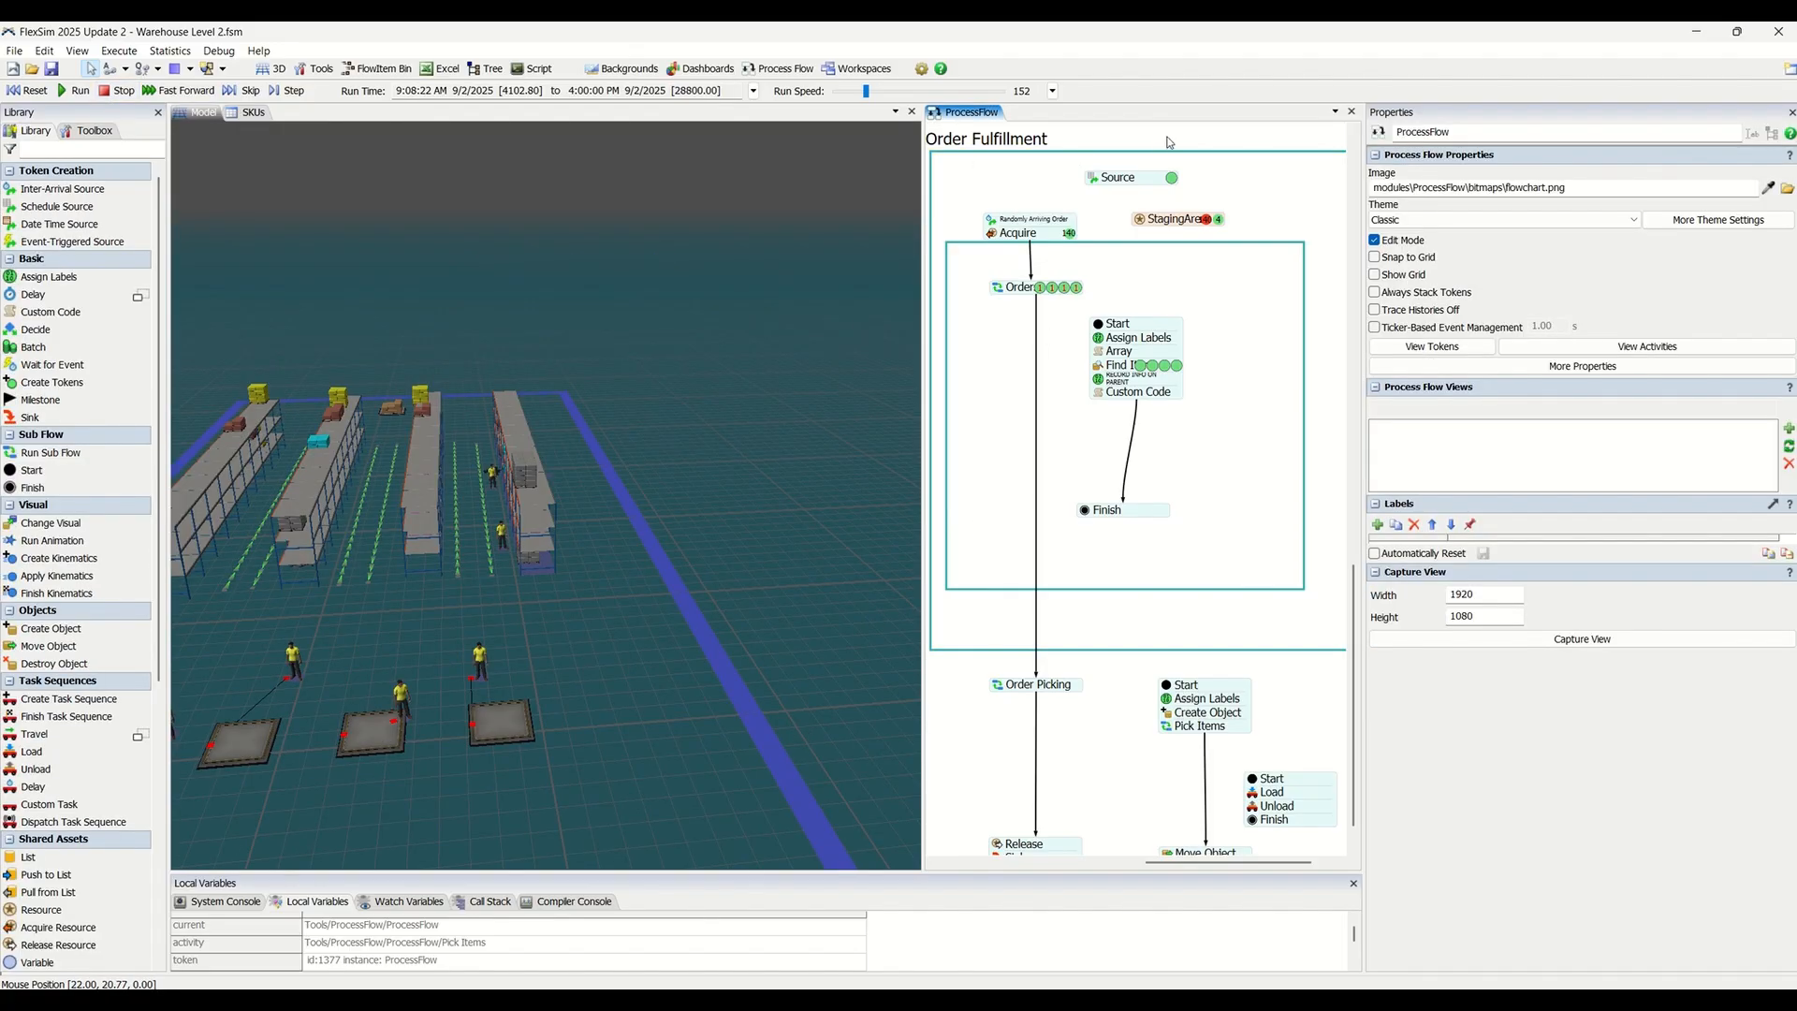
pyautogui.scroll(1, 1104, 159)
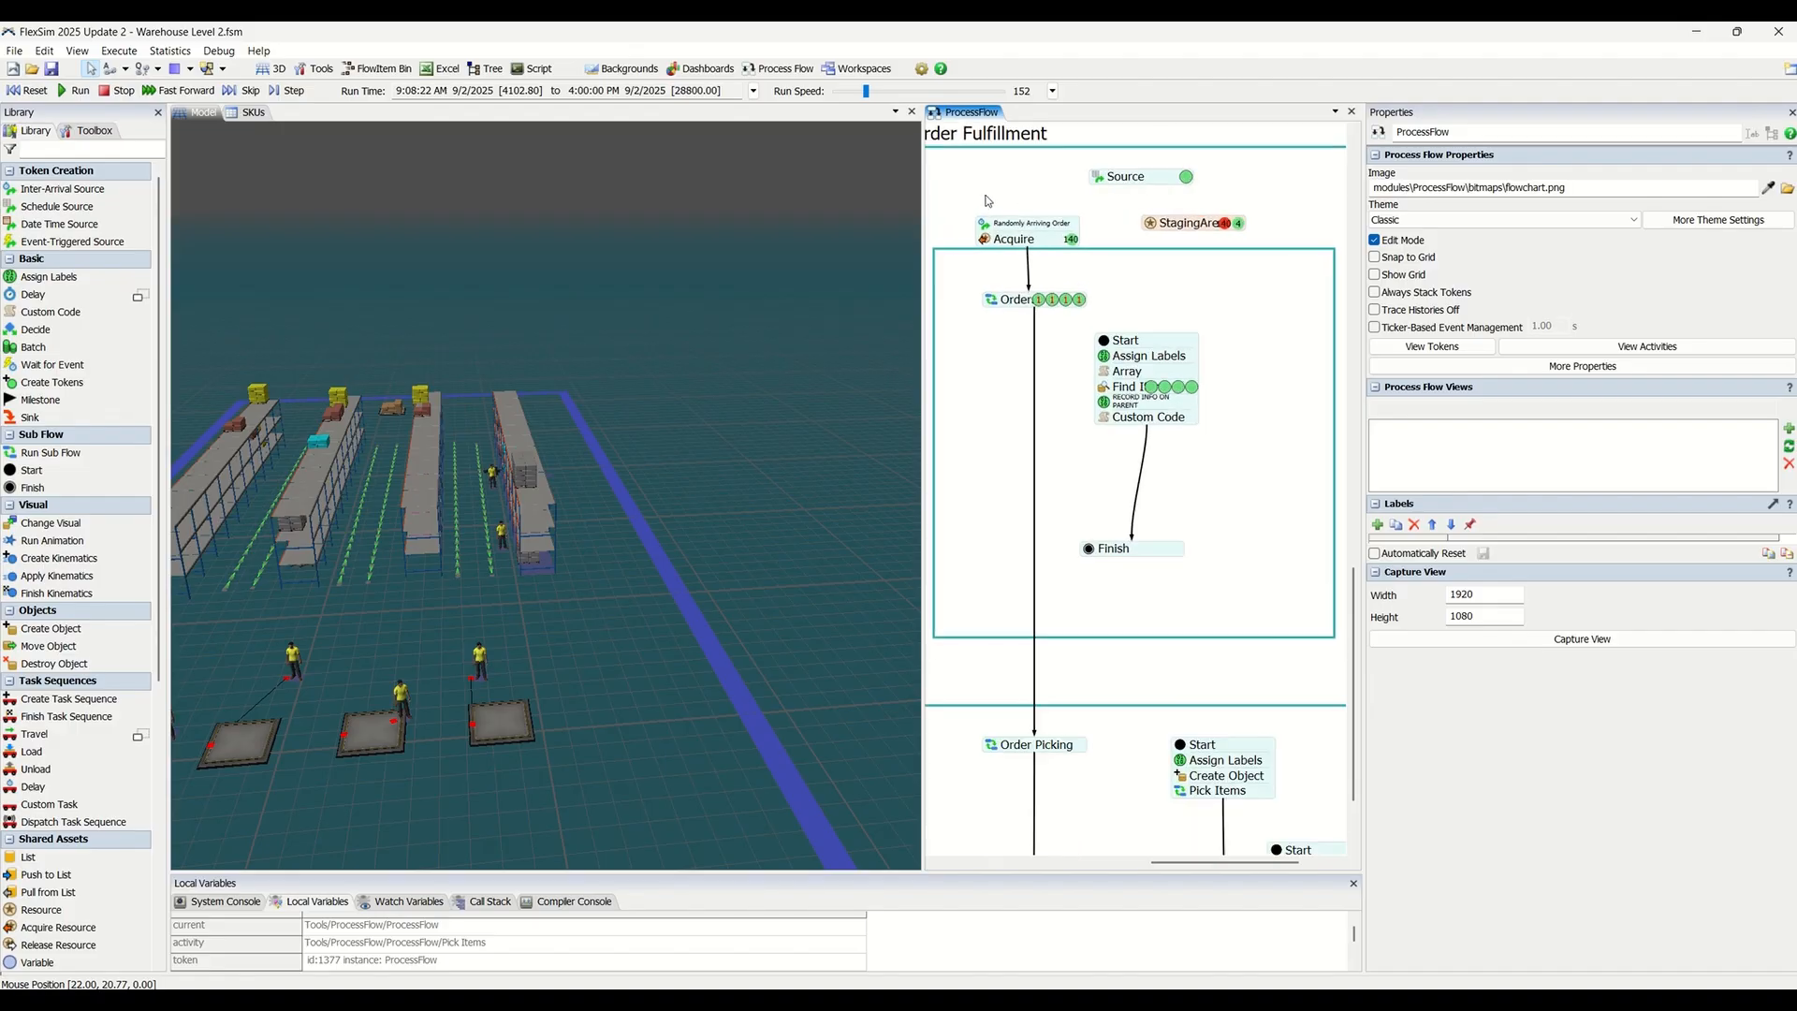
pyautogui.scroll(2, 992, 206)
pyautogui.scroll(-2, 988, 201)
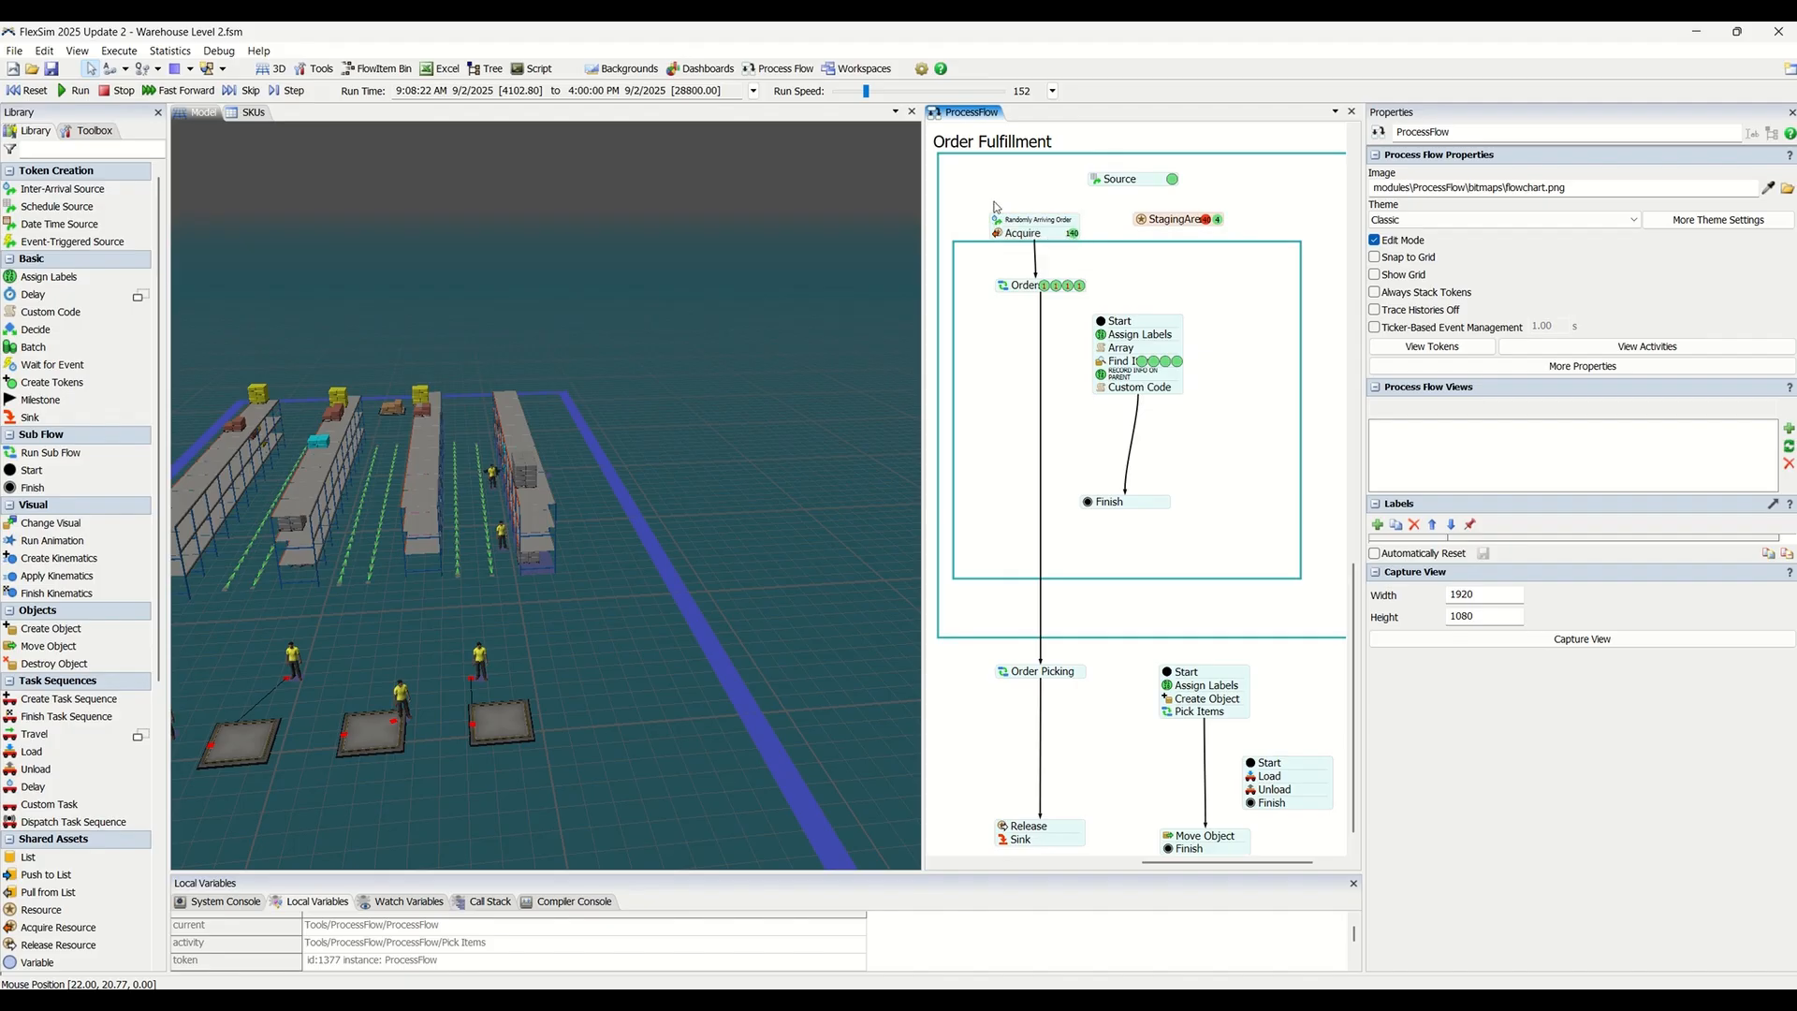
pyautogui.doubleClick(1025, 226)
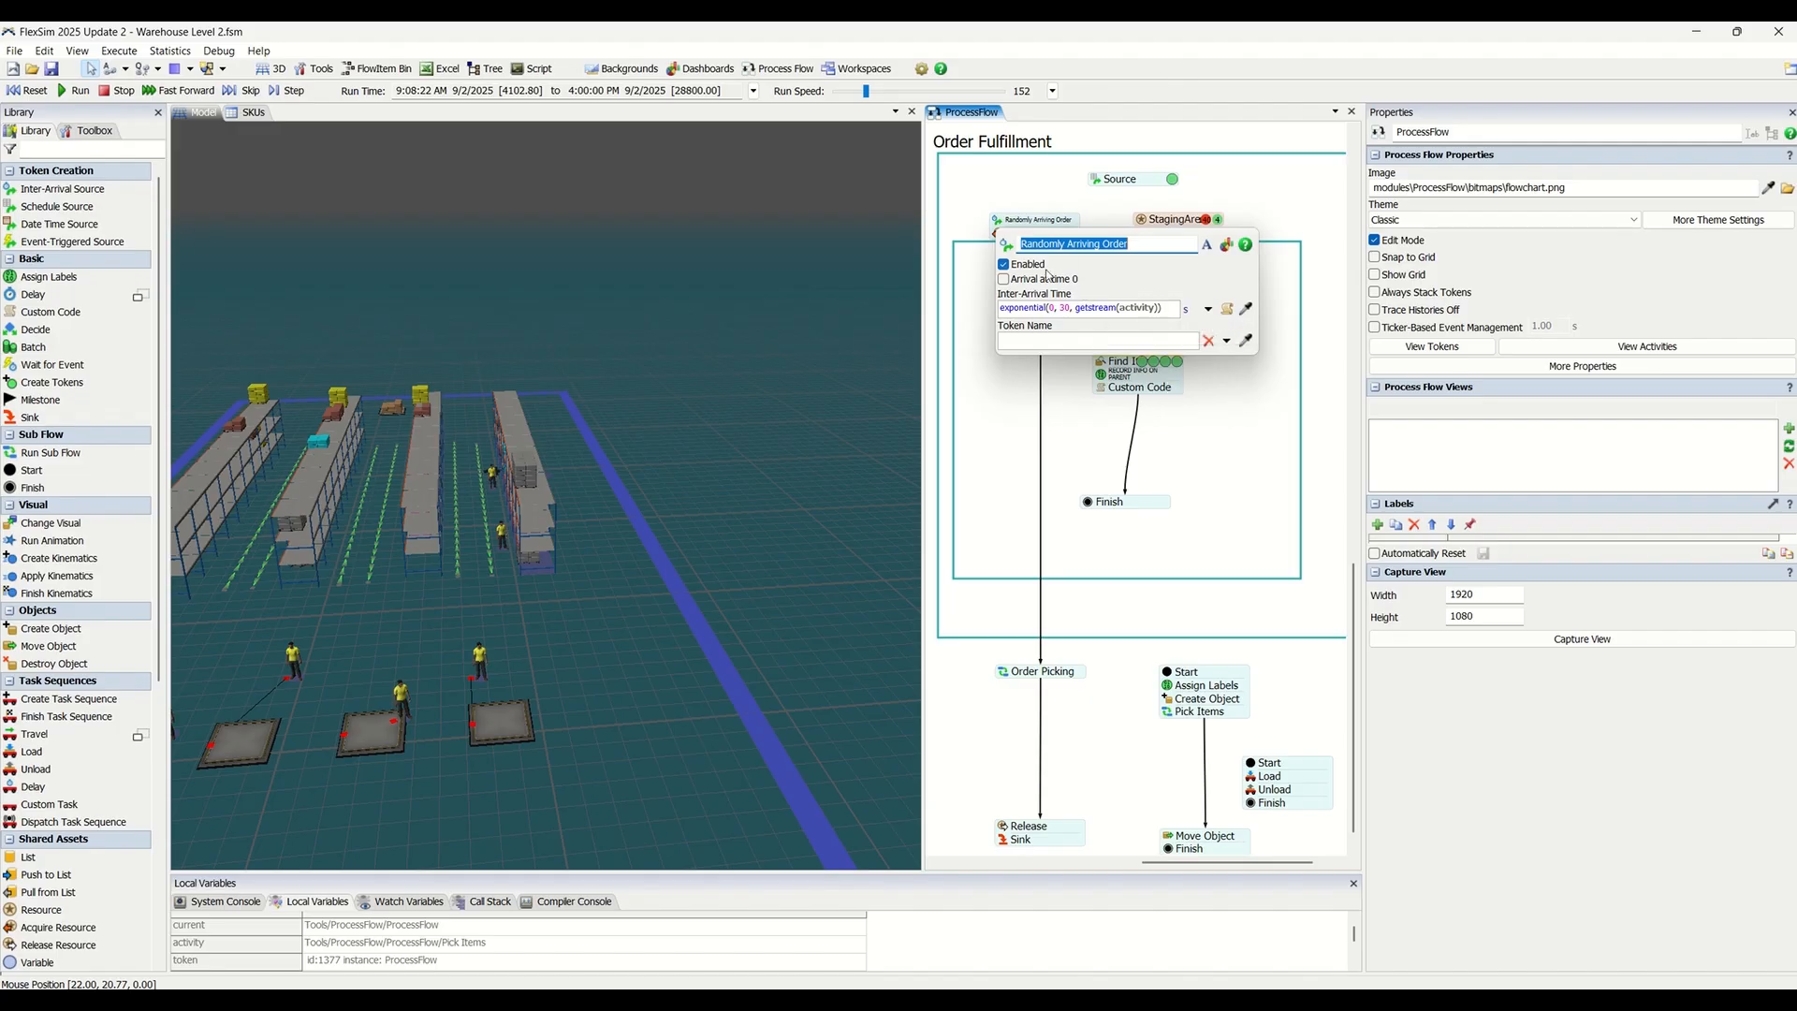
pyautogui.click(1066, 244)
pyautogui.click(1022, 306)
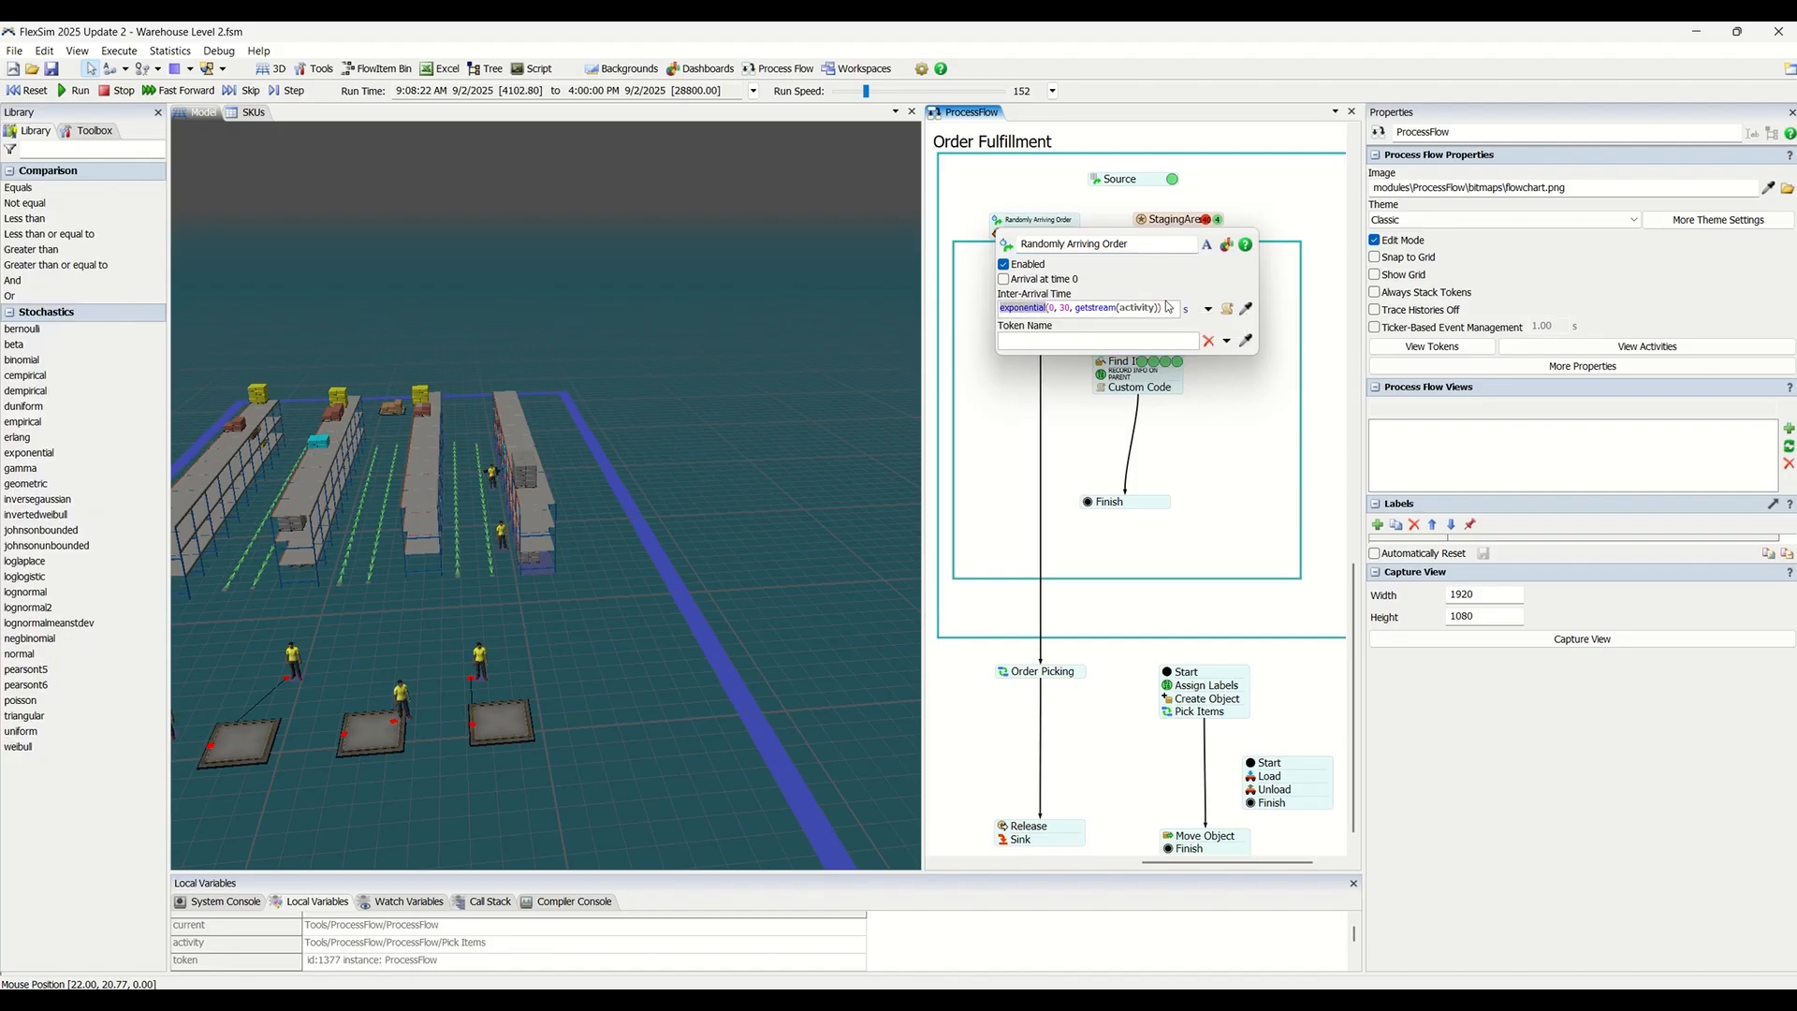
pyautogui.moveTo(1147, 304); pyautogui.dragTo(987, 307)
pyautogui.click(973, 208)
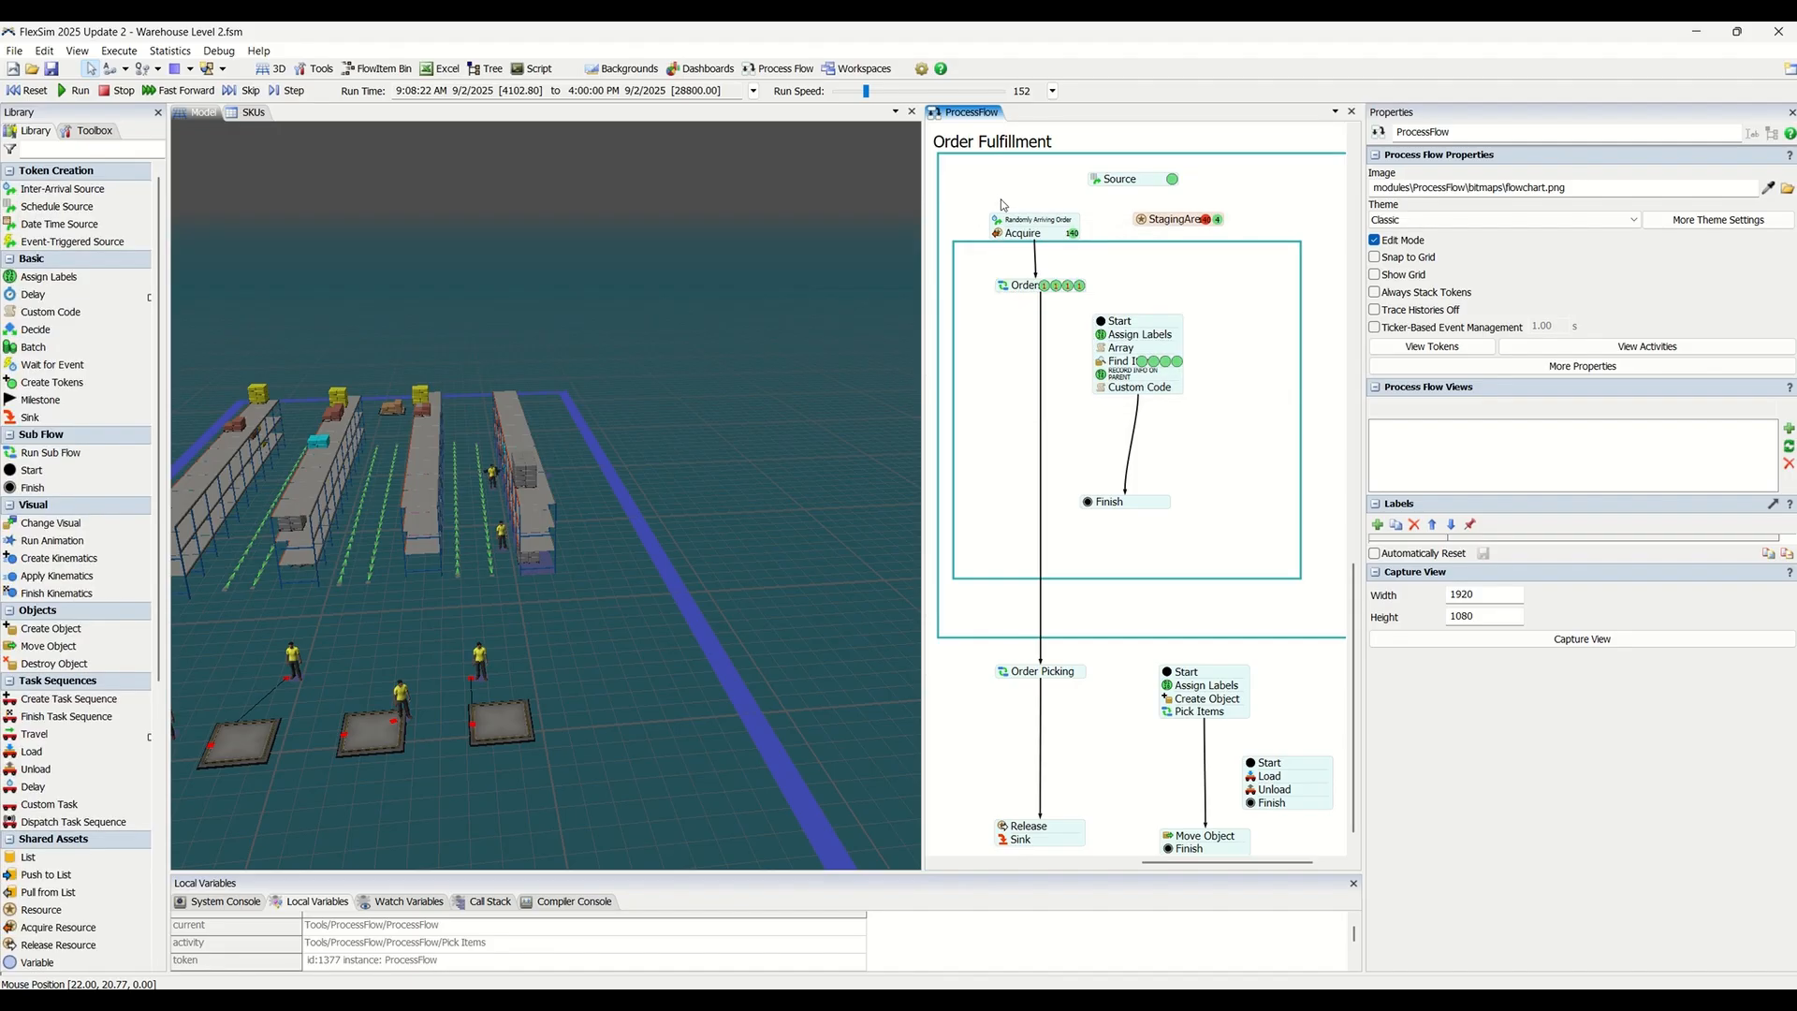
# - Review the Acquire activity's settings together with the StagingAreas resource and the matching staging areas in the 3D model
pyautogui.click(997, 235)
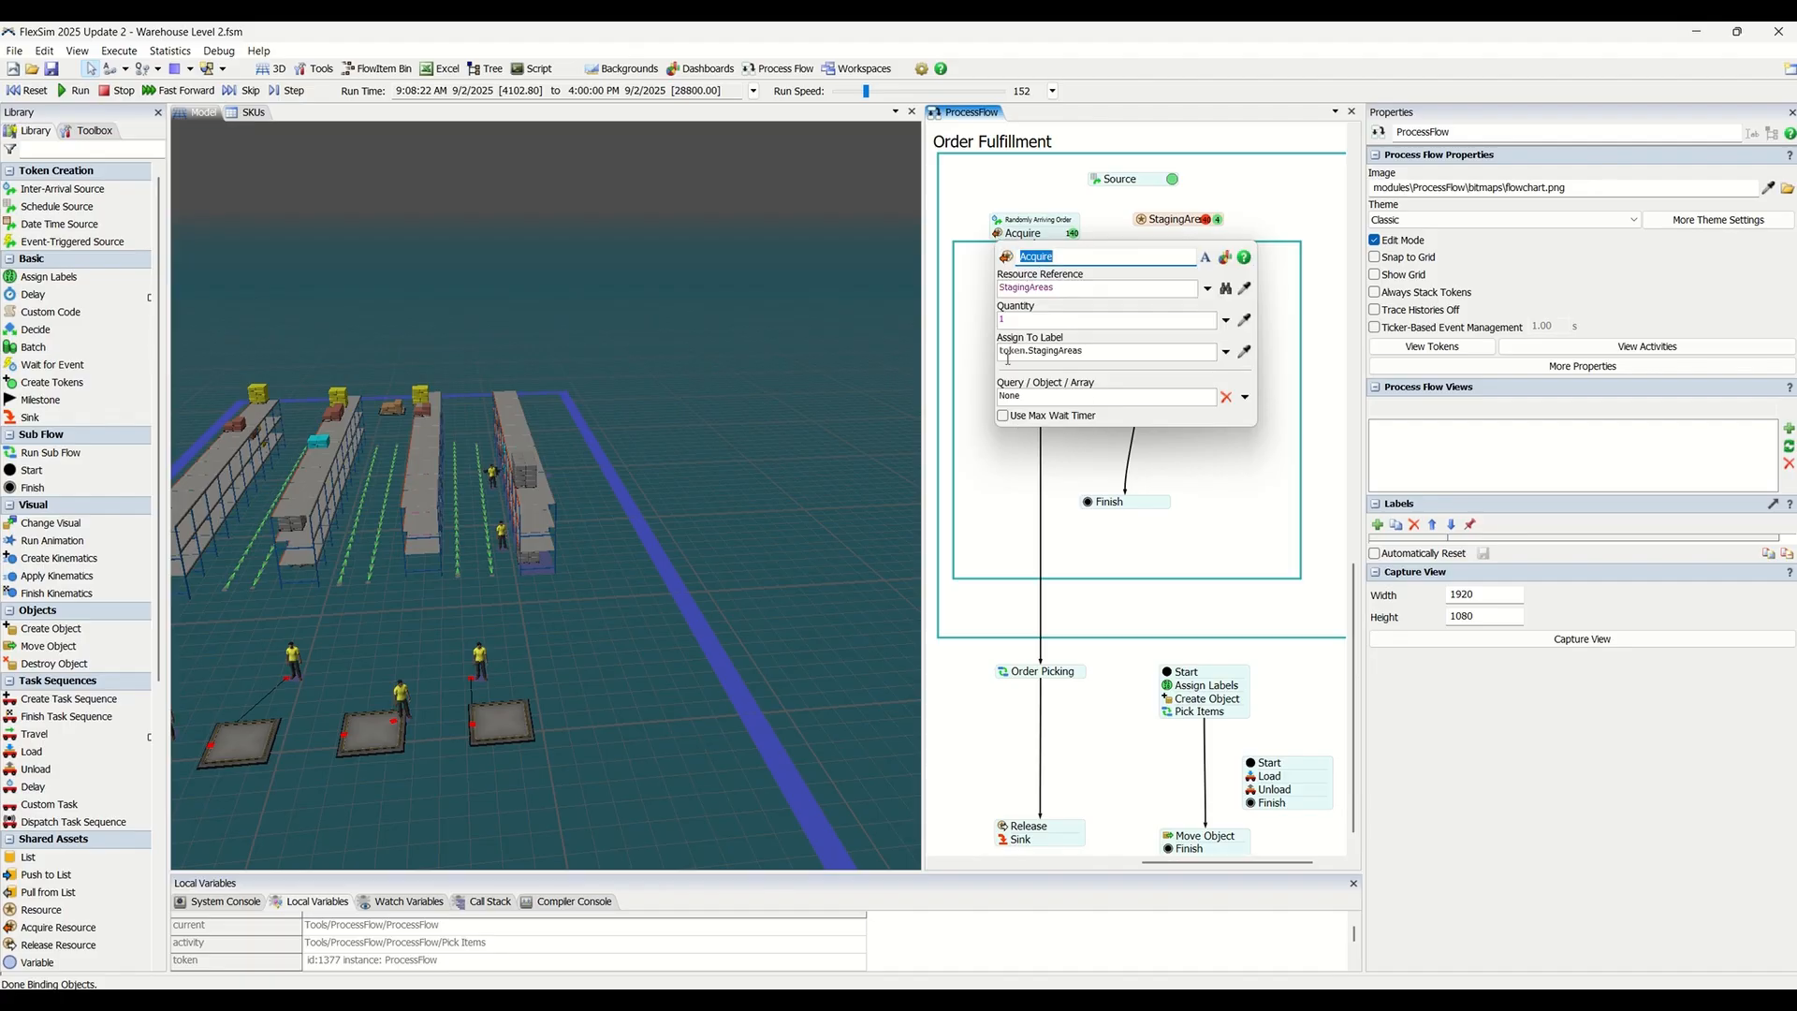
pyautogui.click(398, 630)
pyautogui.moveTo(398, 630); pyautogui.dragTo(491, 610, button='right')
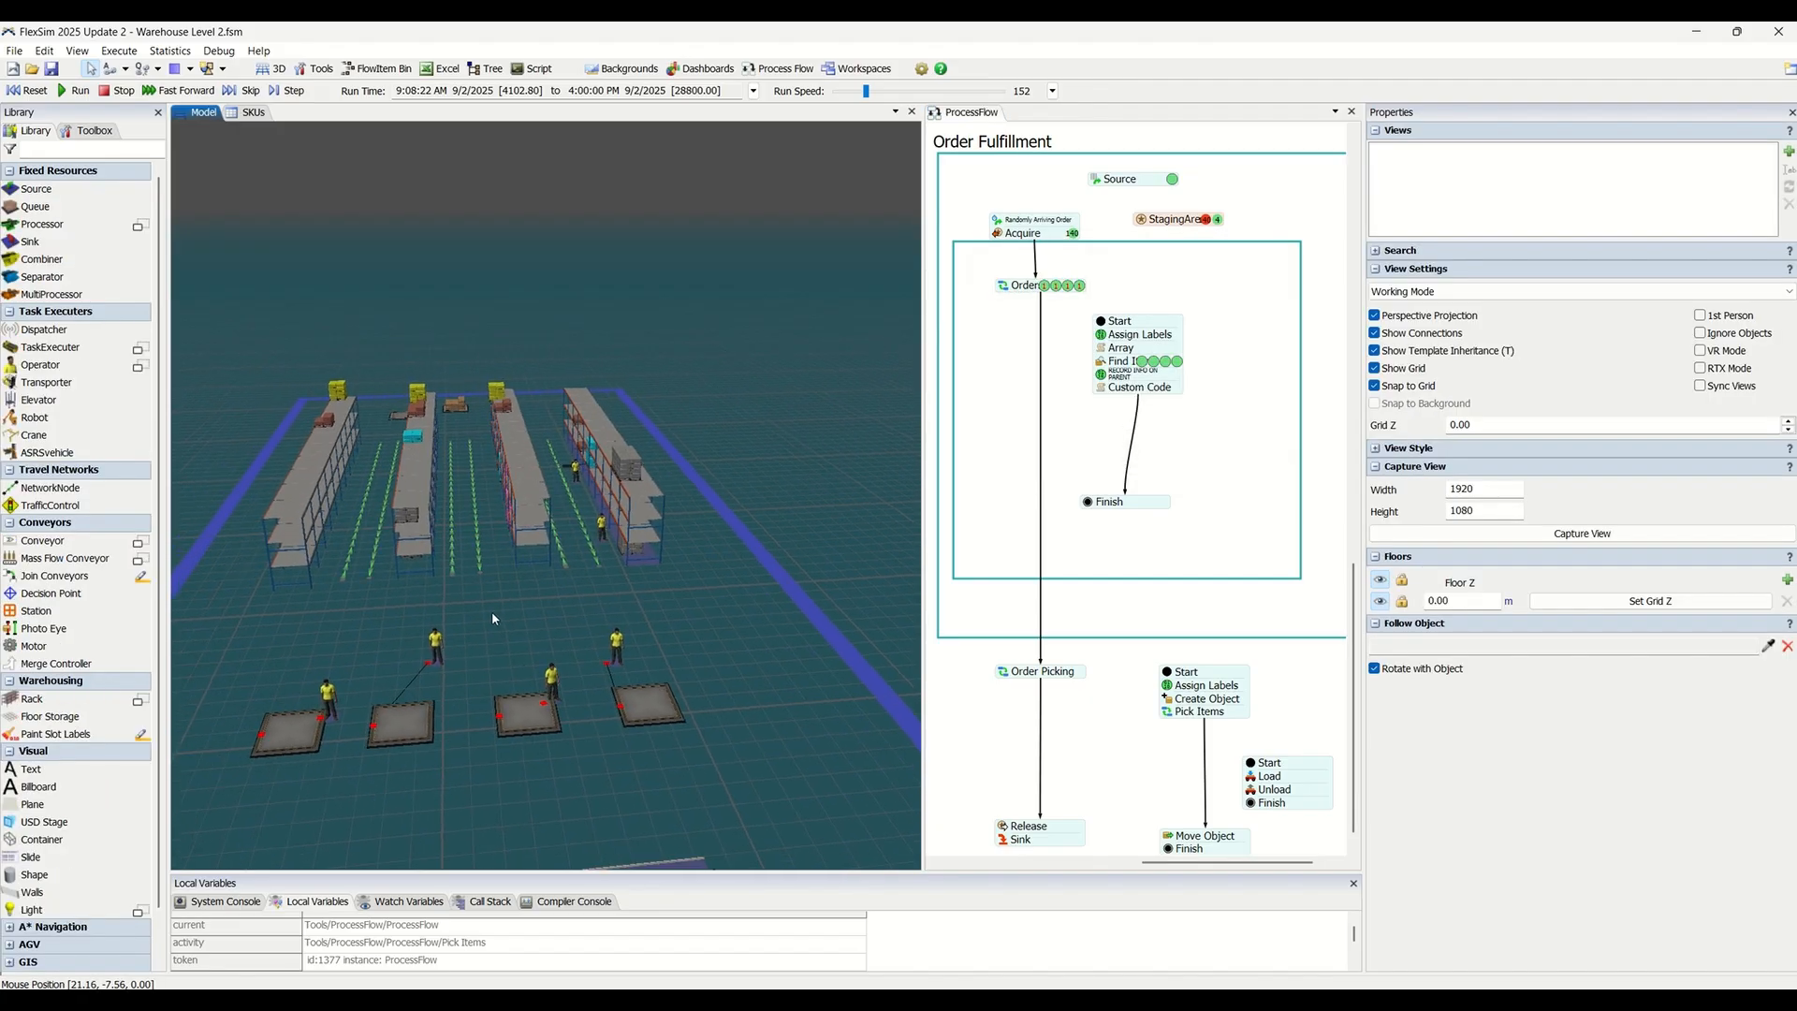
pyautogui.click(1144, 223)
pyautogui.click(1143, 222)
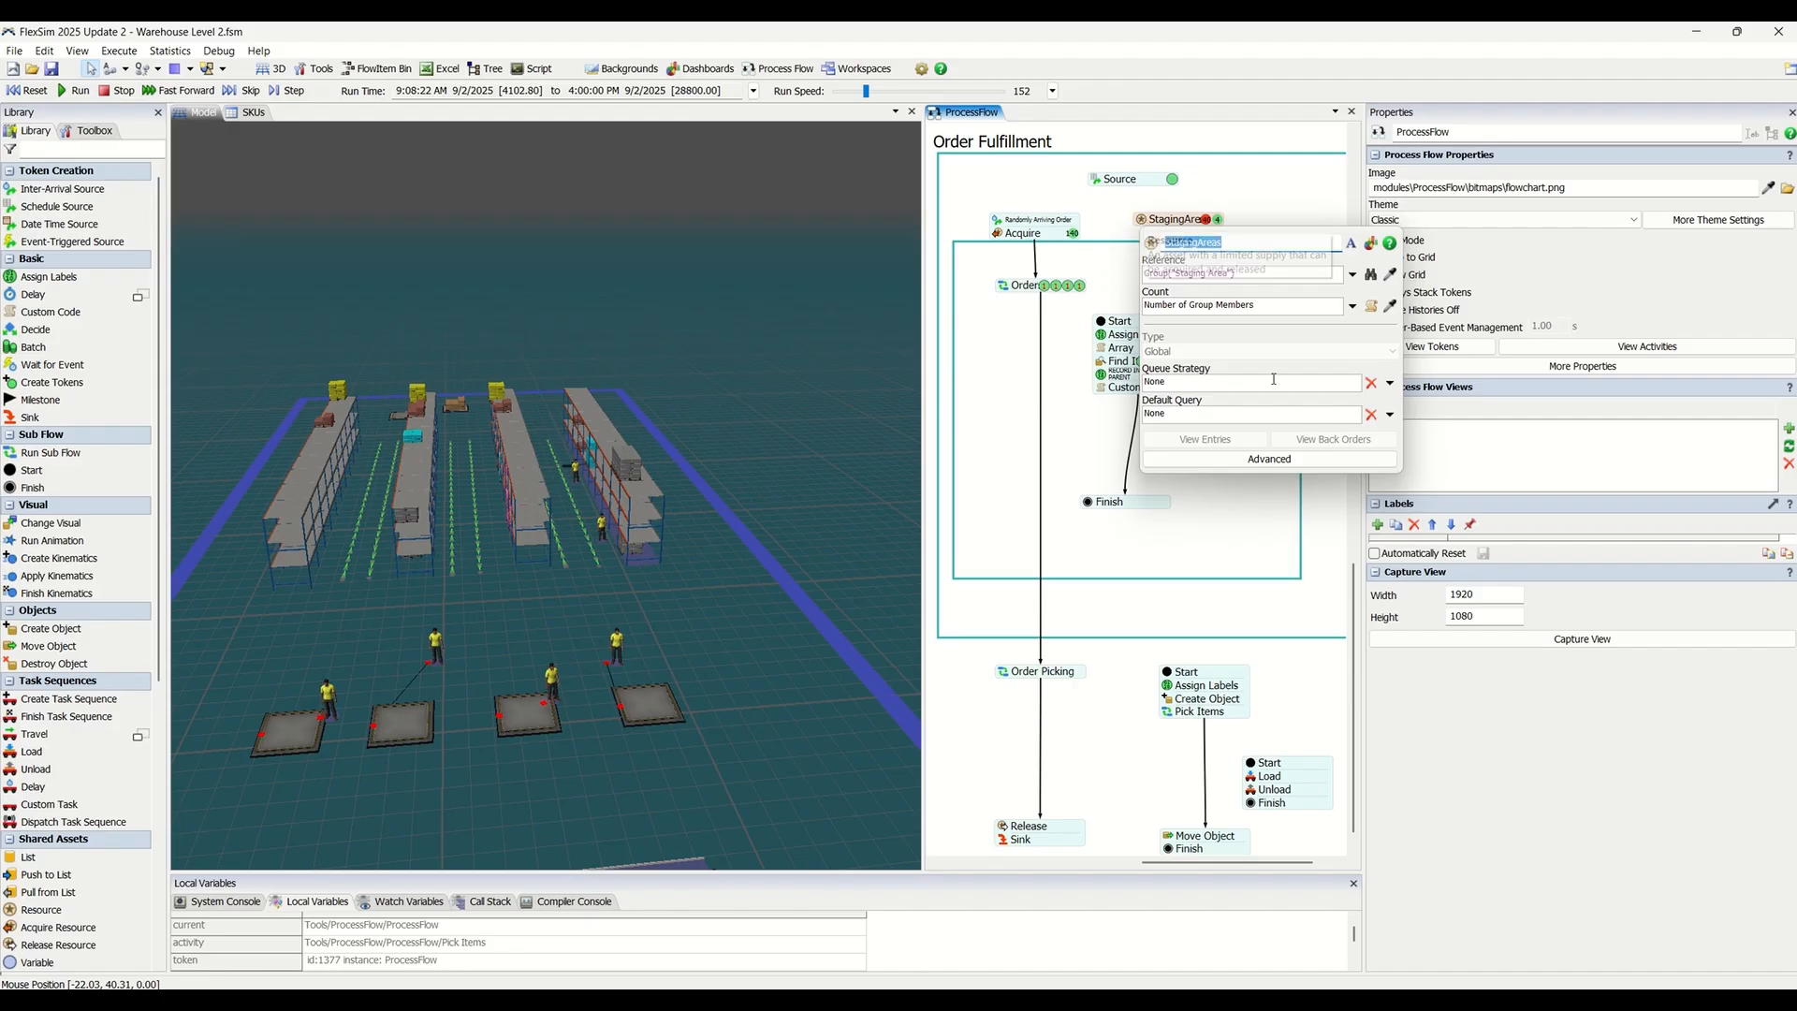
pyautogui.click(998, 237)
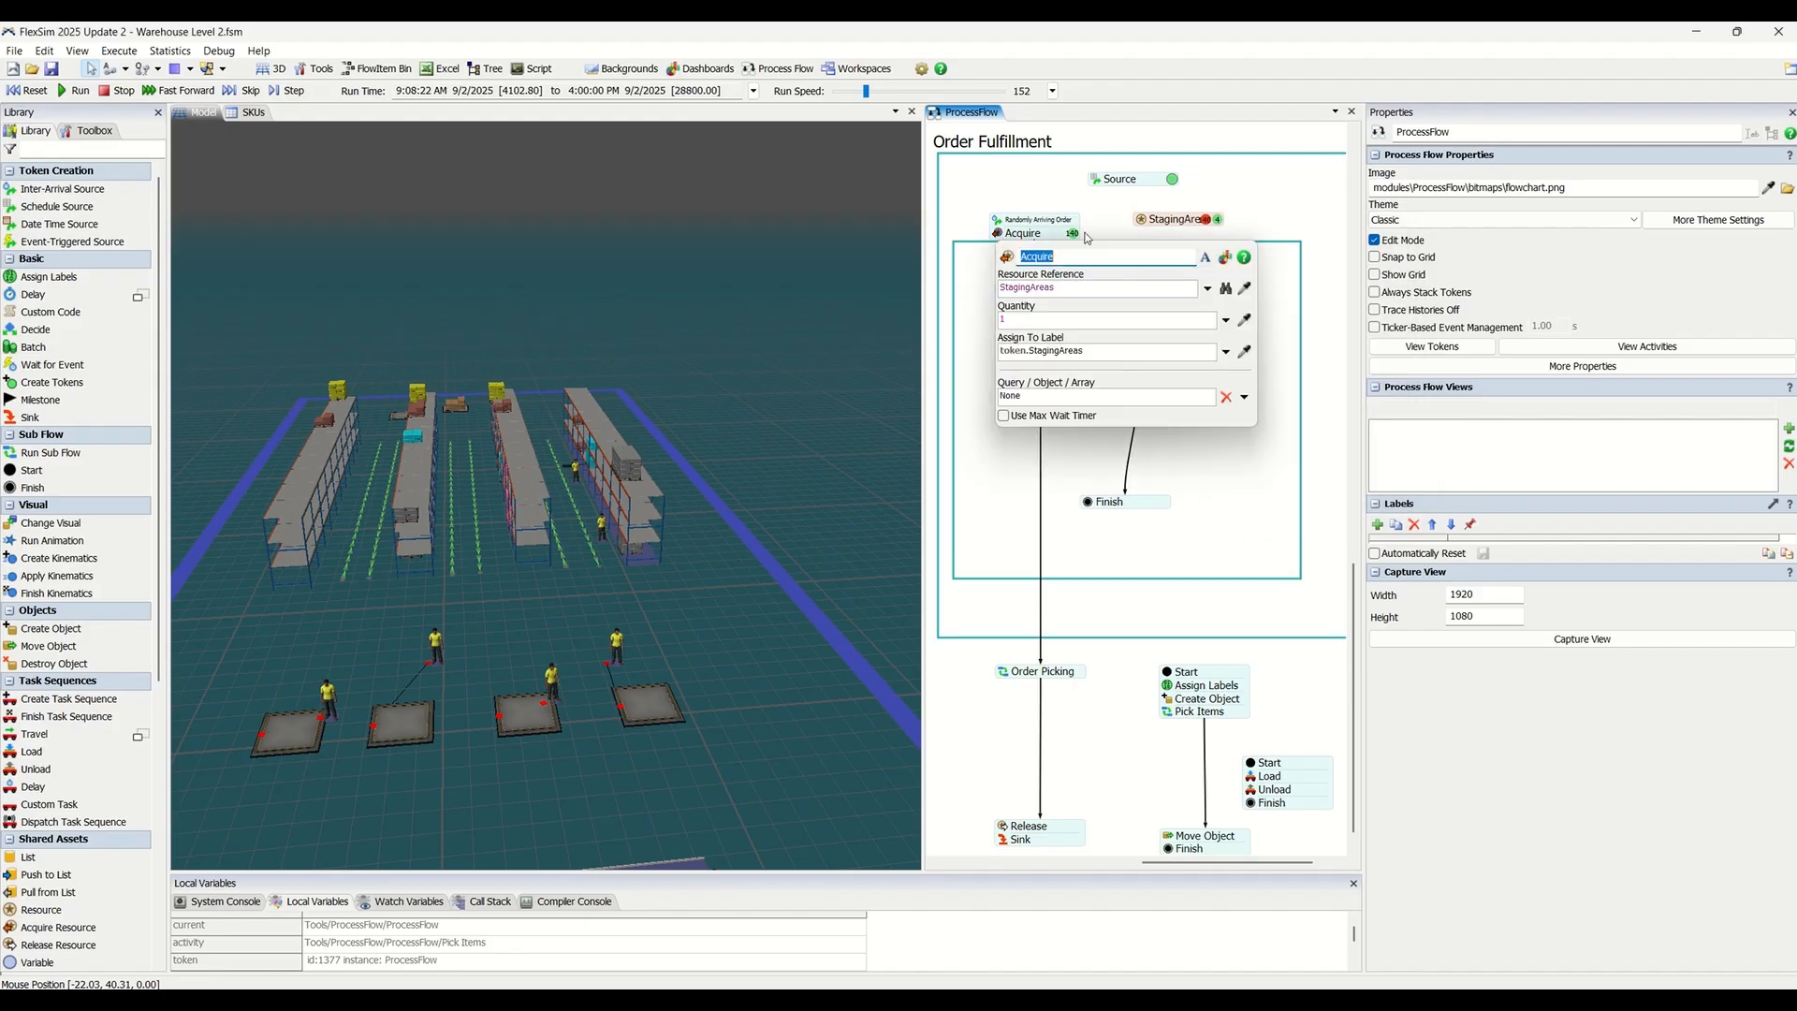
pyautogui.click(1143, 223)
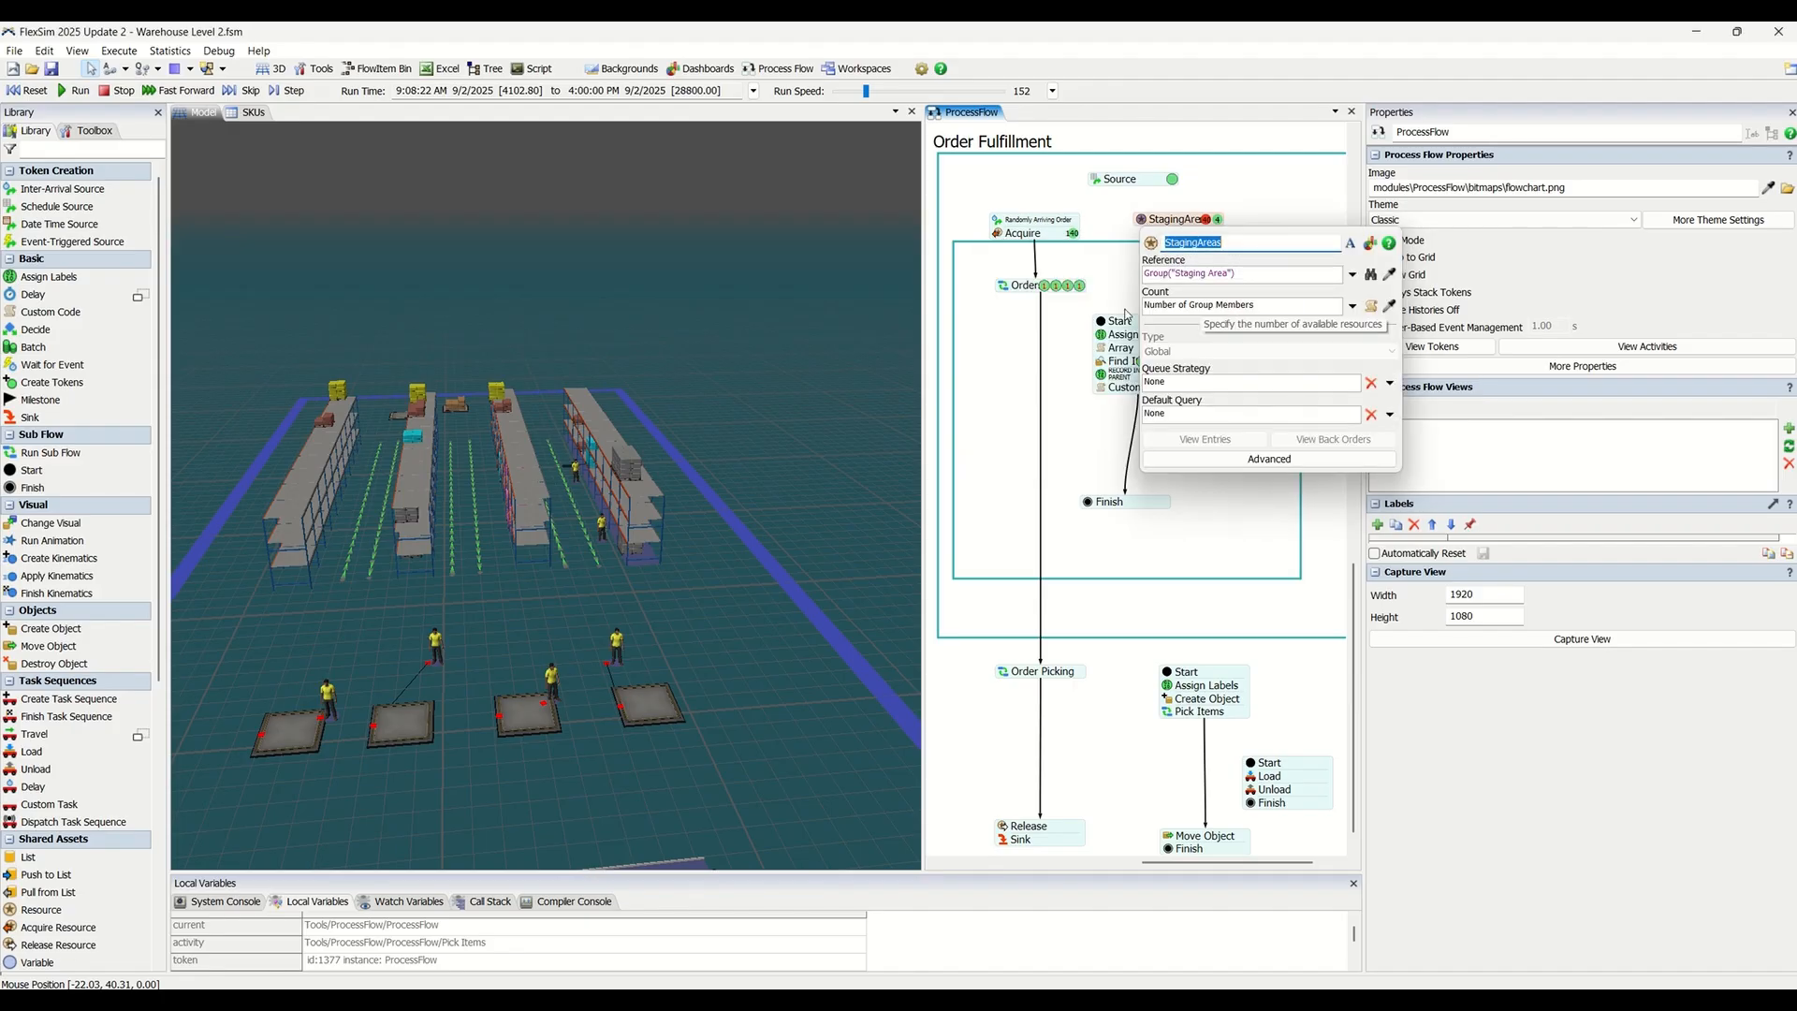
# - Inspect the members of the Staging Area, Picker and Placer groups, closing the group and resource properties when done
pyautogui.click(92, 131)
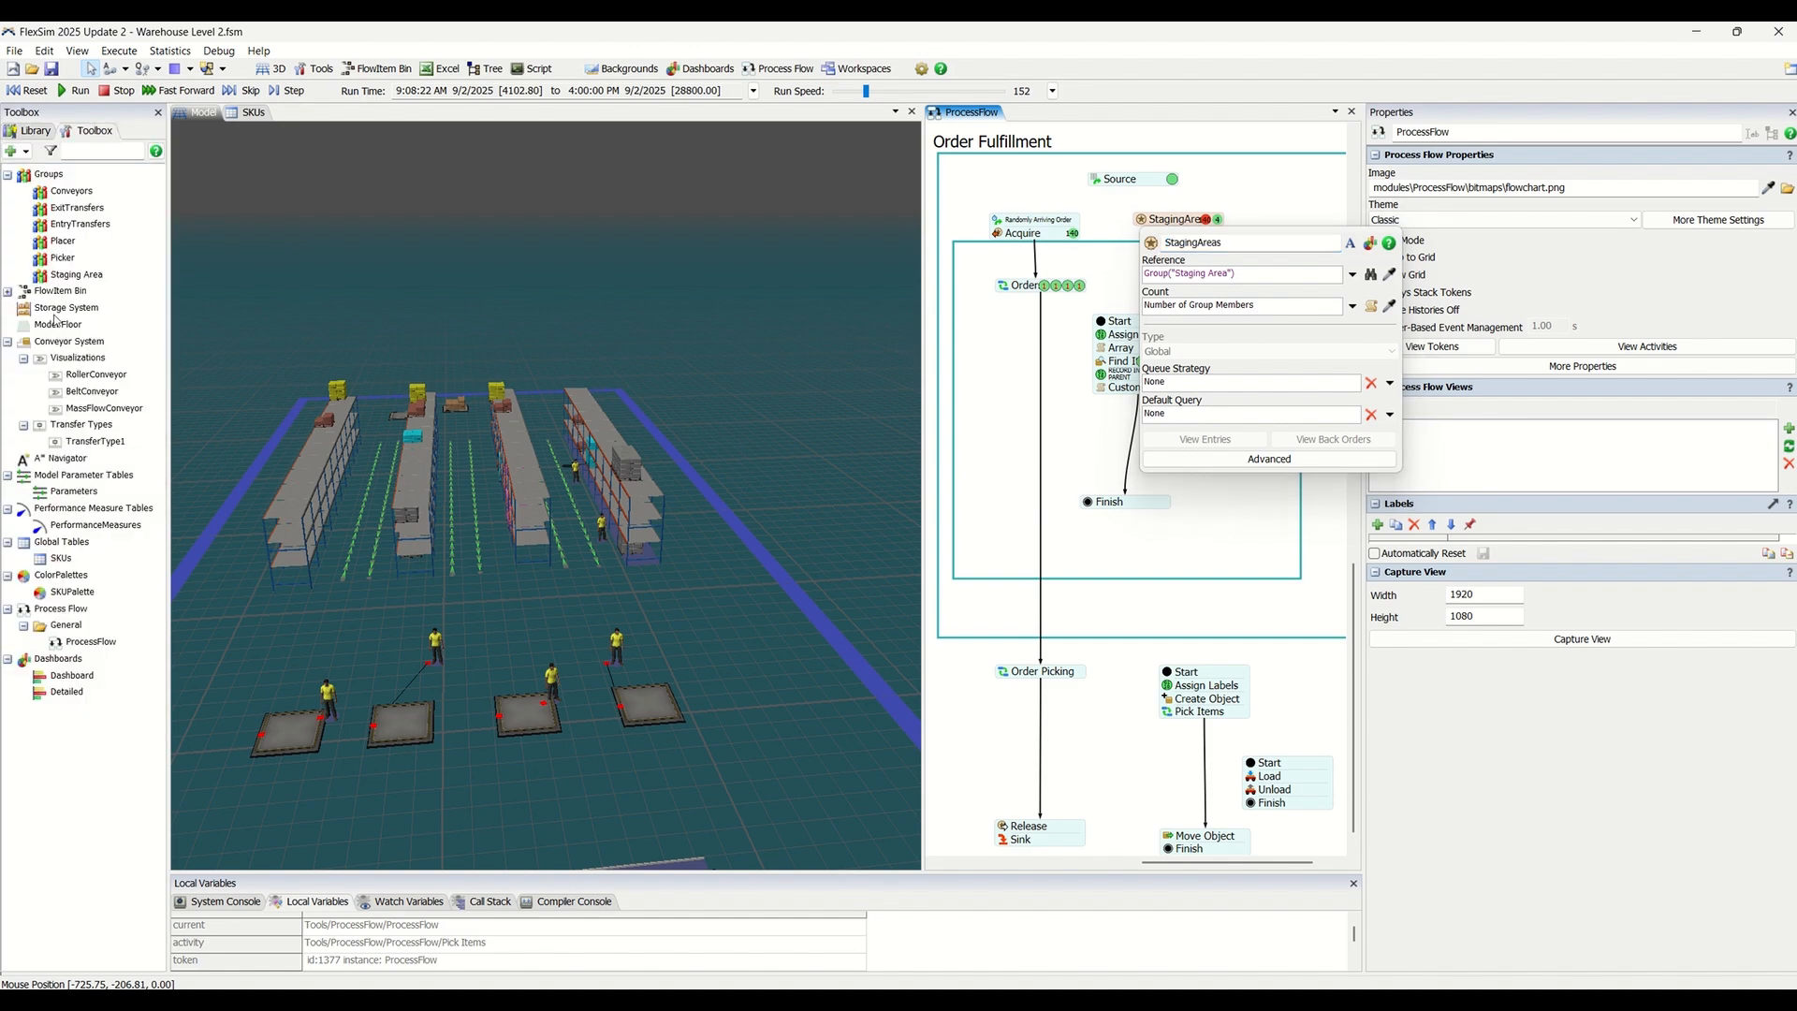
pyautogui.doubleClick(68, 276)
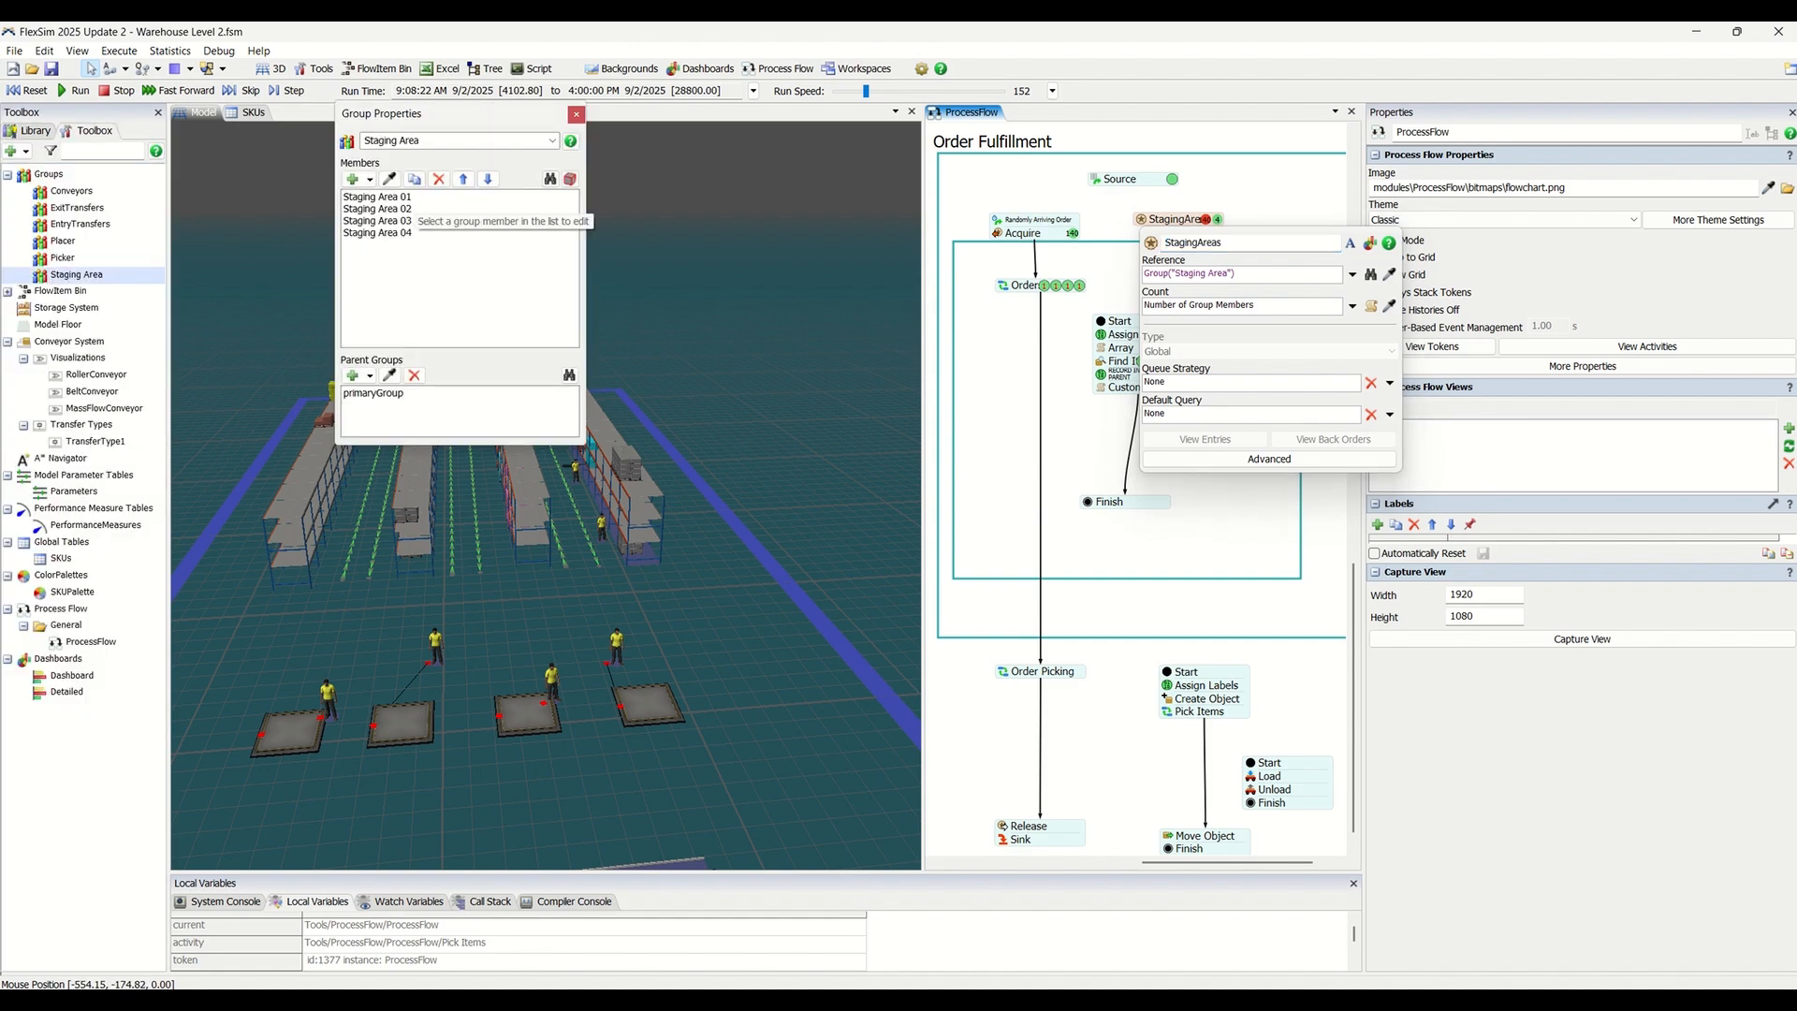
pyautogui.click(104, 261)
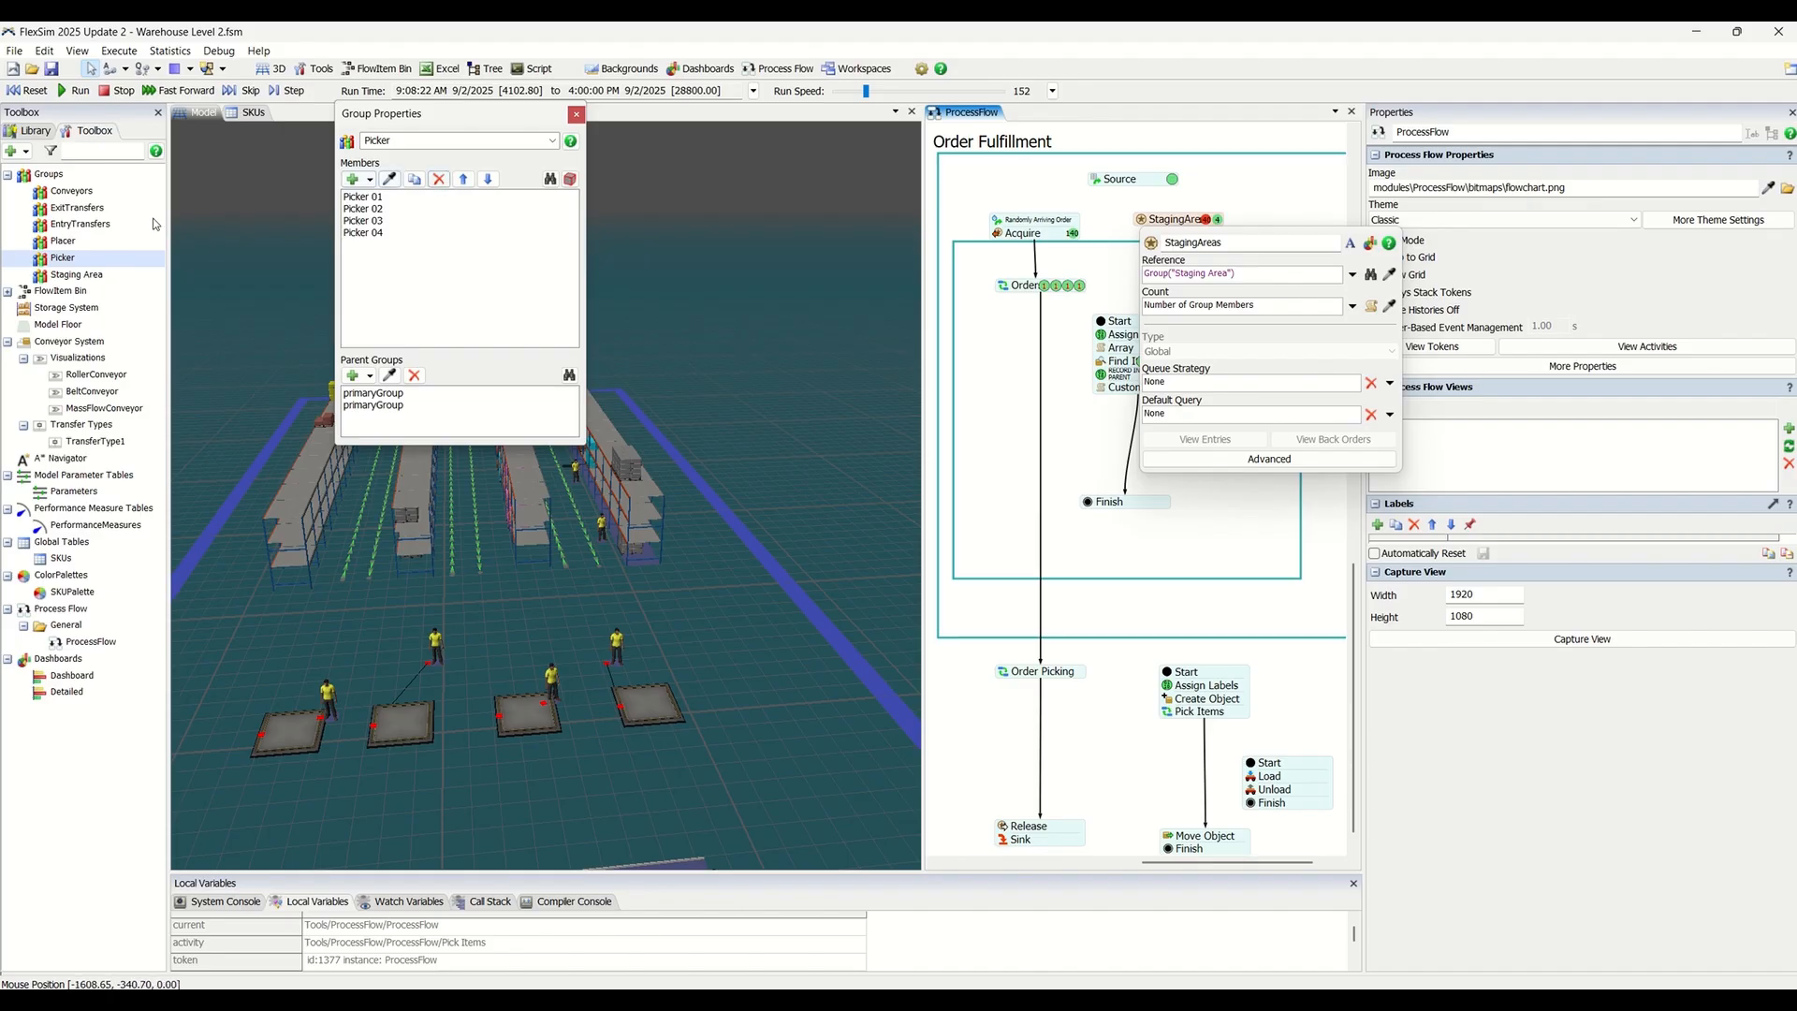
pyautogui.click(79, 244)
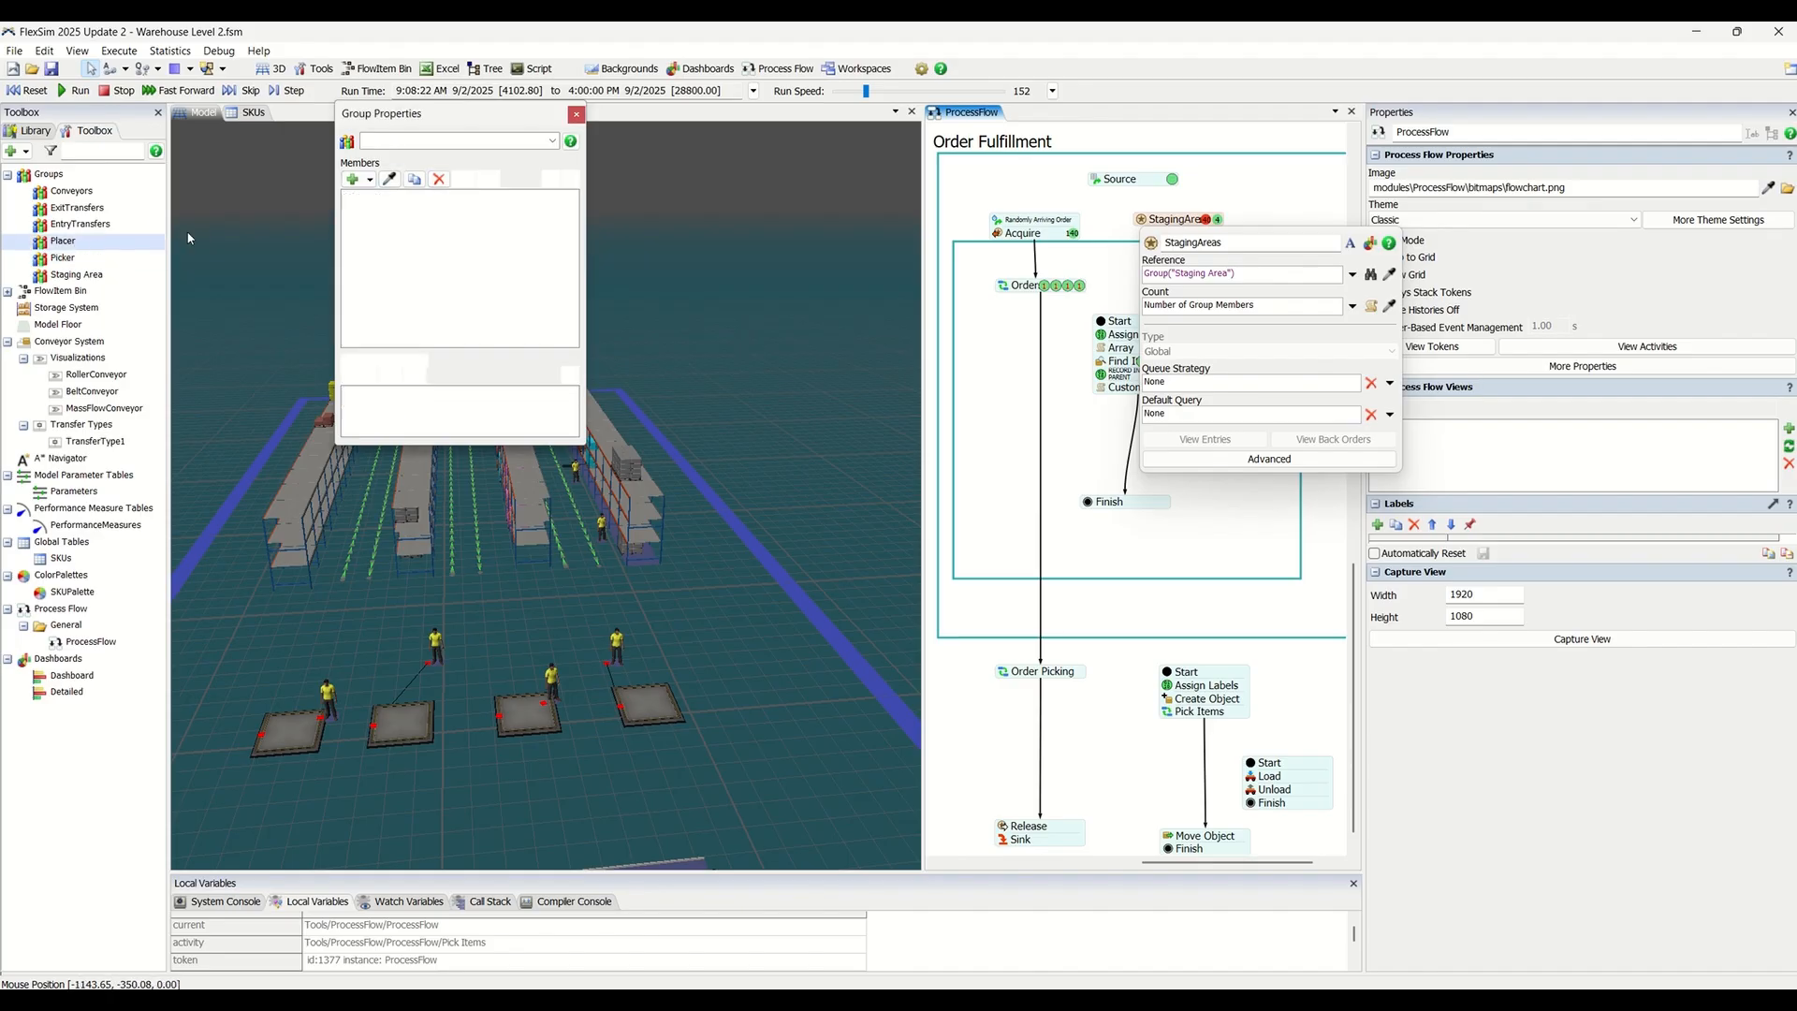
pyautogui.click(576, 113)
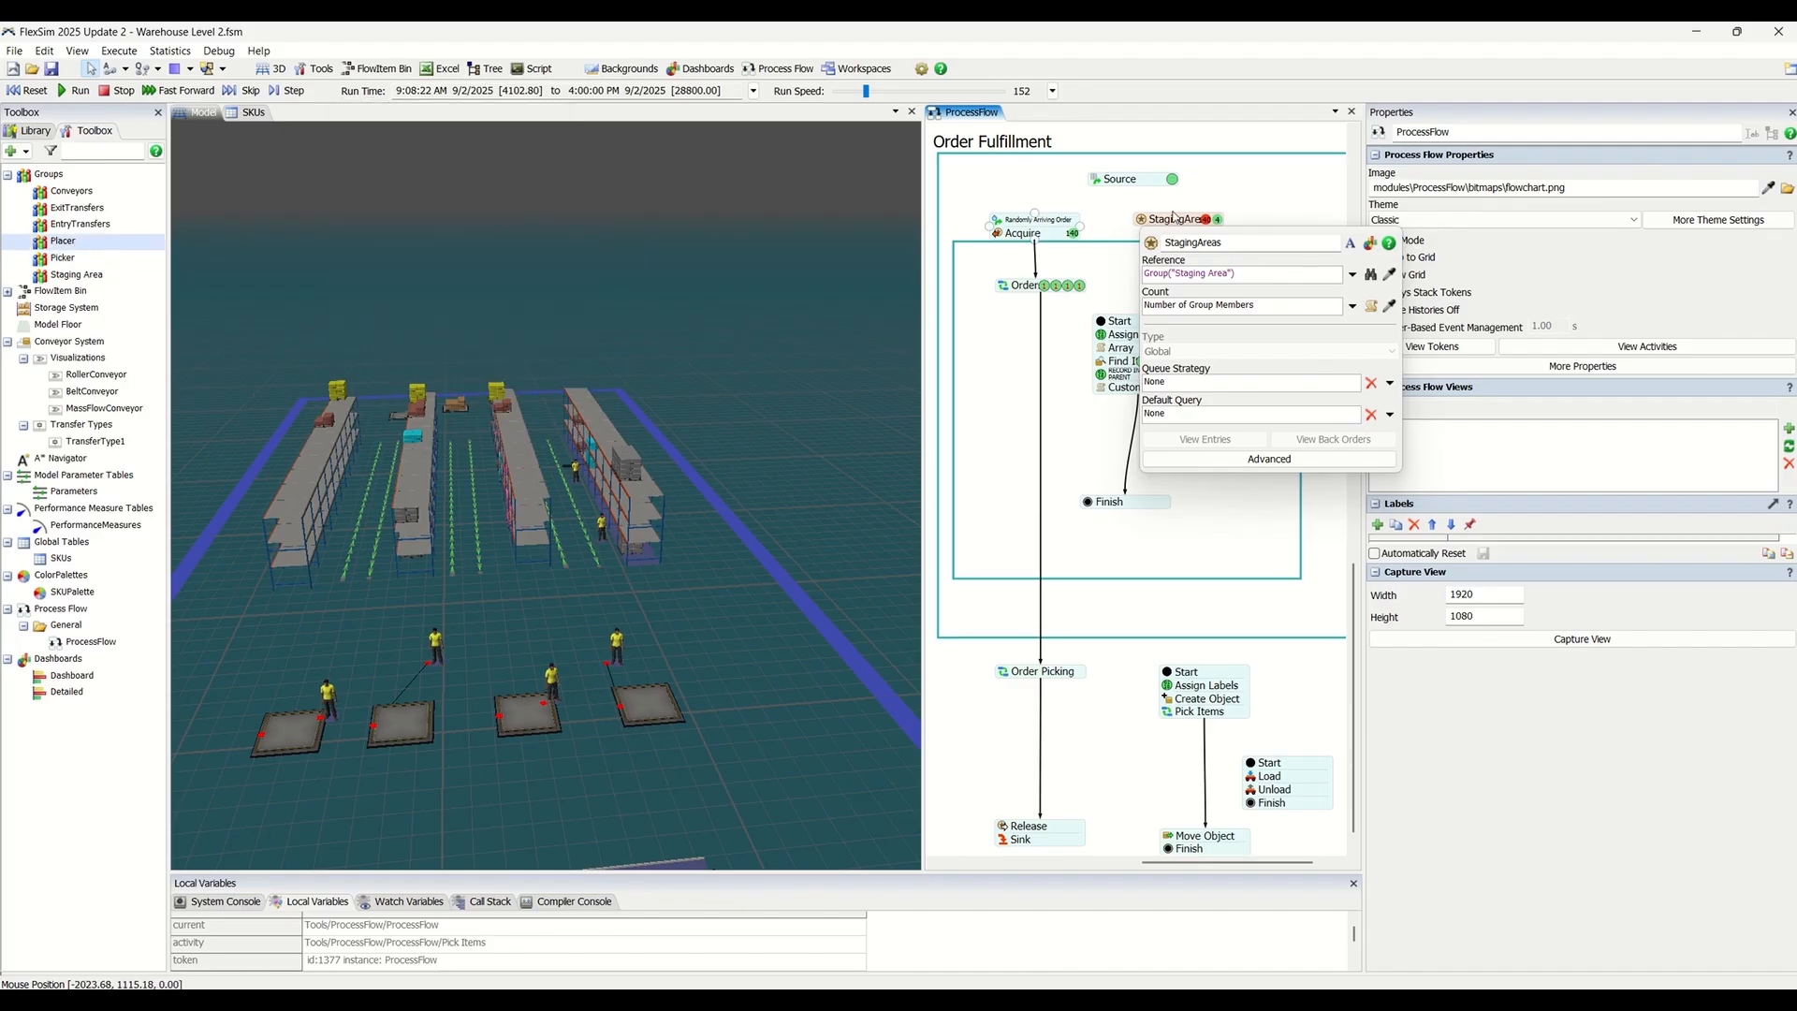
pyautogui.click(1223, 211)
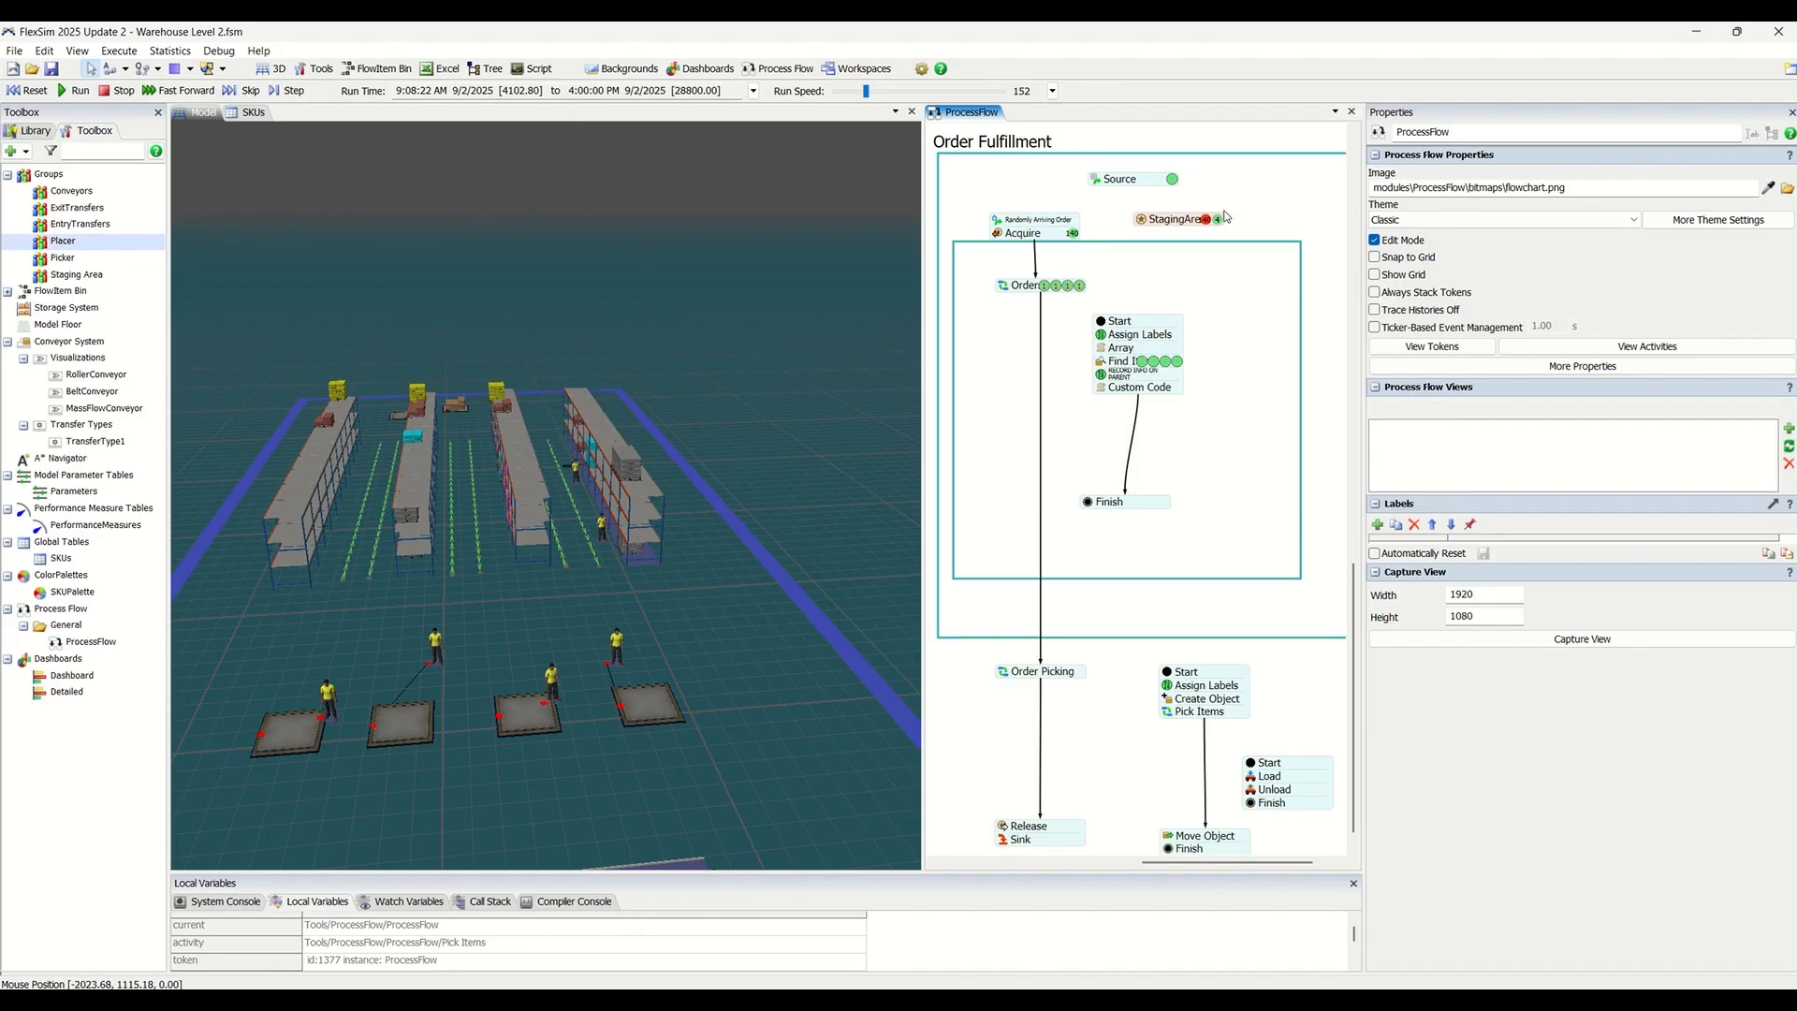
# - Review the Assign To Label setting of the Acquire activity
pyautogui.click(997, 235)
pyautogui.click(1002, 239)
pyautogui.moveTo(1100, 351); pyautogui.dragTo(1003, 352)
# - Inspect the labels of each token waiting in the Orders activity, including its StagingAreas label
pyautogui.click(1079, 286)
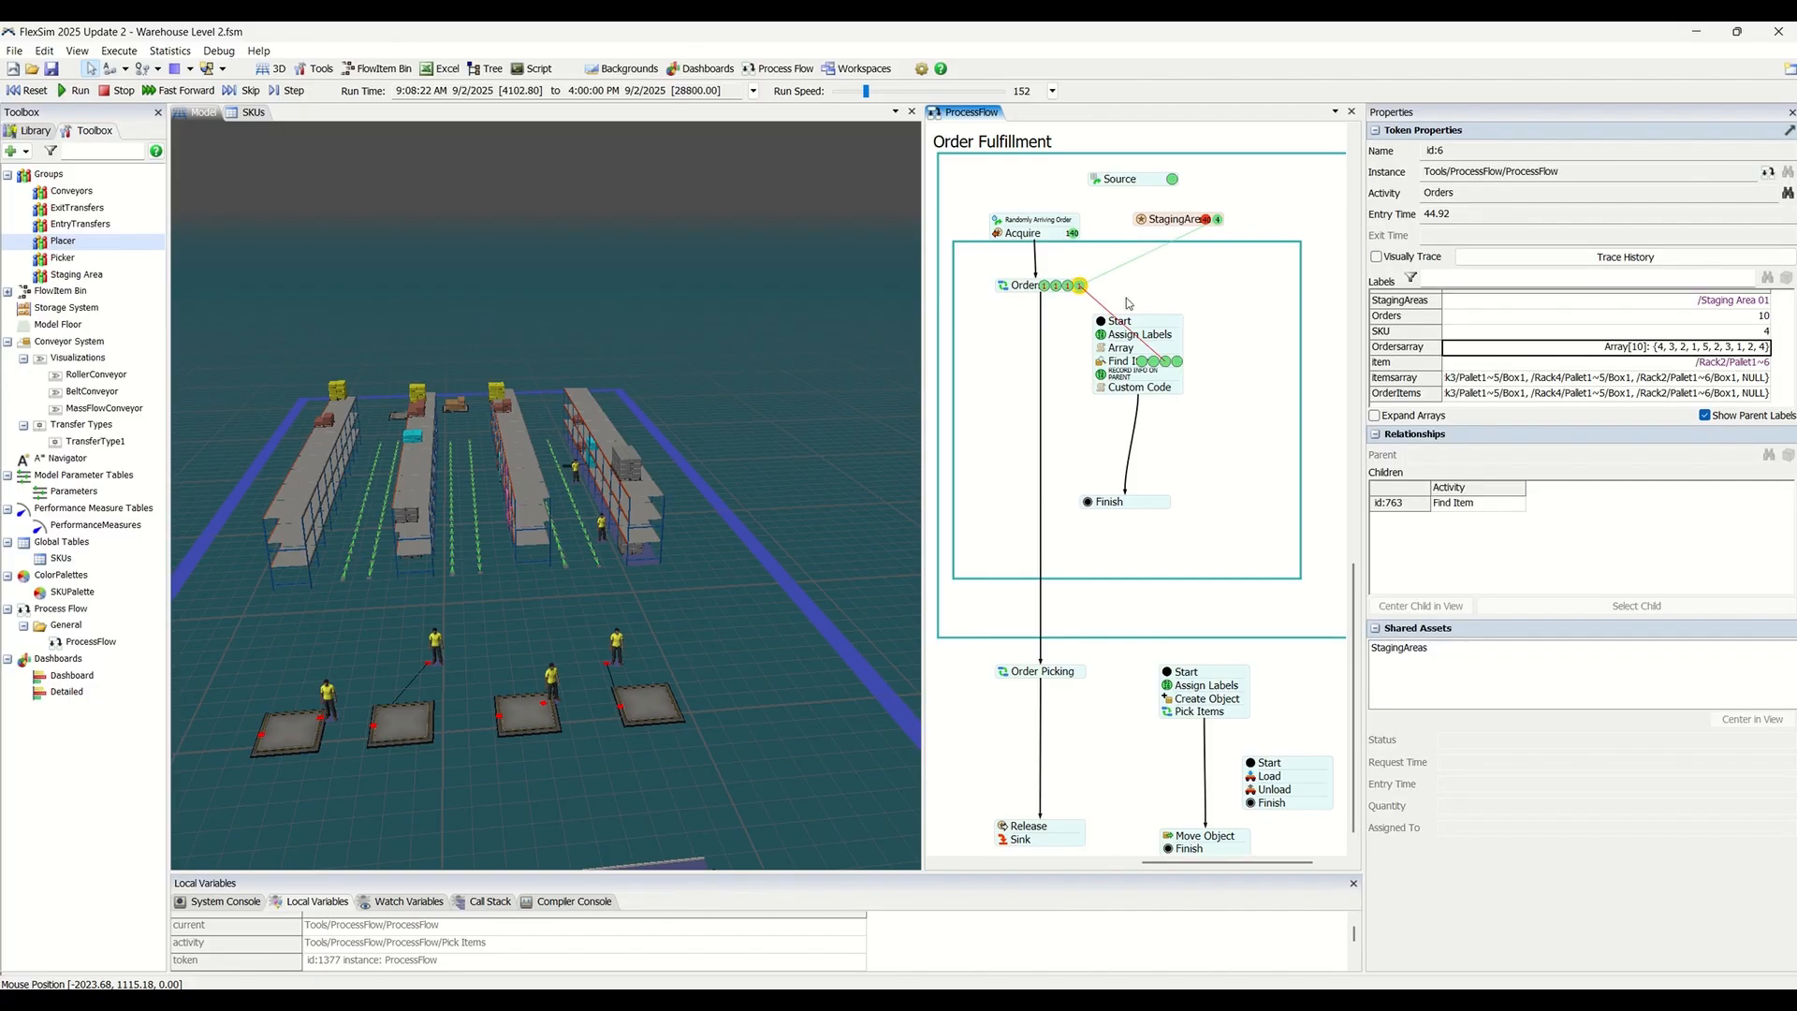
pyautogui.click(1068, 285)
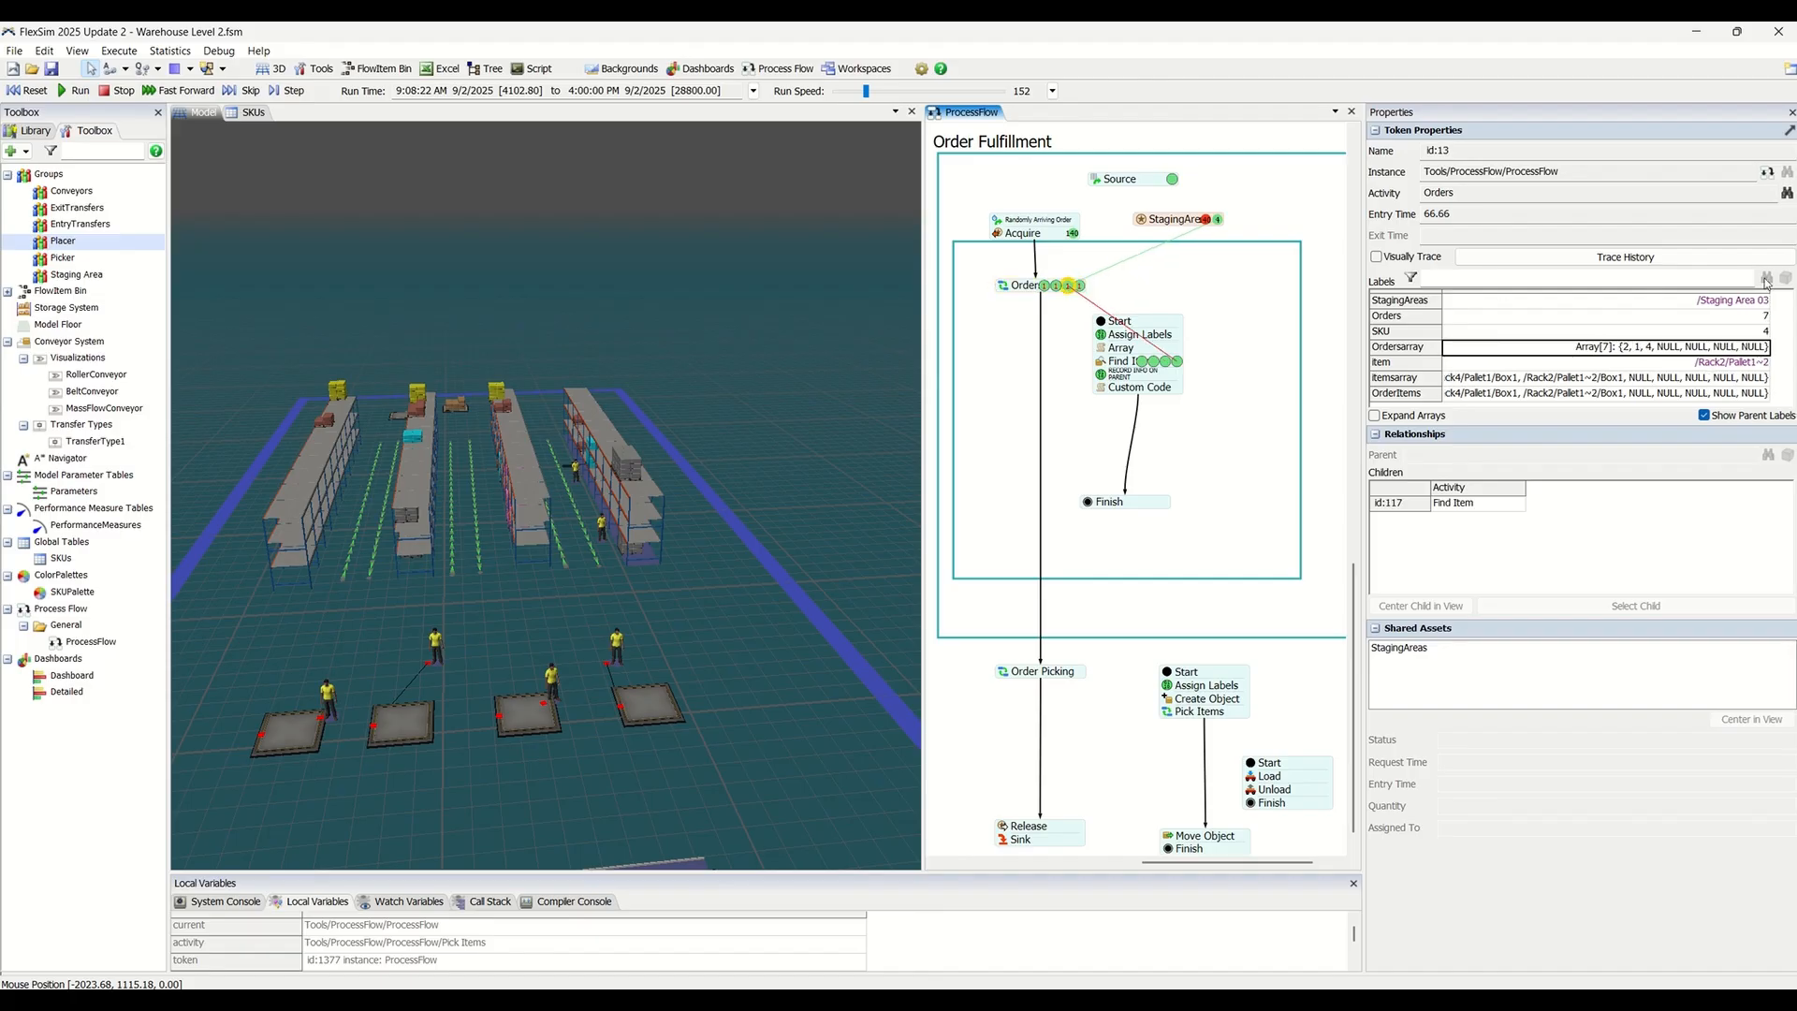
pyautogui.click(1056, 286)
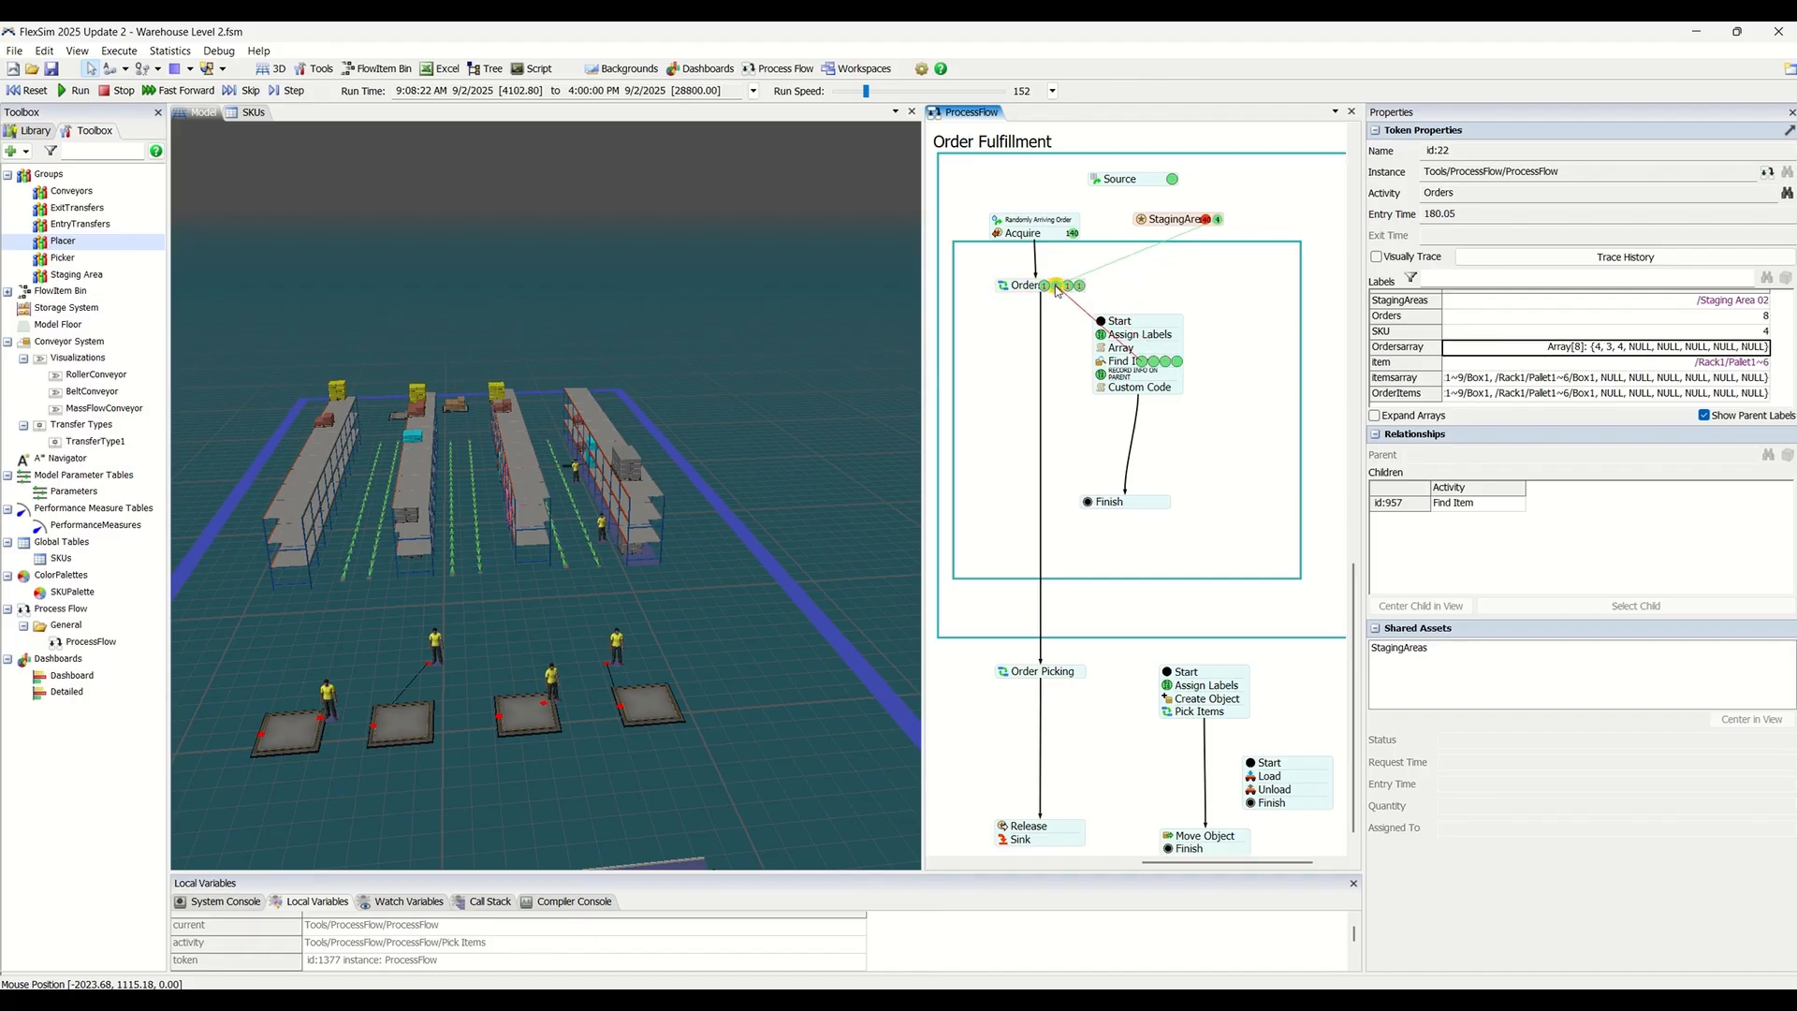
pyautogui.click(1045, 288)
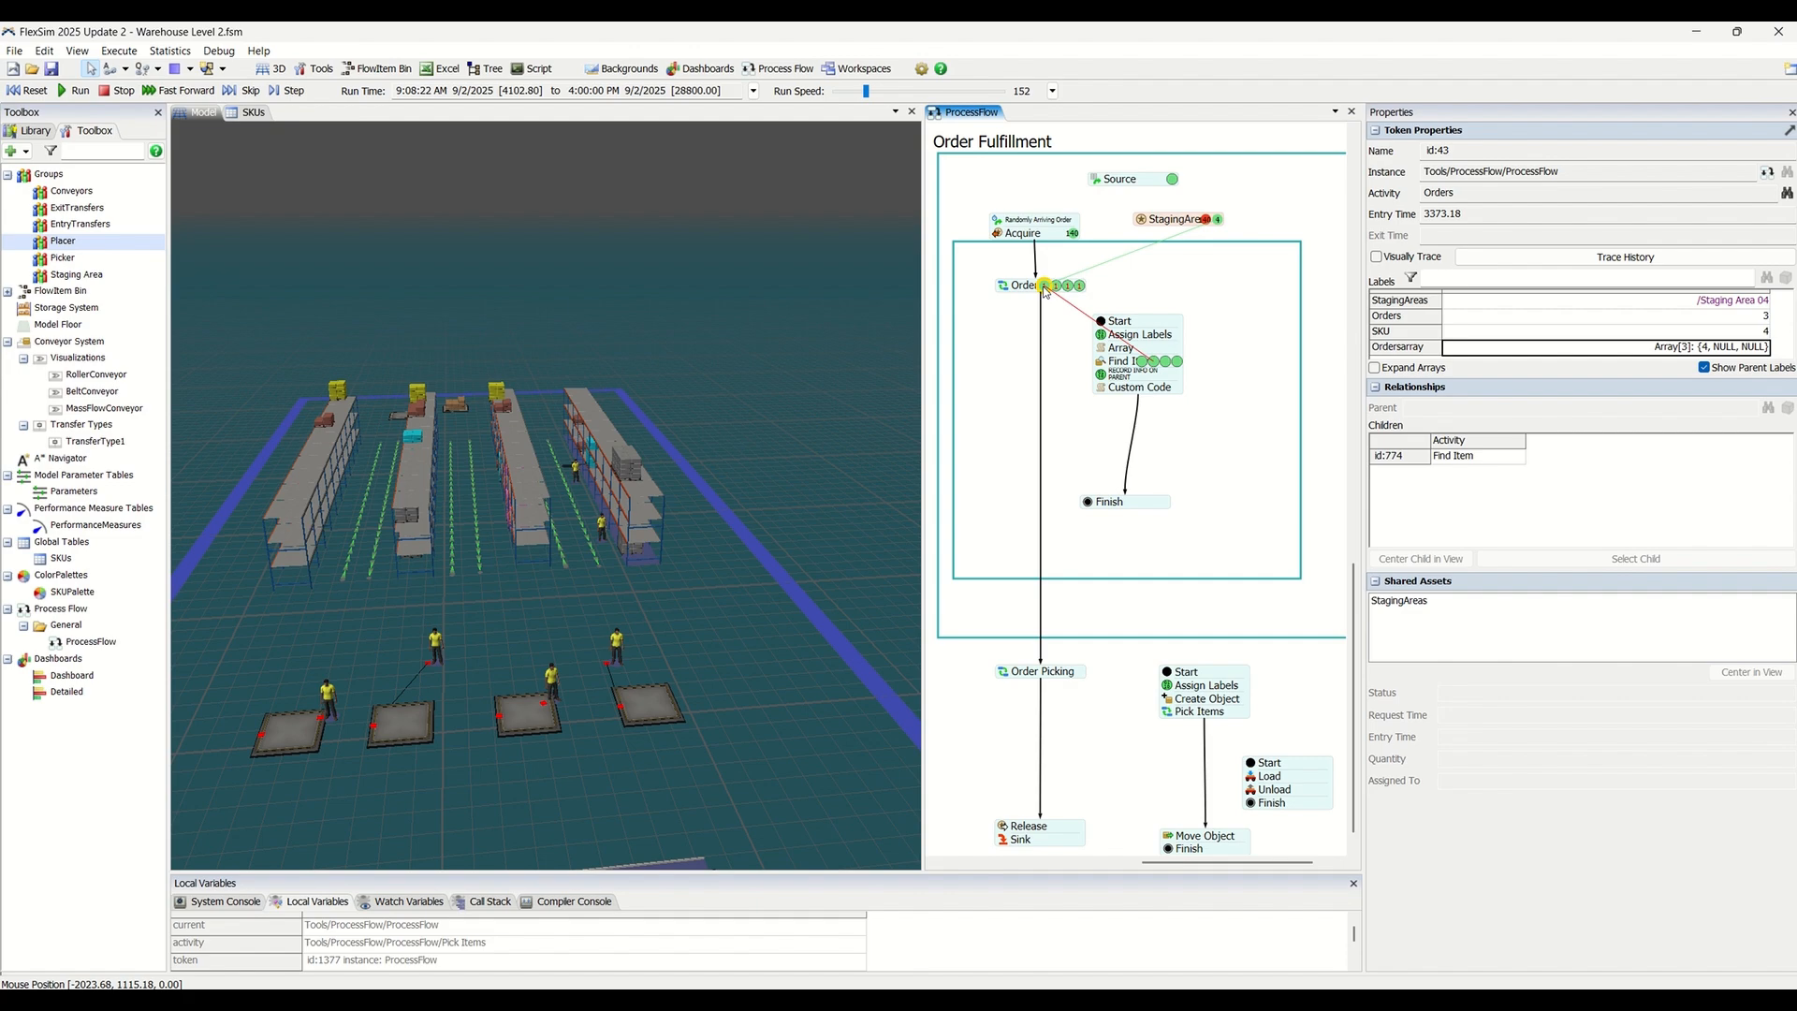
pyautogui.click(1391, 304)
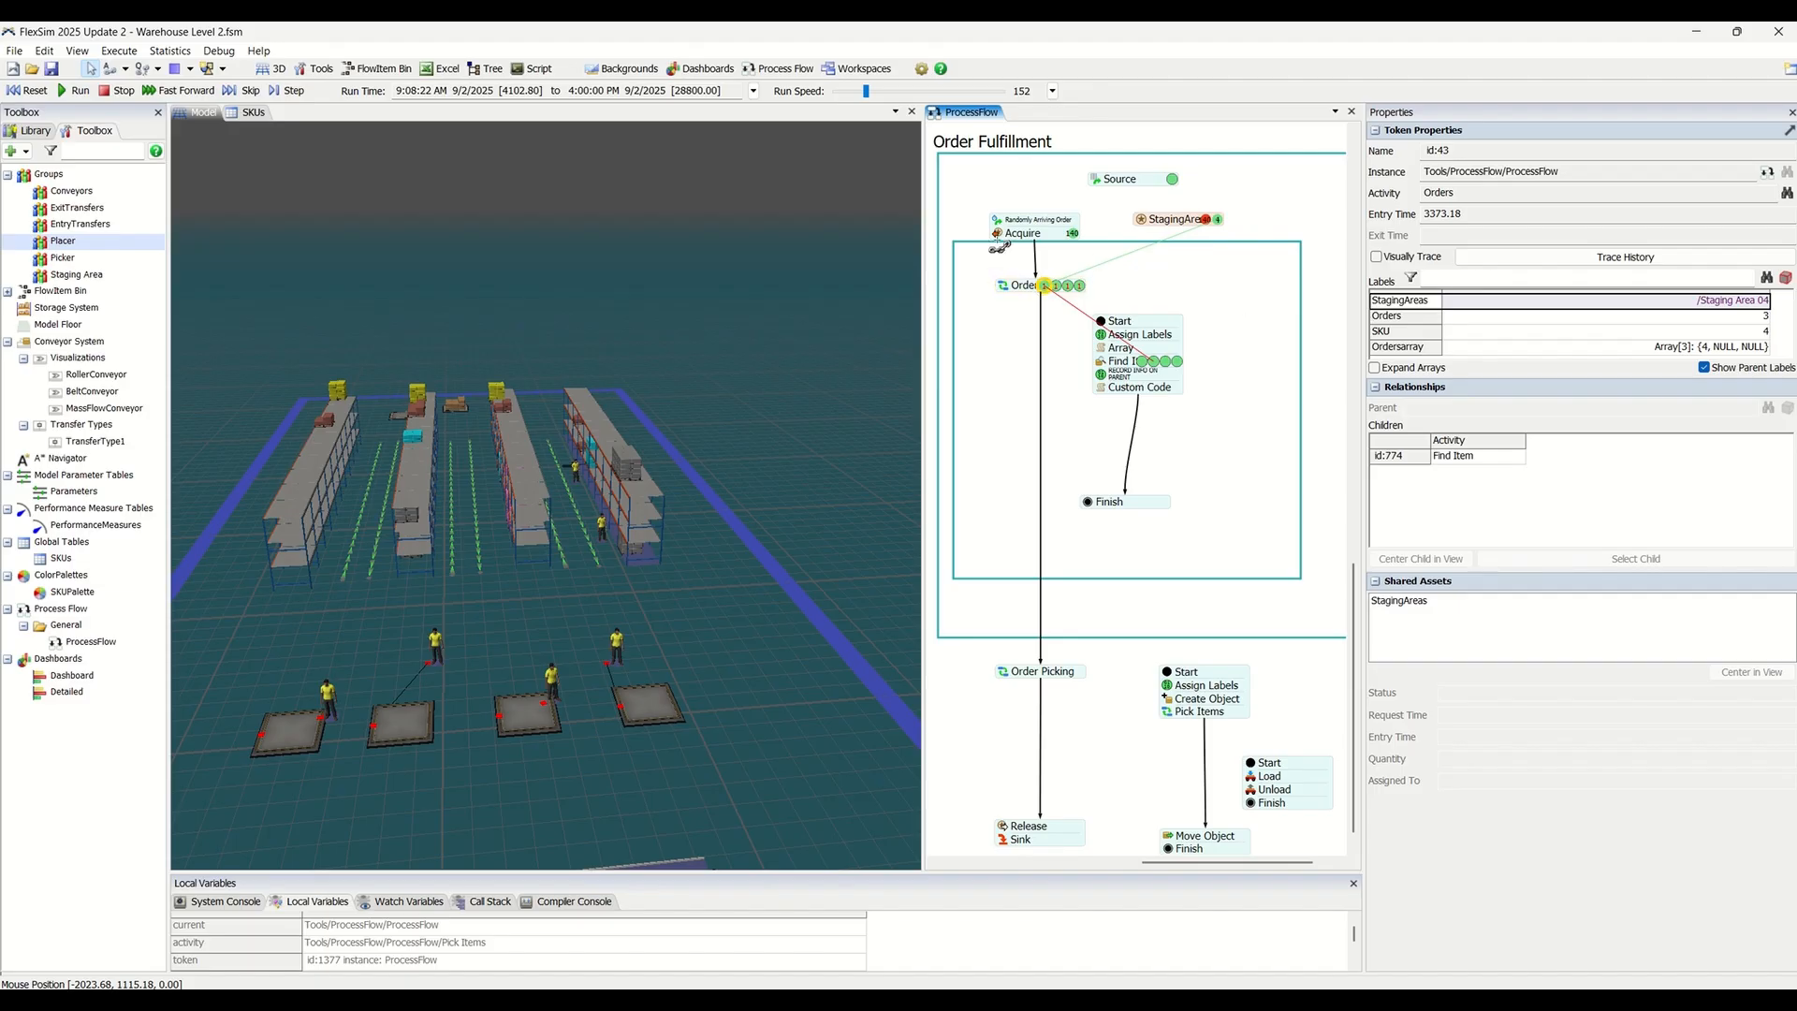
pyautogui.doubleClick(997, 241)
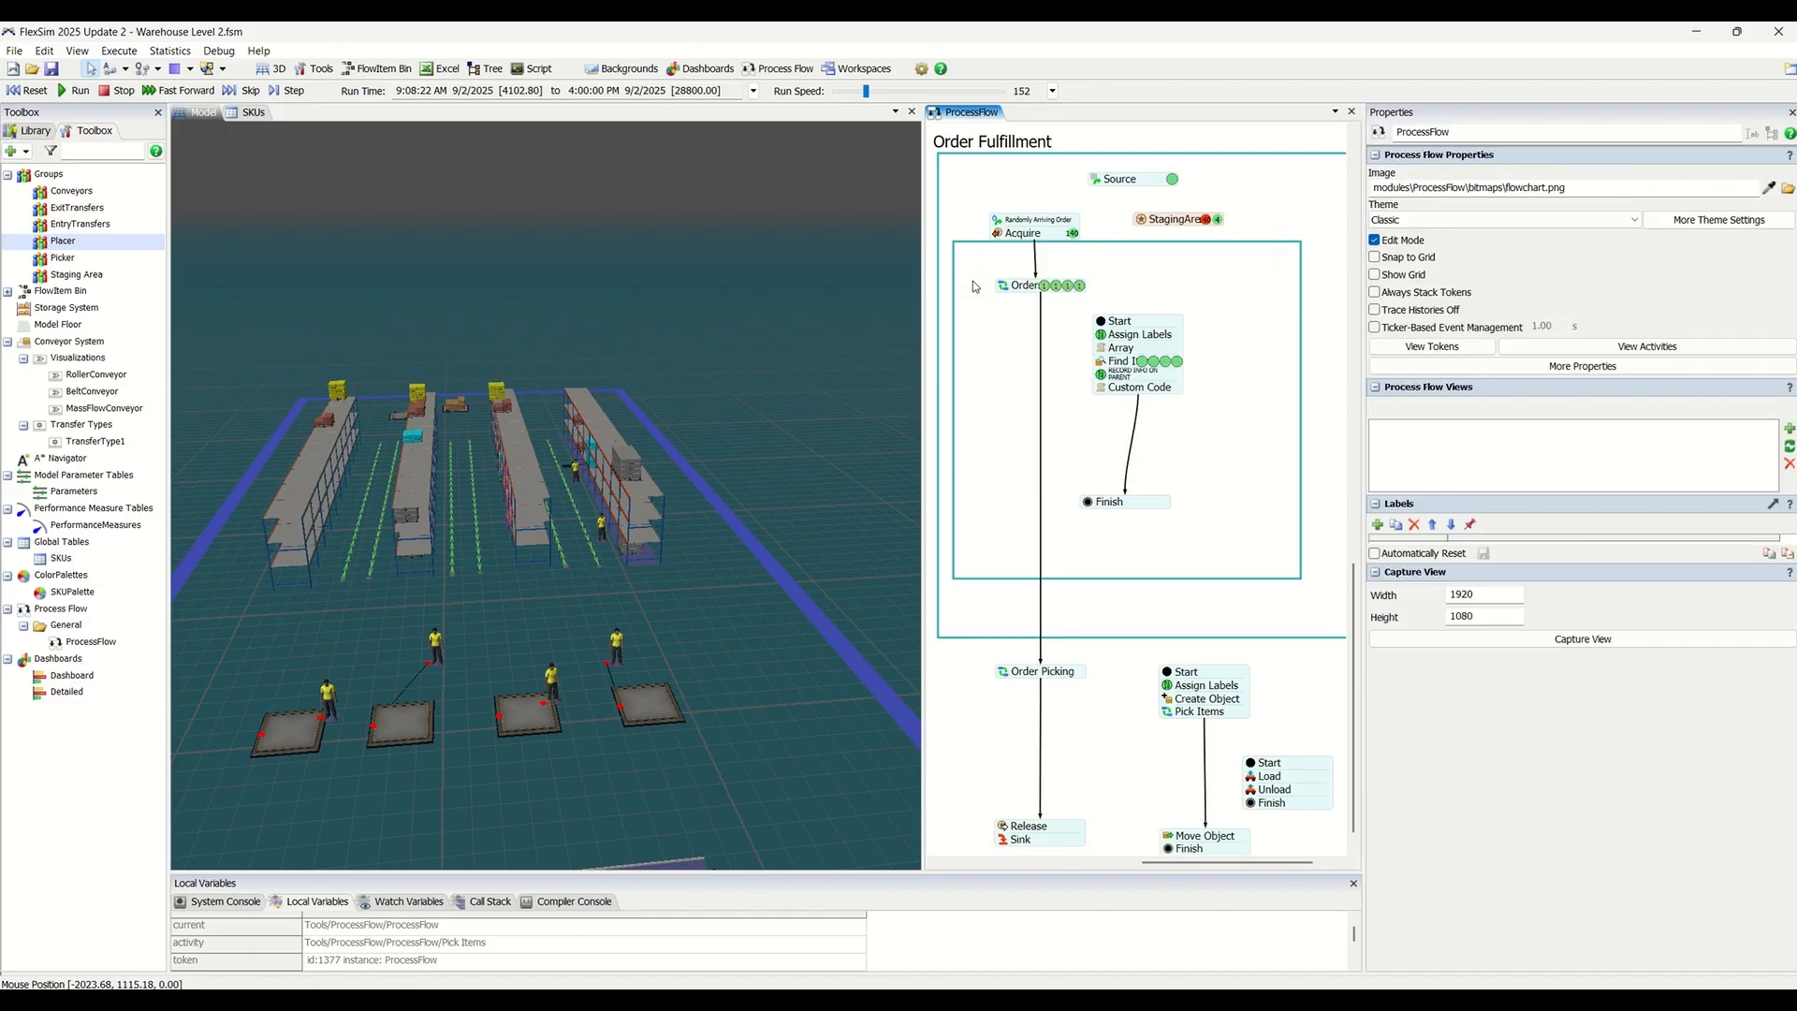
pyautogui.click(1046, 285)
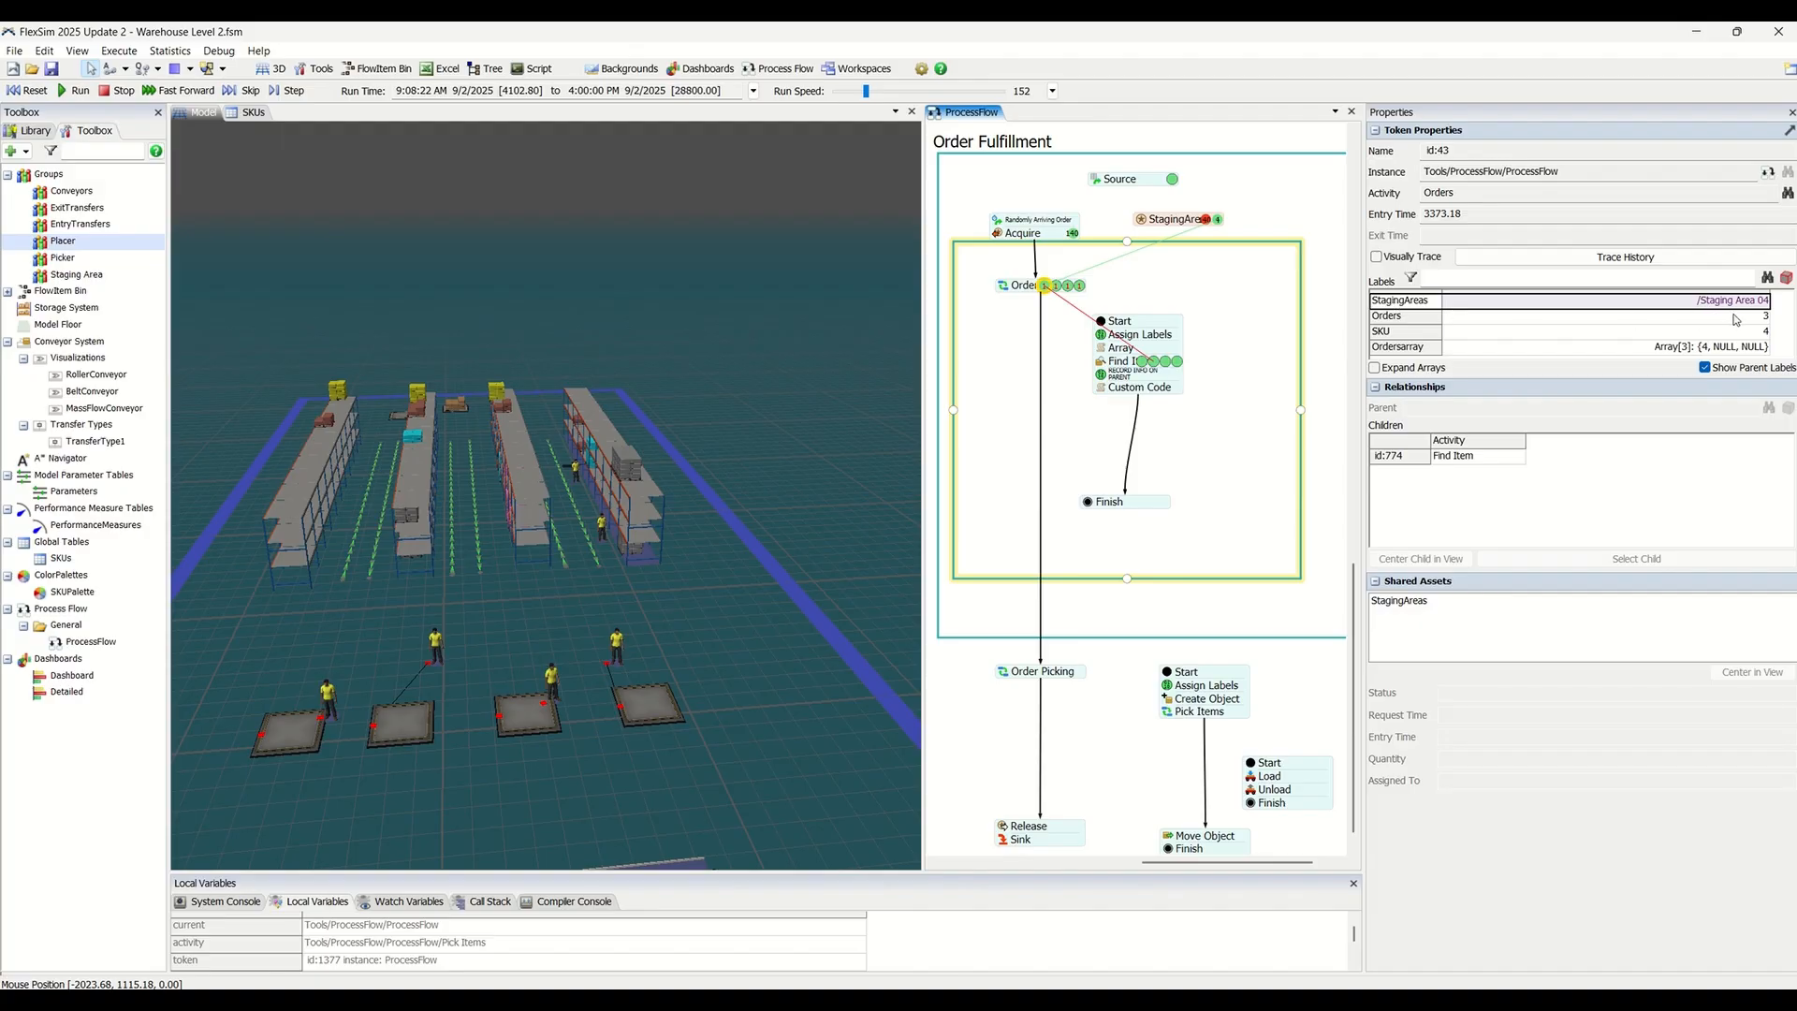
pyautogui.click(1046, 284)
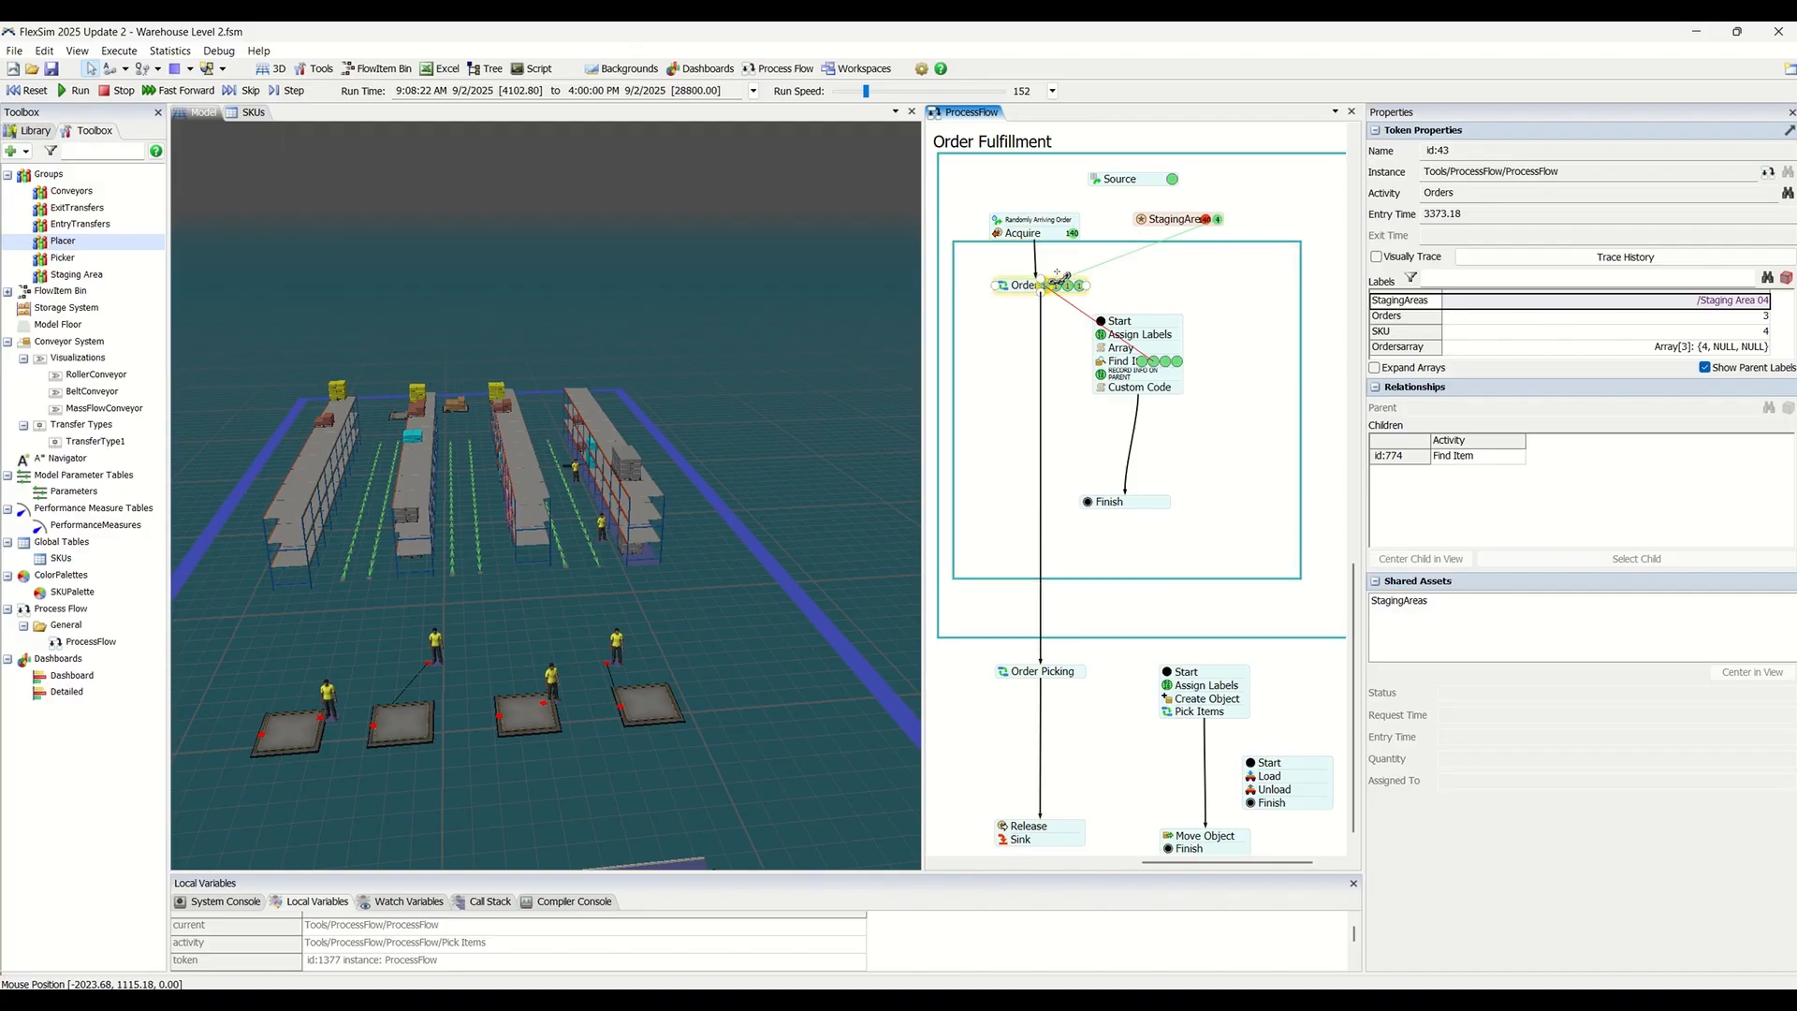
# - Open the code behind the SKU label value in the Orders sub flow's Assign Labels activity and place the editor below its settings
pyautogui.click(1147, 288)
pyautogui.scroll(1, 1147, 288)
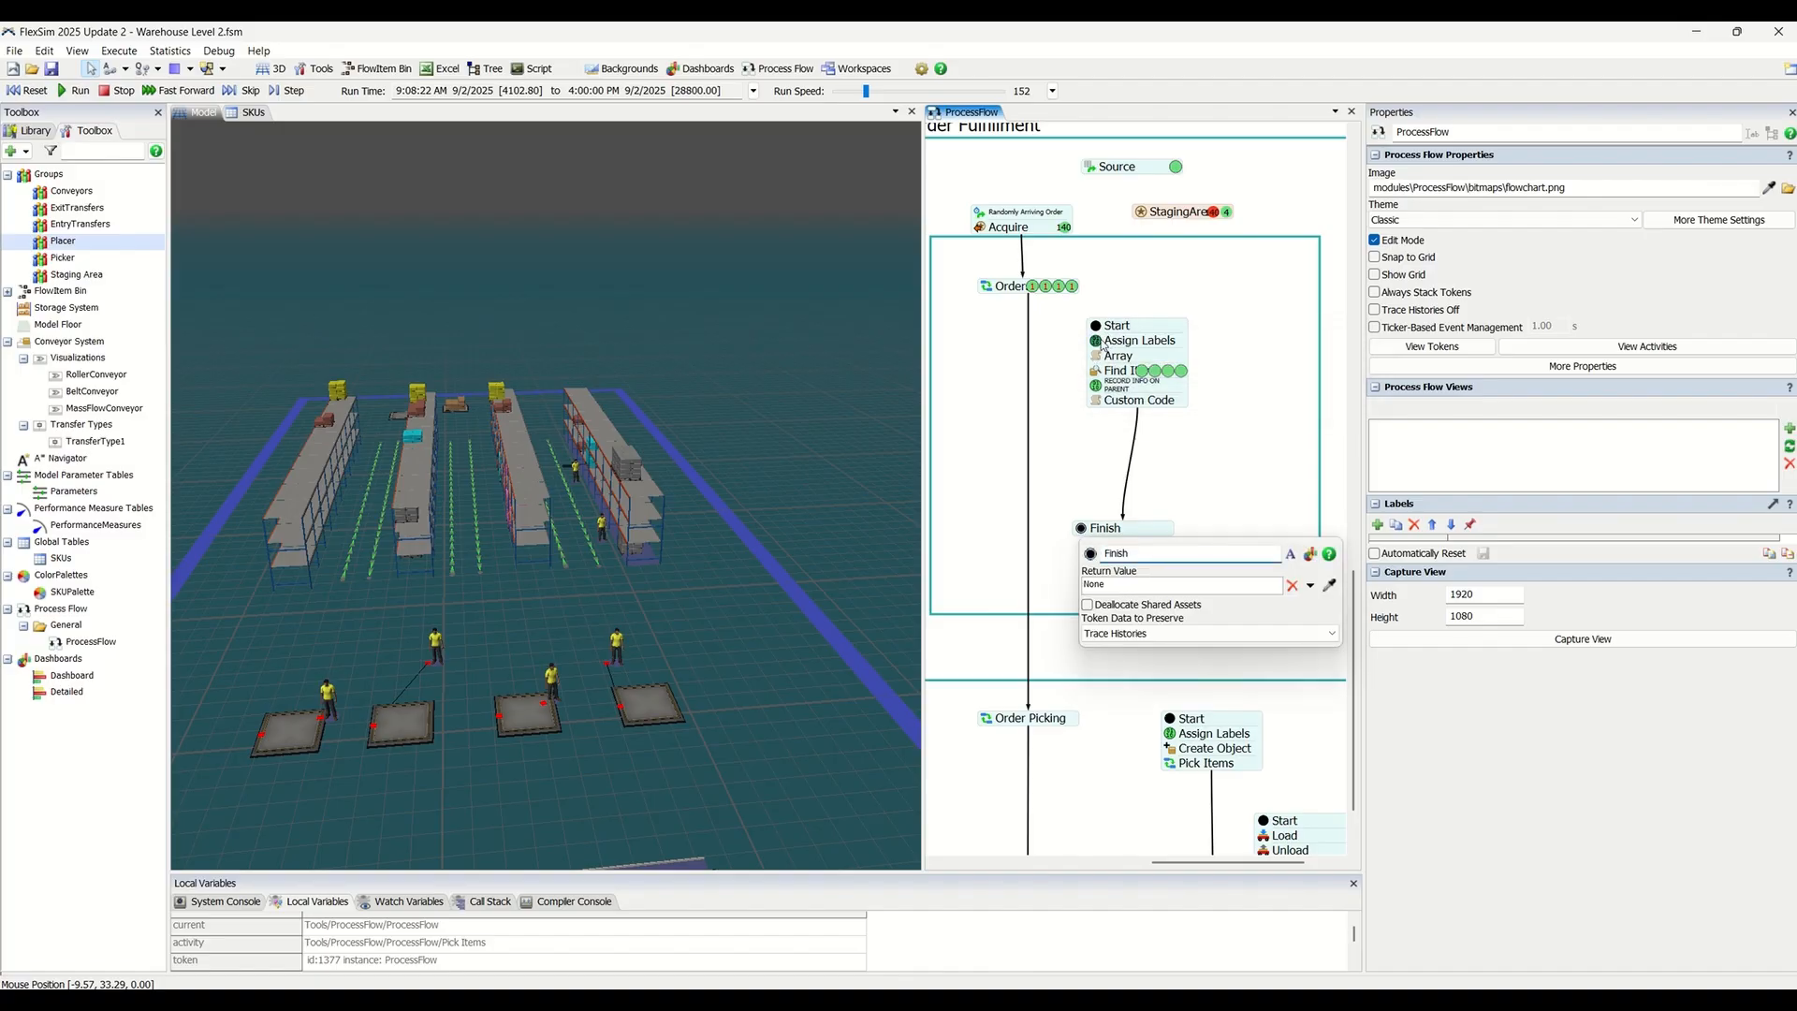
pyautogui.moveTo(1123, 342)
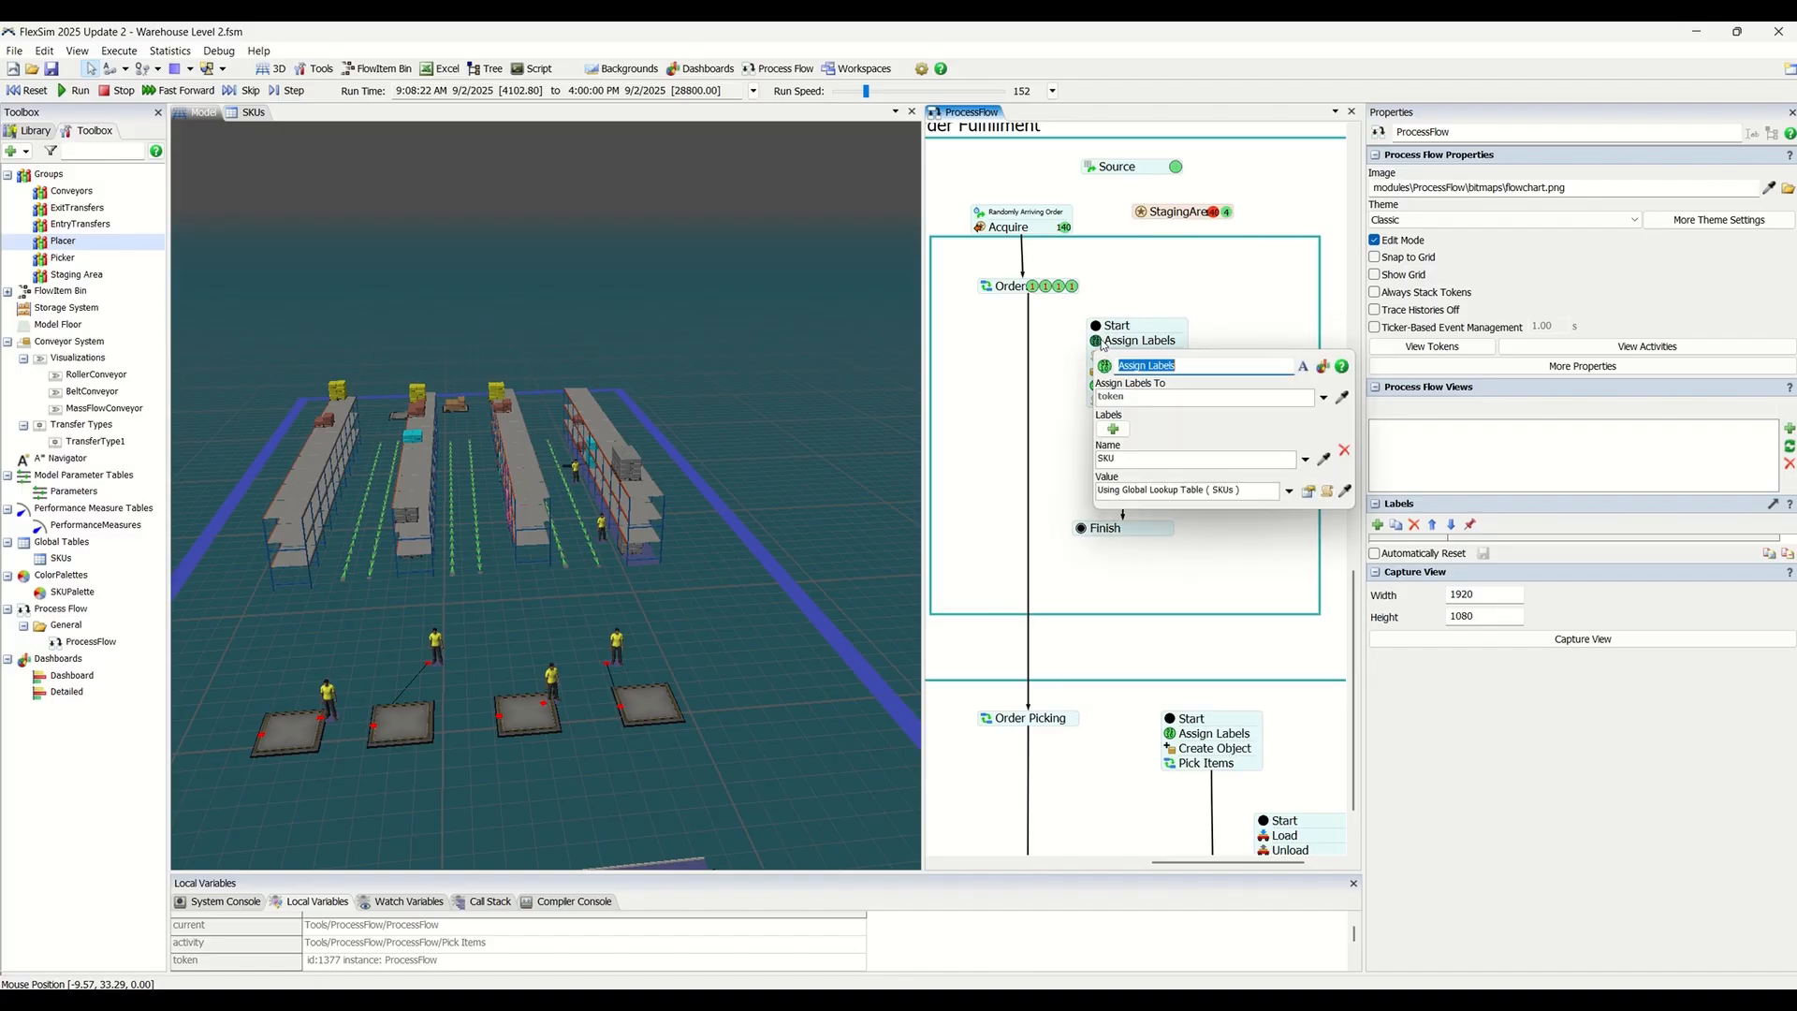
pyautogui.click(1329, 491)
pyautogui.moveTo(428, 121); pyautogui.dragTo(984, 513)
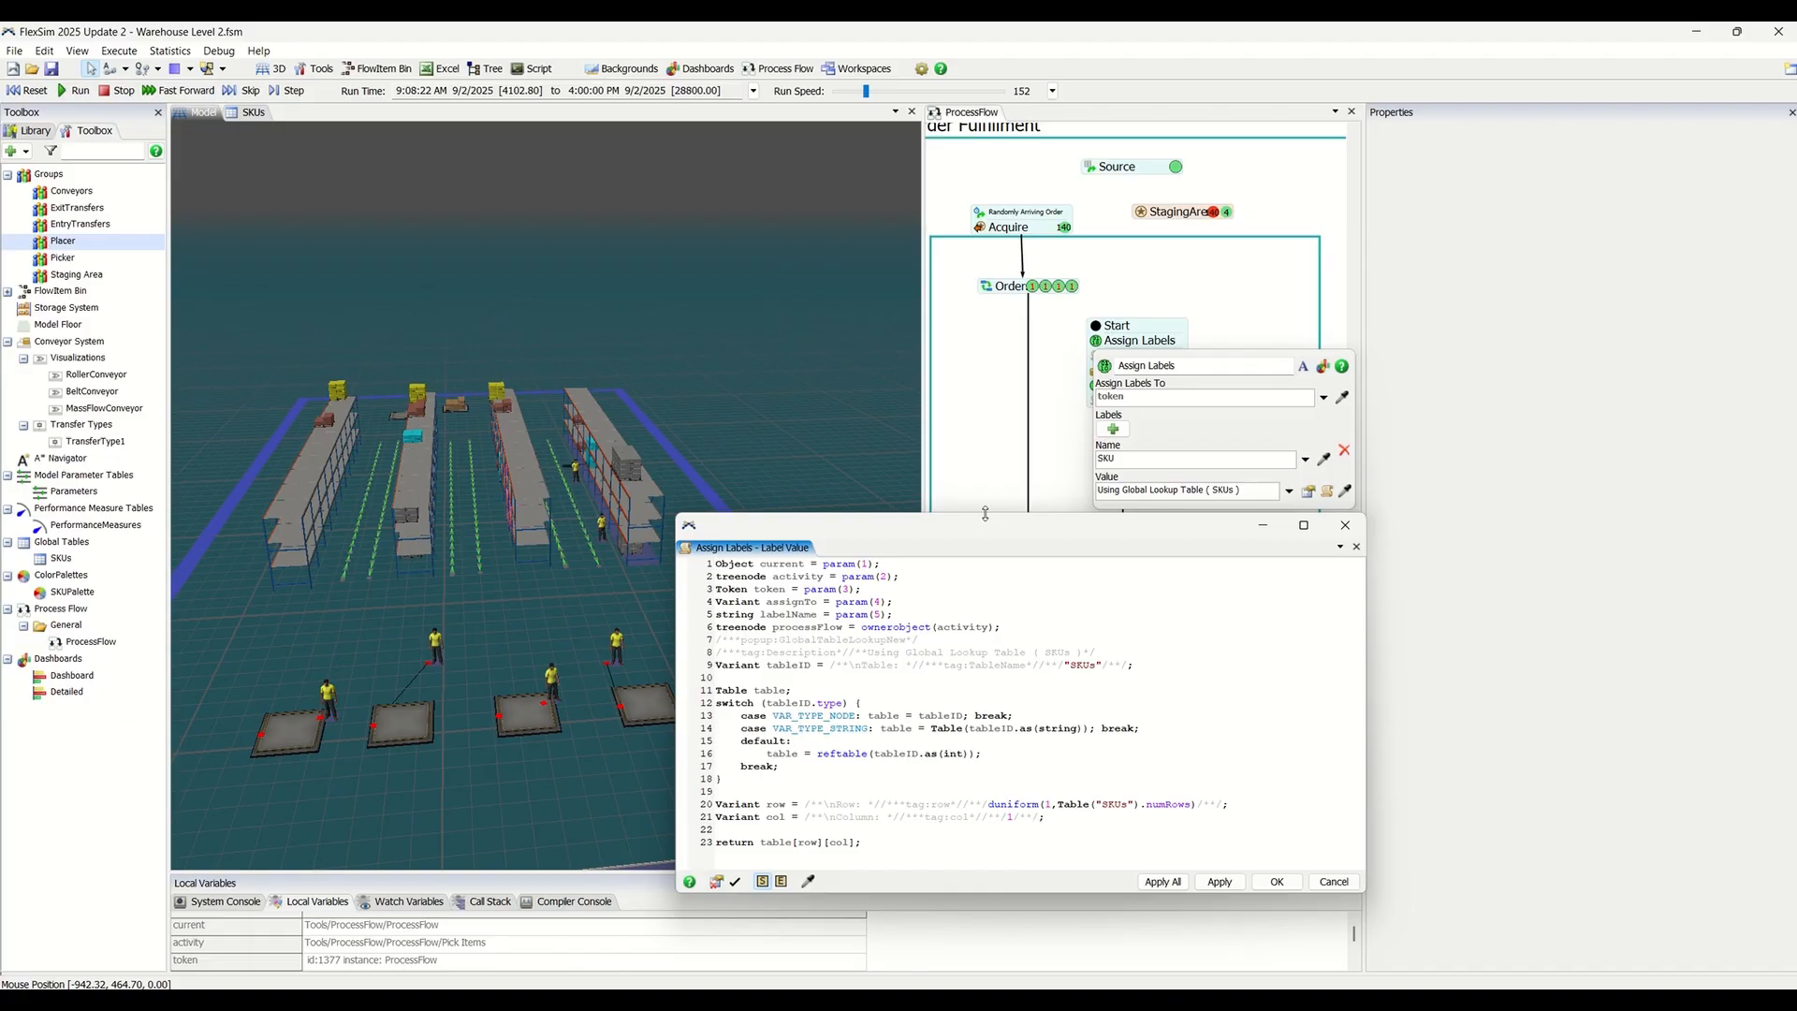
# - Review the random row lookup in the SKU label code alongside the SKU_Name and QTY columns of the SKUs table
pyautogui.doubleClick(999, 807)
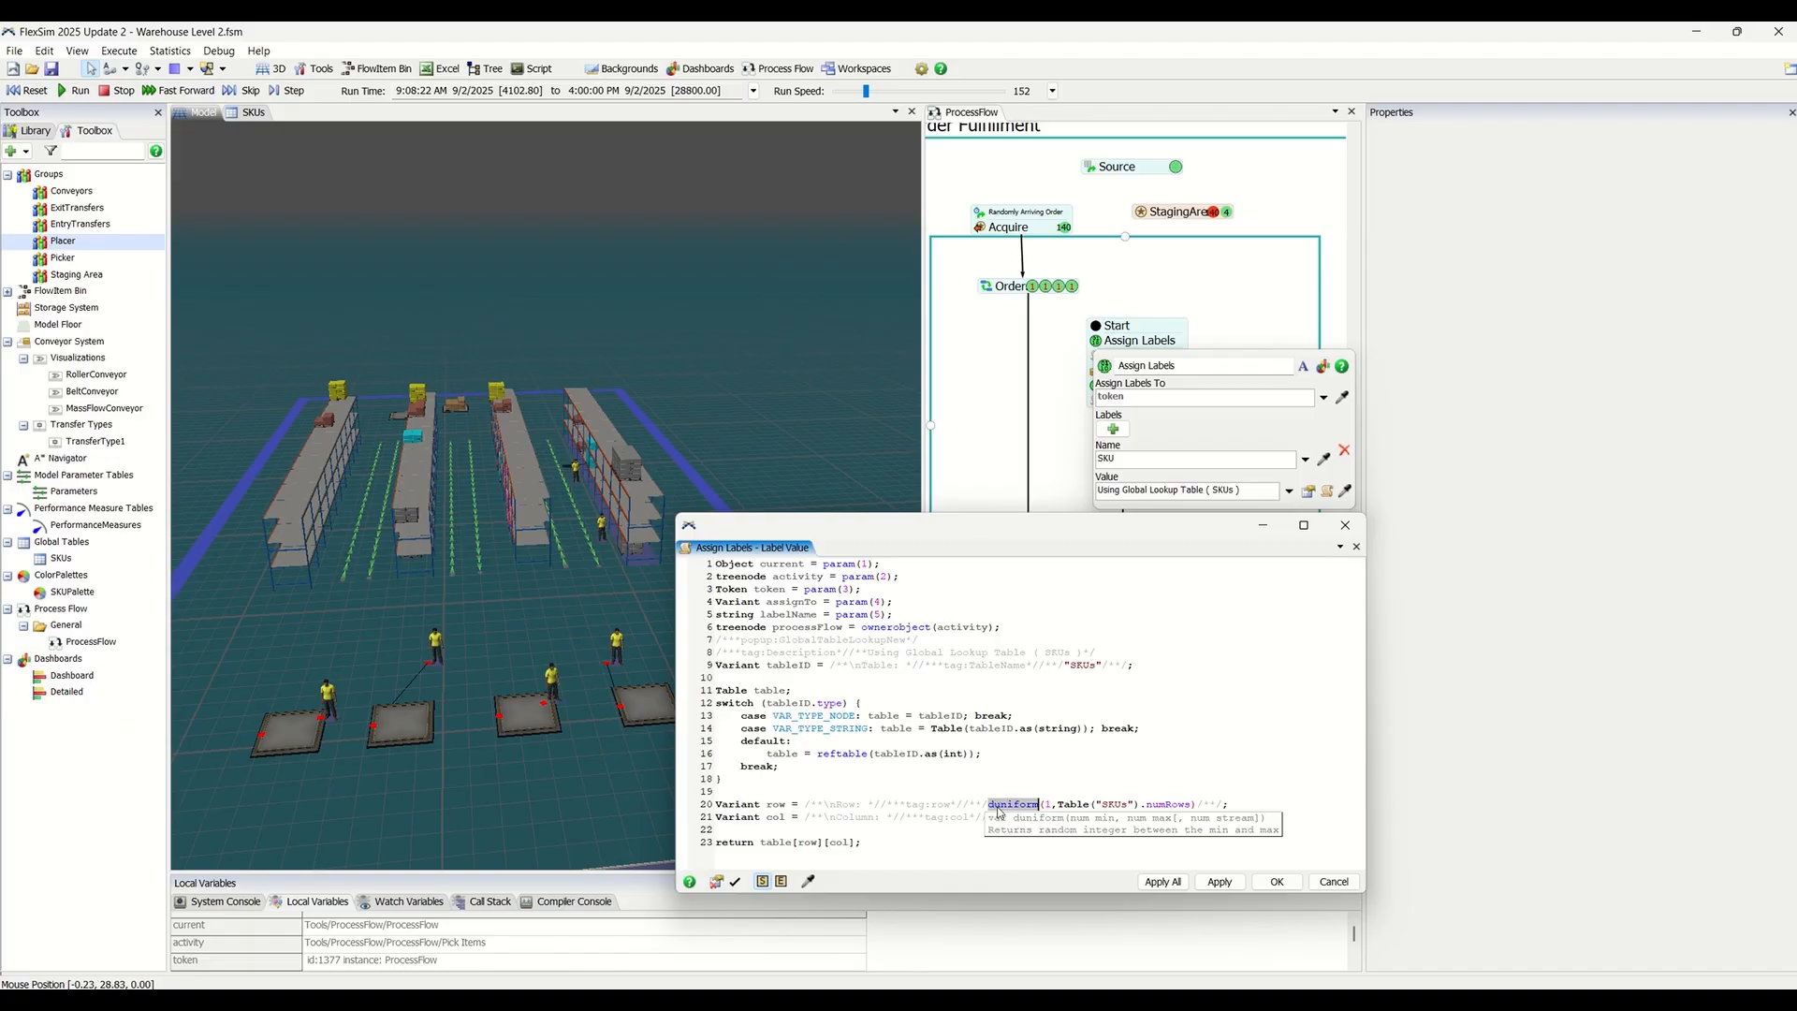
pyautogui.click(1048, 804)
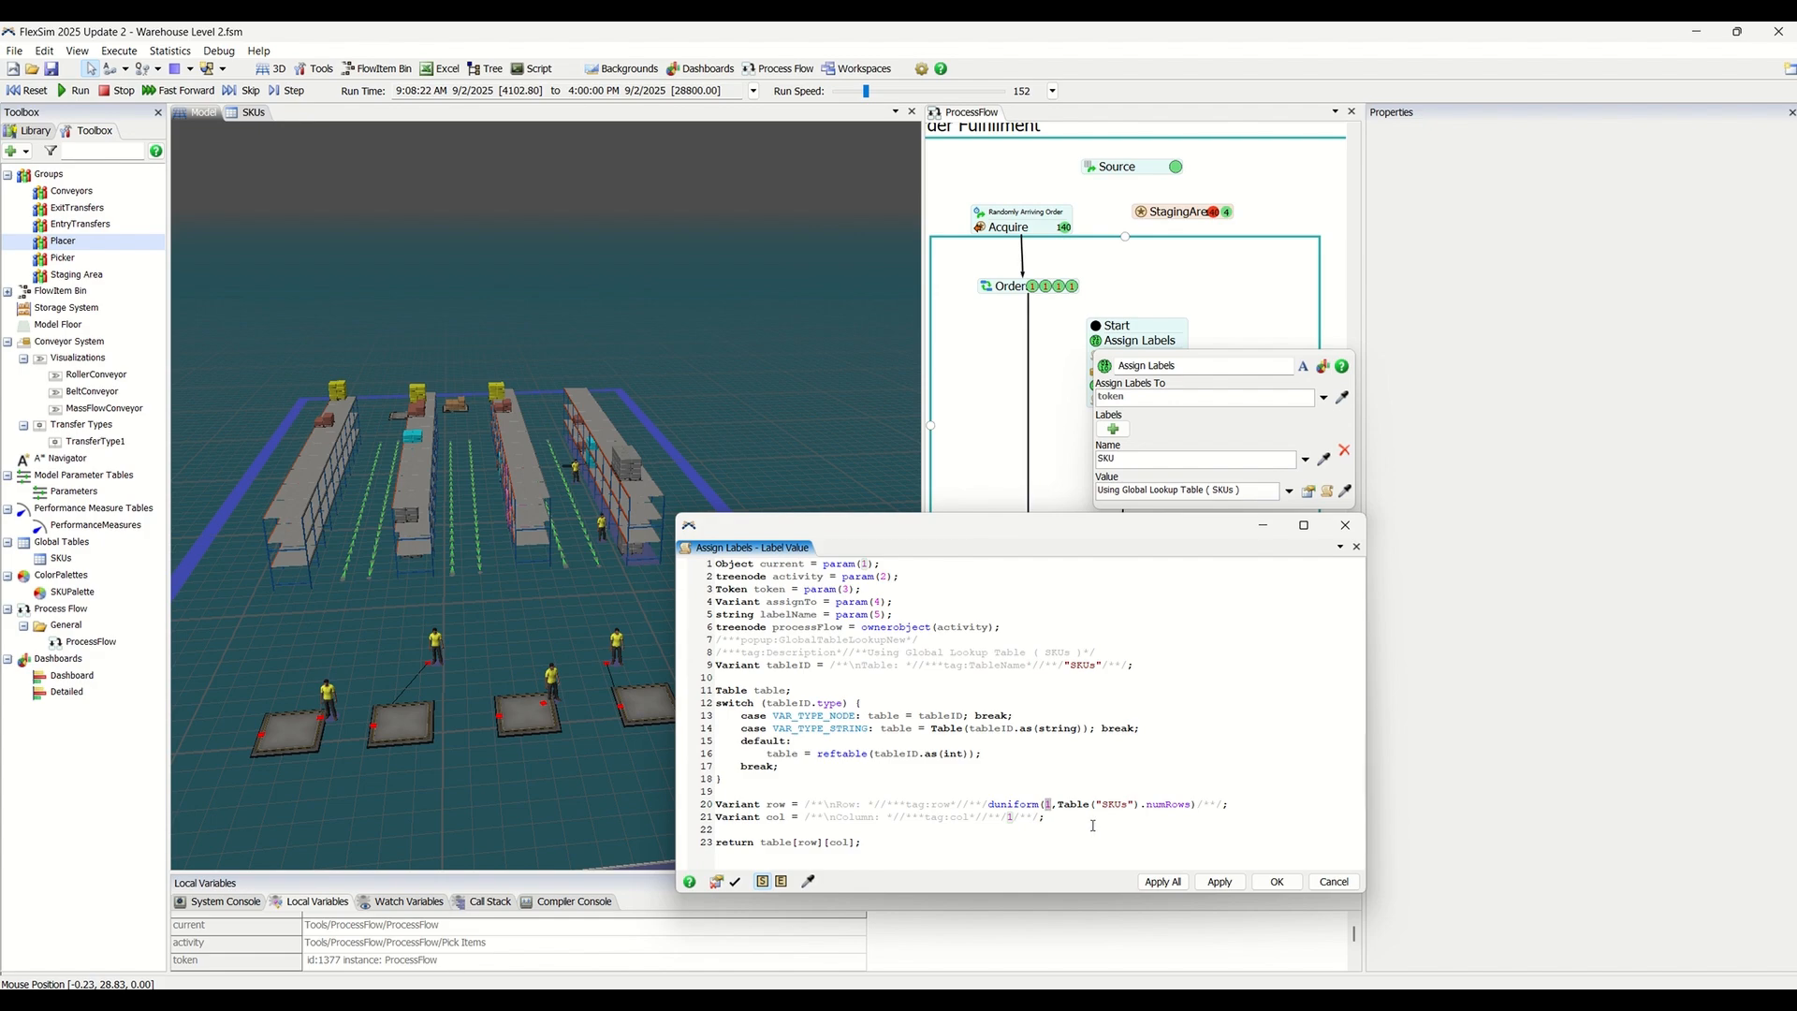
pyautogui.click(253, 112)
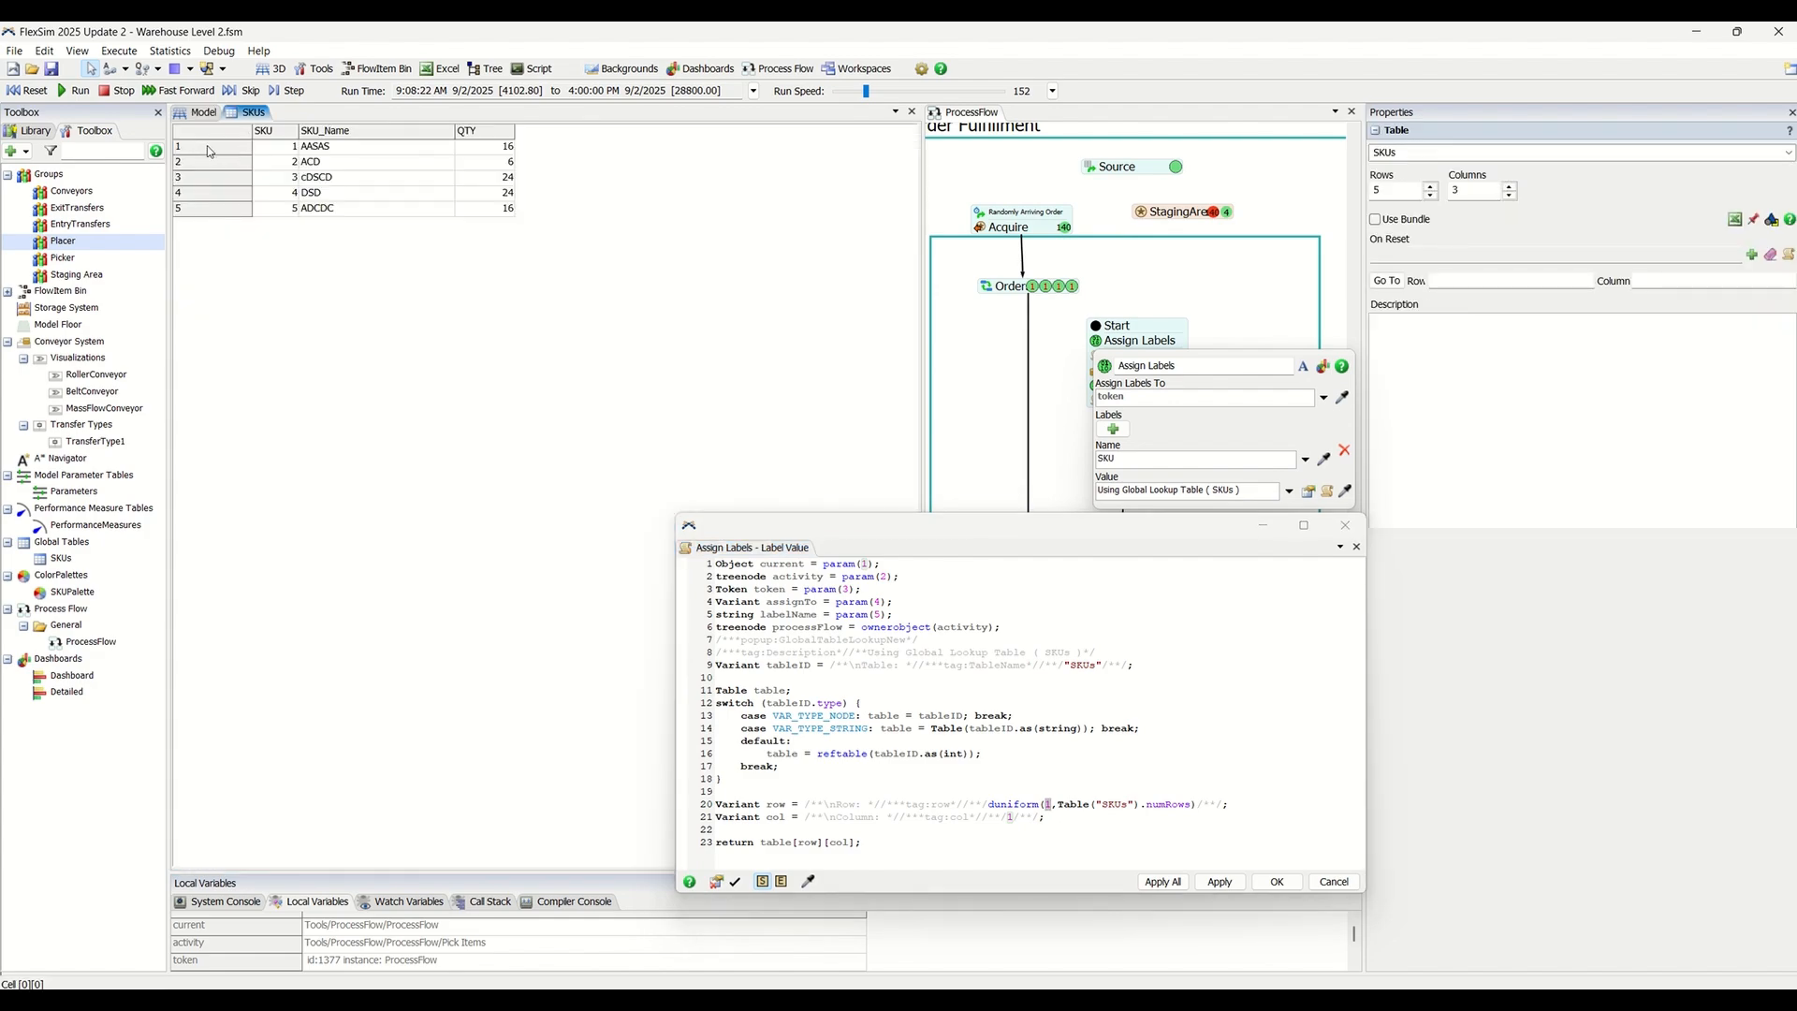
pyautogui.moveTo(332, 150); pyautogui.dragTo(335, 231)
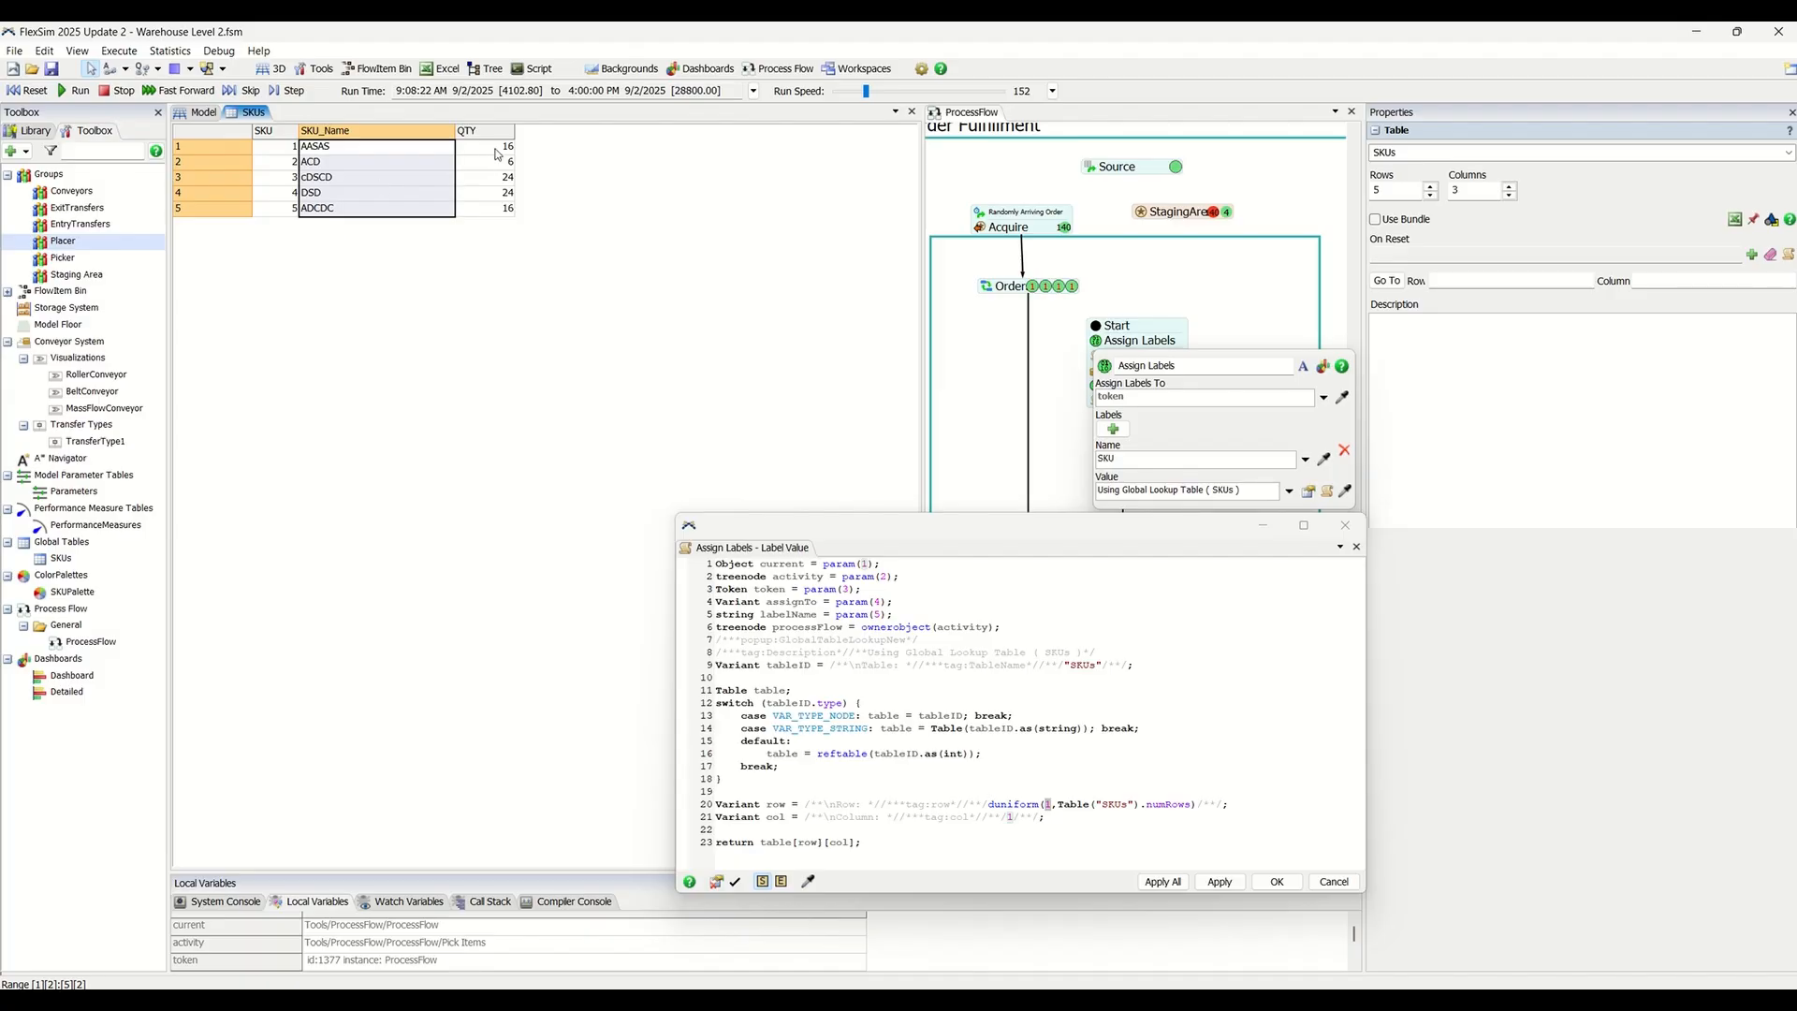
pyautogui.moveTo(488, 150); pyautogui.dragTo(508, 231)
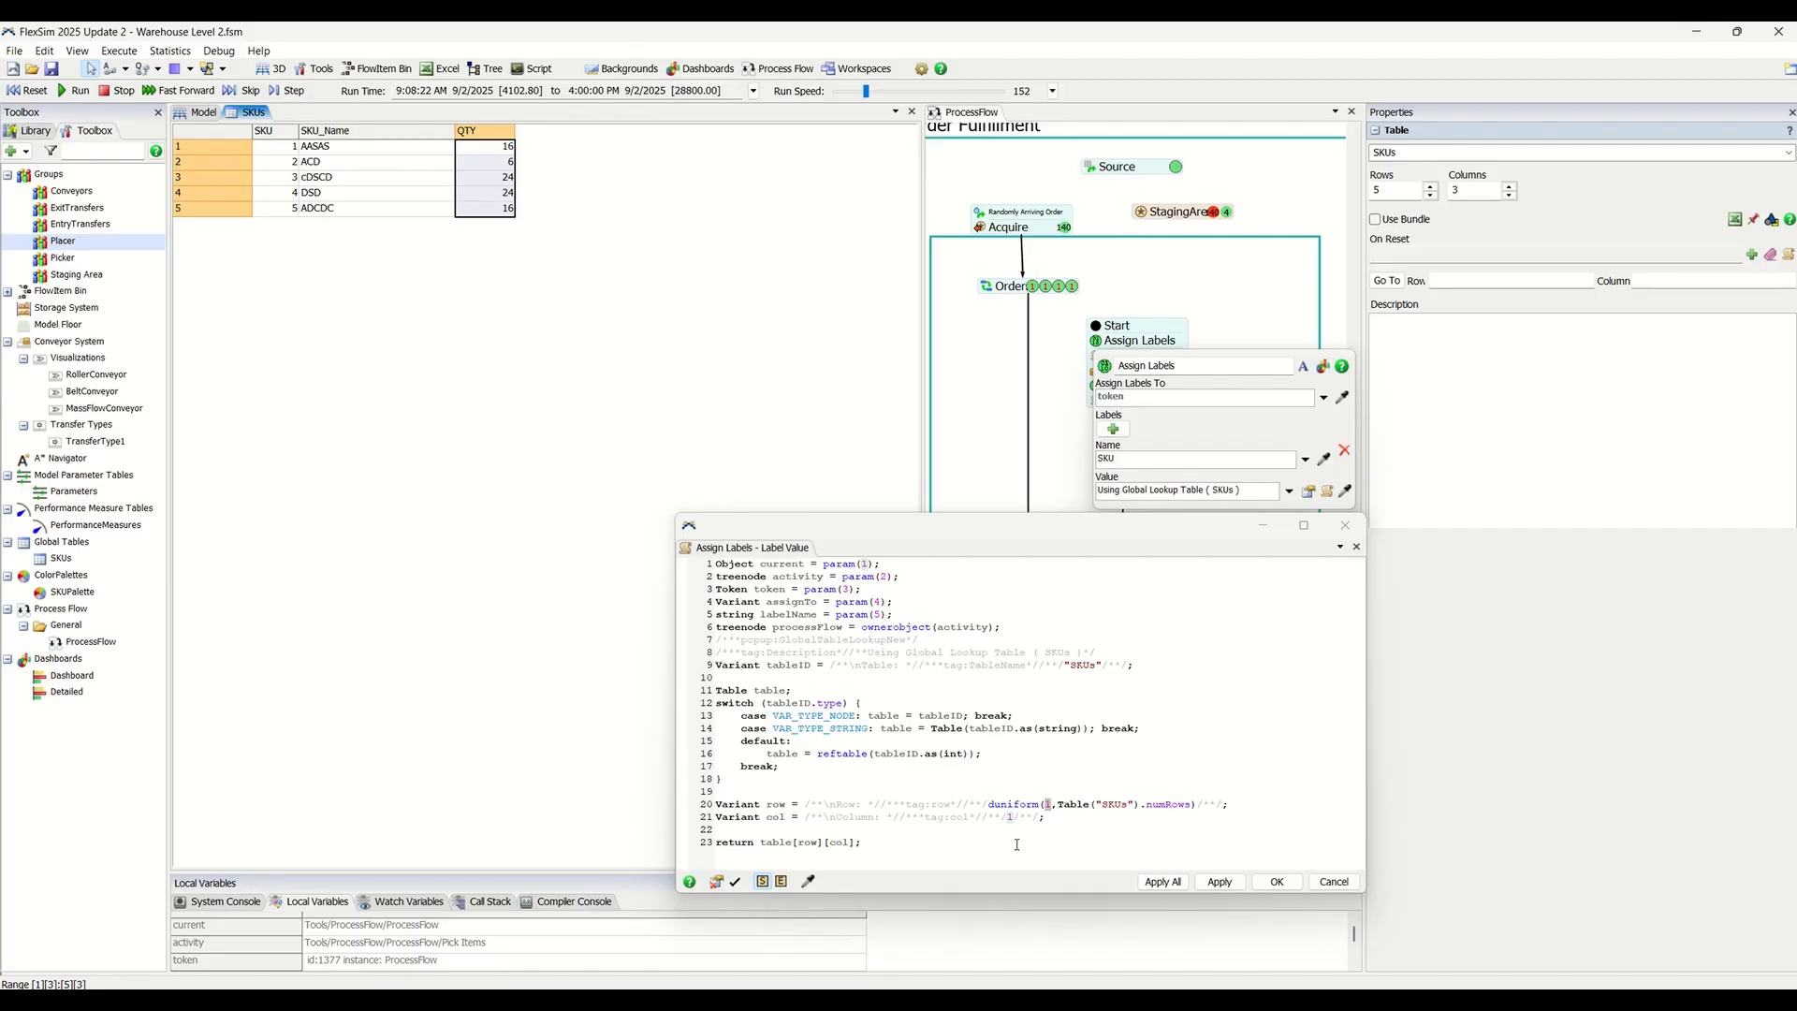
# - Inspect the labels of each token waiting in the Find Item activity, including its SKU label
pyautogui.click(1118, 271)
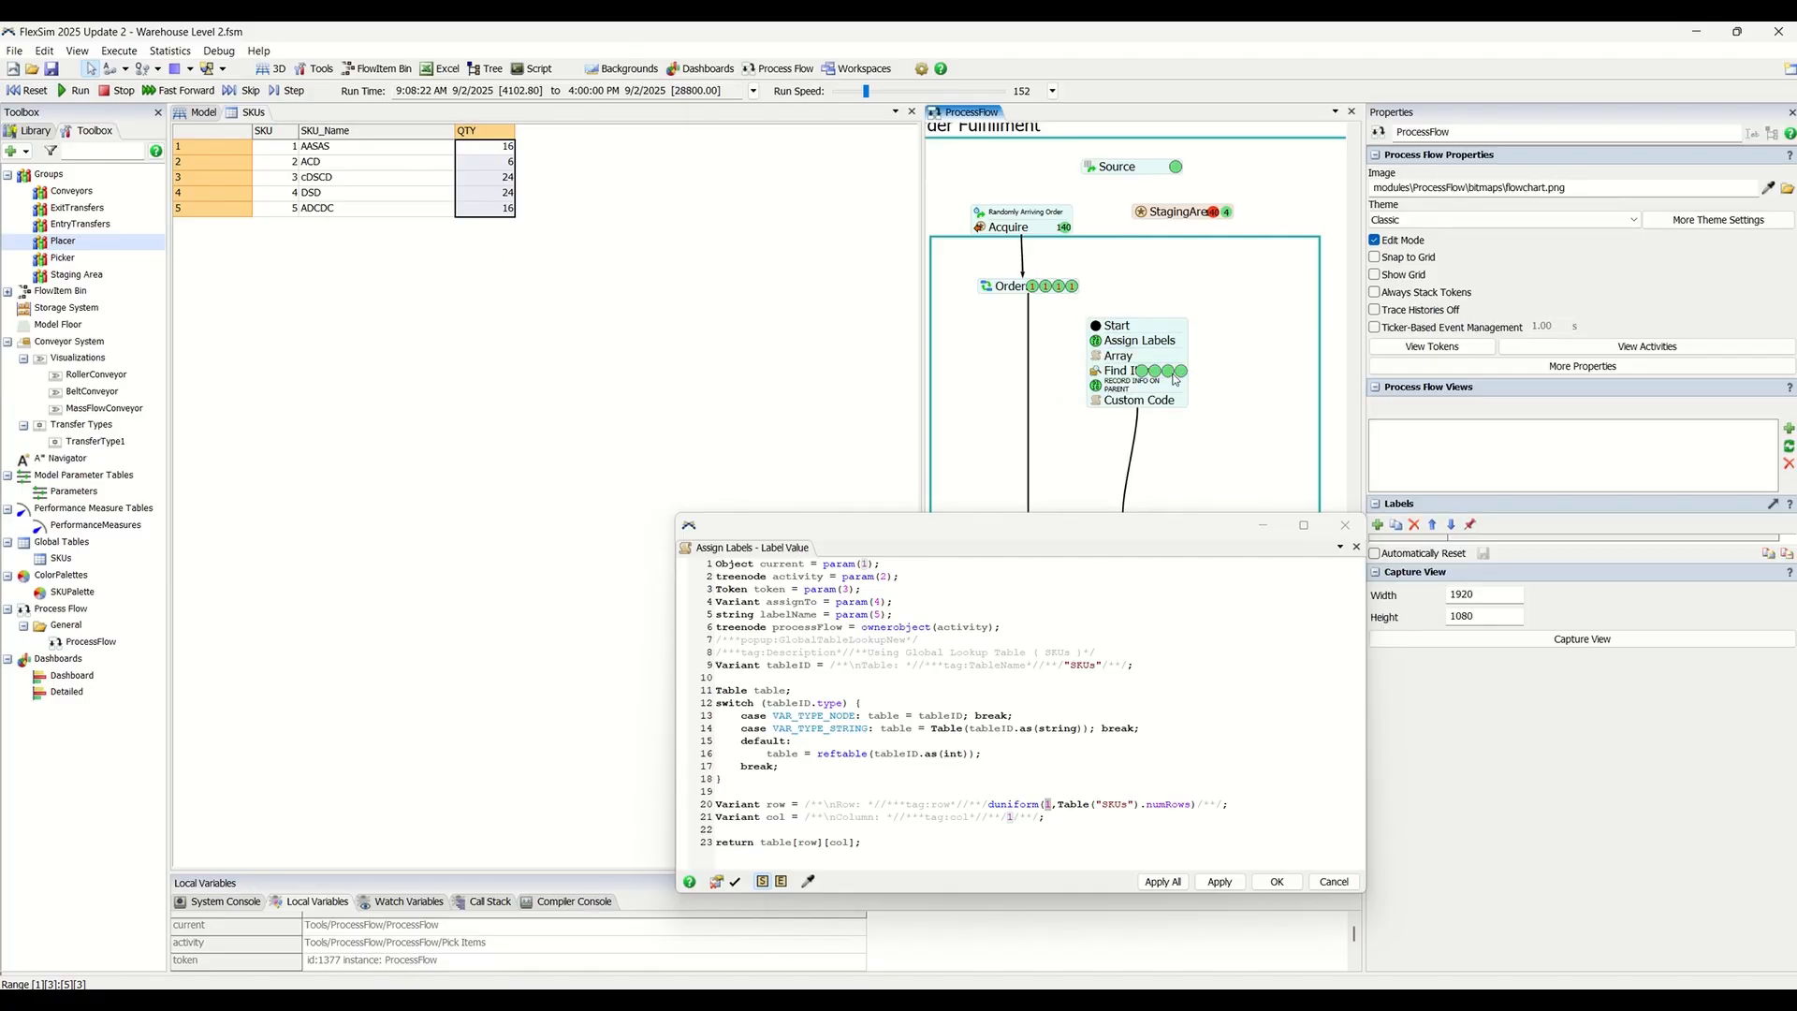
pyautogui.click(1179, 373)
pyautogui.click(1724, 347)
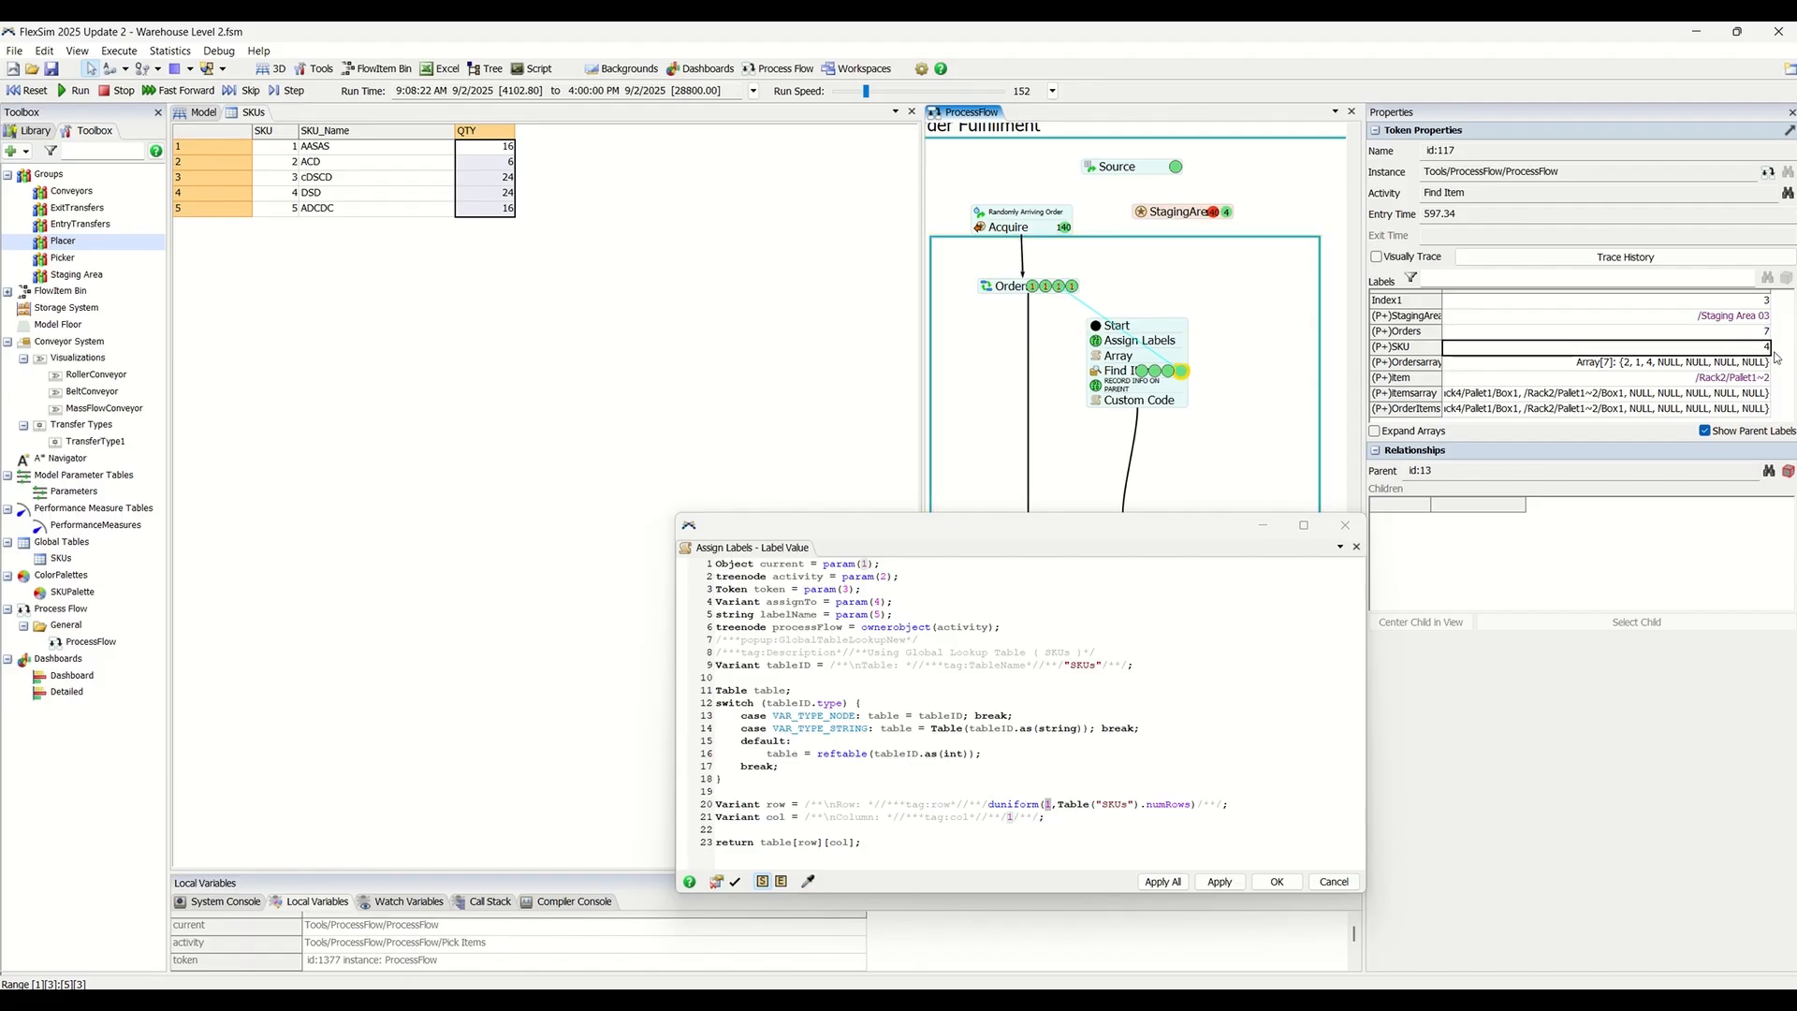
pyautogui.click(1168, 373)
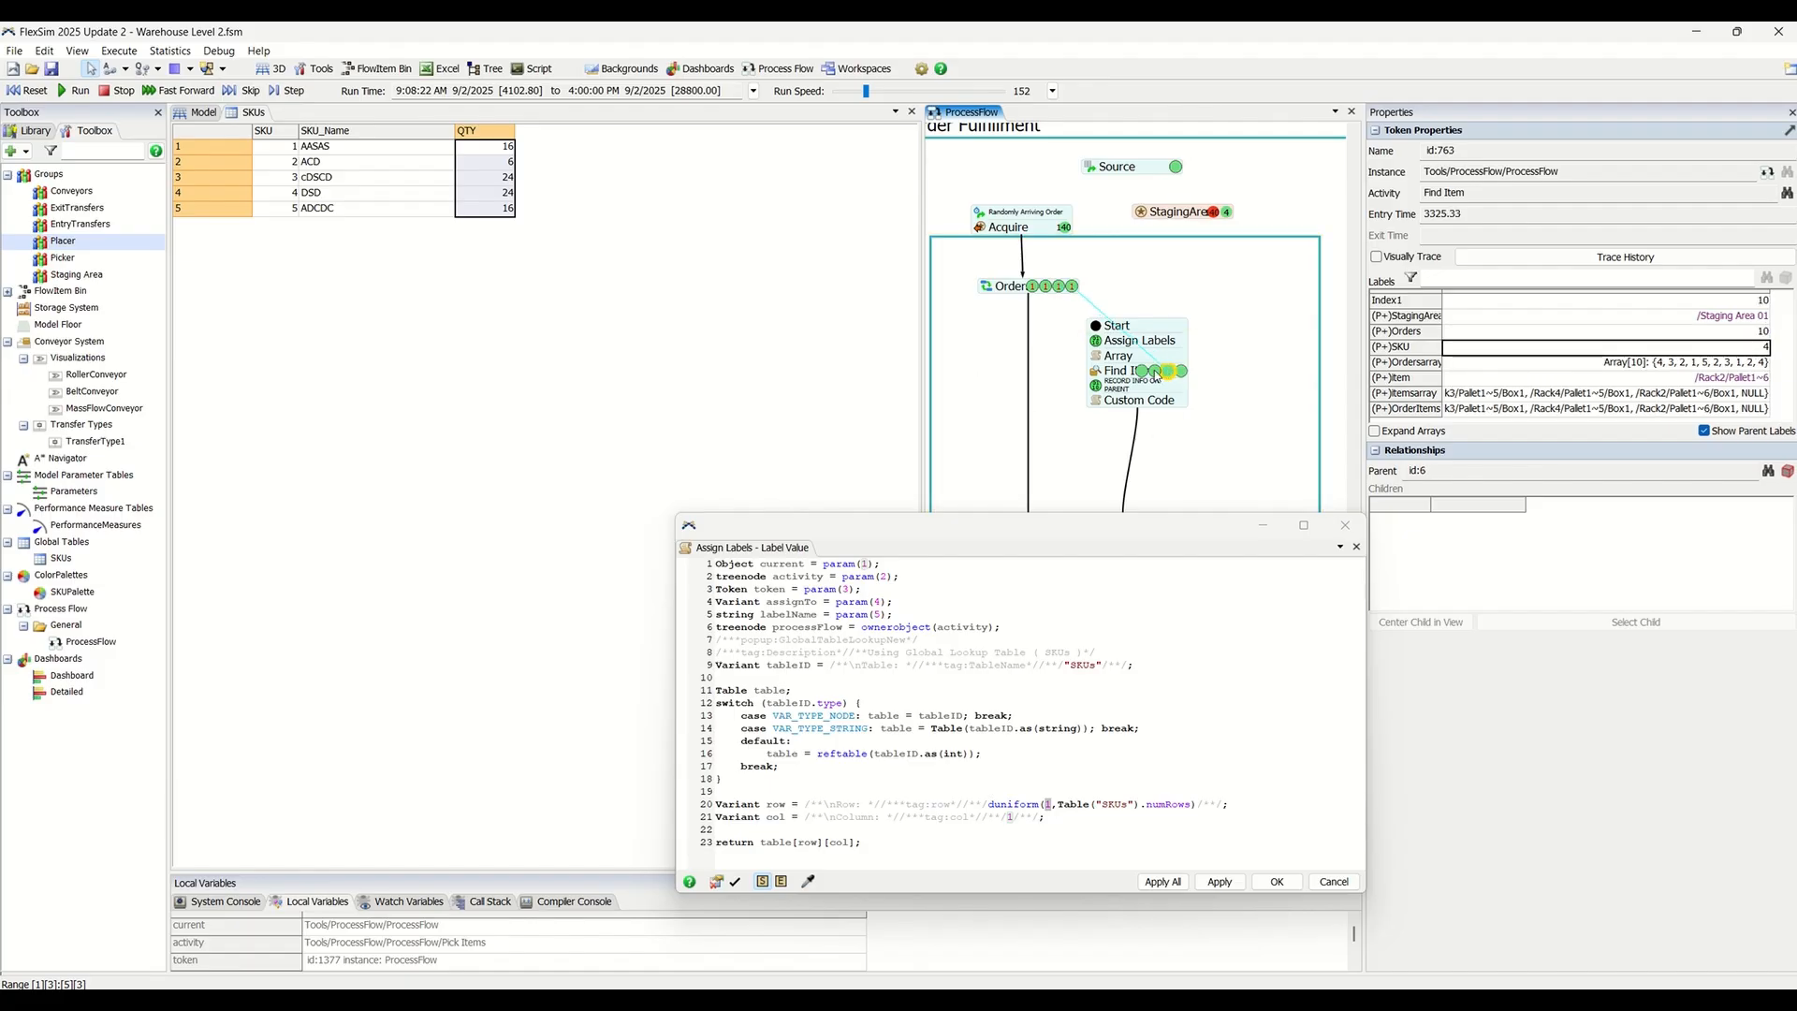
pyautogui.click(1156, 373)
pyautogui.click(1141, 373)
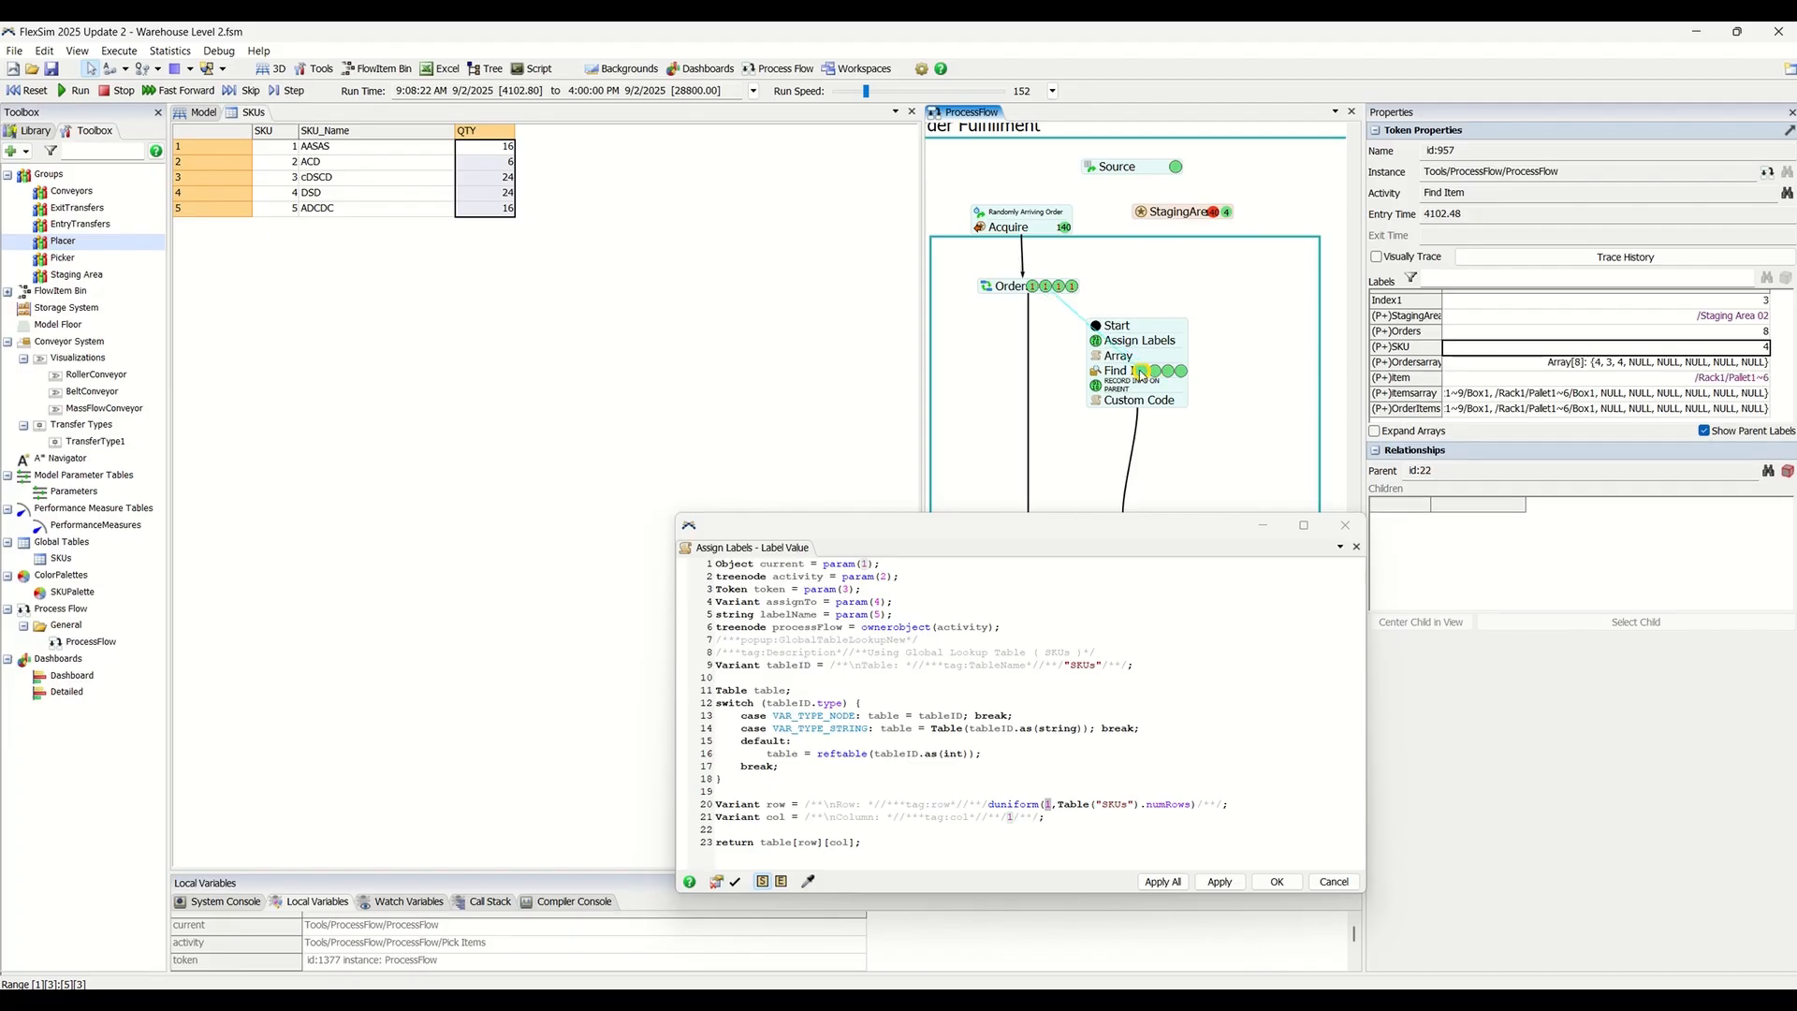
pyautogui.click(1180, 372)
# - Review the Find Item activity's query condition and compare it with the SKU label of a waiting token
pyautogui.click(1095, 371)
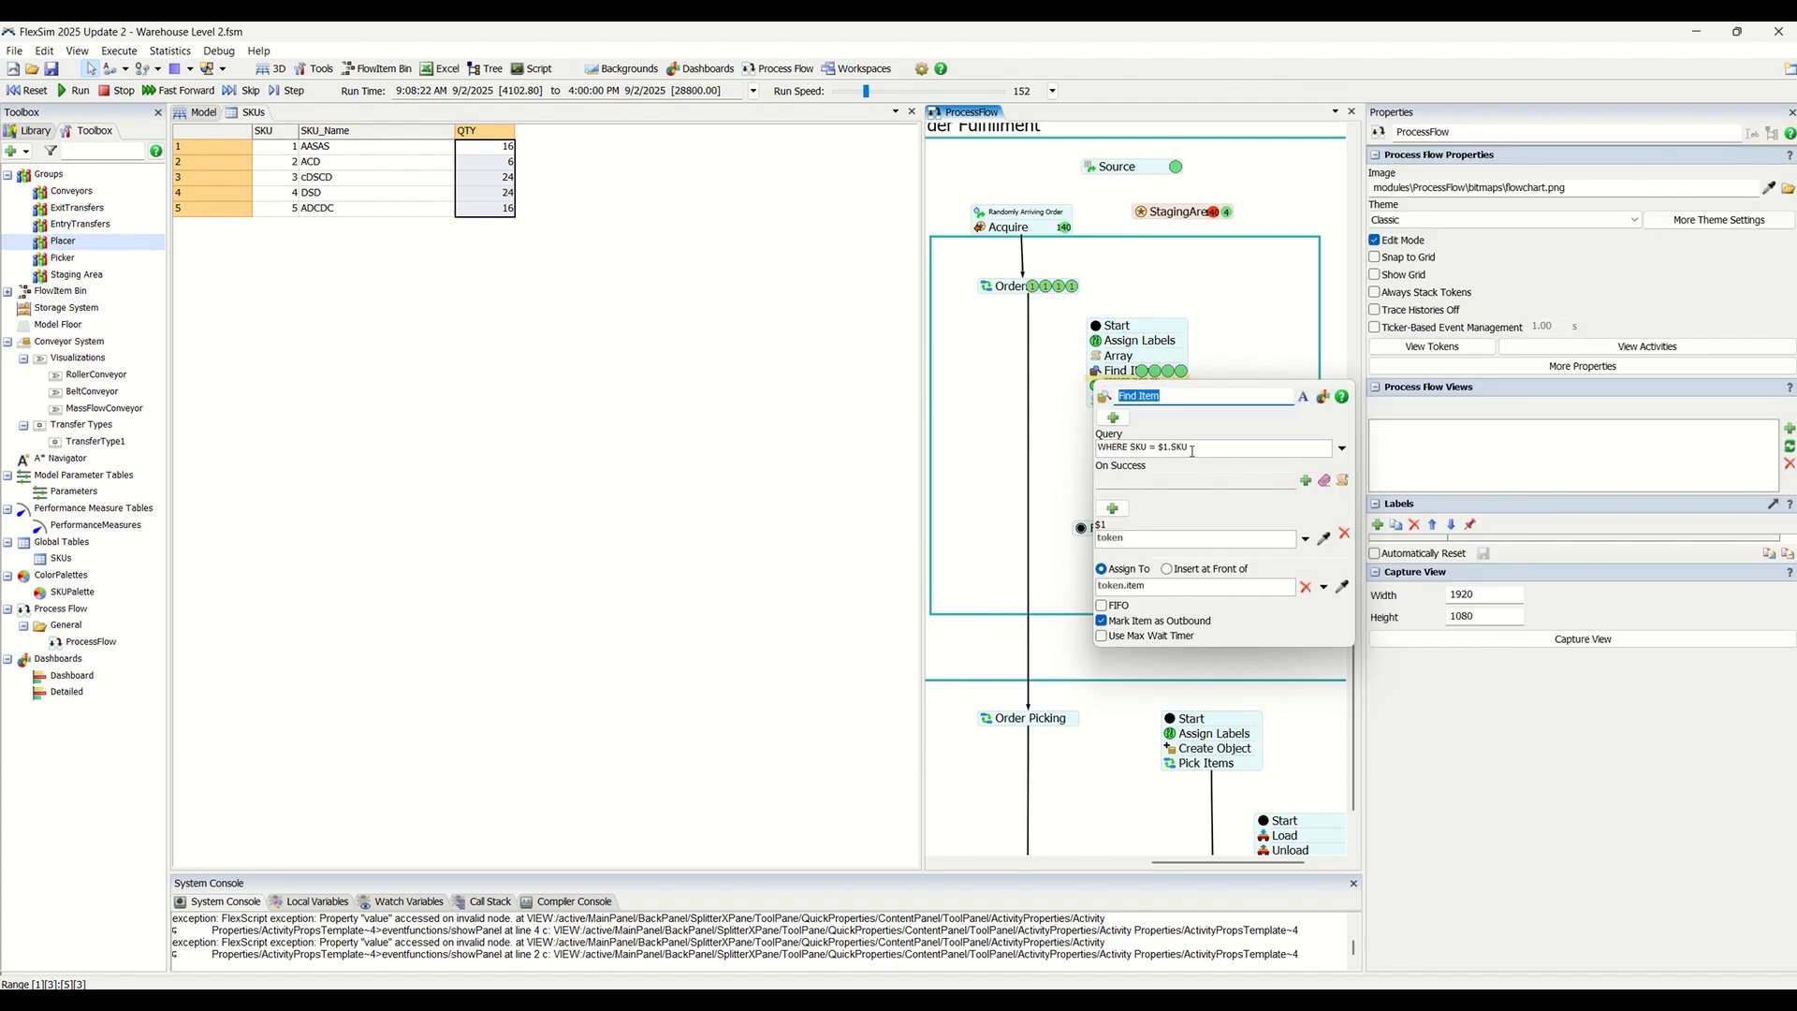
pyautogui.moveTo(1131, 448); pyautogui.dragTo(1222, 449)
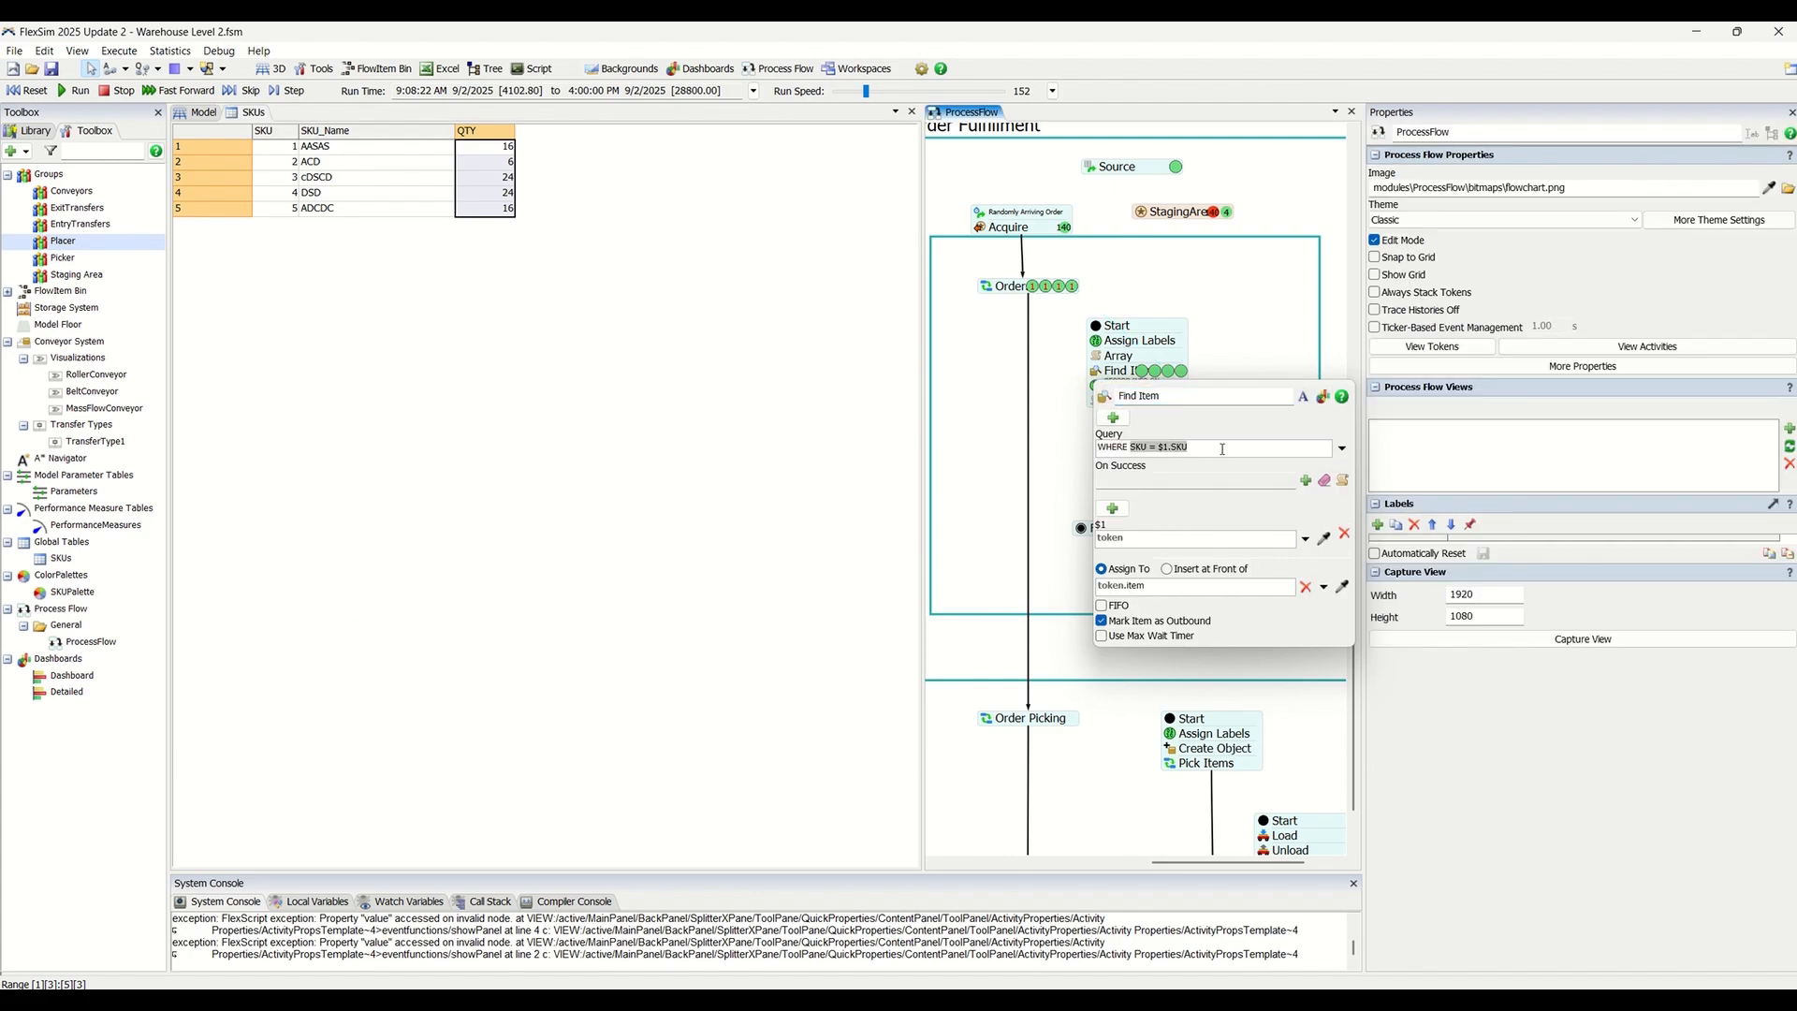
pyautogui.click(1160, 448)
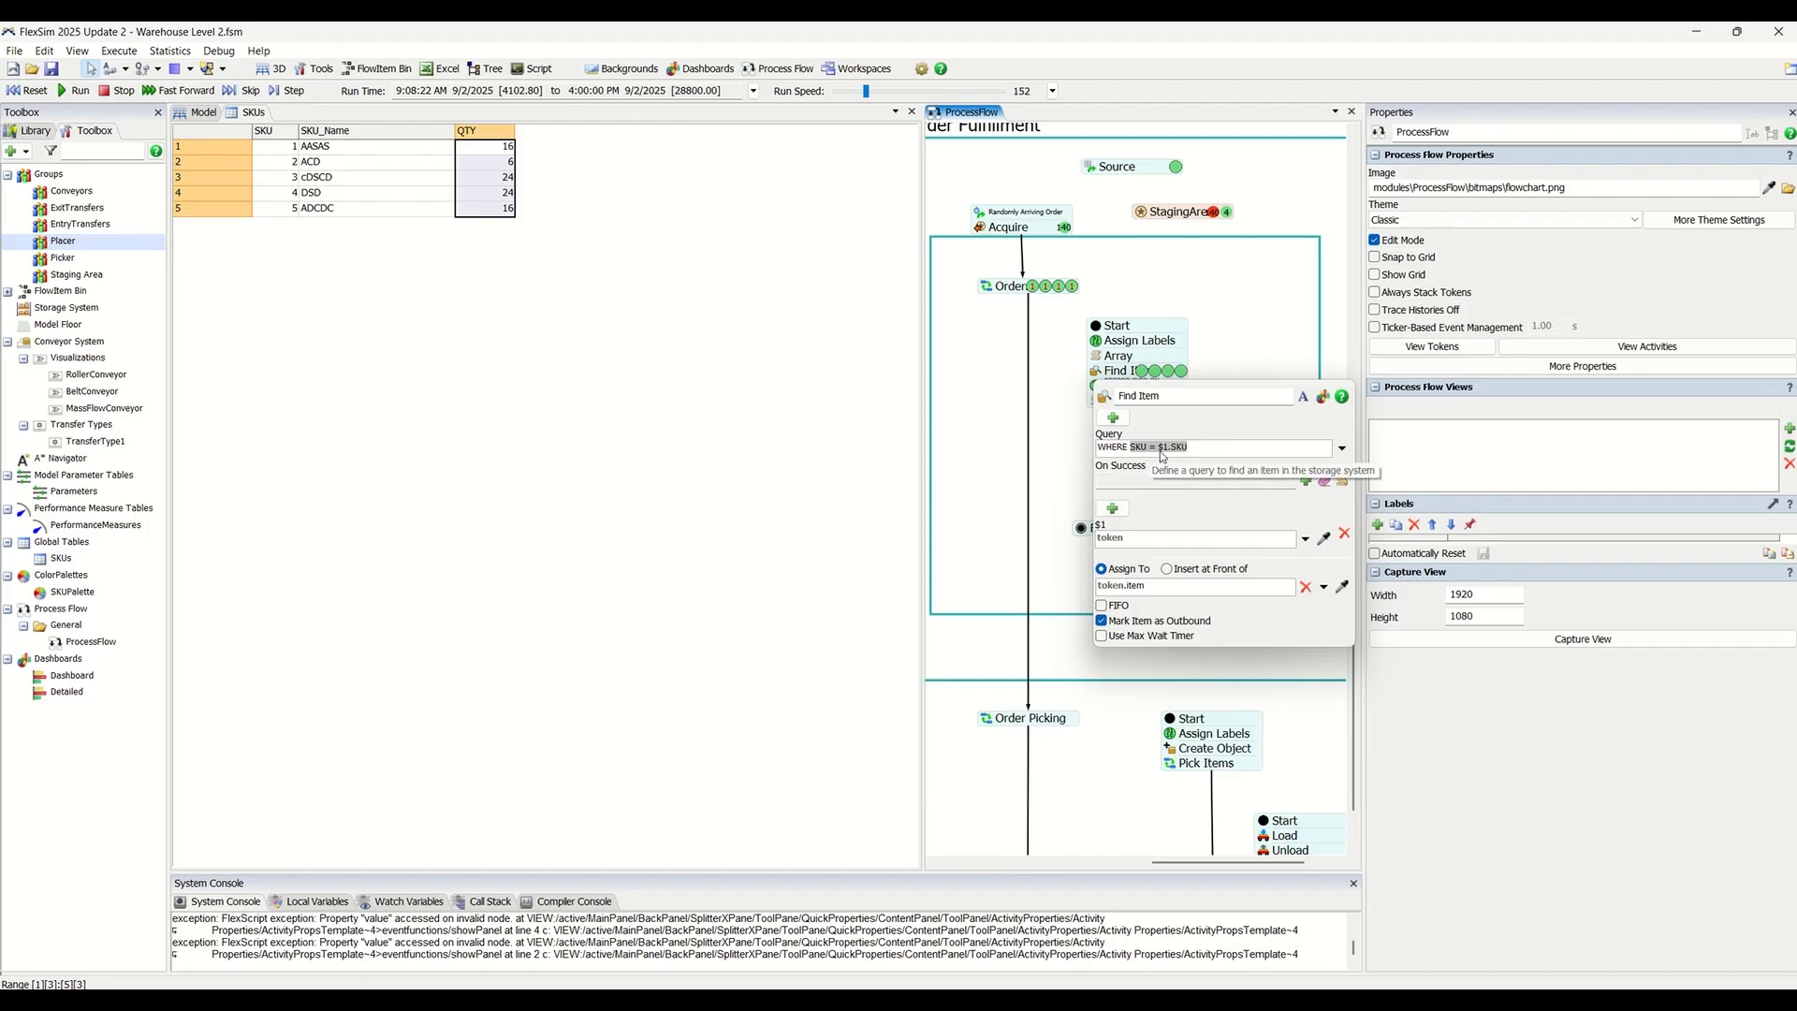
pyautogui.click(1181, 371)
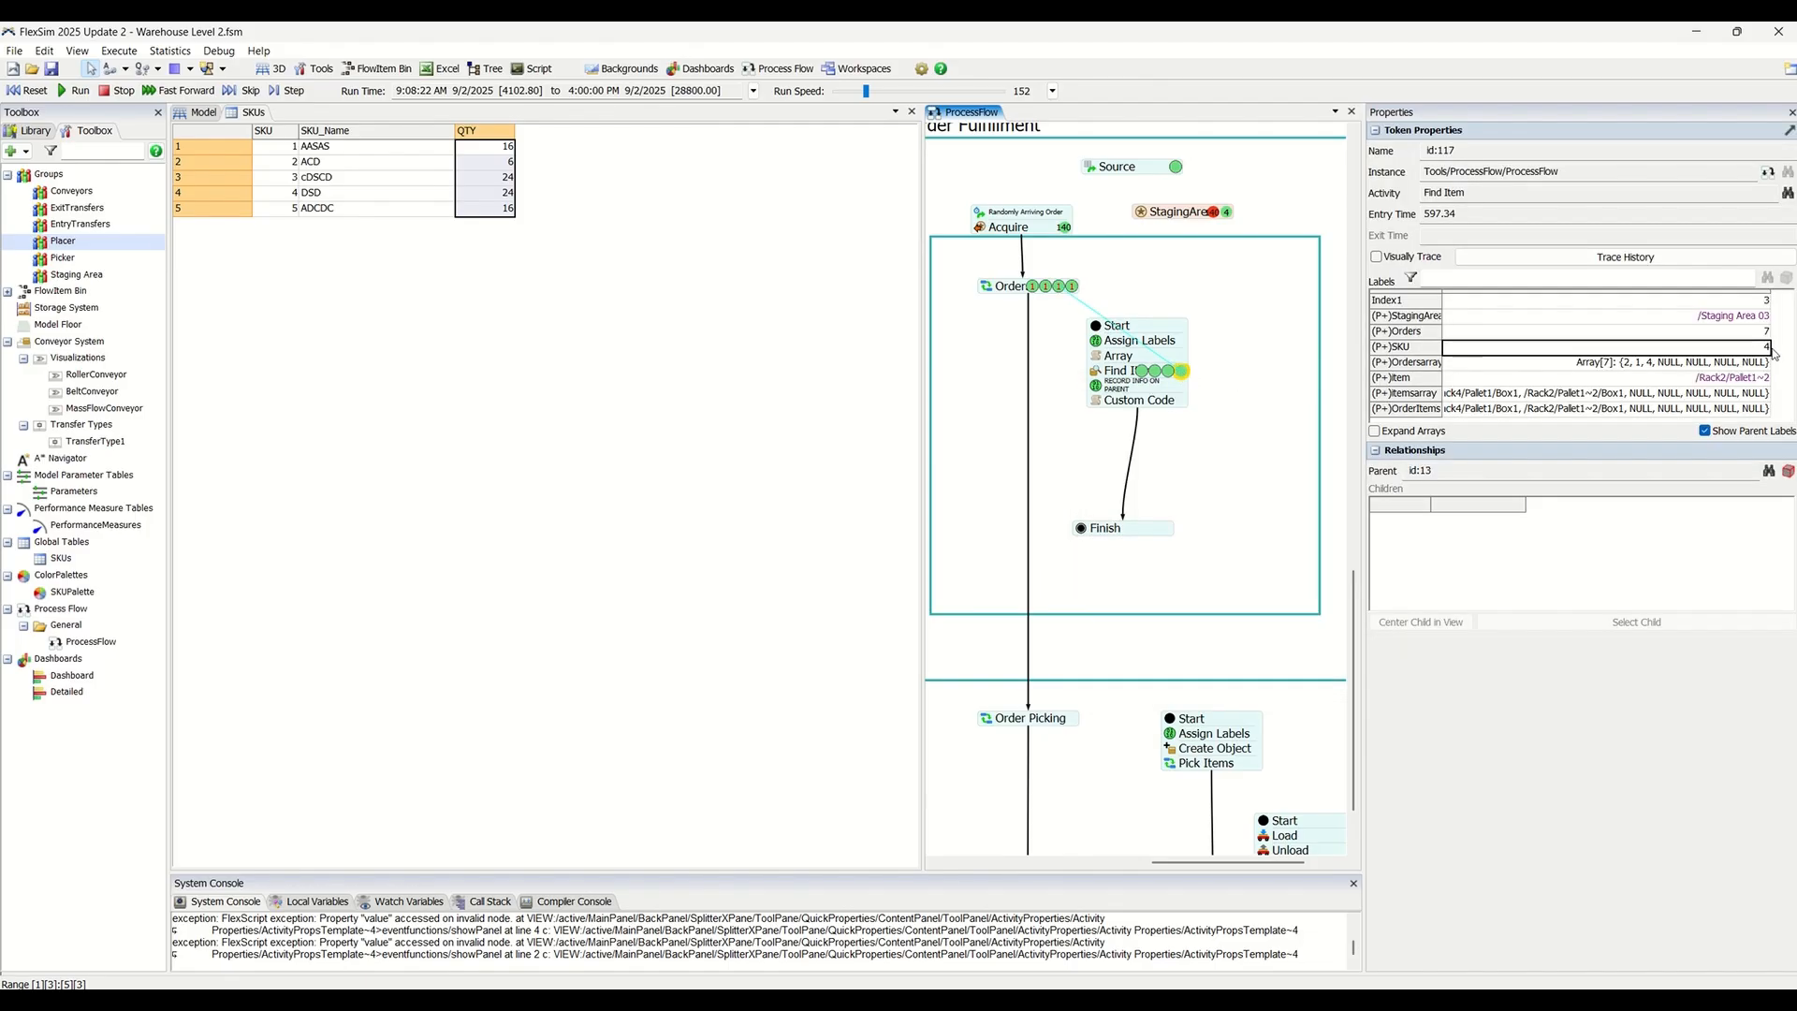
pyautogui.click(1095, 371)
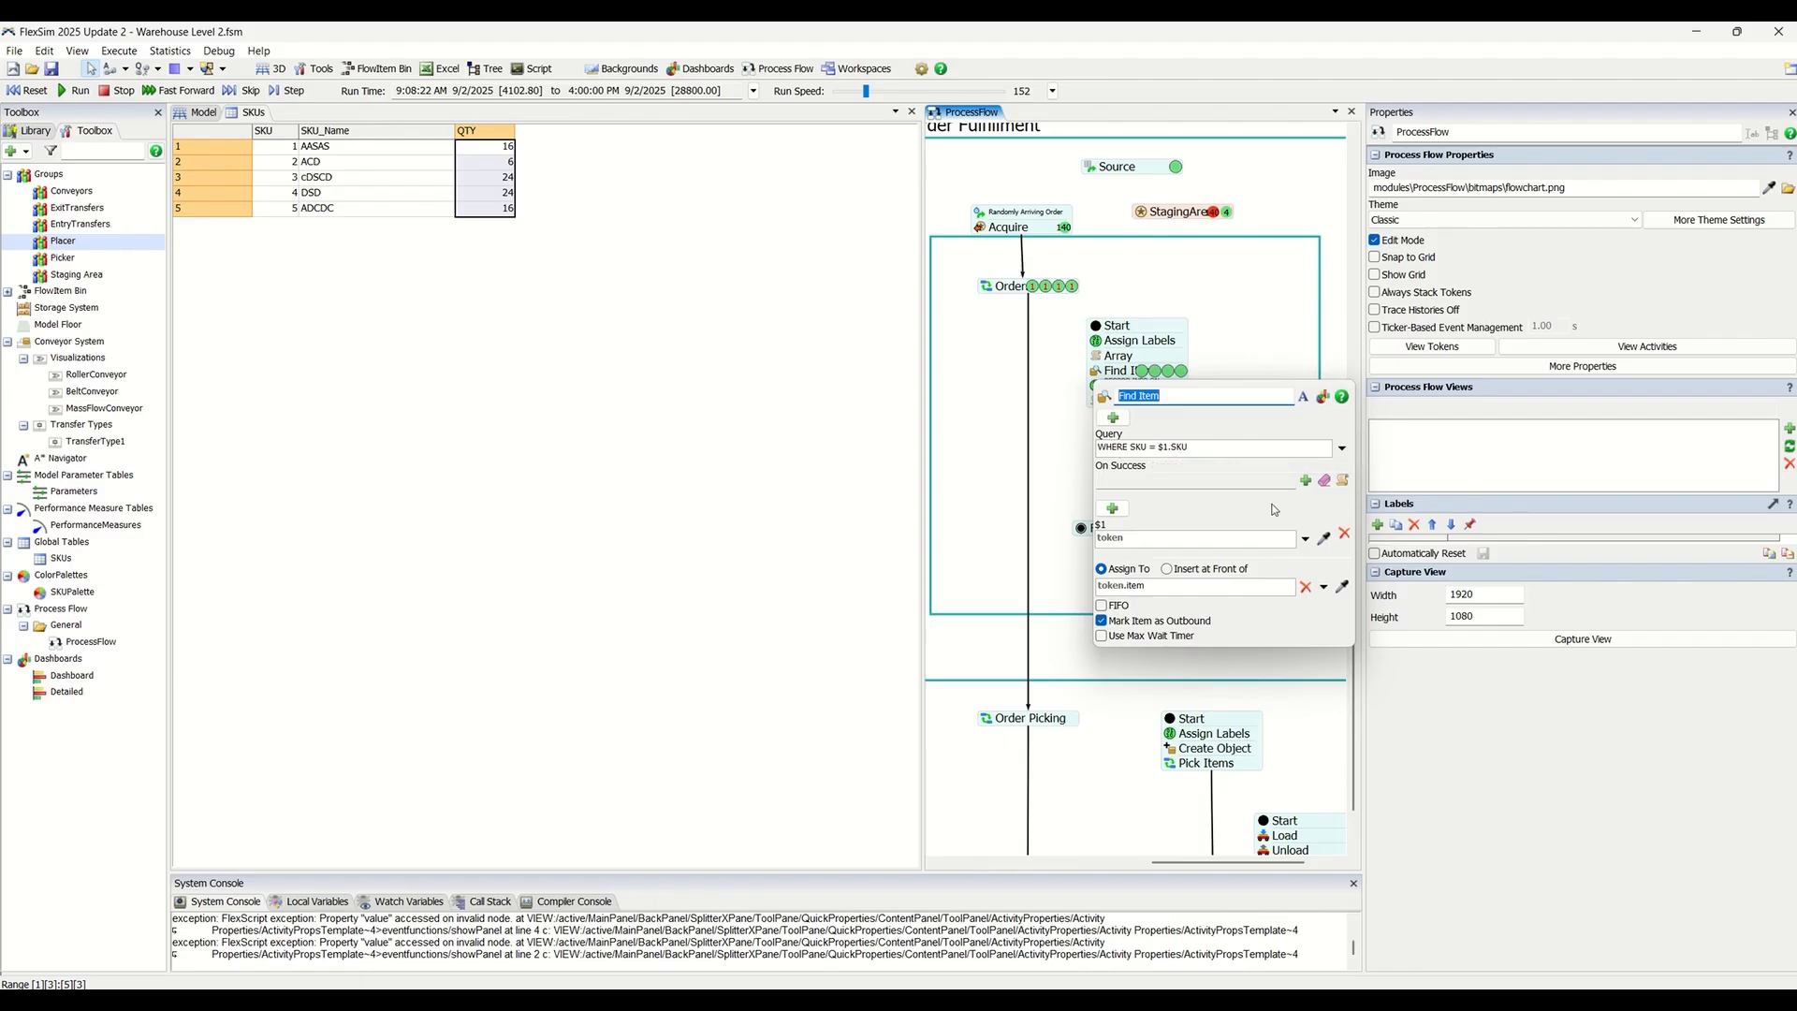
# - Check the SKU label of the pallet on top of the nearest rack in the 3D model against the Find Item query
pyautogui.click(204, 112)
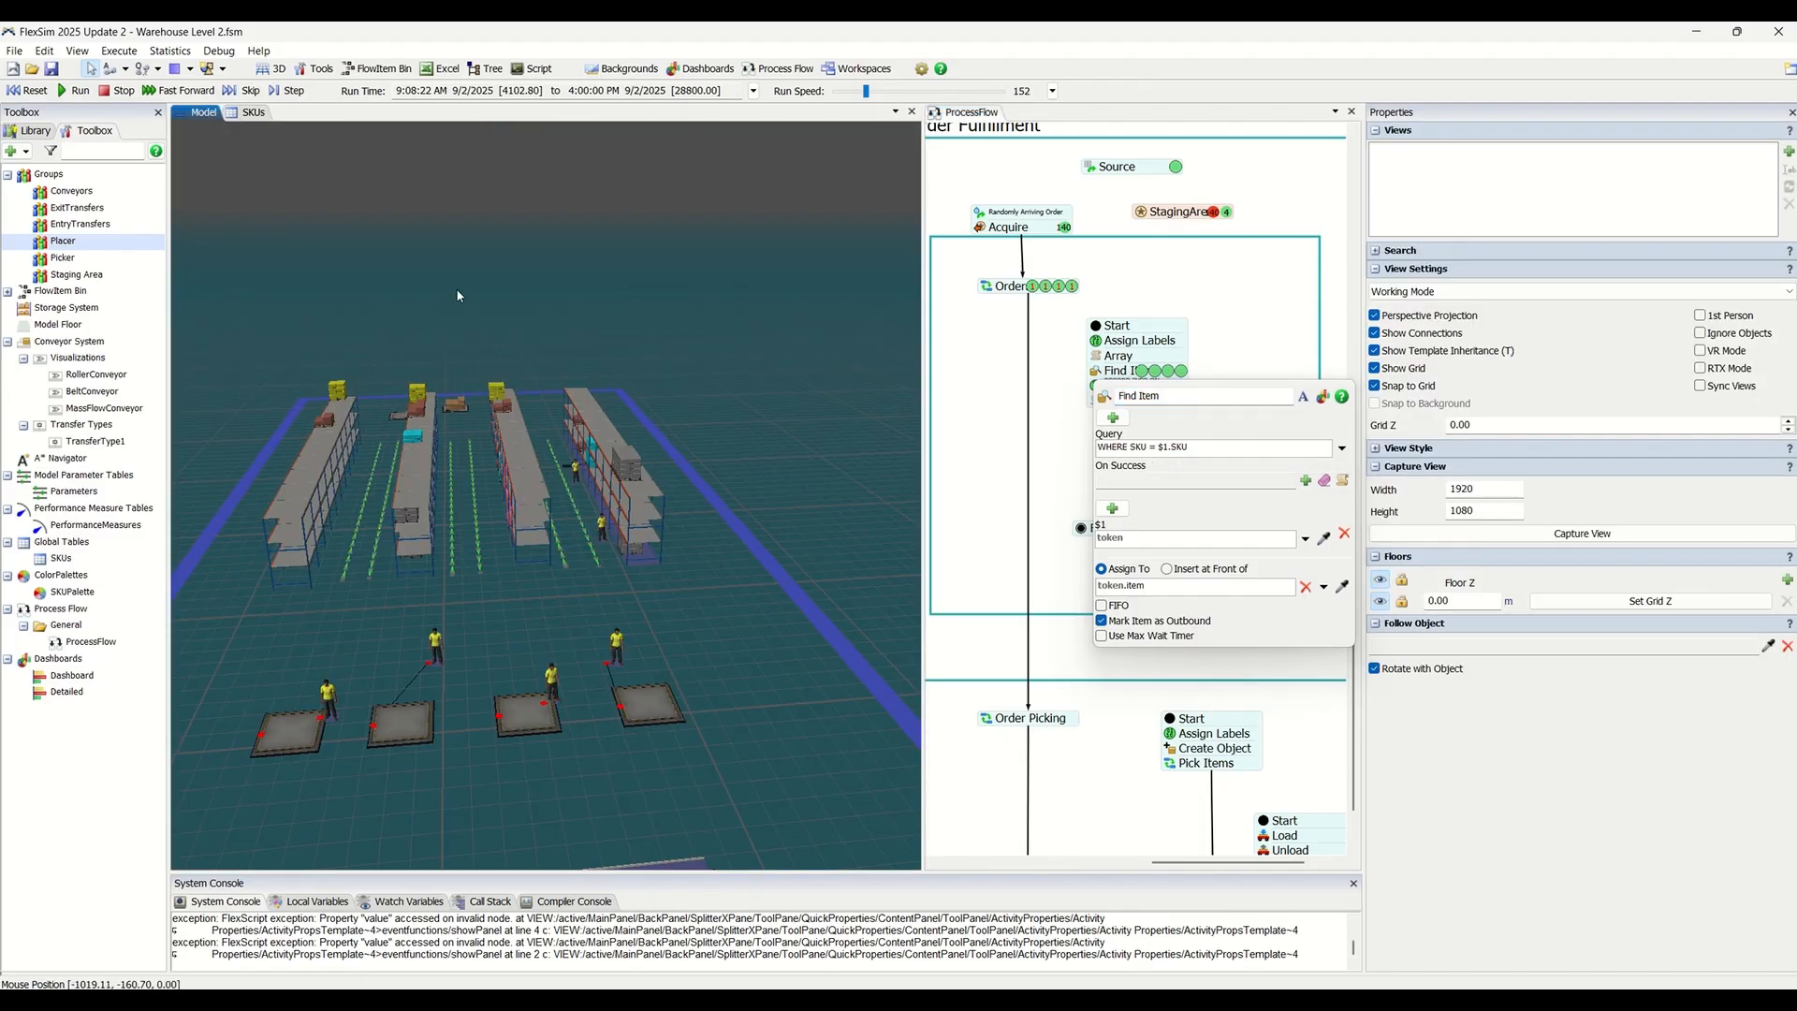
pyautogui.scroll(5, 648, 470)
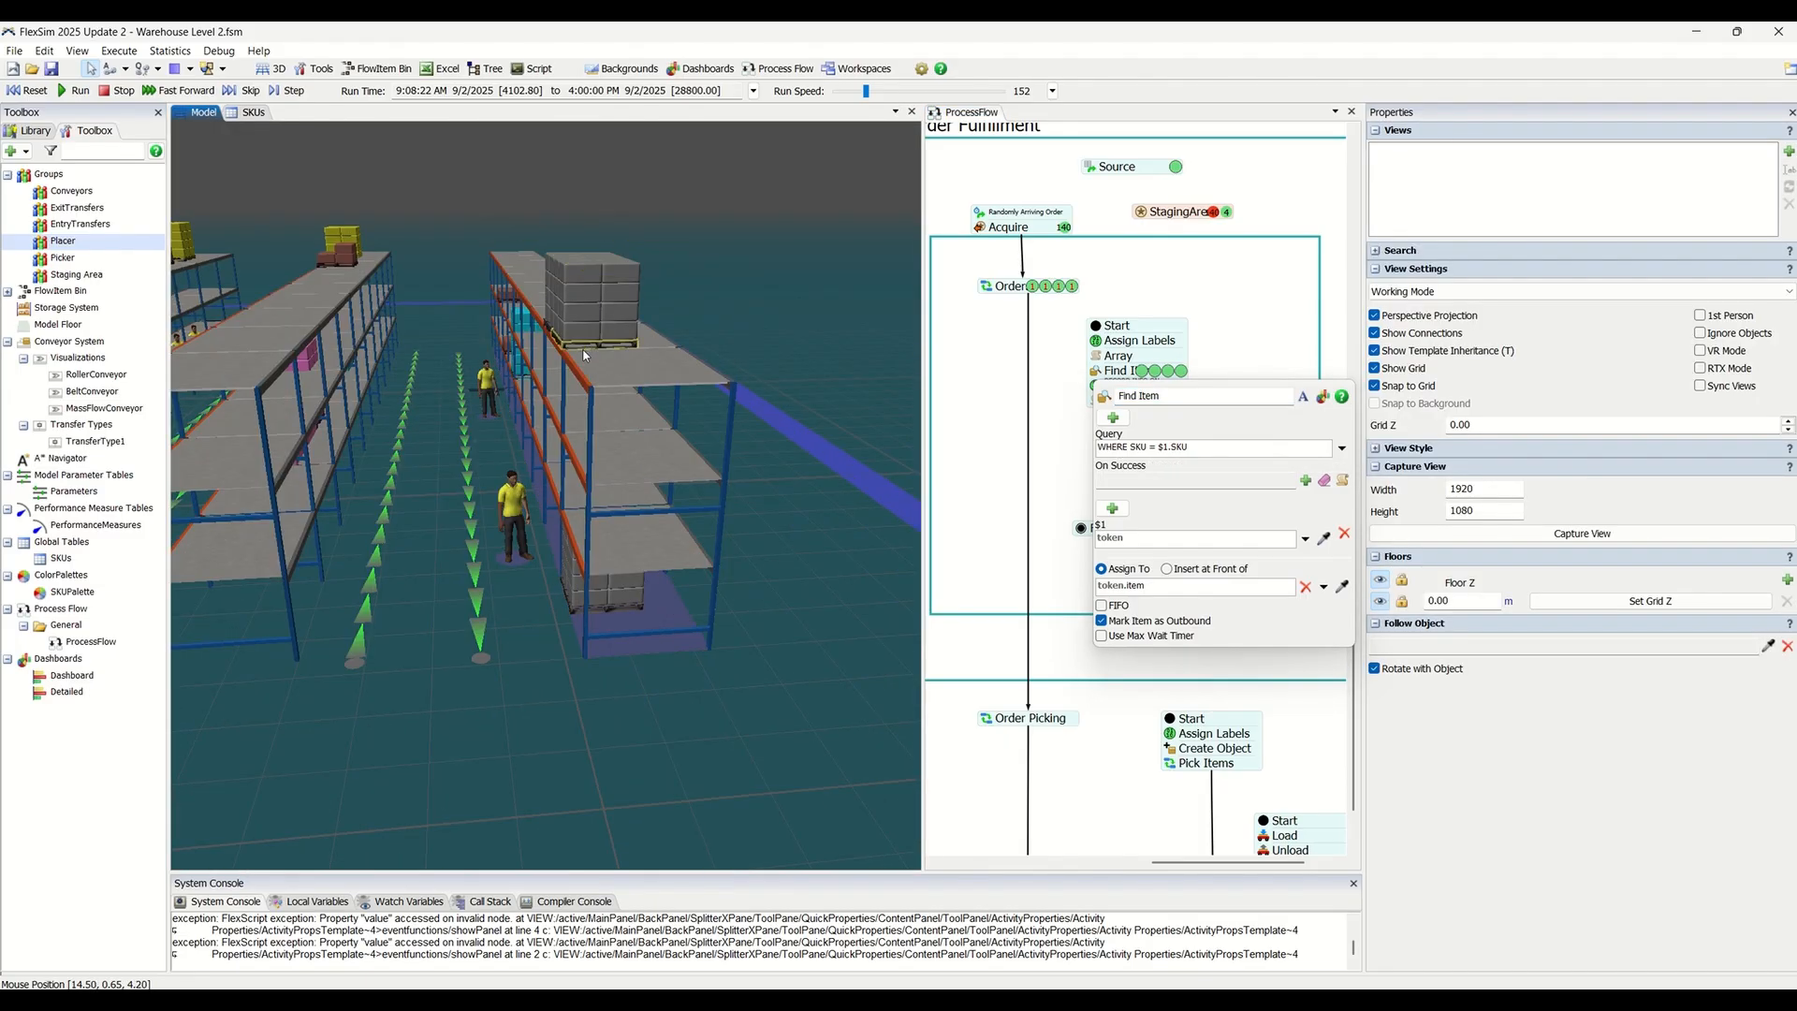
pyautogui.click(574, 349)
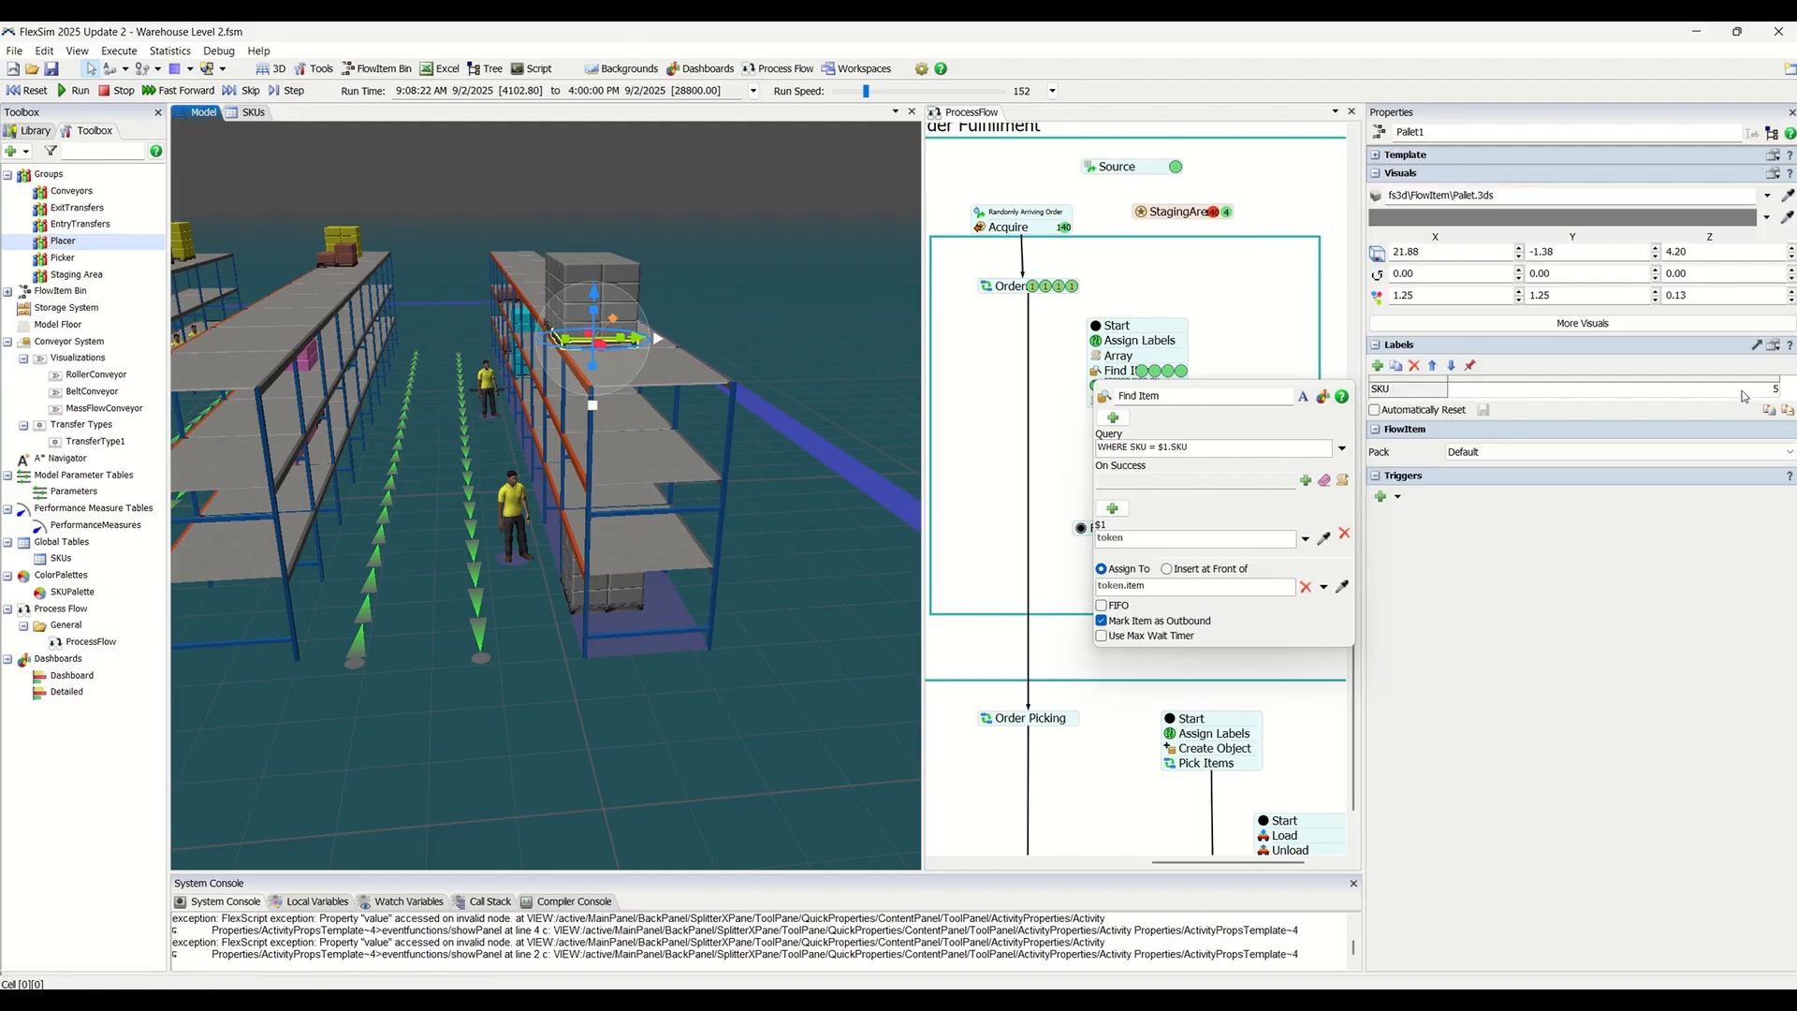
pyautogui.click(1139, 448)
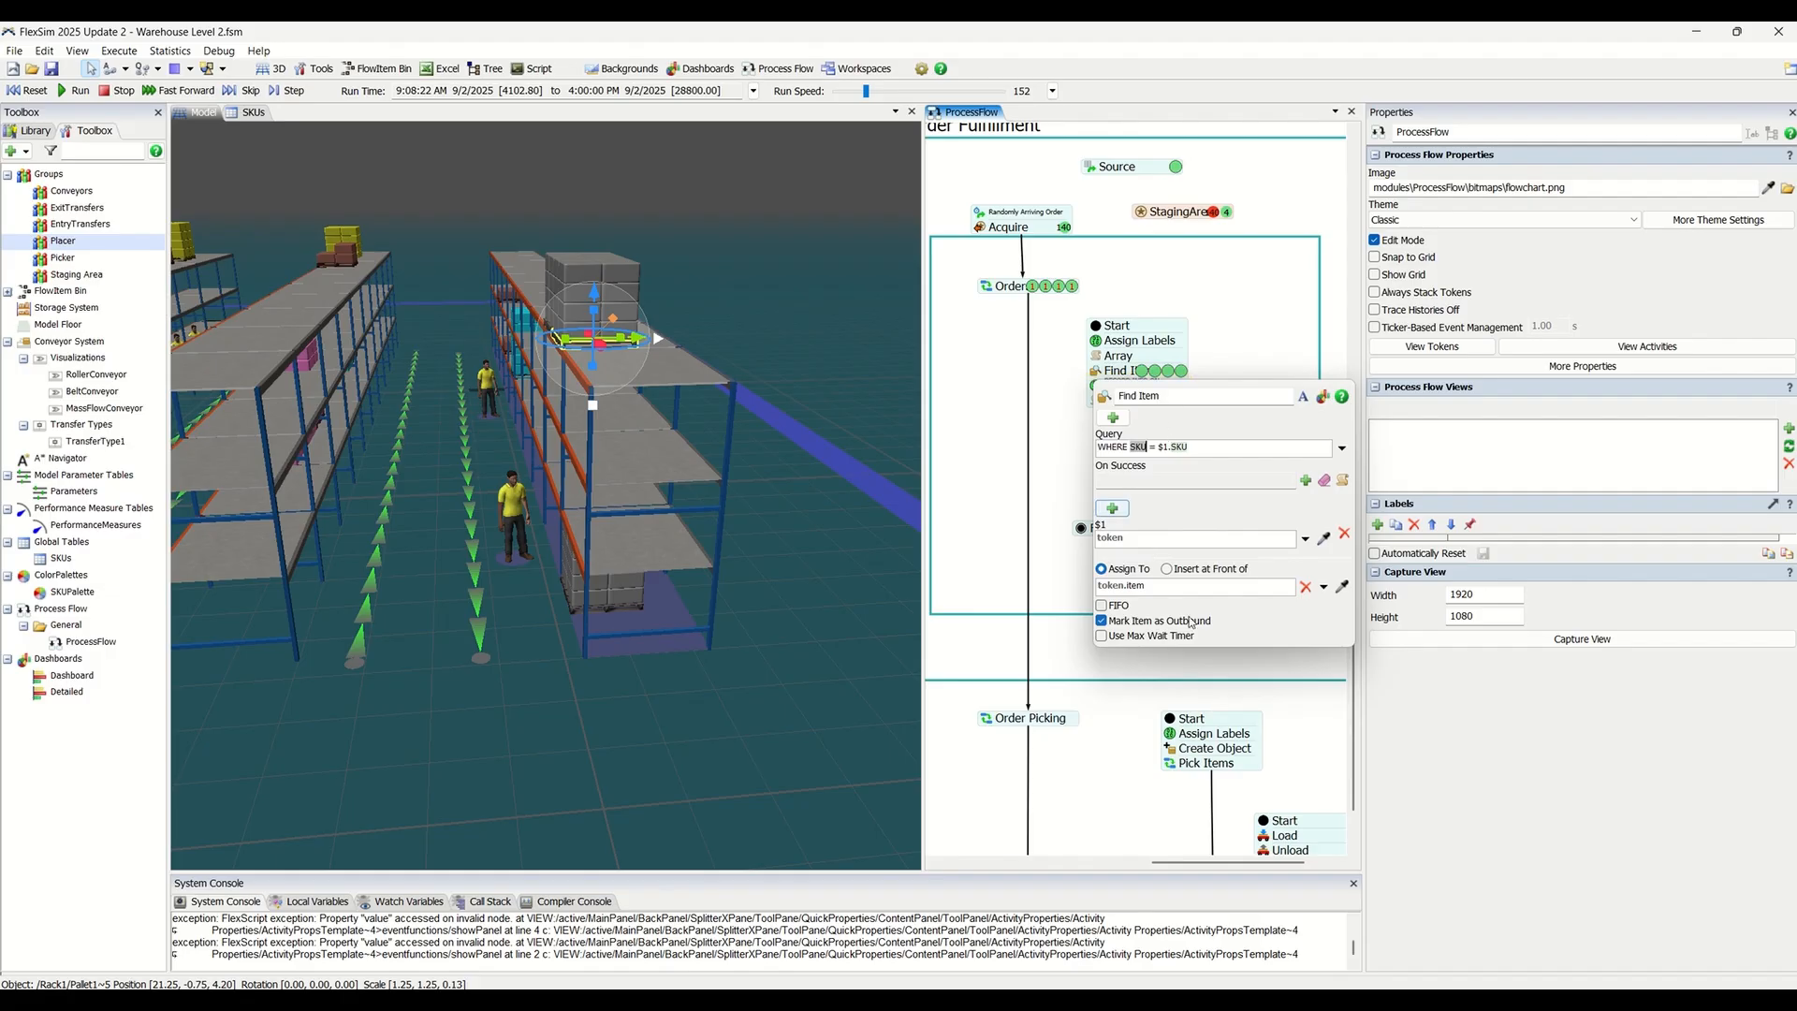
# - Open the custom code behind the OrderItems label value in the RECORD INFO ON PARENT activity
pyautogui.click(1039, 480)
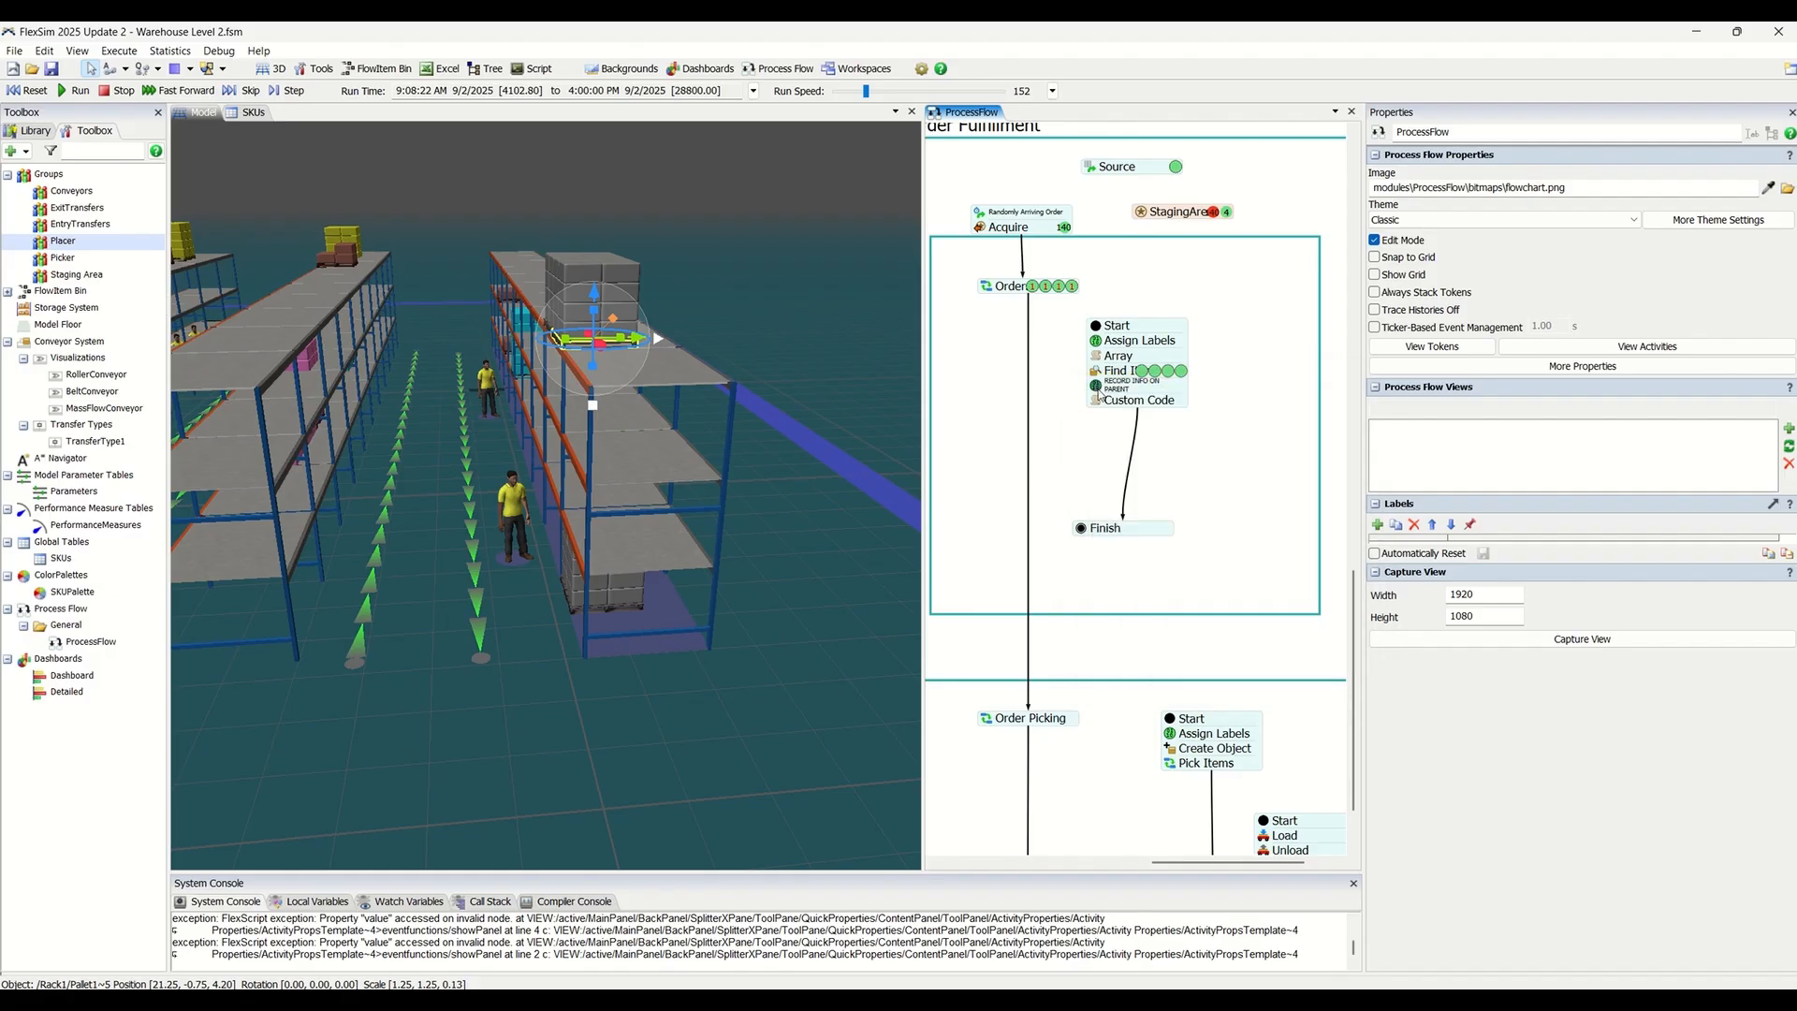
pyautogui.doubleClick(1097, 387)
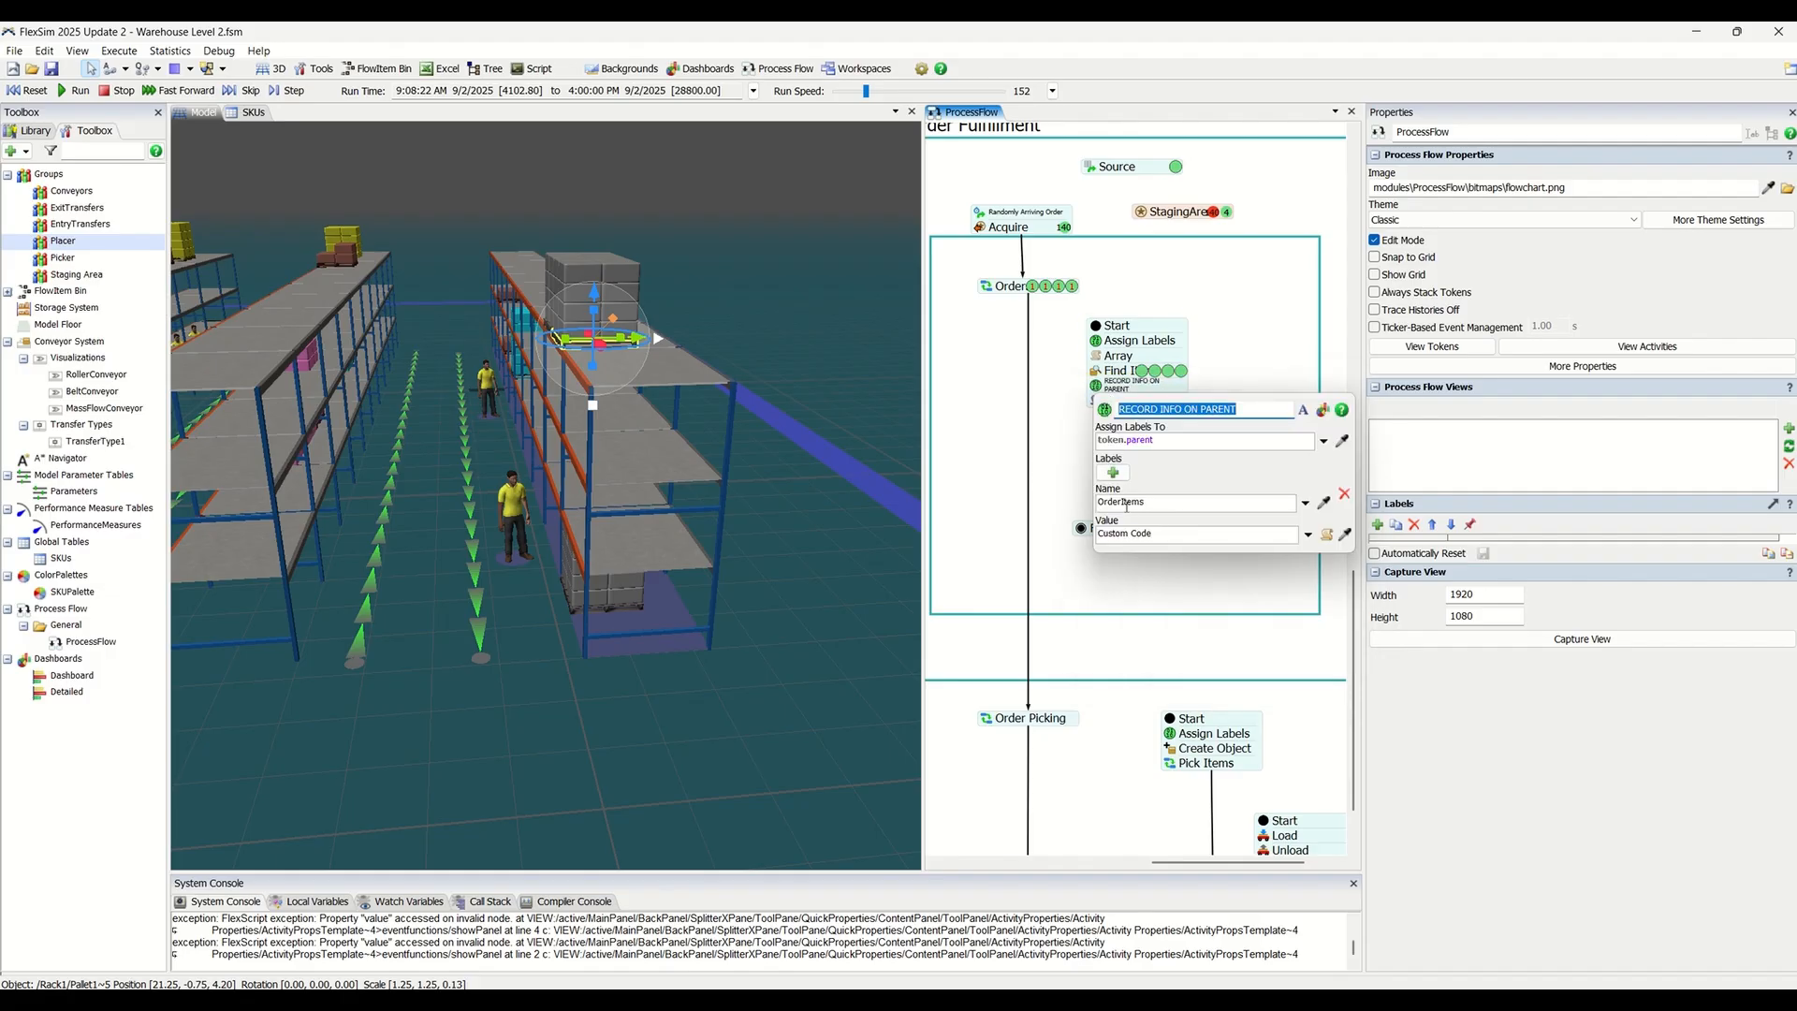
pyautogui.click(1345, 535)
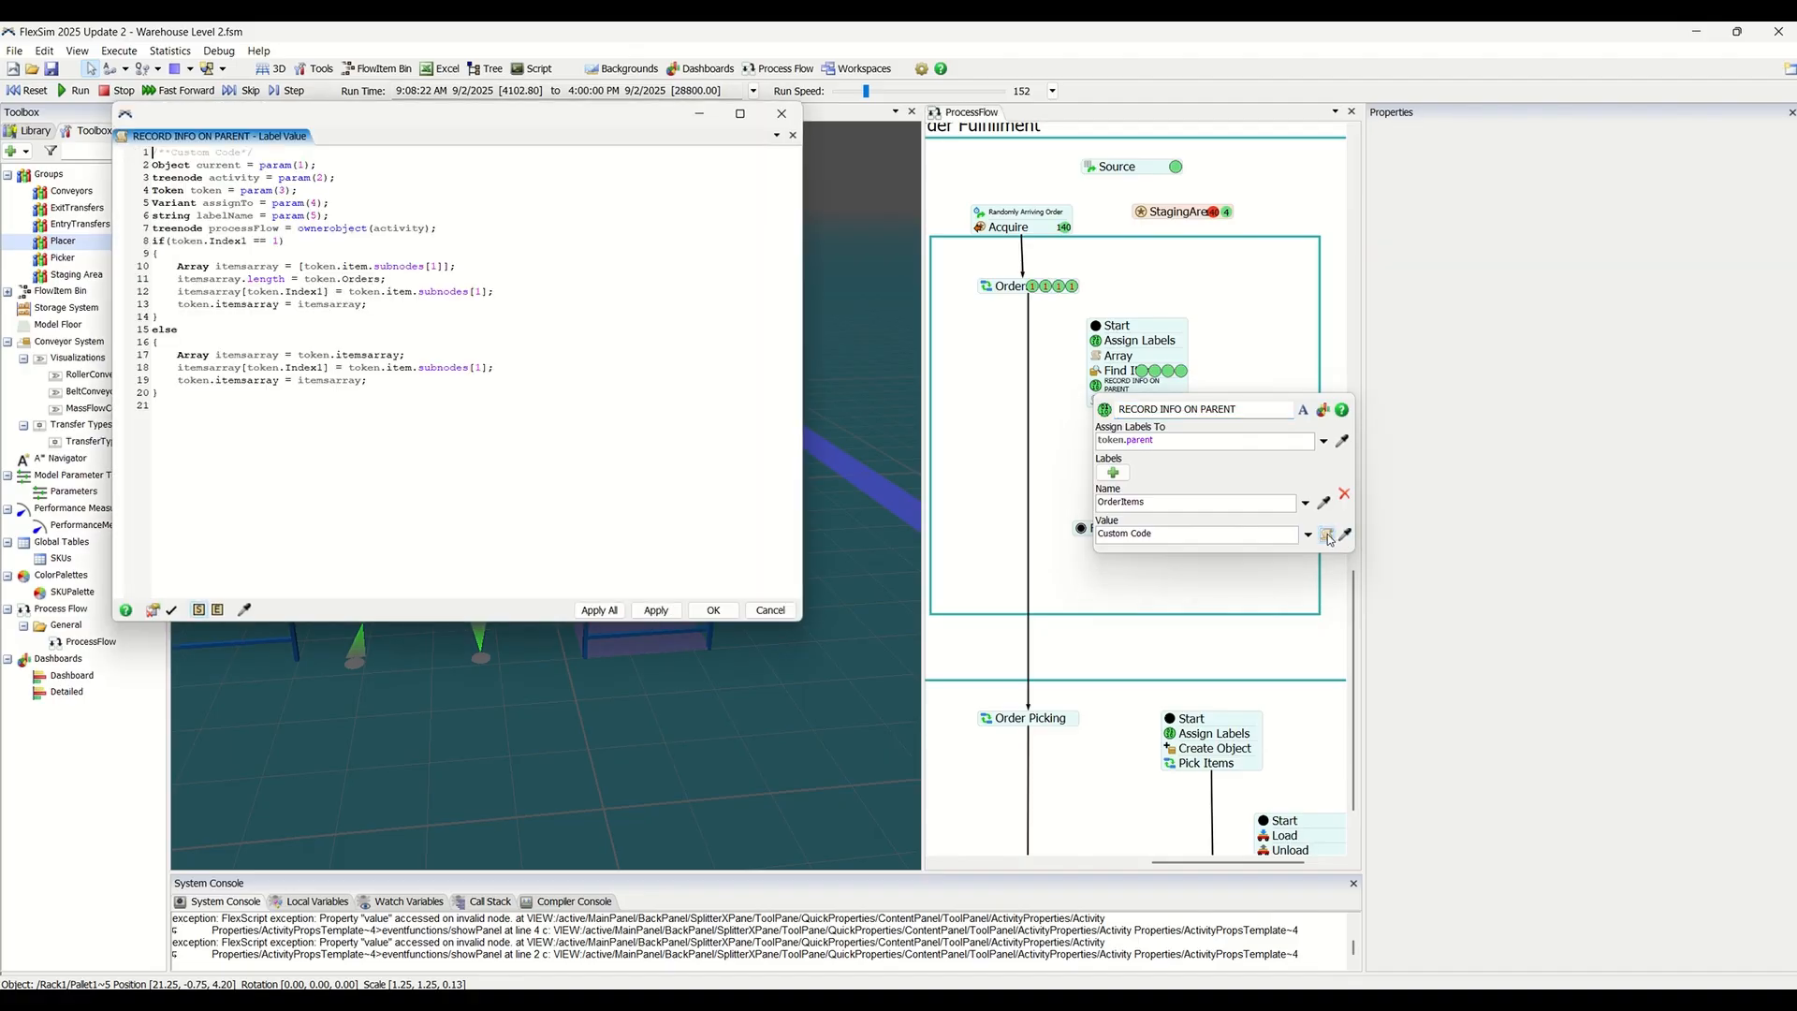
# - Widen the properties area and inspect the order and item array labels of tokens in Orders and Find Item
pyautogui.click(1033, 287)
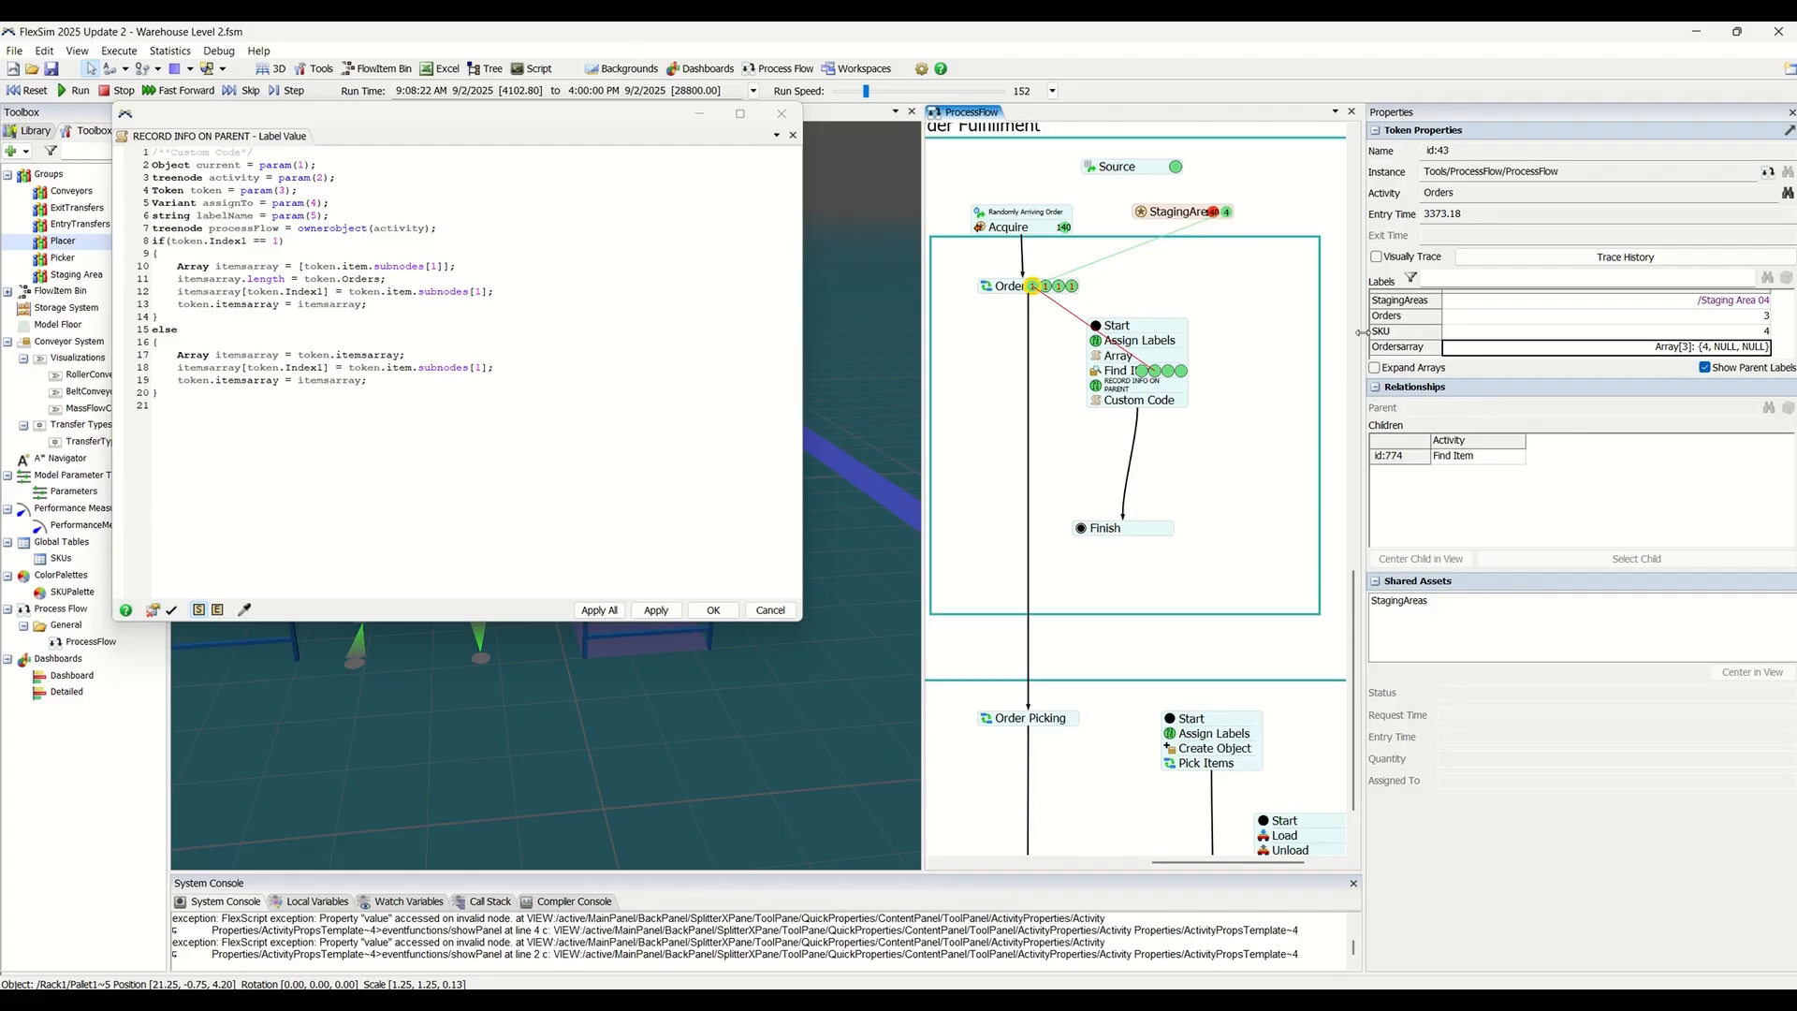
pyautogui.moveTo(1360, 331); pyautogui.dragTo(1224, 332)
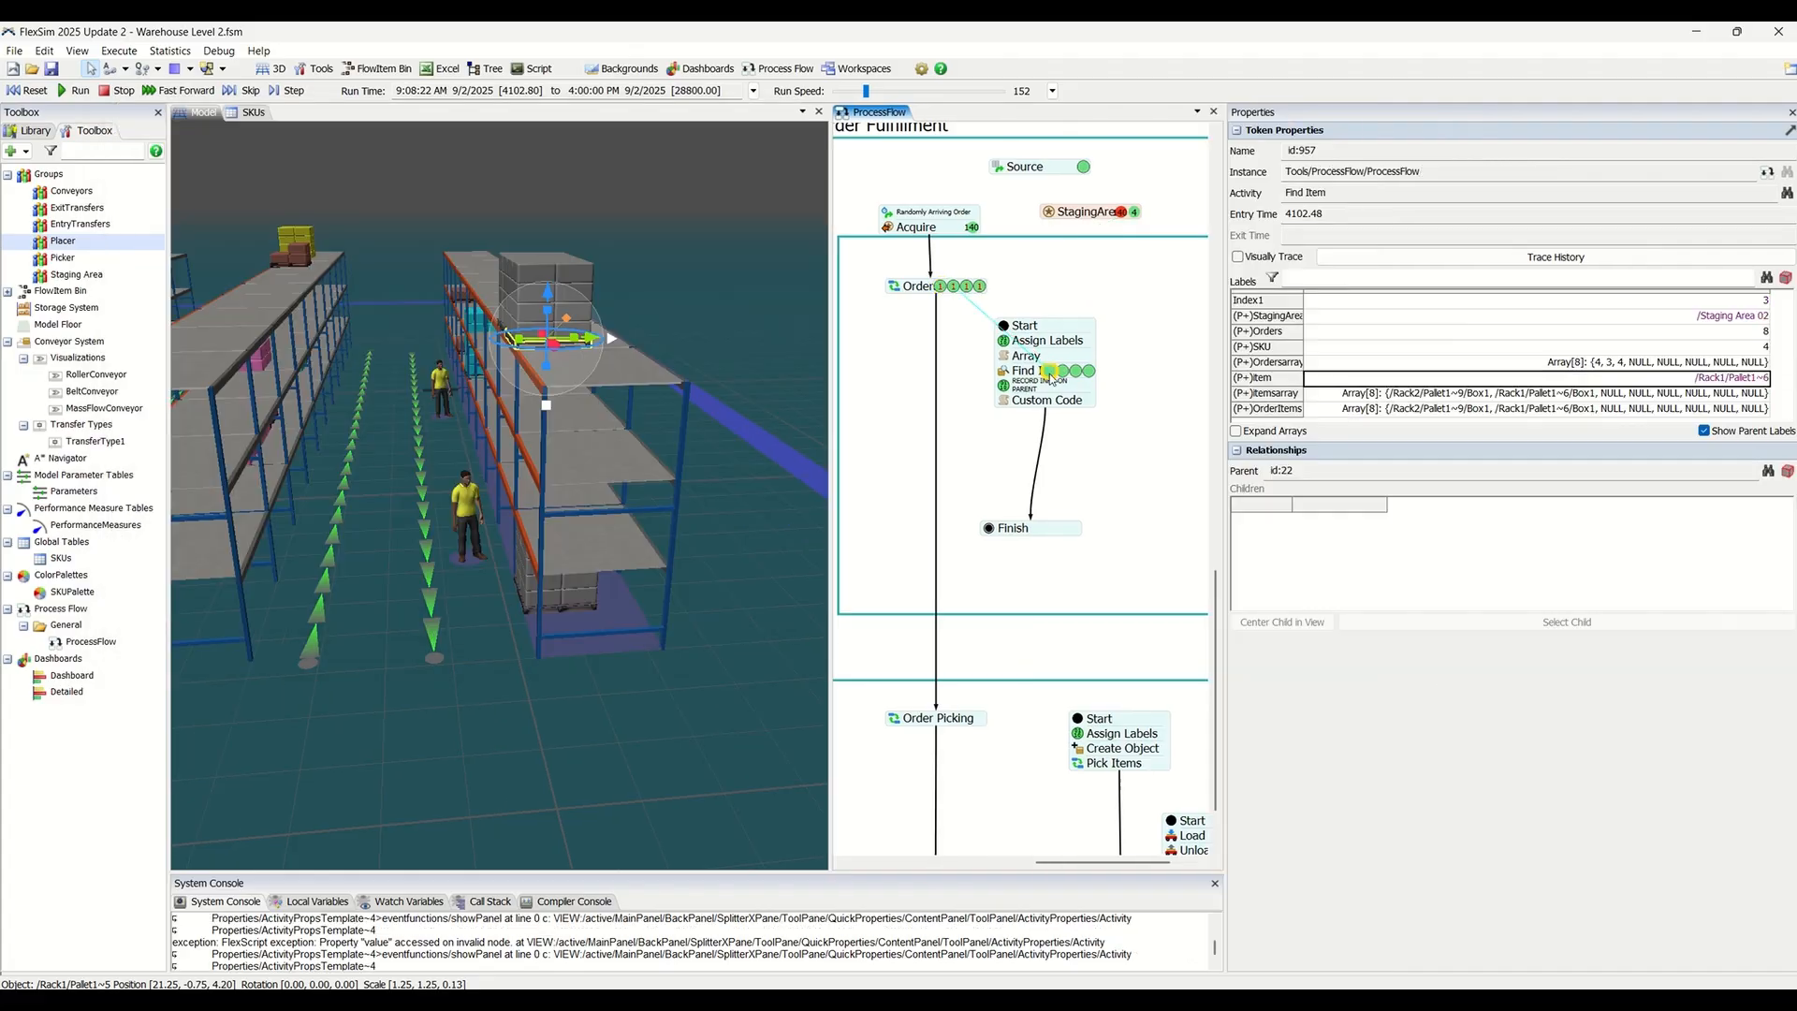
pyautogui.click(1273, 397)
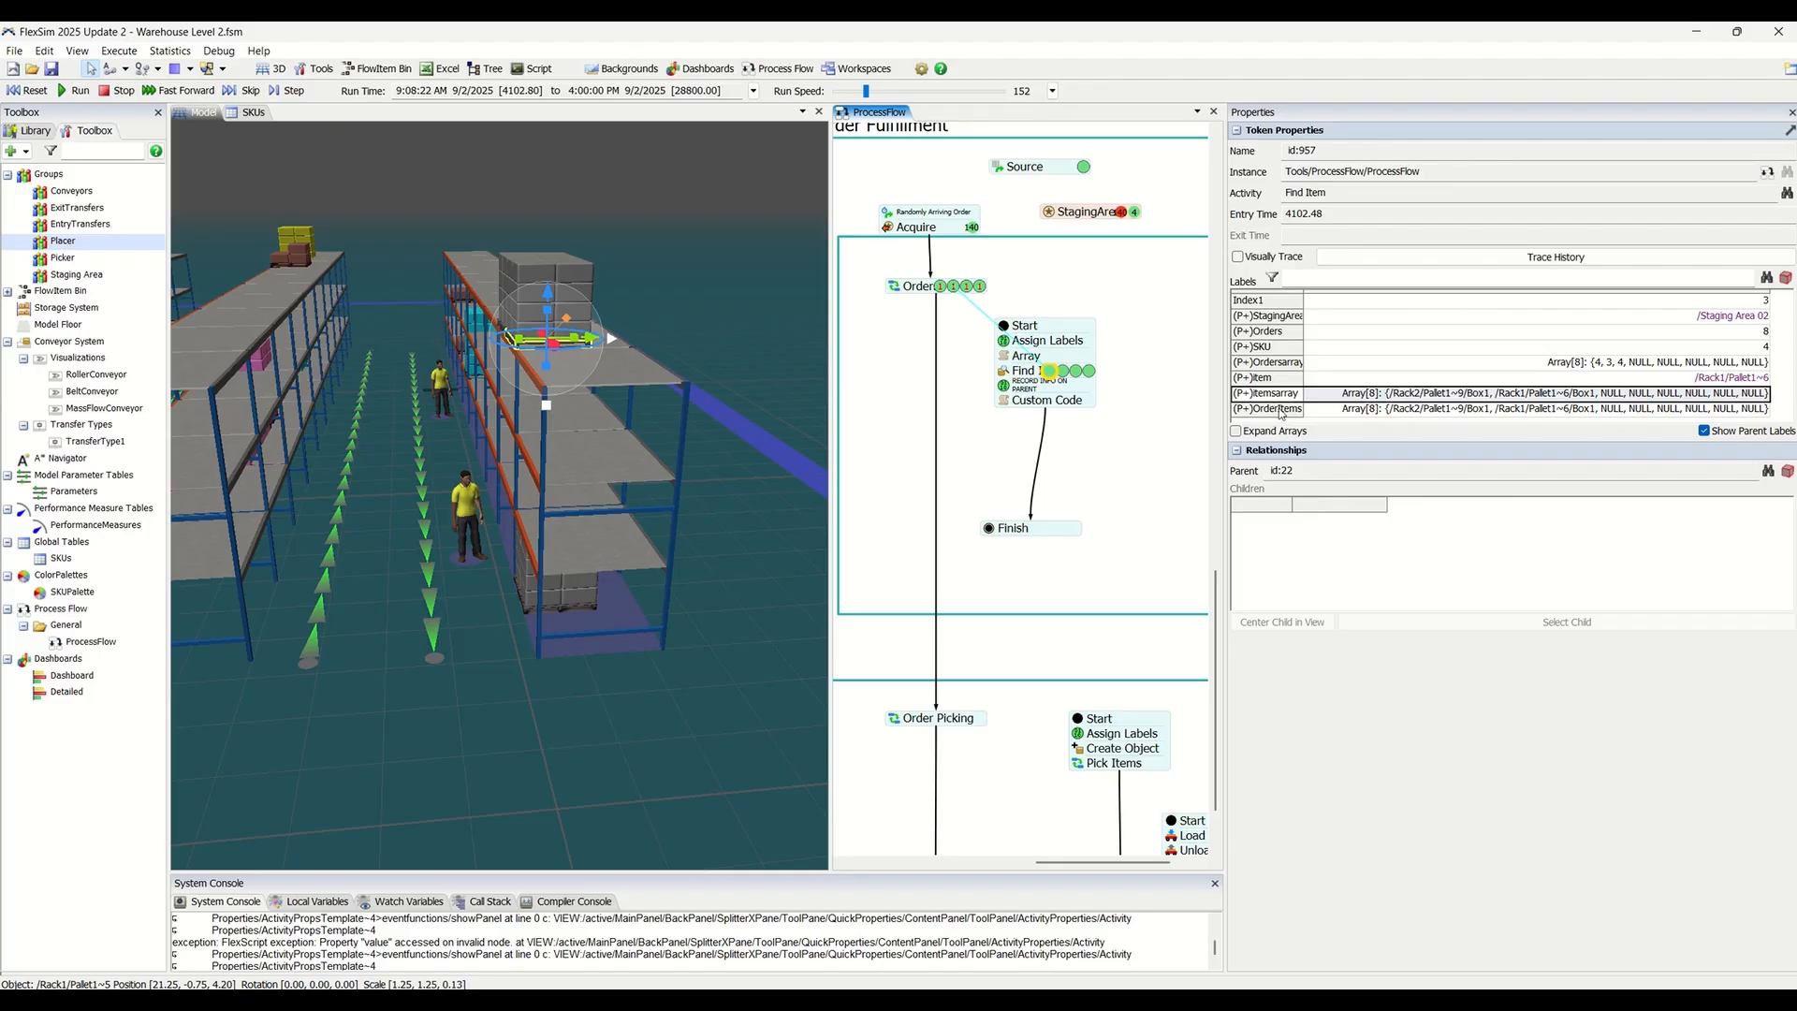
# - Review the Order Picking sub flow's settings and clear the System Console output
pyautogui.scroll(-3, 918, 780)
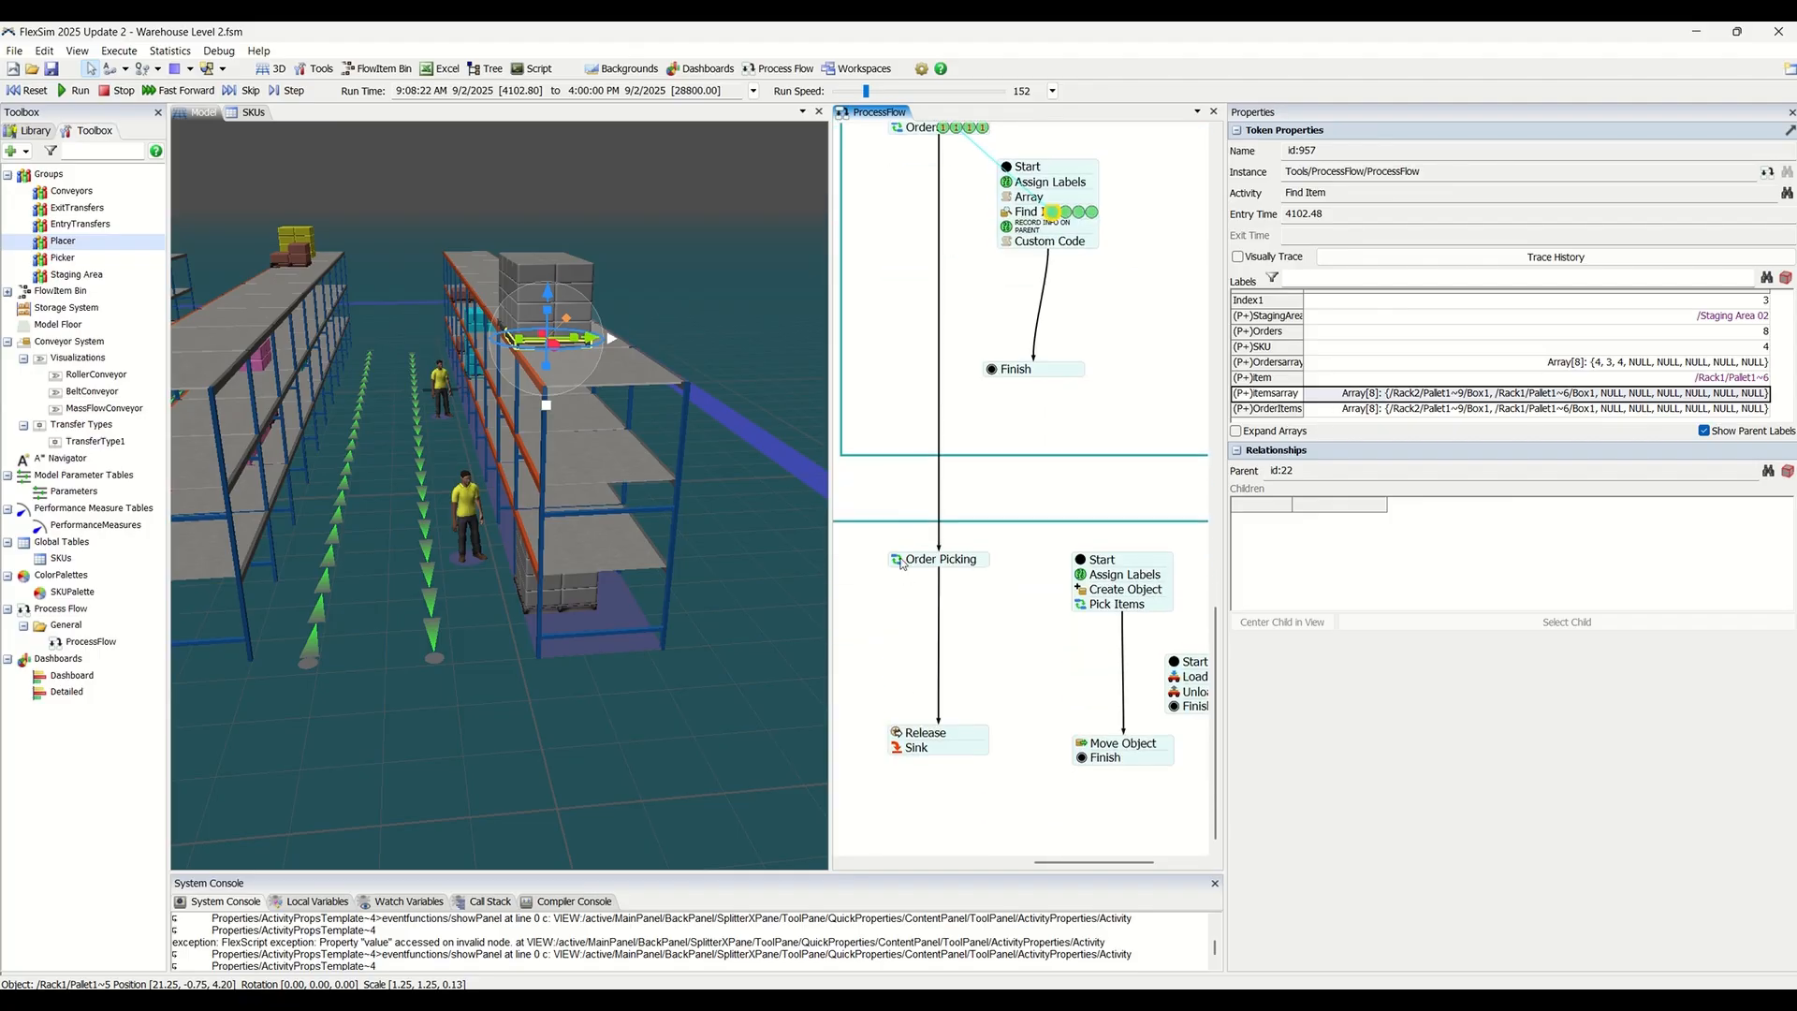
pyautogui.doubleClick(901, 559)
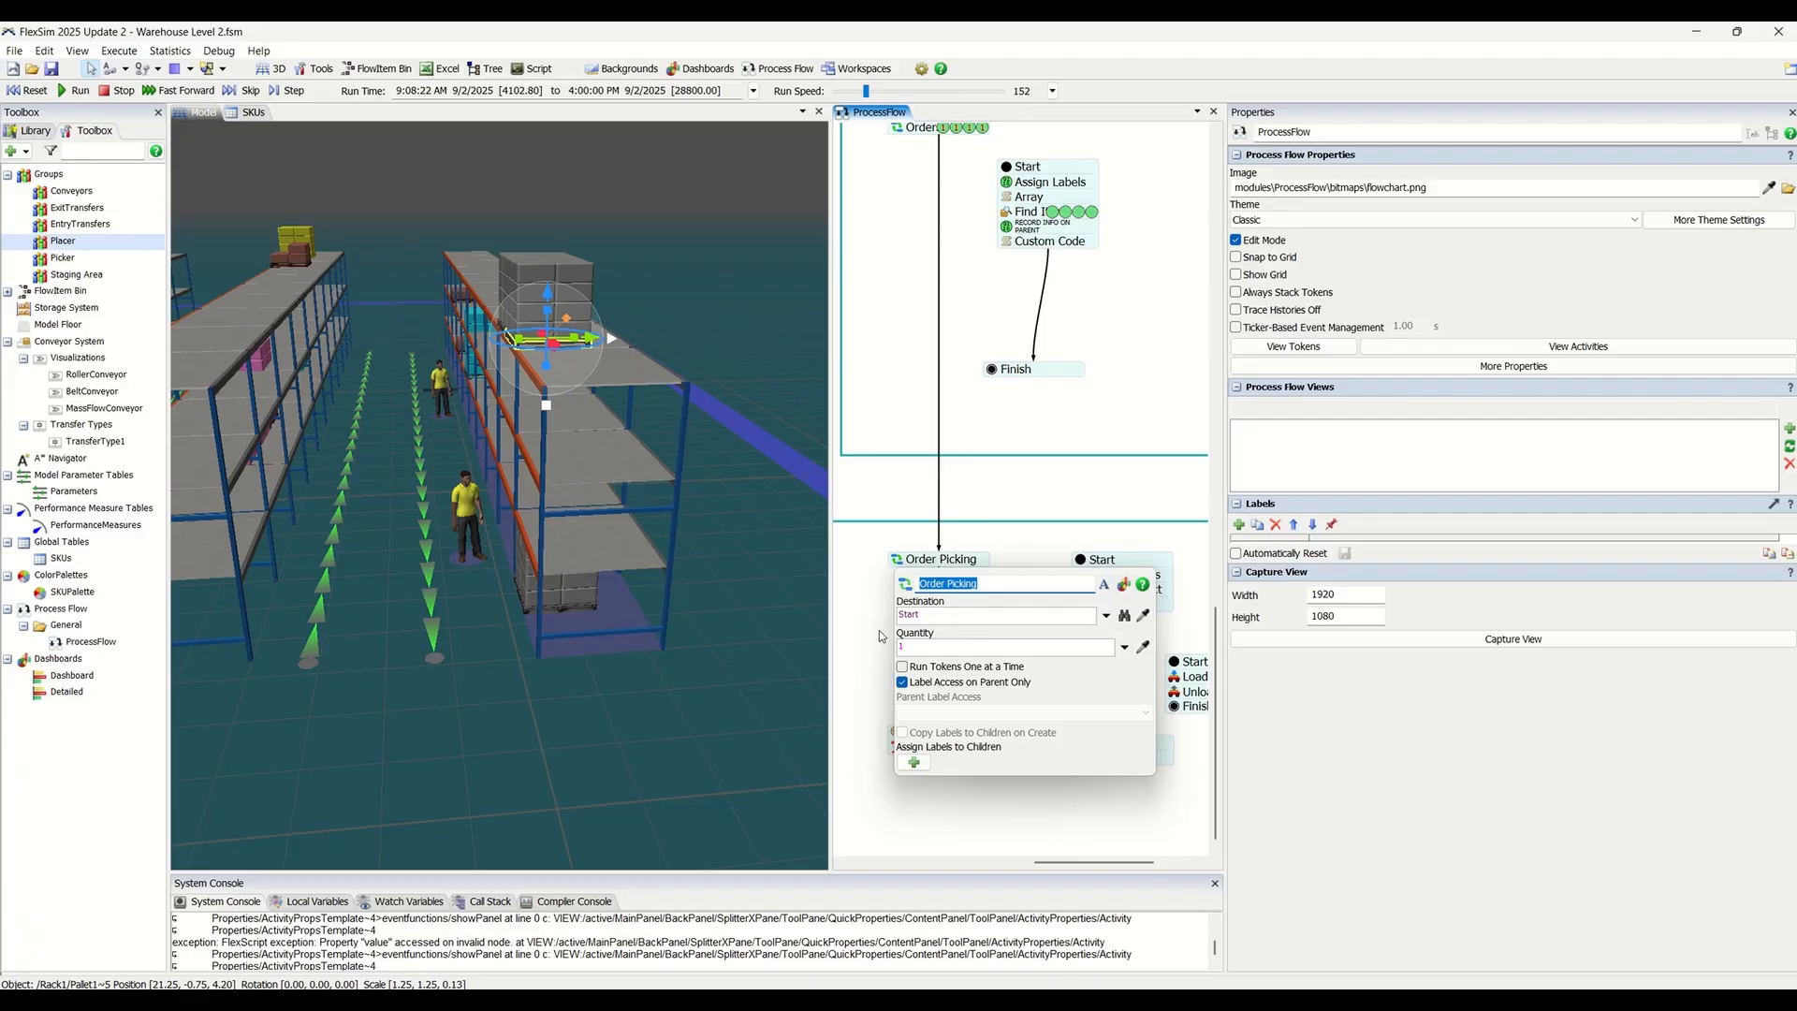
pyautogui.hotkey('ctrl', 'a')
pyautogui.press('Delete')
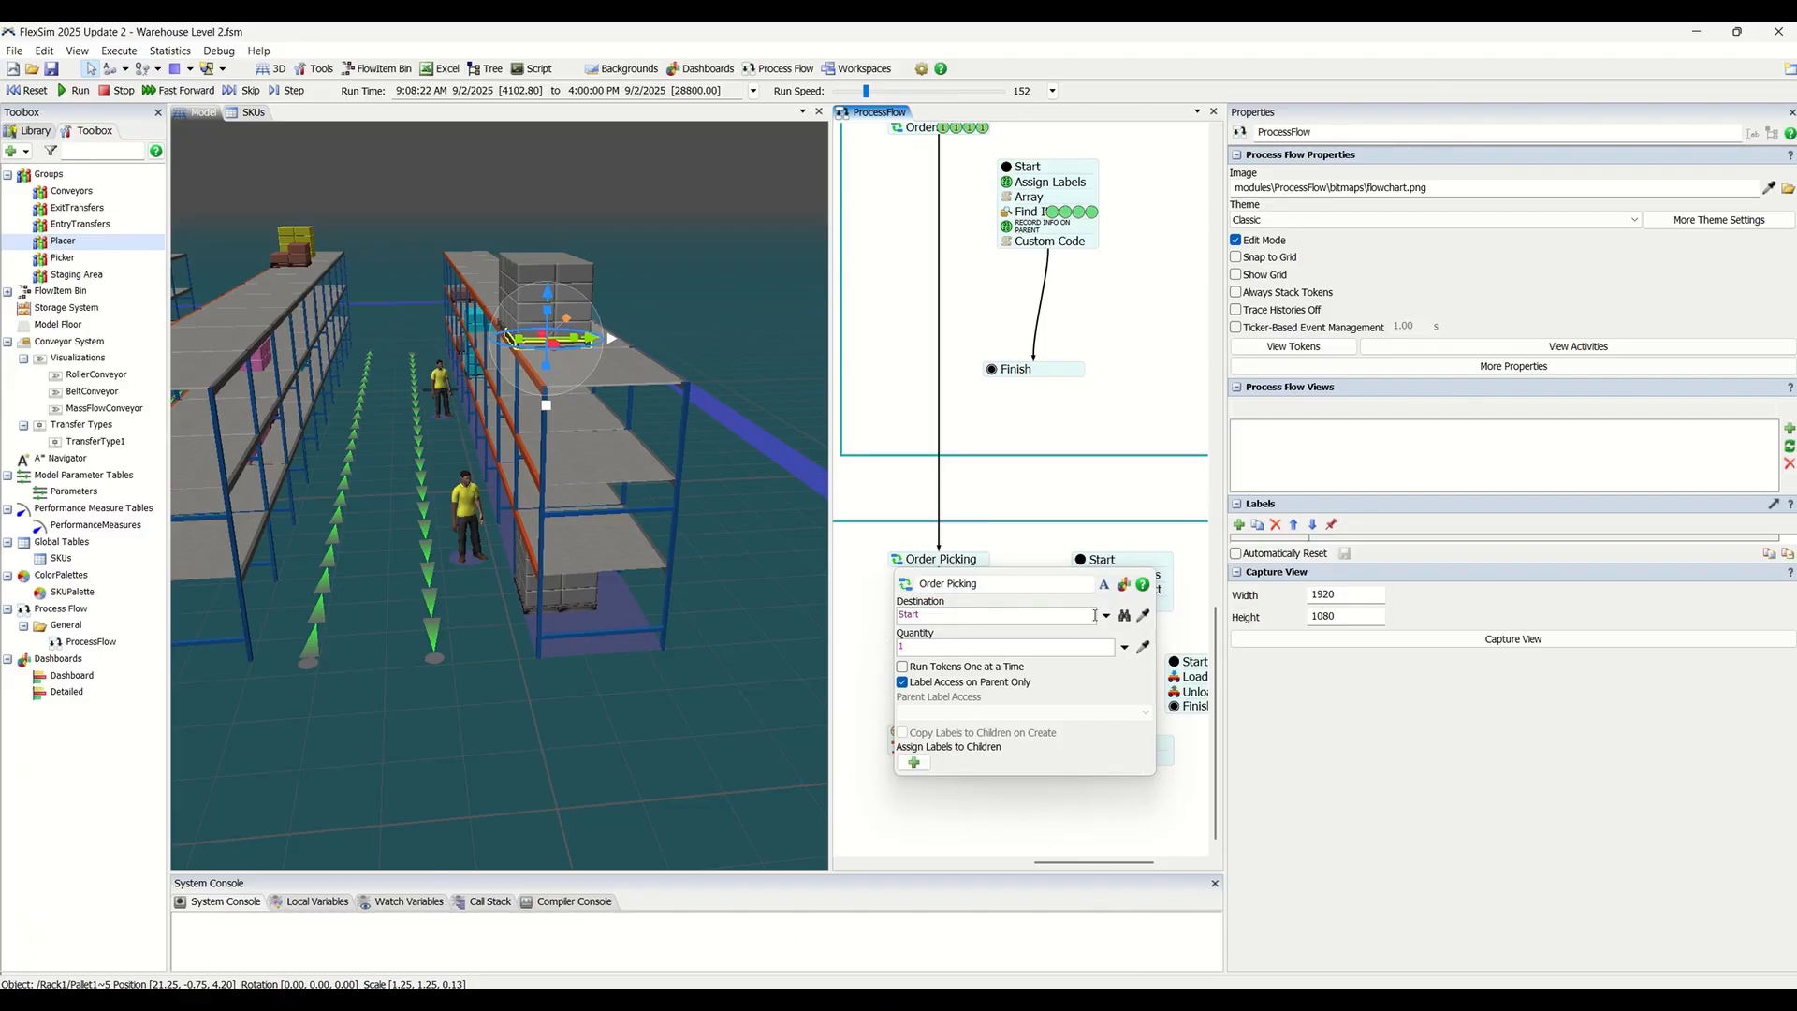
pyautogui.click(1013, 508)
# - Bring the staging areas into the 3D view, recheck the Order Picking settings and inspect a token waiting in Find Item
pyautogui.scroll(-4, 649, 653)
pyautogui.moveTo(650, 654); pyautogui.dragTo(617, 742, button='right')
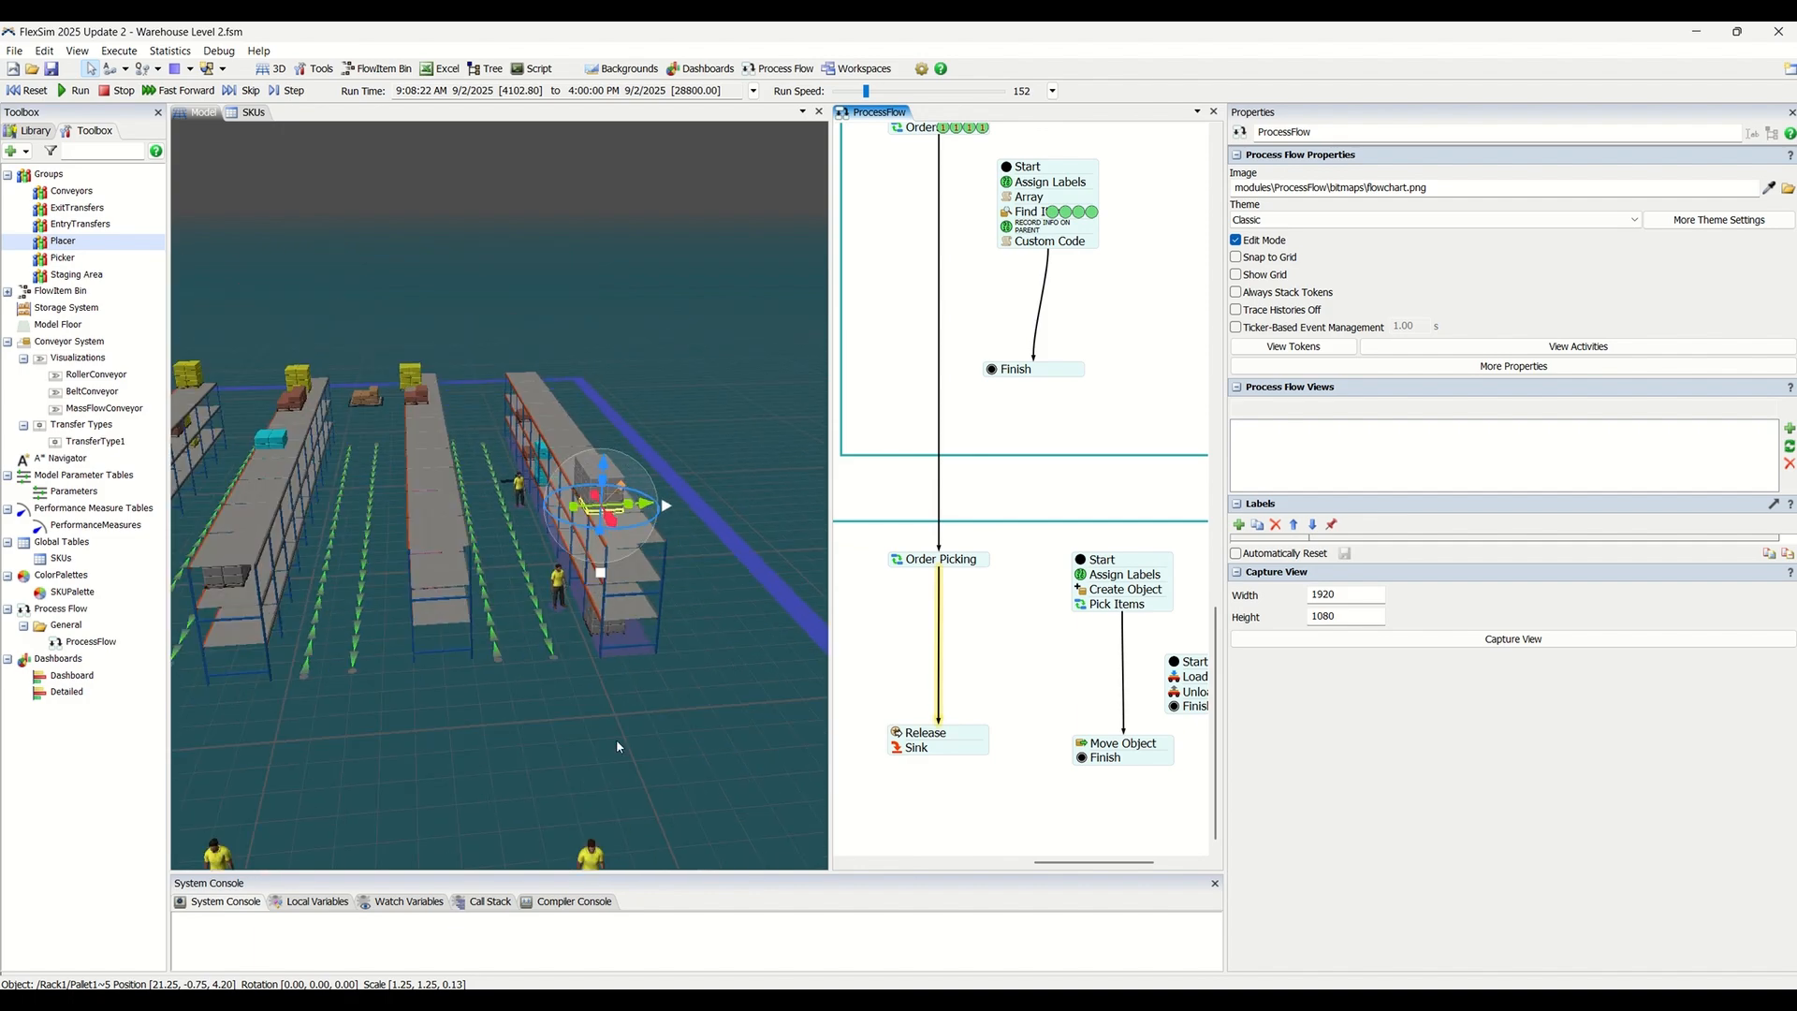
pyautogui.moveTo(639, 671); pyautogui.dragTo(643, 541)
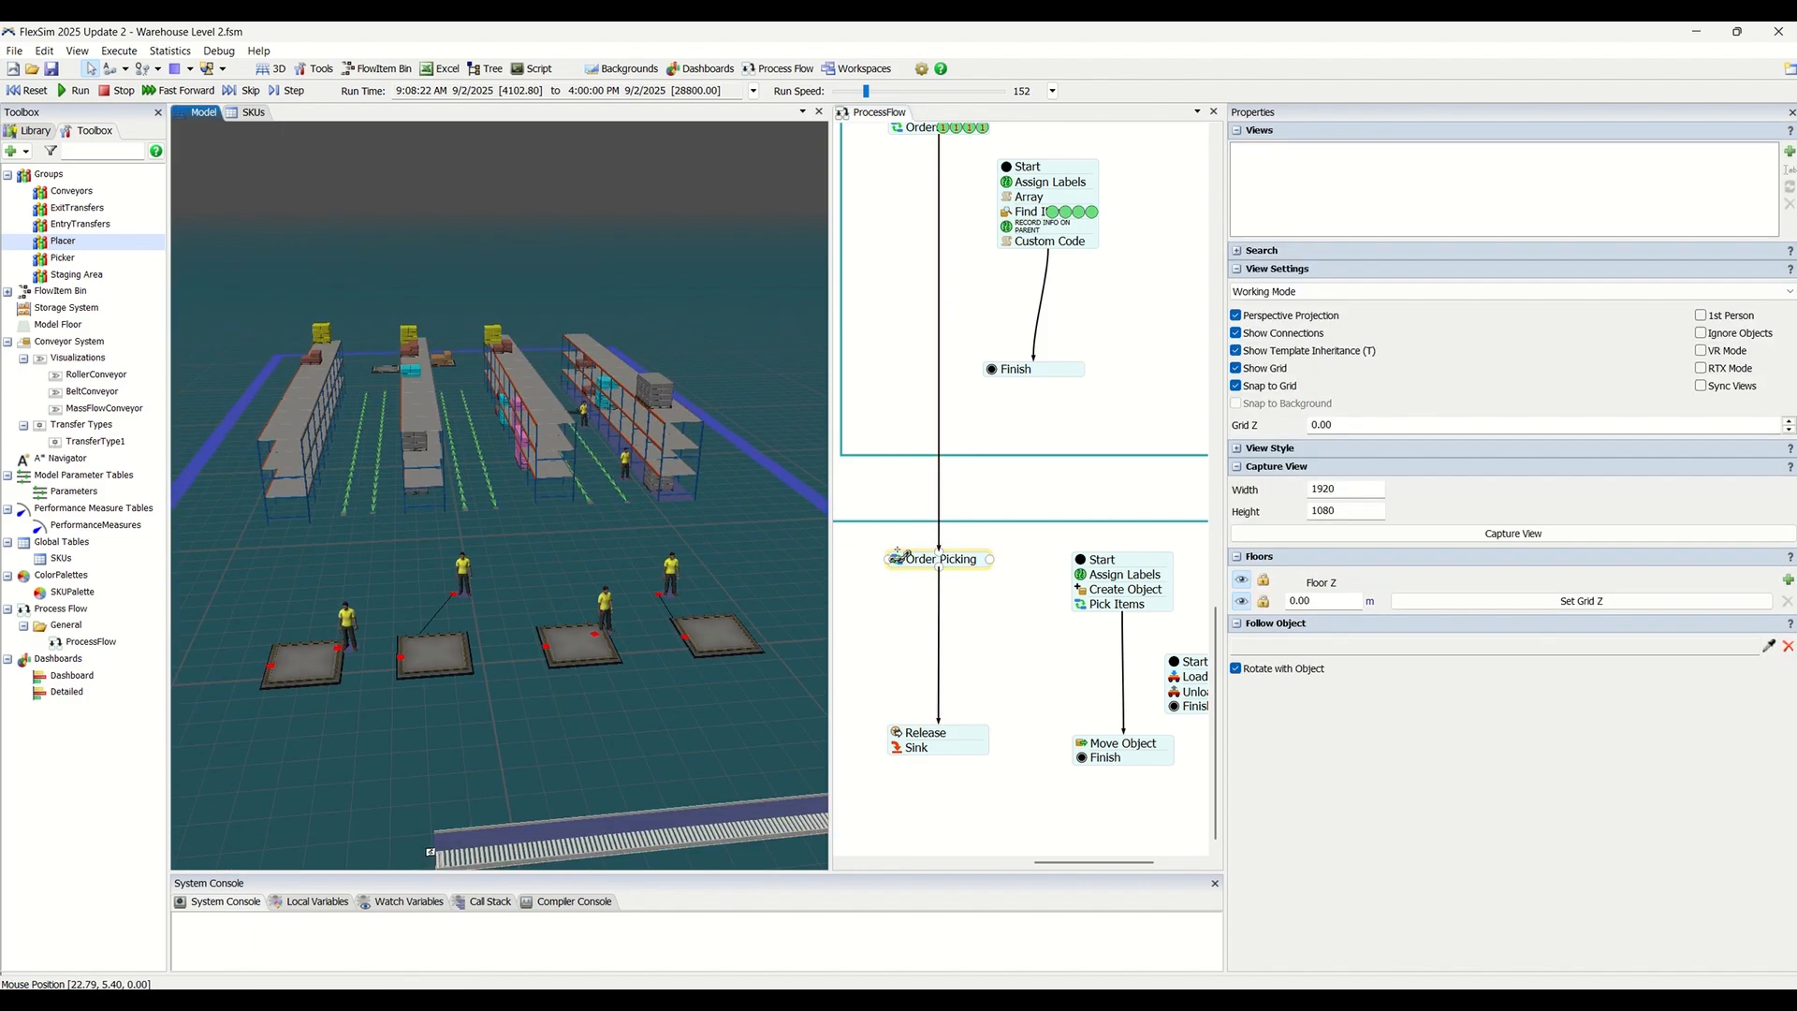
pyautogui.click(939, 559)
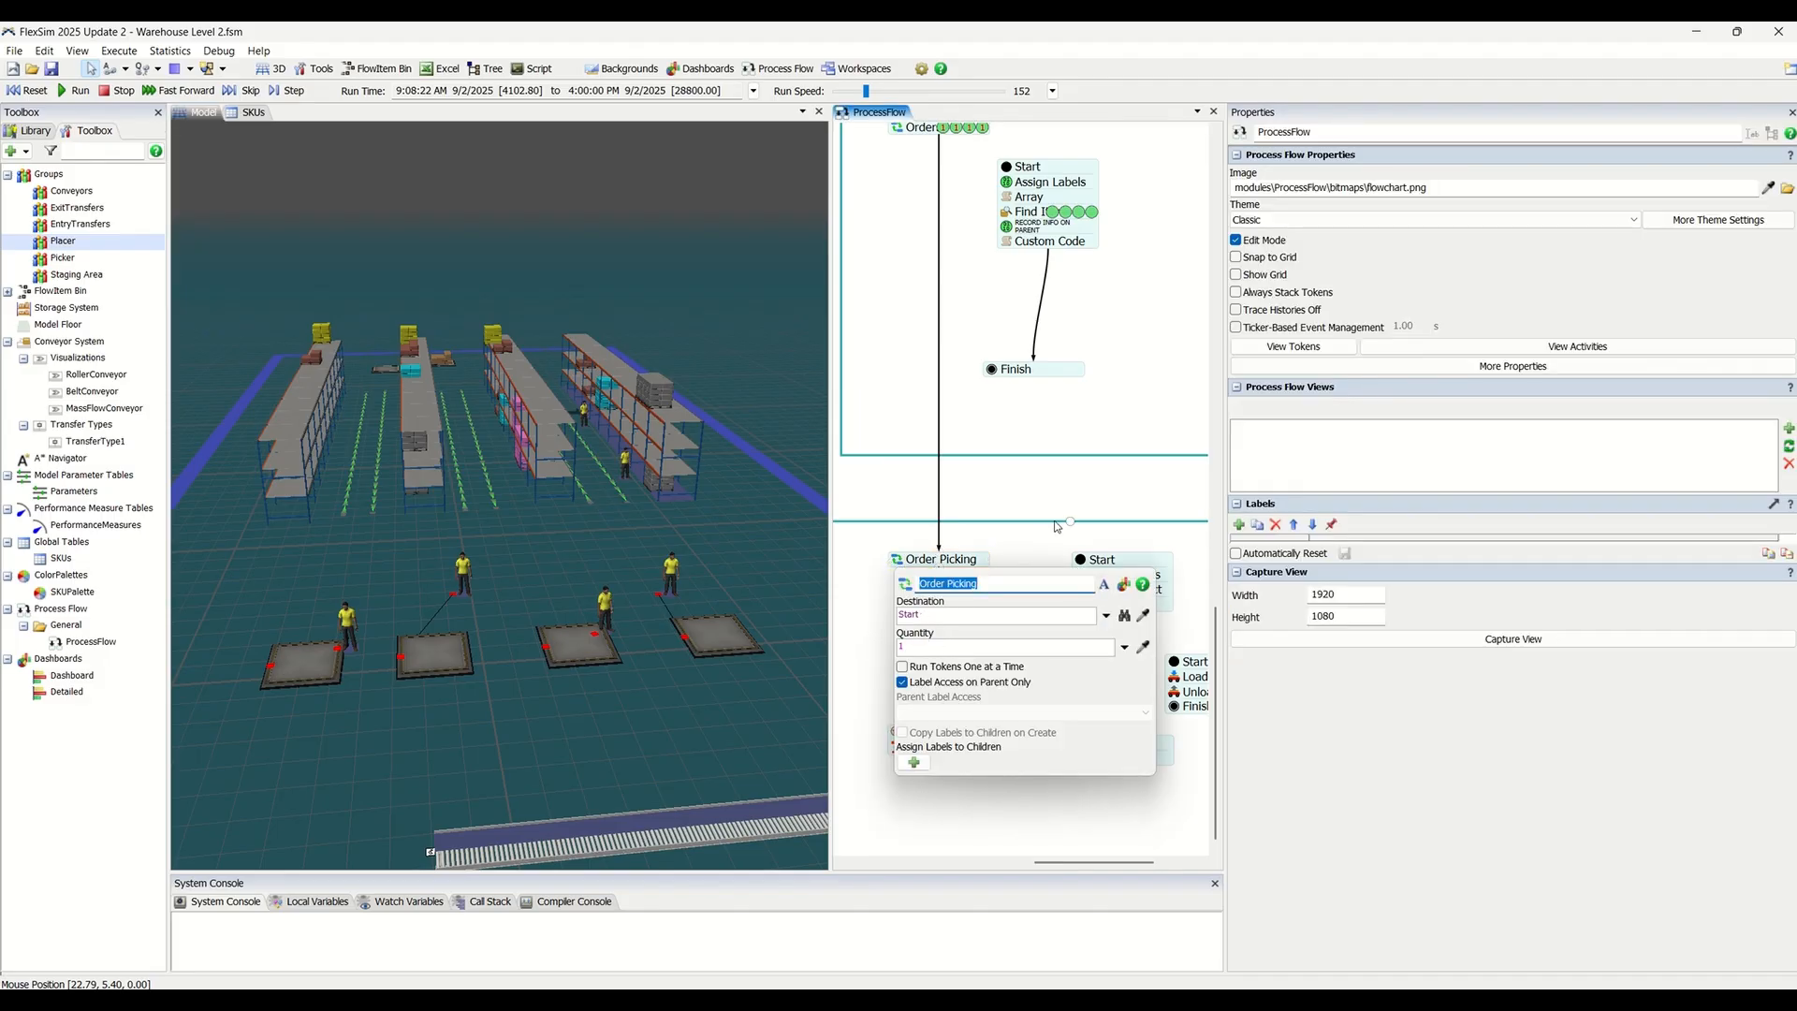
pyautogui.click(1015, 543)
pyautogui.click(1077, 215)
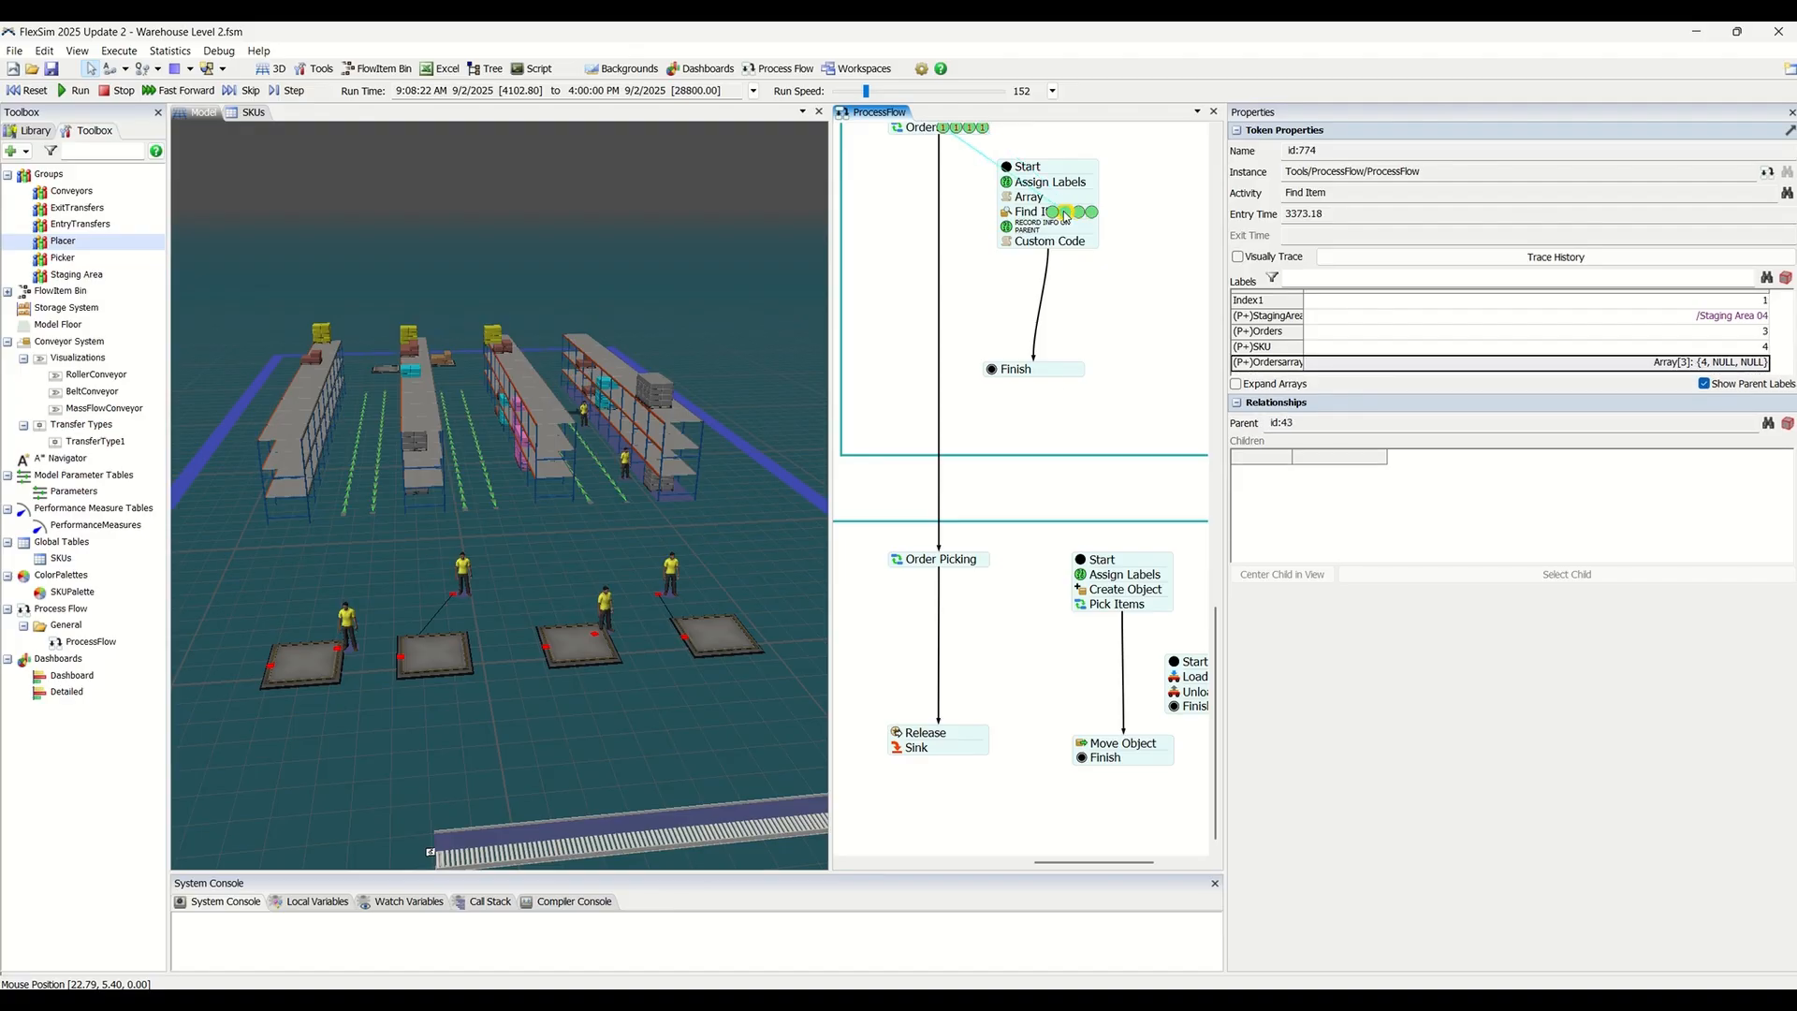
# - Review the Picker label assignment in the Order Picking sub flow's Assign Labels activity and check a waiting token's StagingAreas label
pyautogui.click(1124, 574)
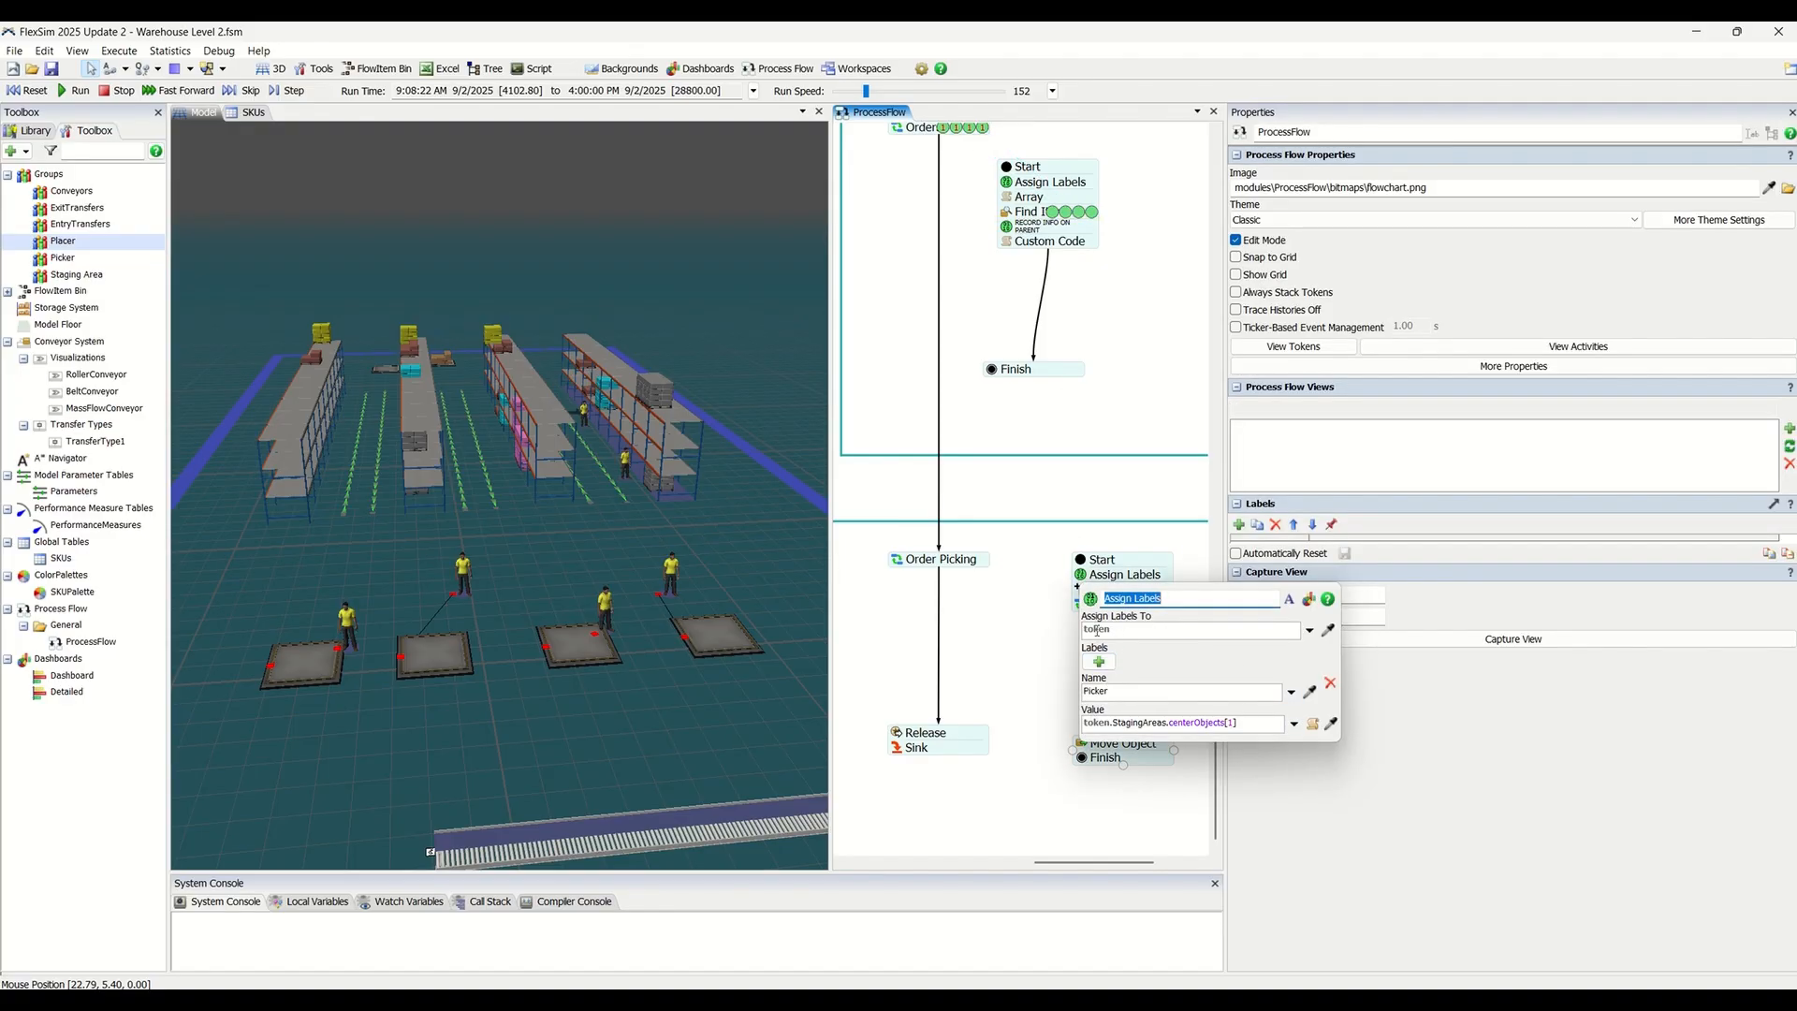
pyautogui.click(1097, 693)
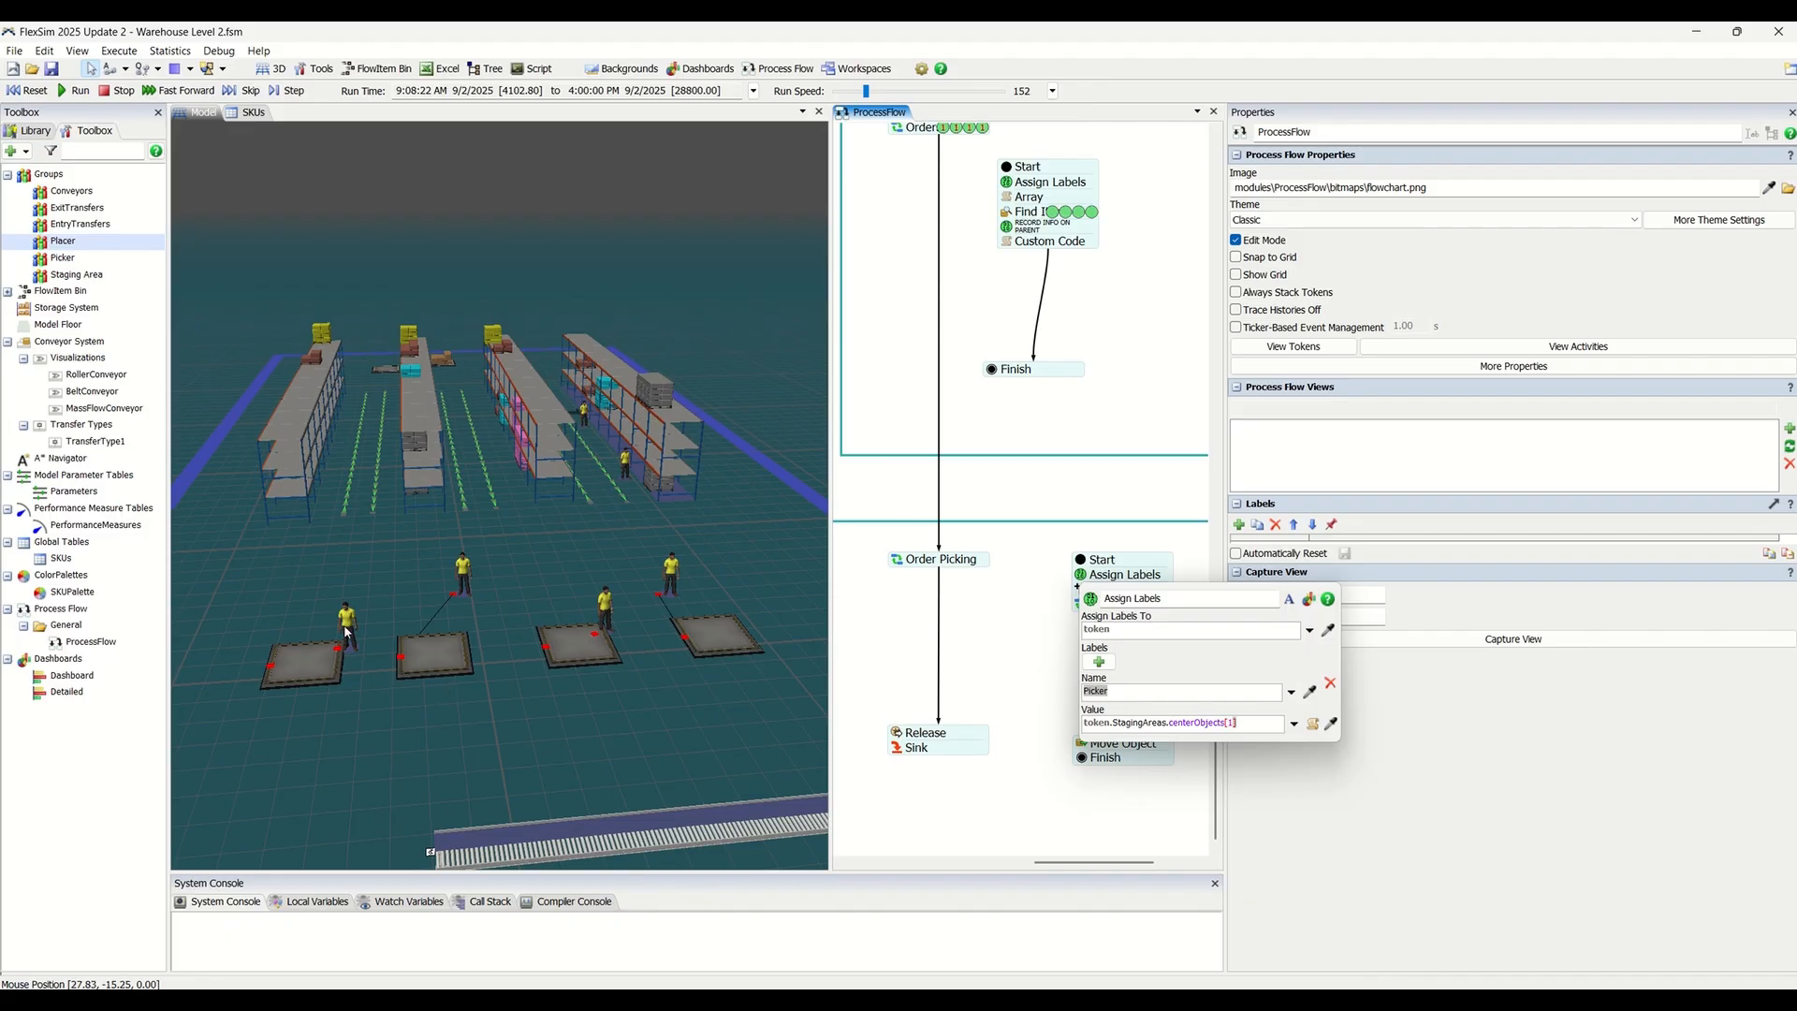
pyautogui.click(1068, 213)
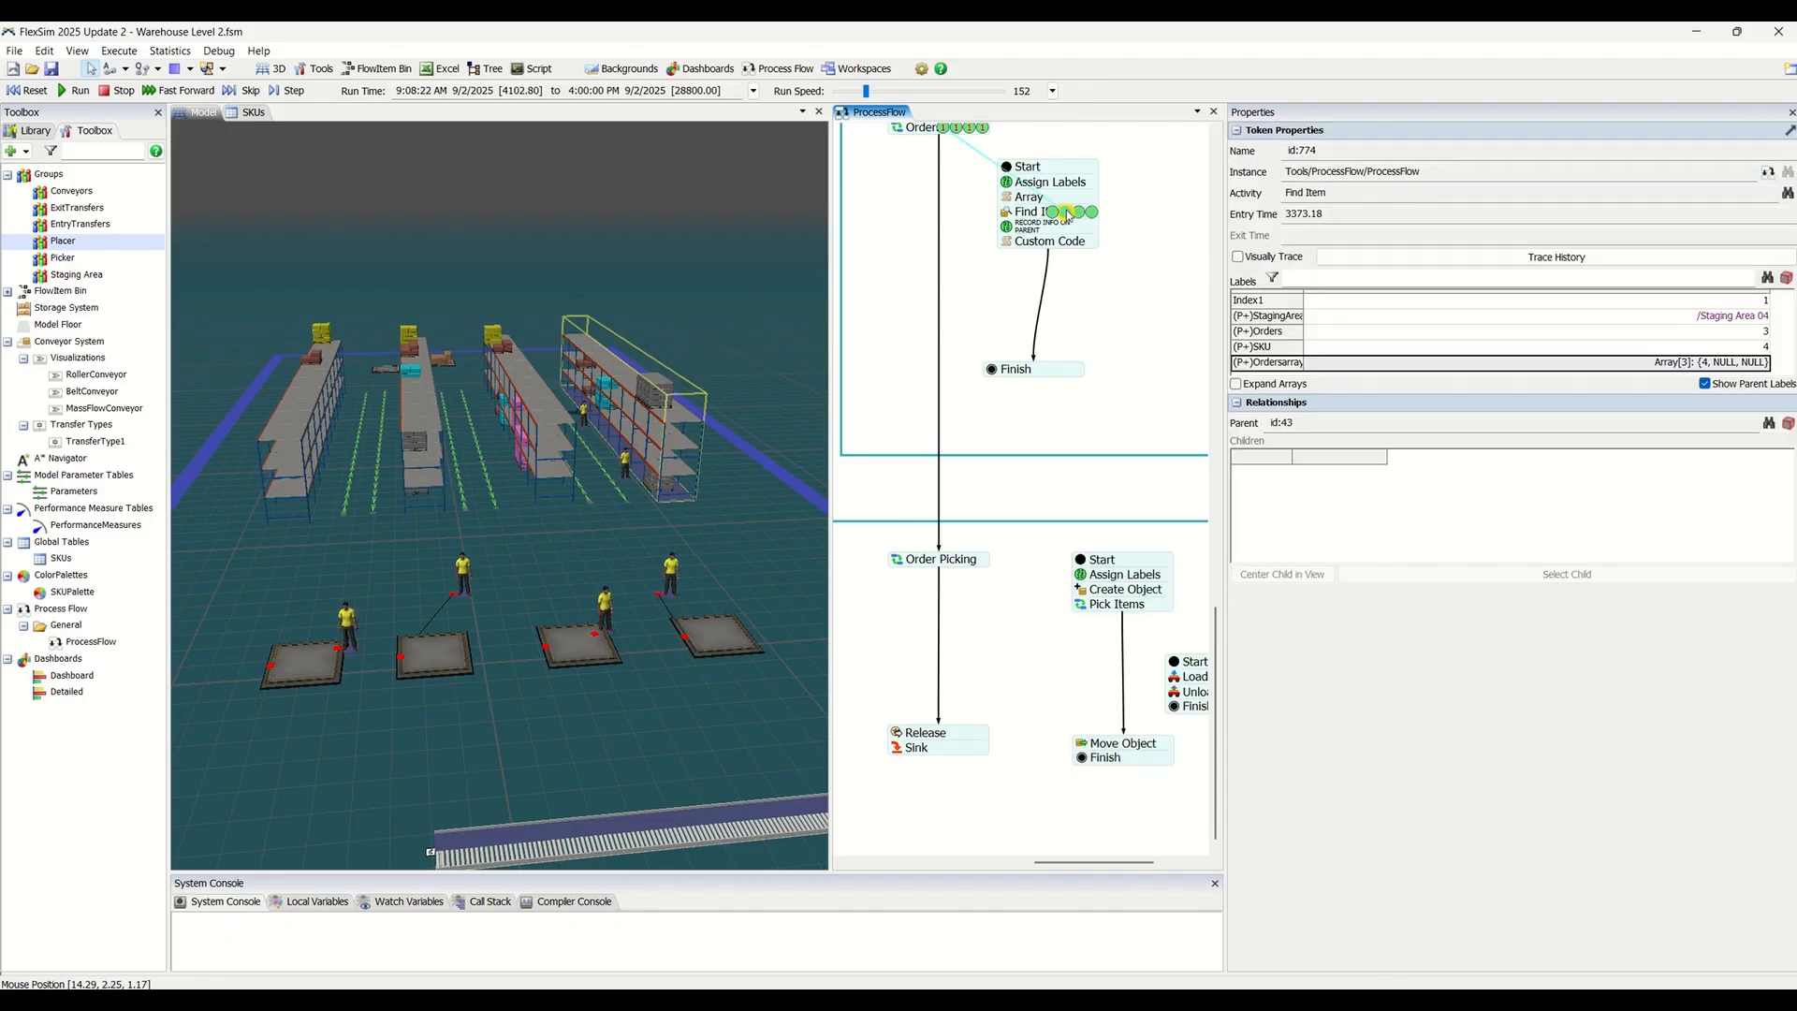
pyautogui.click(1268, 318)
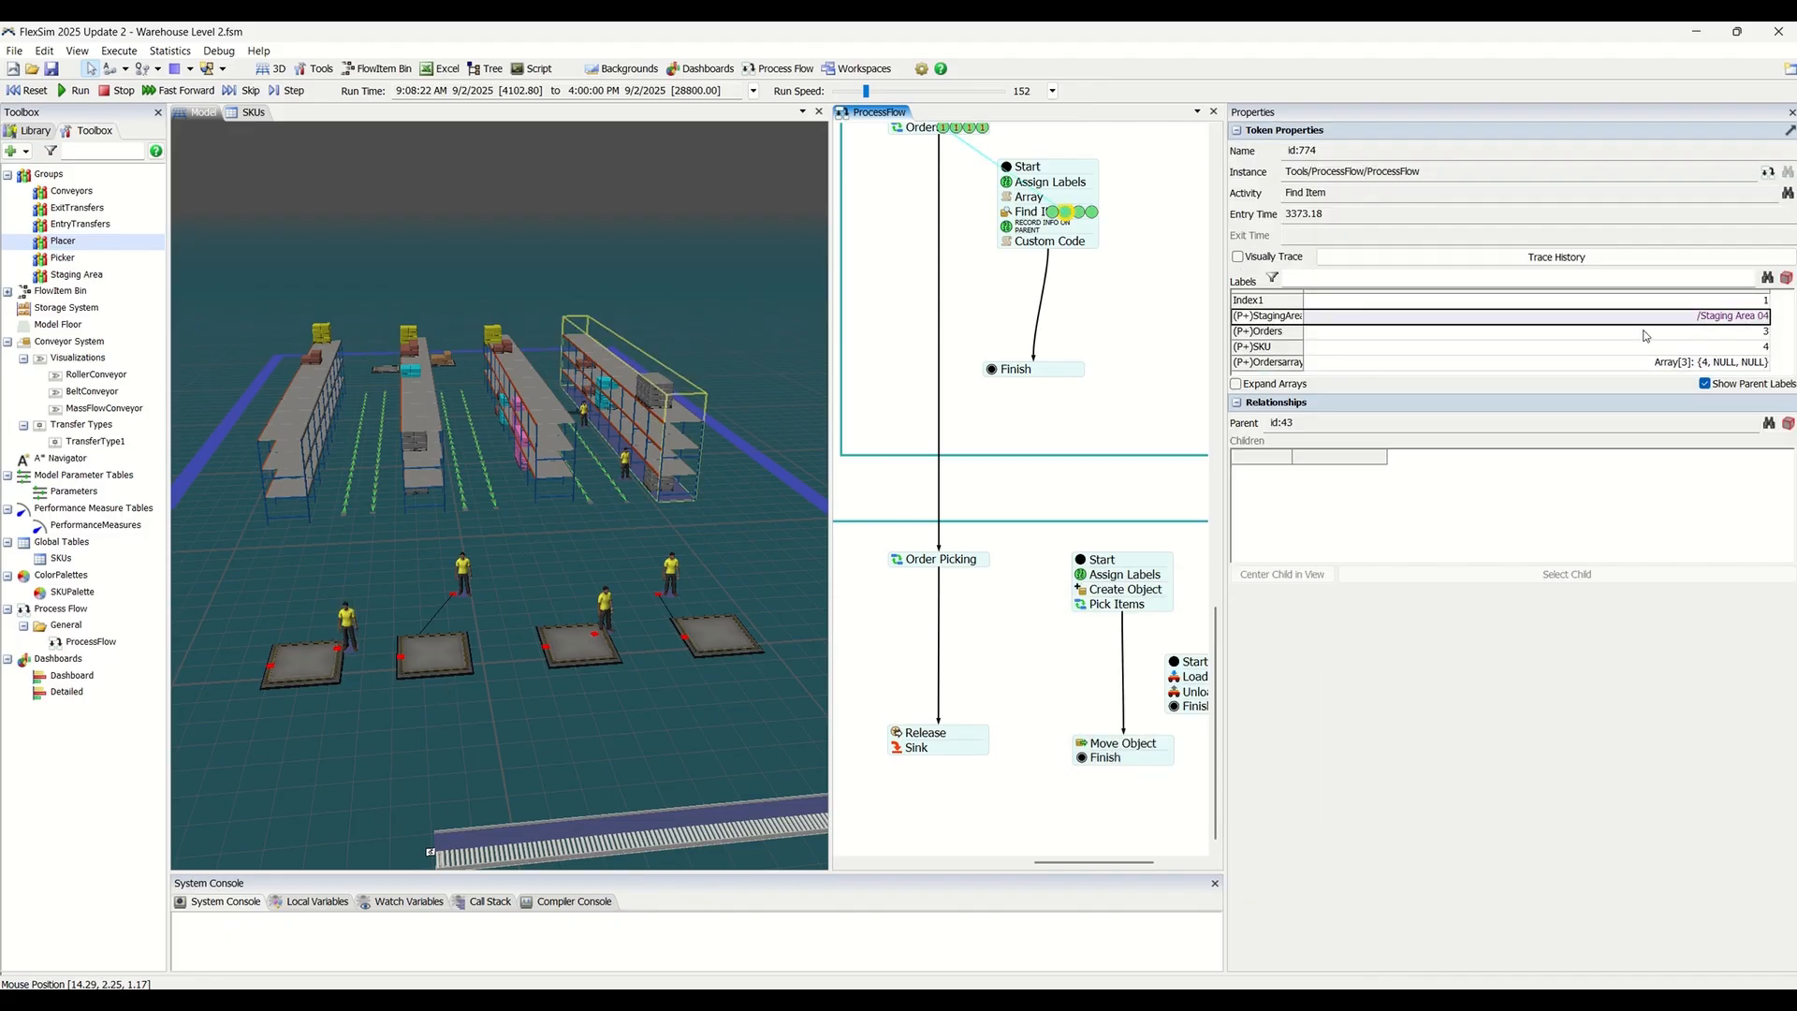
# - Inspect the properties of Staging Area 01, Staging Area 04 and the picker connected to Staging Area 04
pyautogui.click(704, 639)
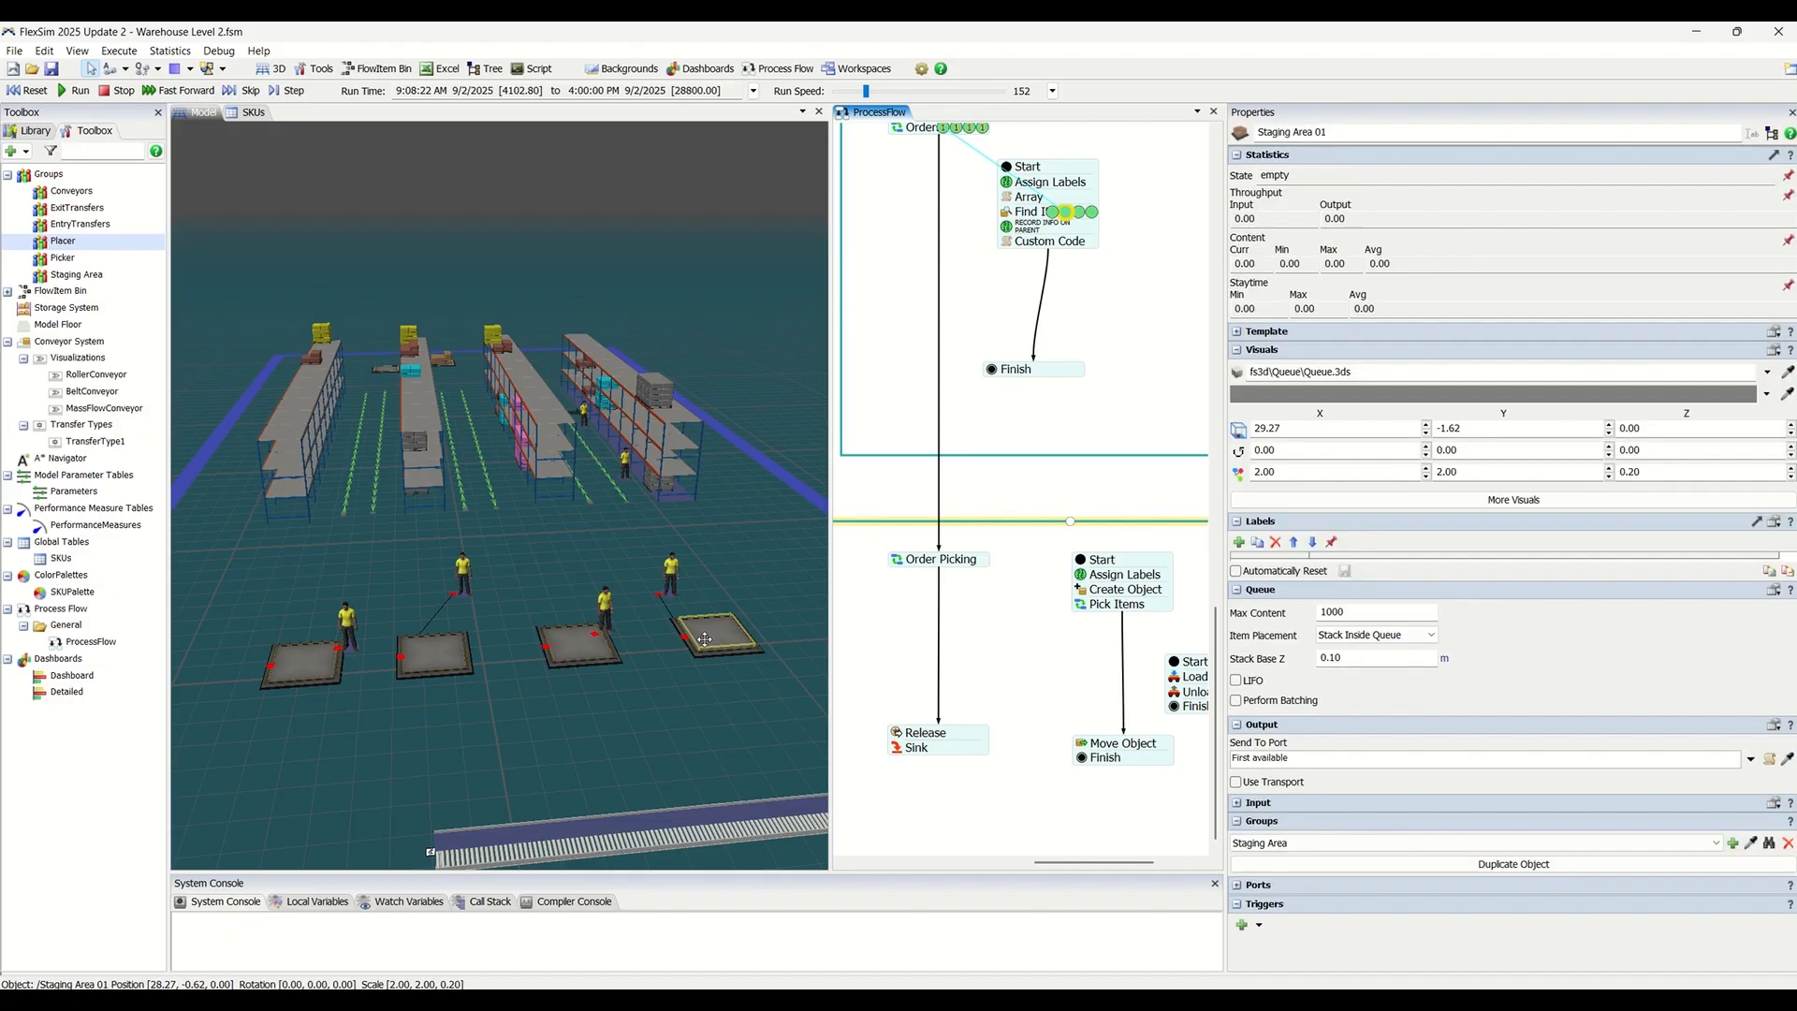
pyautogui.click(323, 646)
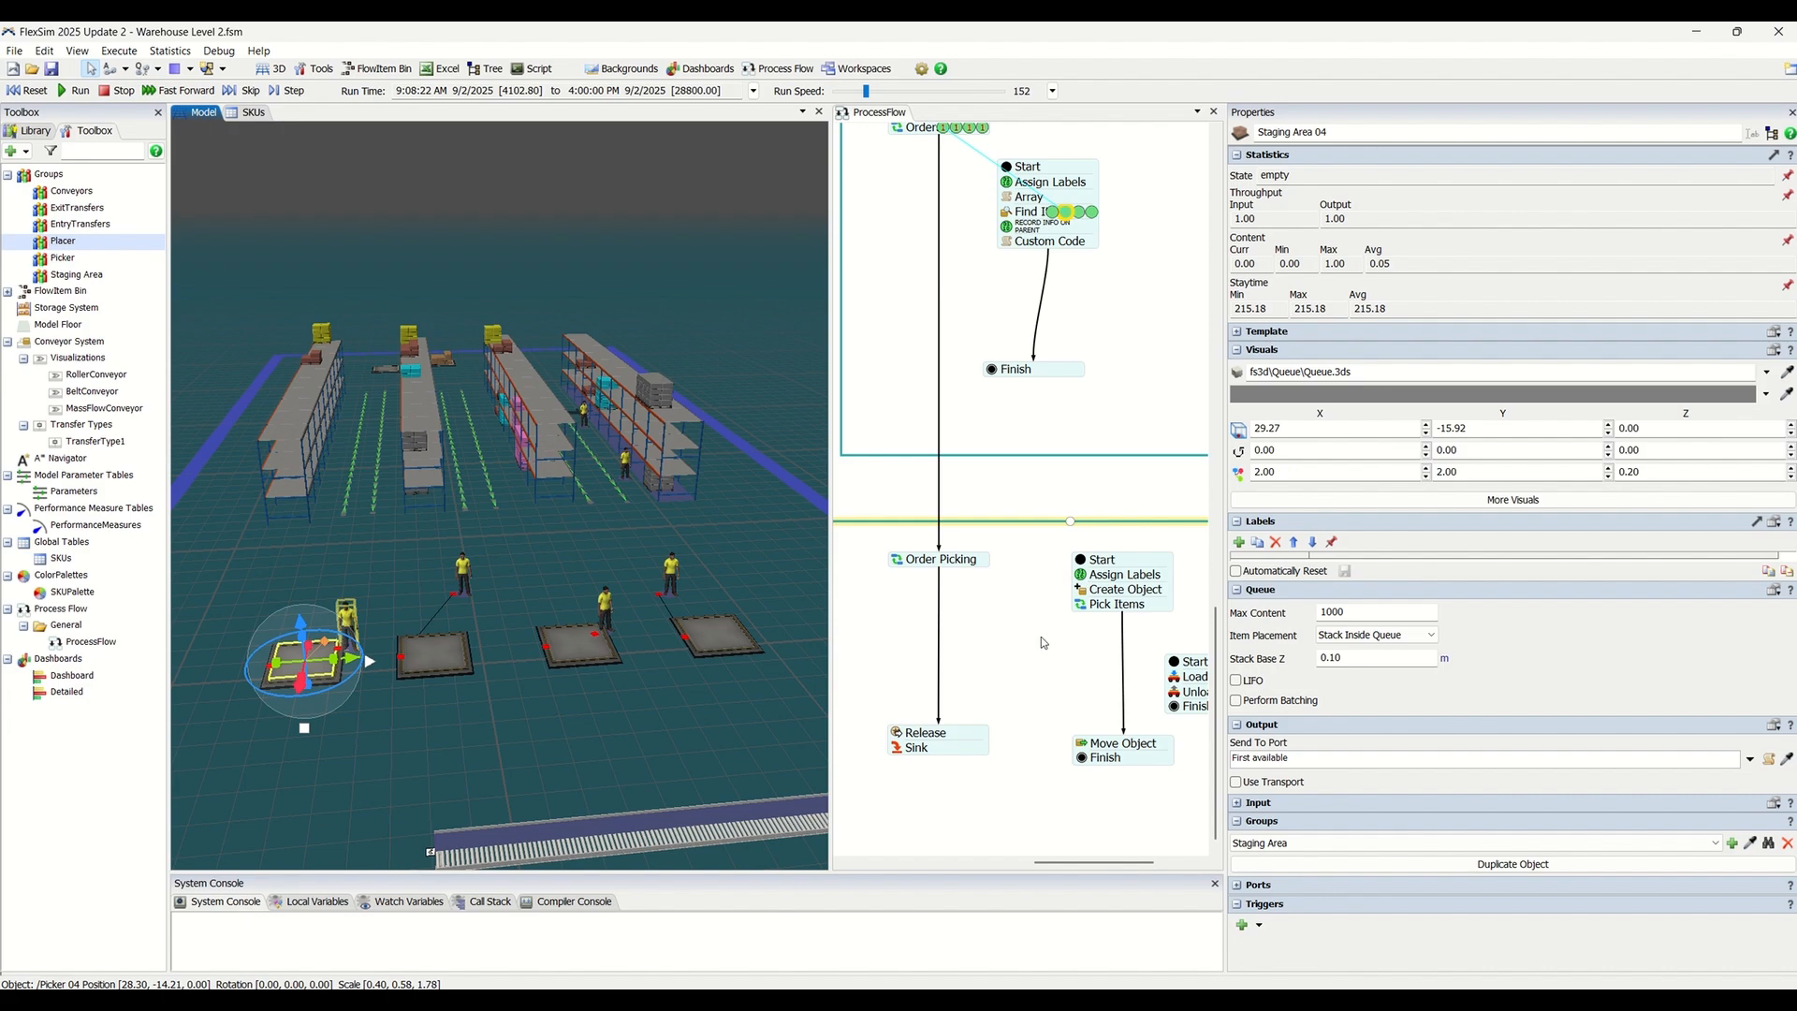
pyautogui.click(1012, 662)
# - Review the Picker label in Assign Labels and the pallet settings in Create Object of the Order Picking sub flow
pyautogui.doubleClick(1080, 588)
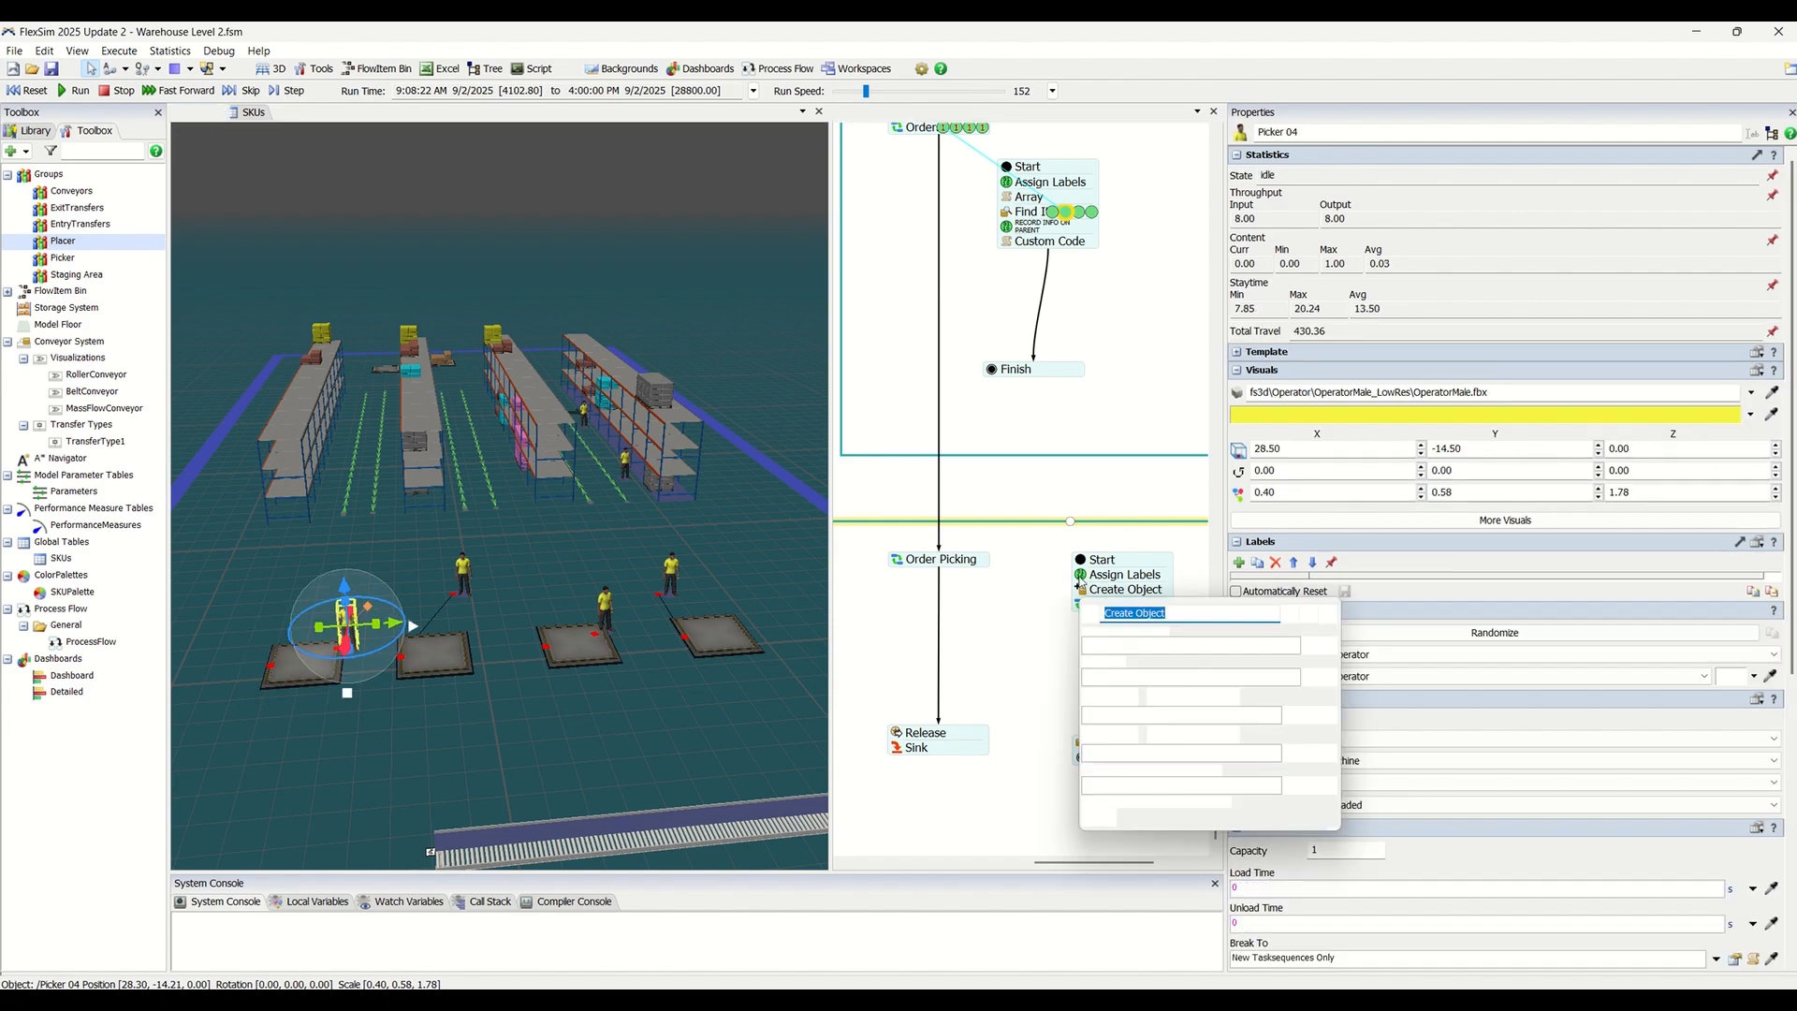
pyautogui.doubleClick(1083, 576)
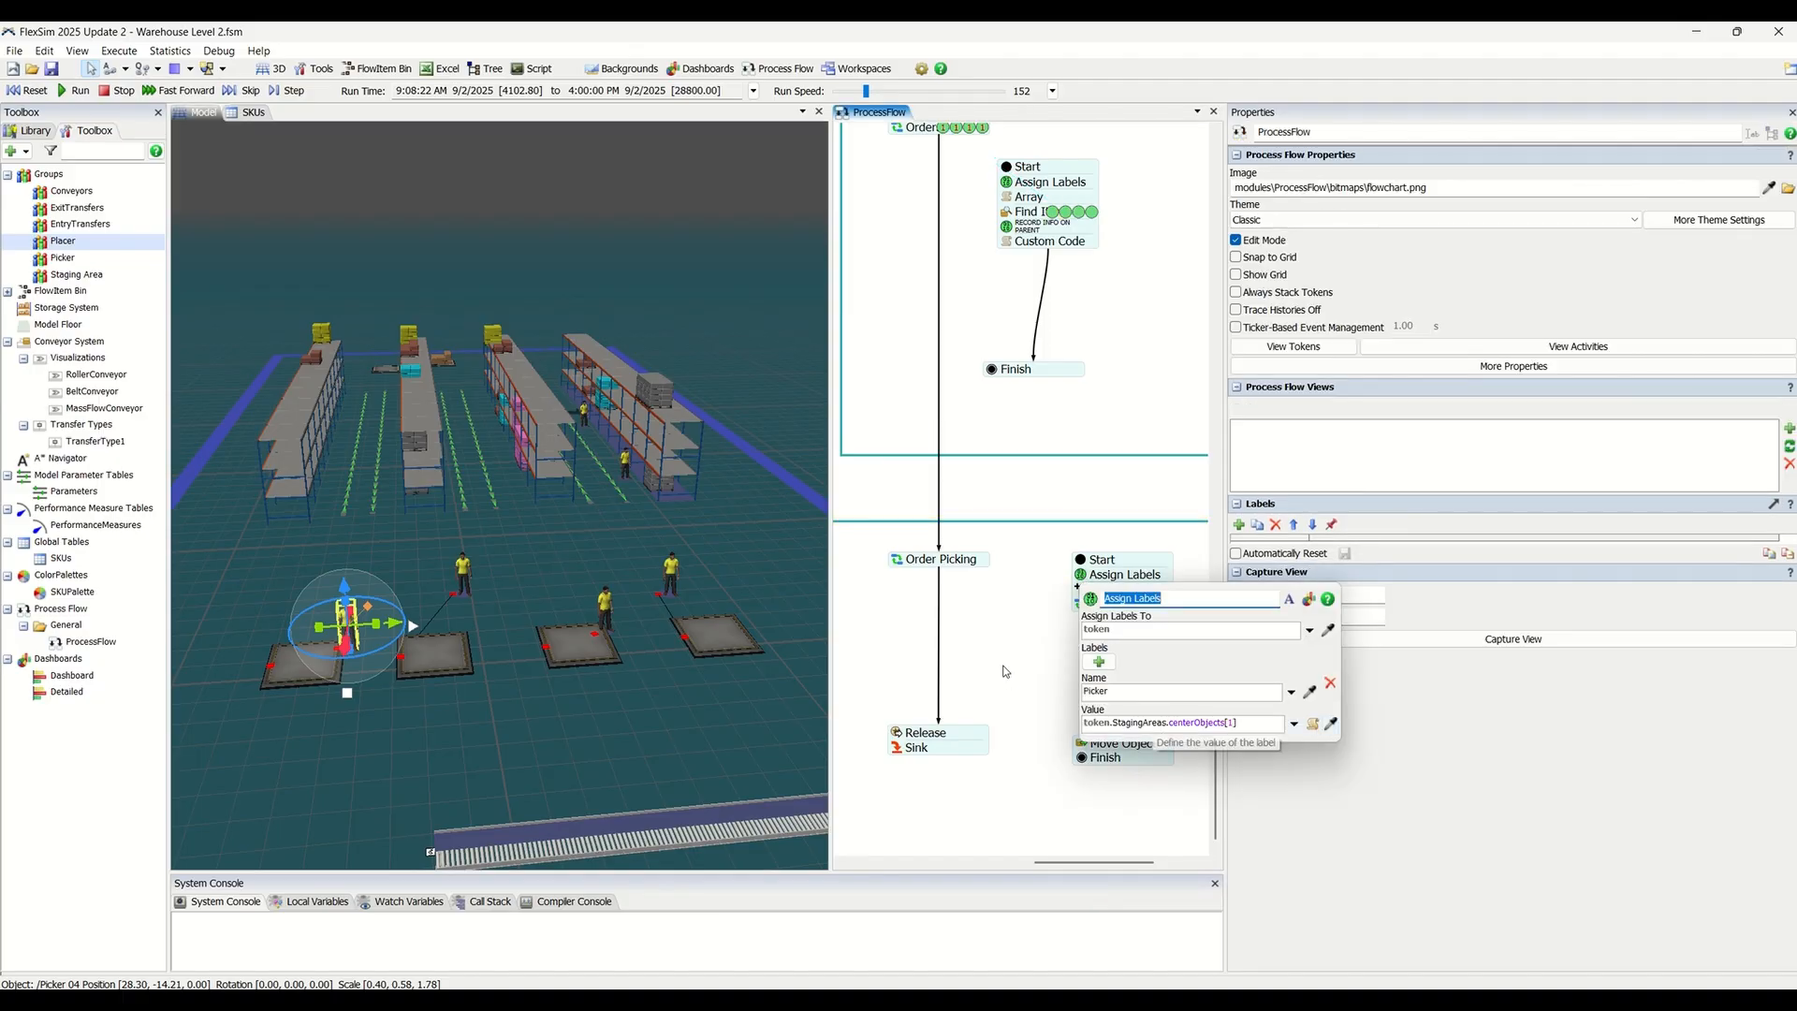
pyautogui.doubleClick(1083, 591)
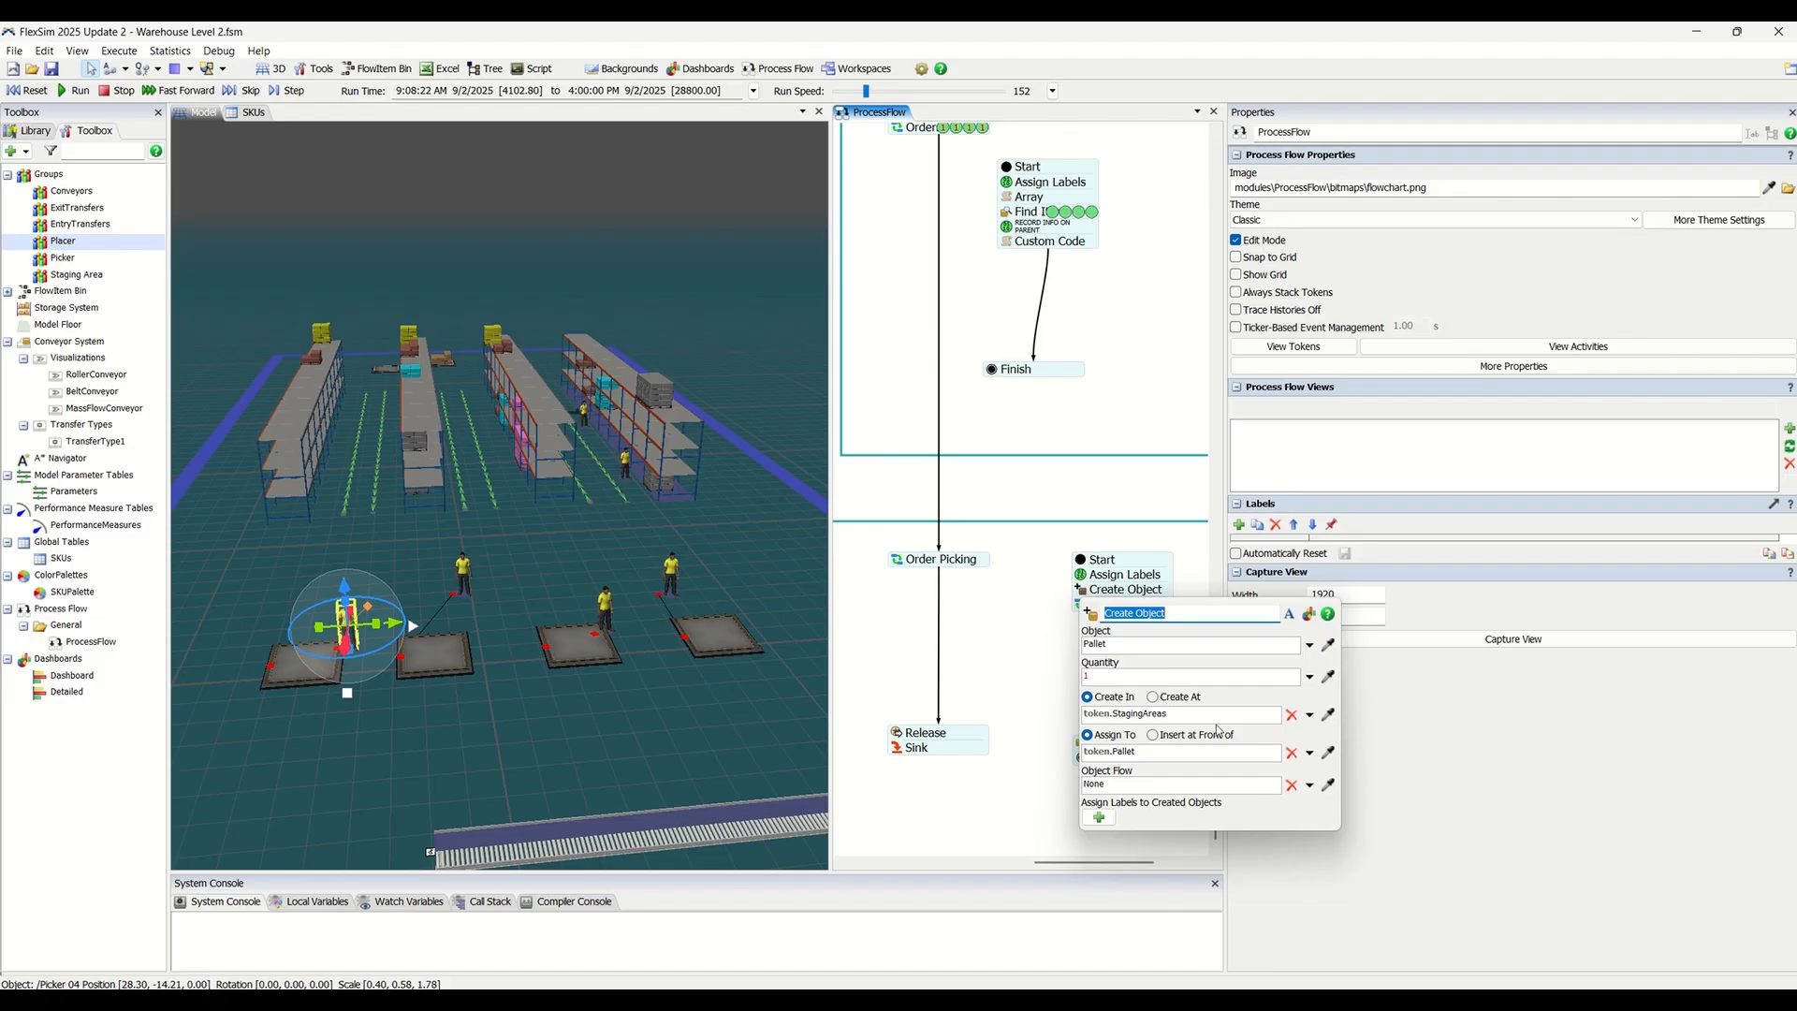
pyautogui.click(1018, 653)
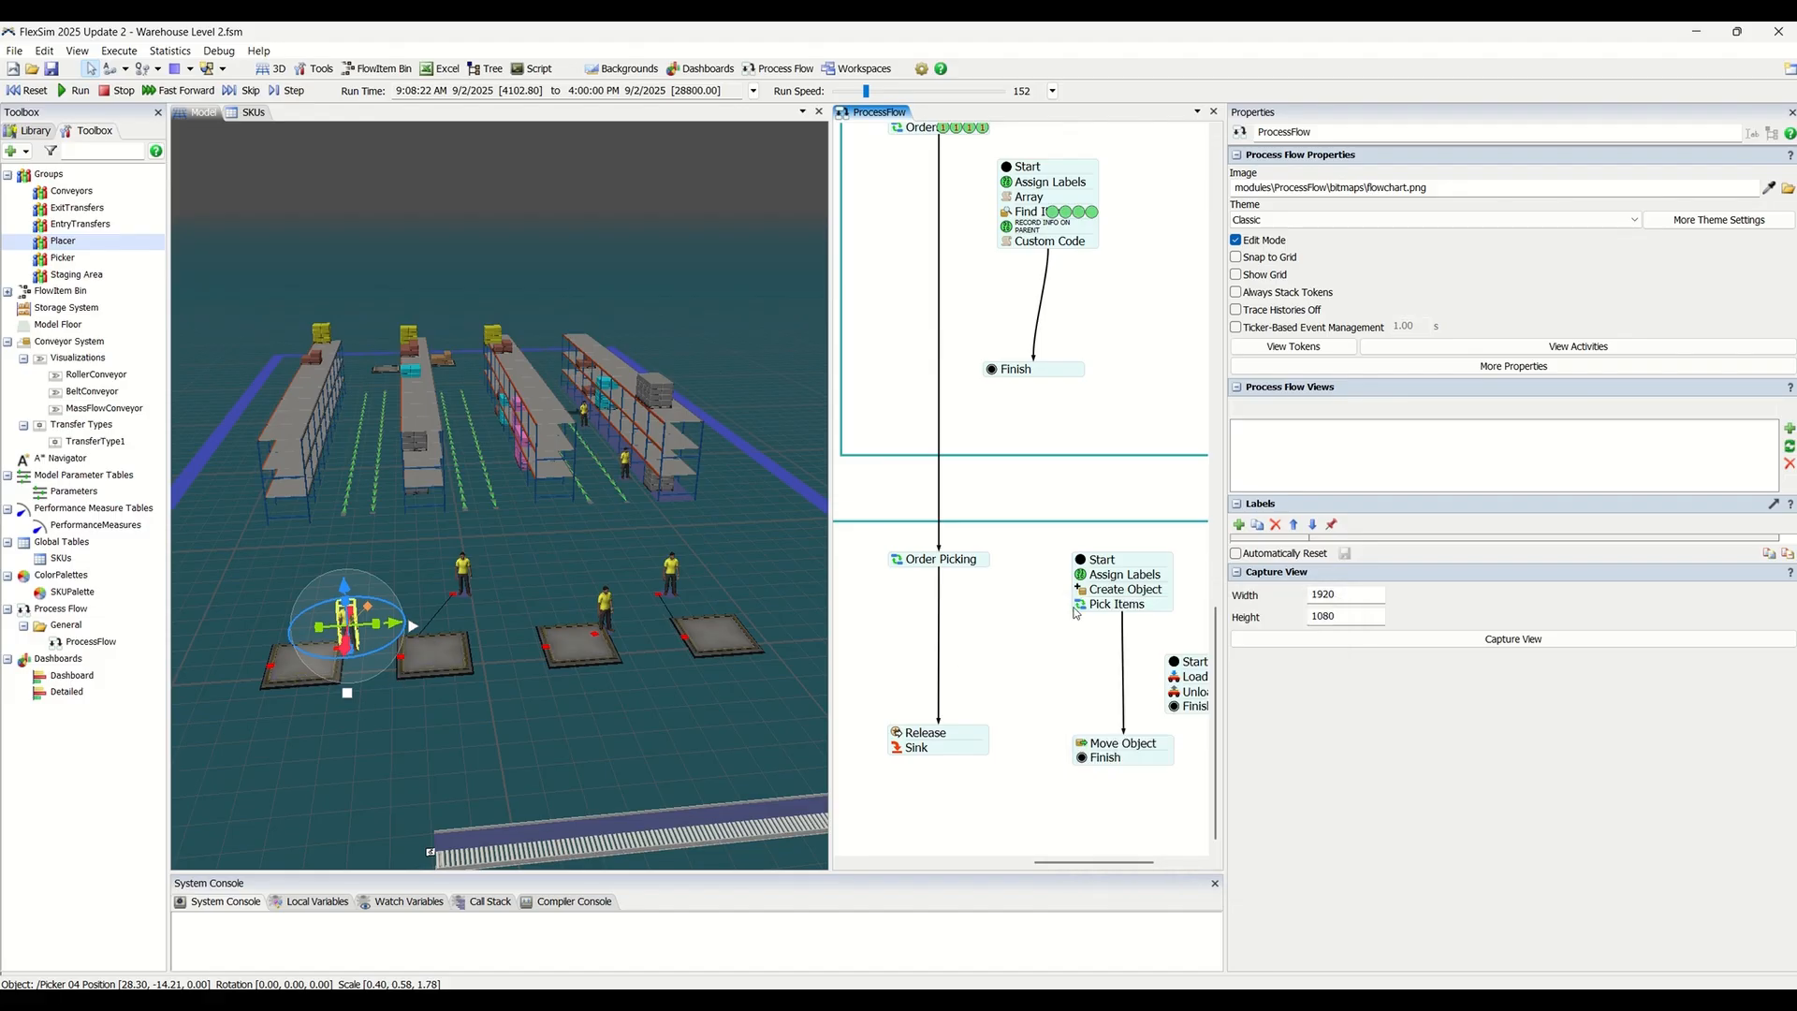
# - Set a breakpoint on the return line of the Picker label's value code in the Order Picking Assign Labels activity
pyautogui.doubleClick(1088, 578)
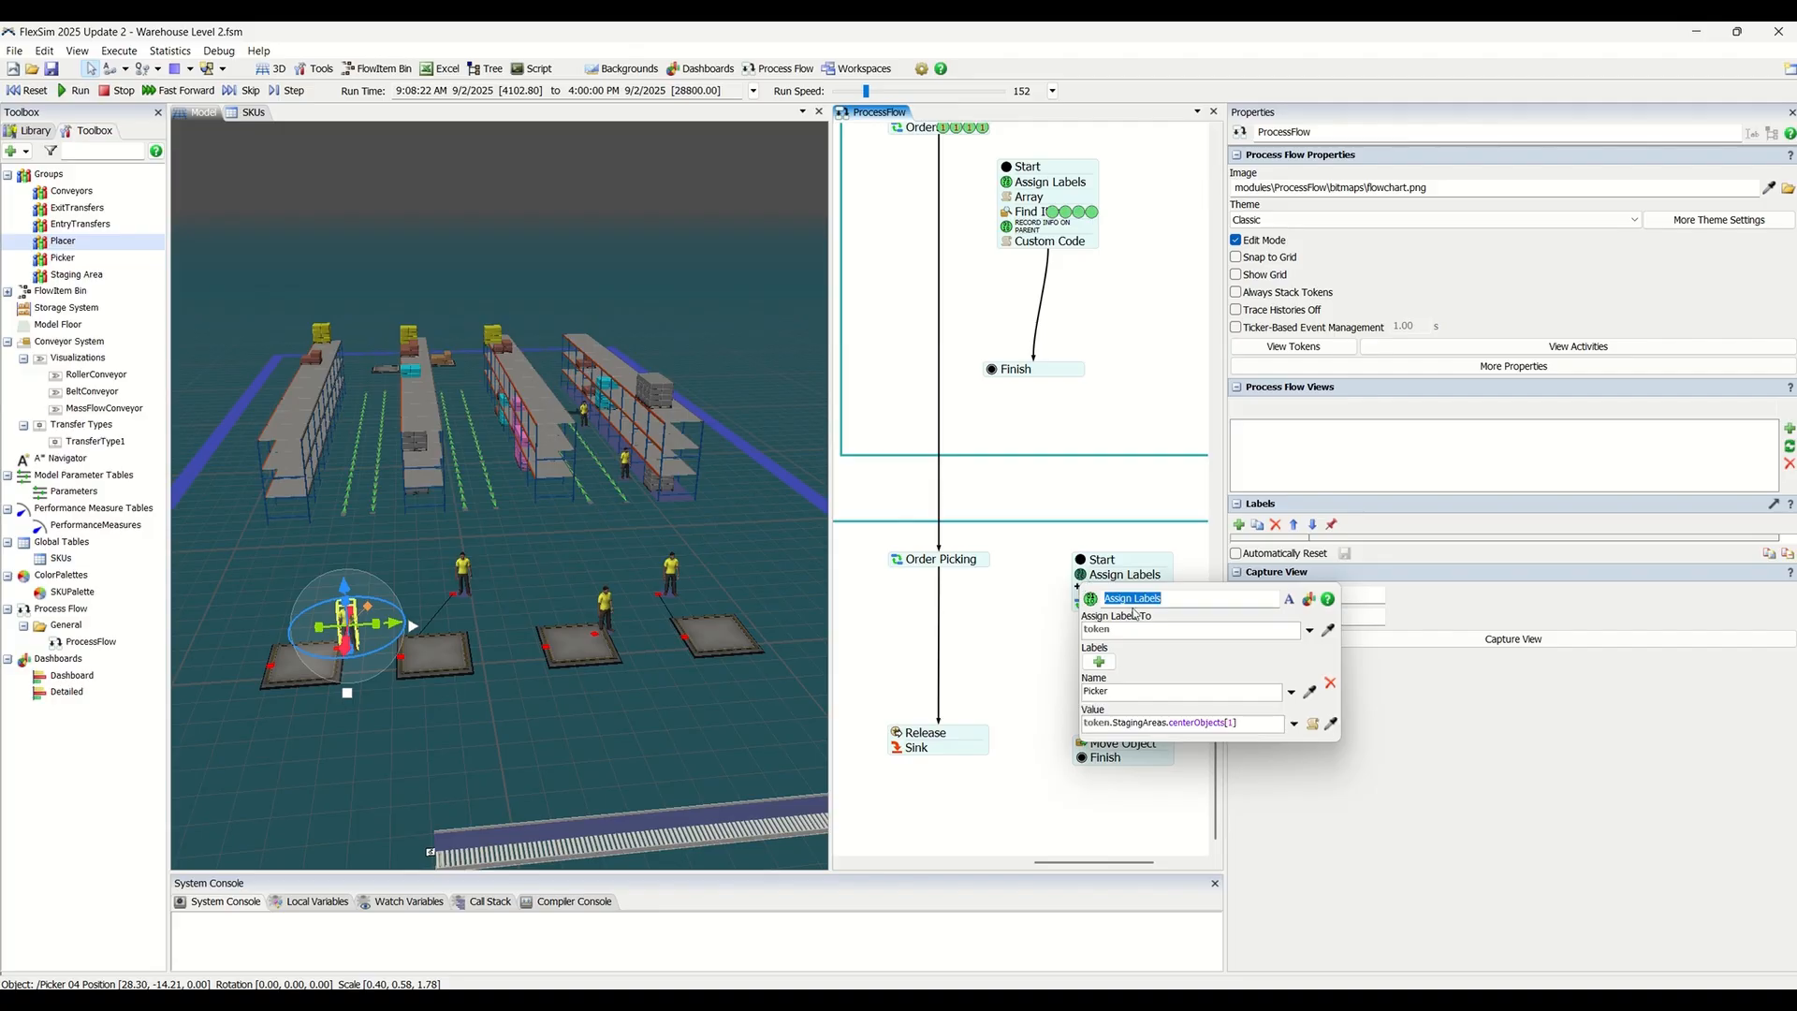
pyautogui.click(1312, 724)
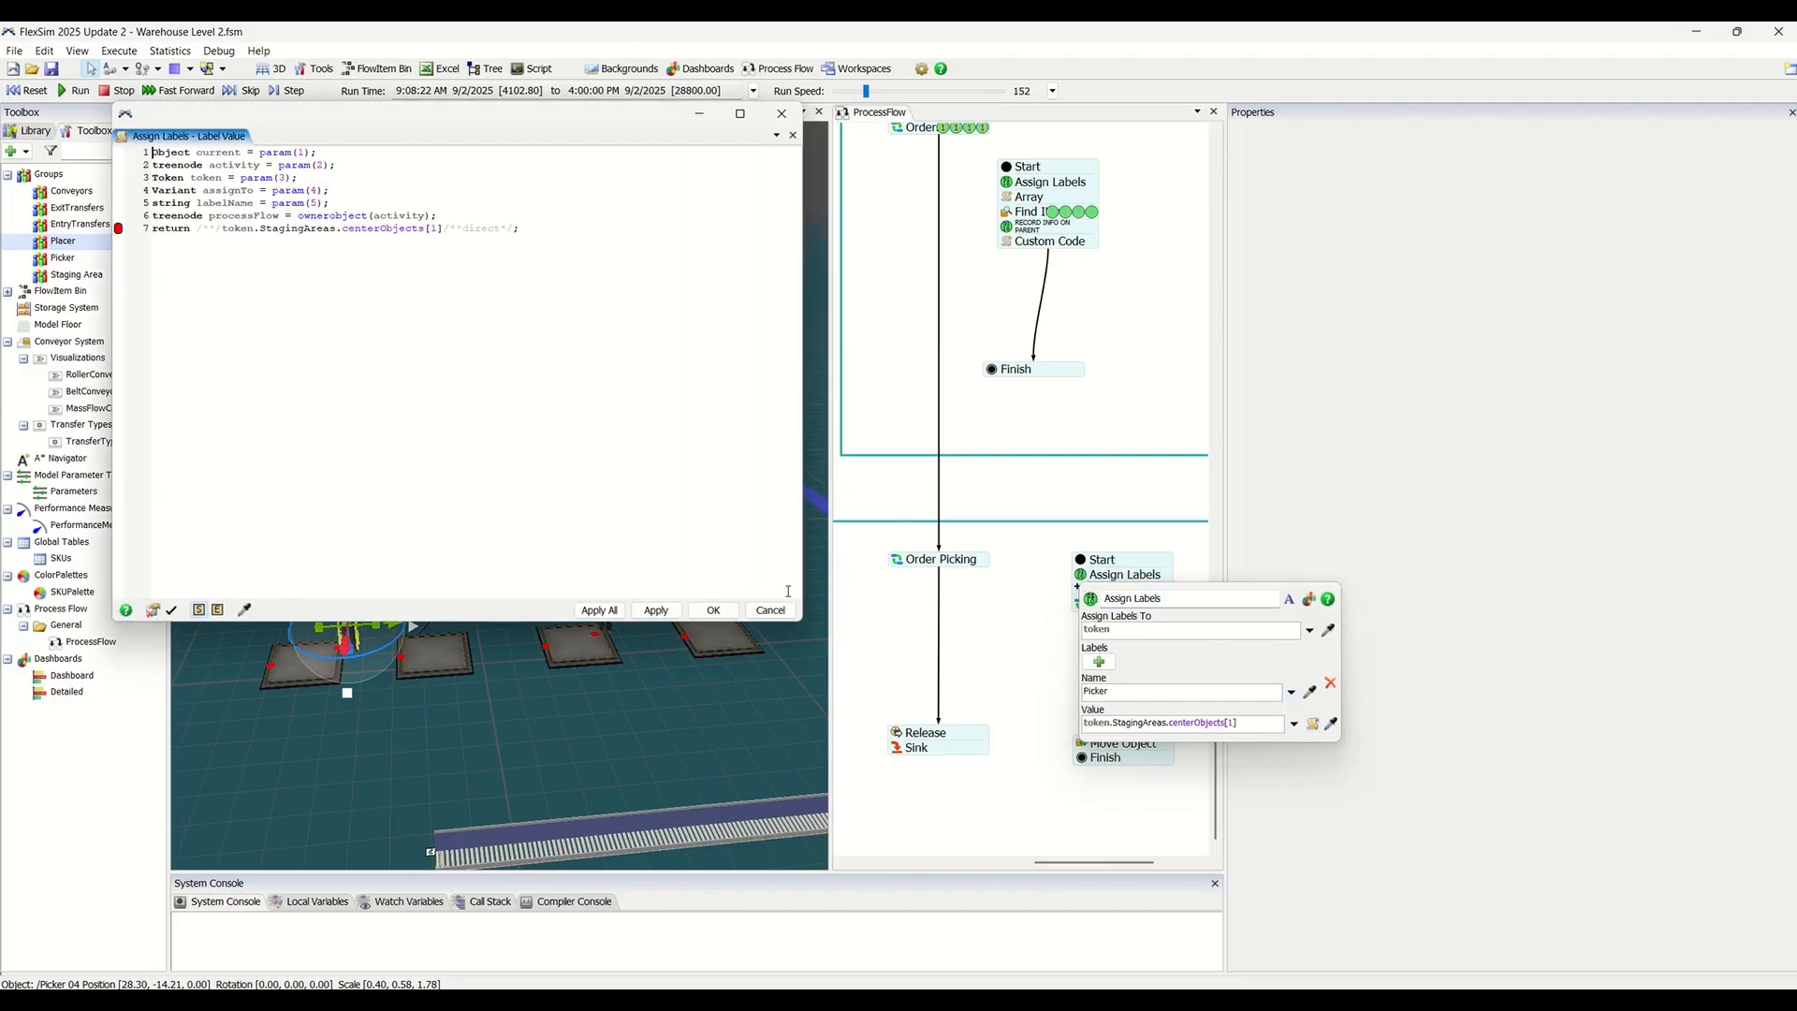
pyautogui.click(712, 609)
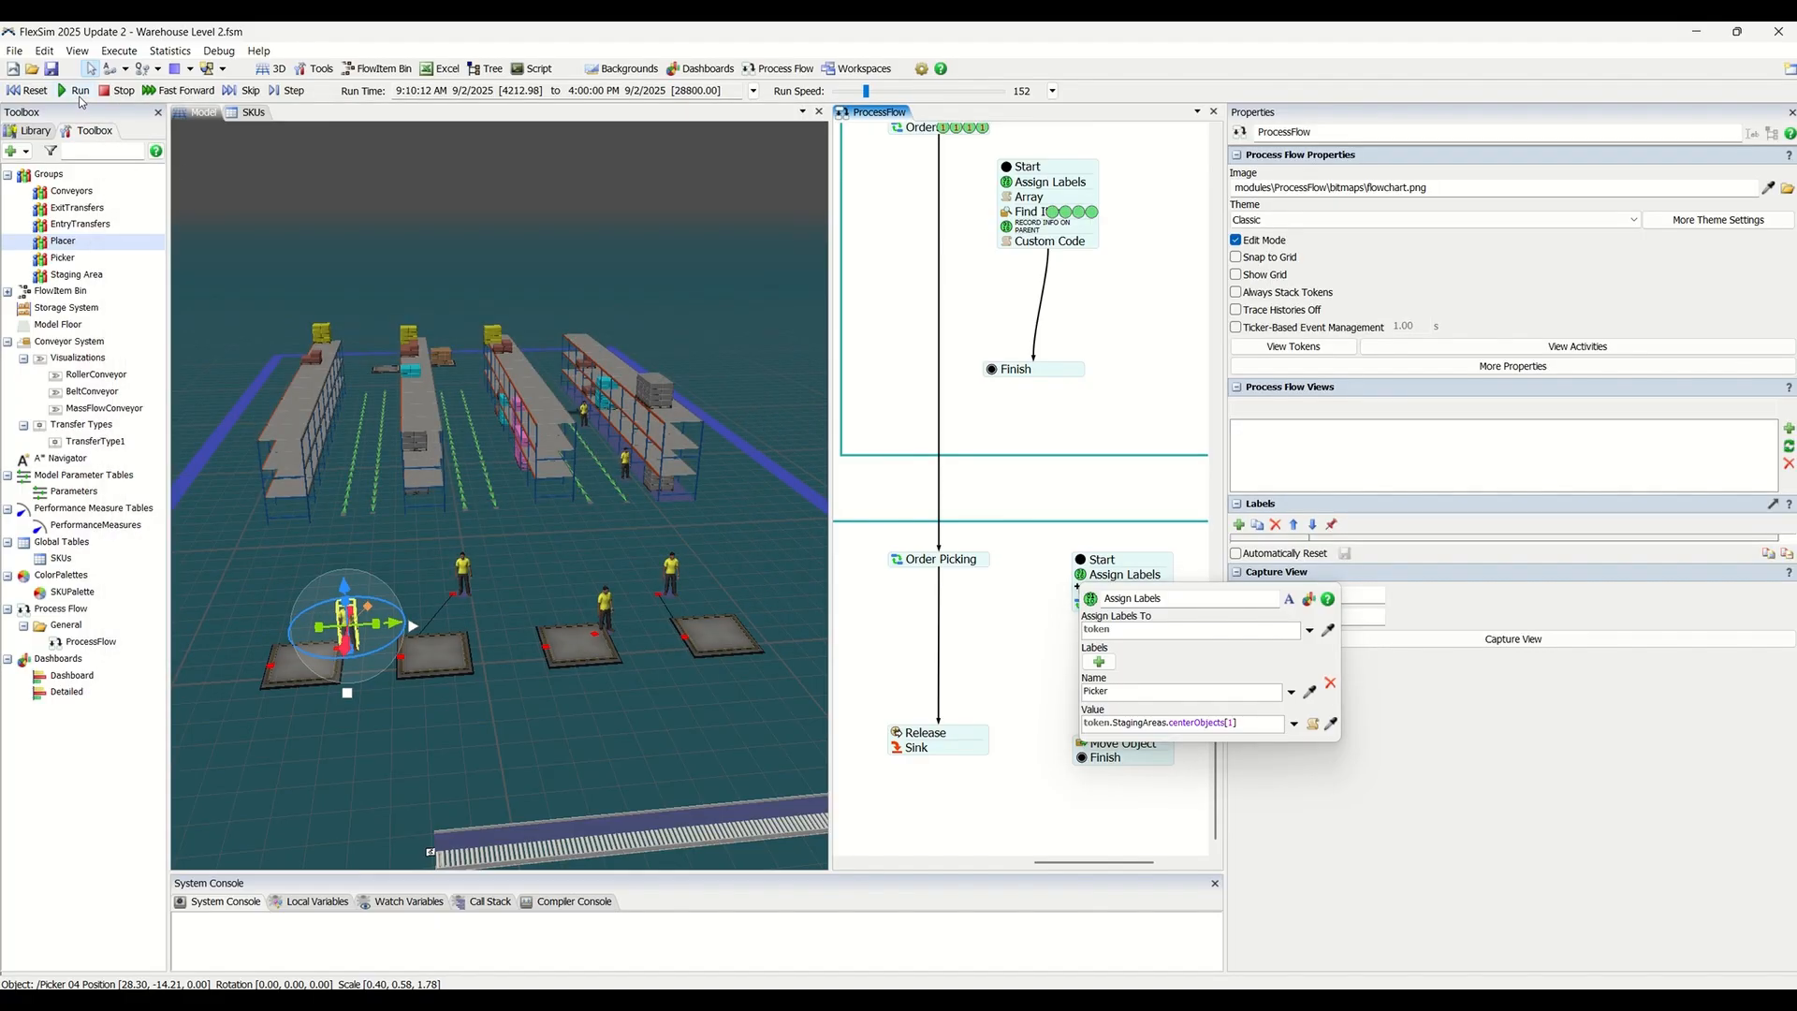
# - Raise the run speed to 1919 and run the model to the breakpoint in the Picker label code
pyautogui.click(918, 215)
pyautogui.click(900, 93)
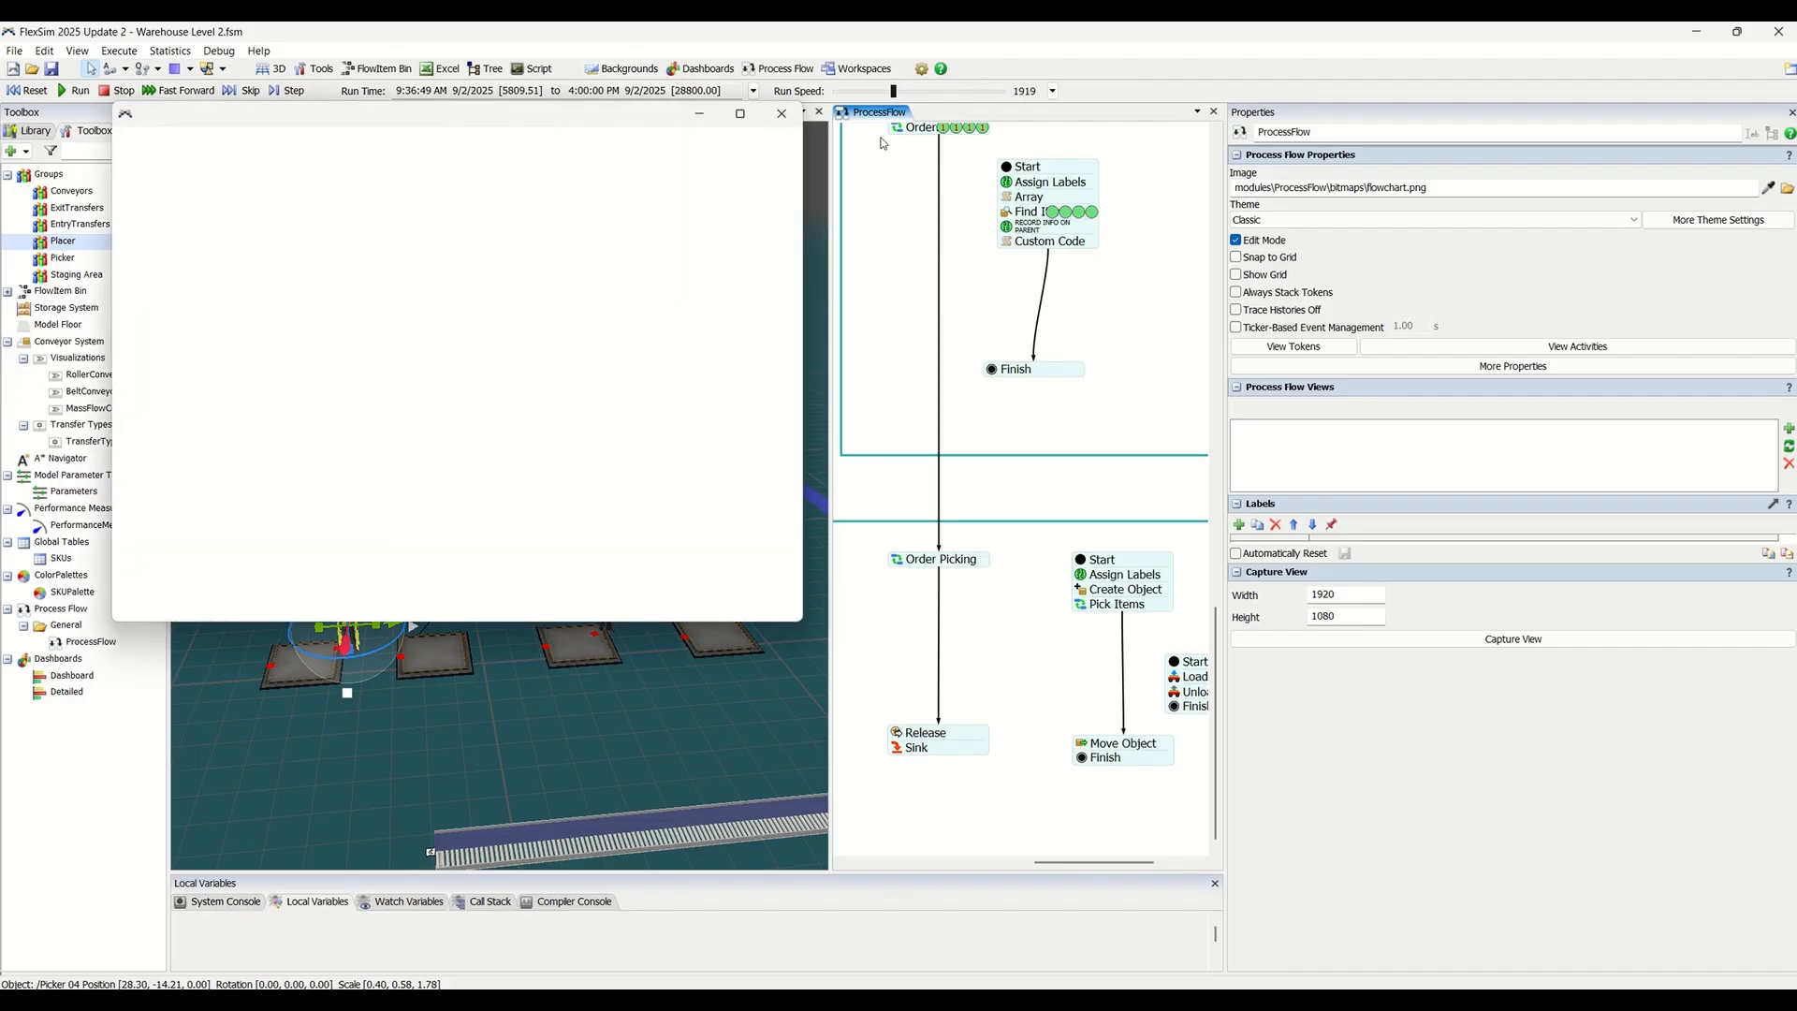
pyautogui.click(396, 155)
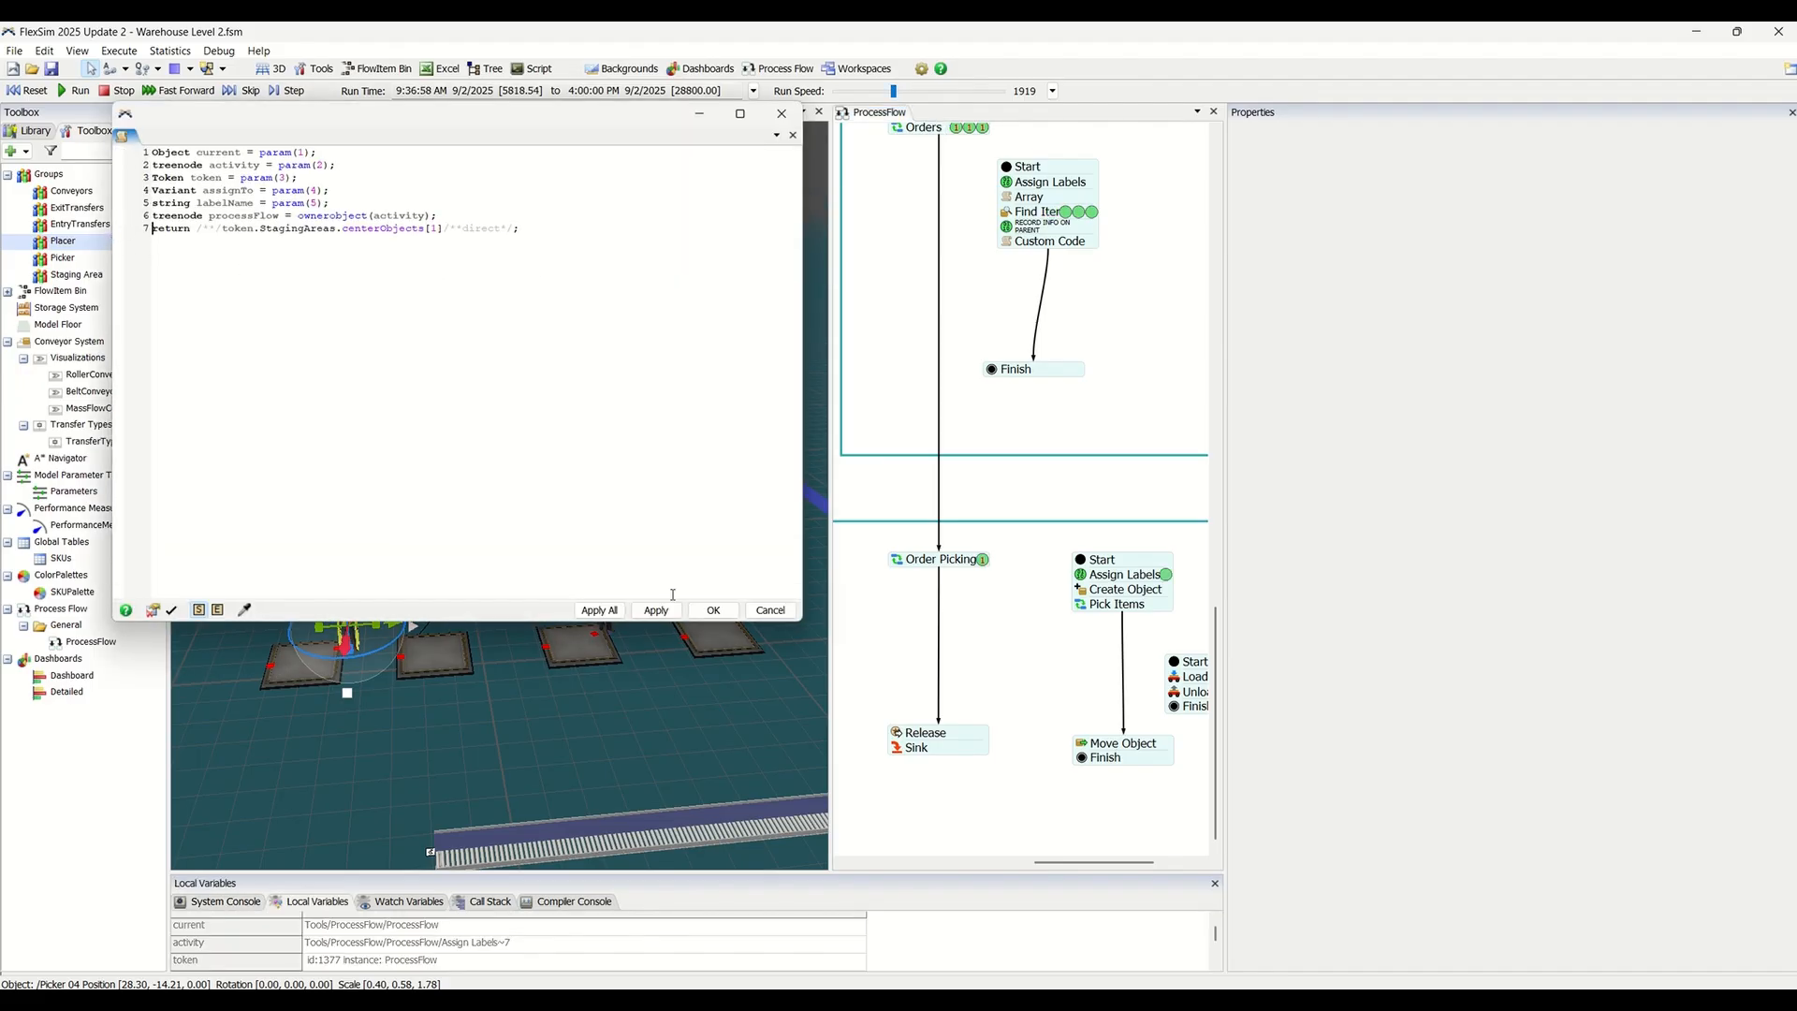
# - Inspect the order picking token's labels in Assign Labels and Create Object, focusing on its Picker label
pyautogui.click(1167, 575)
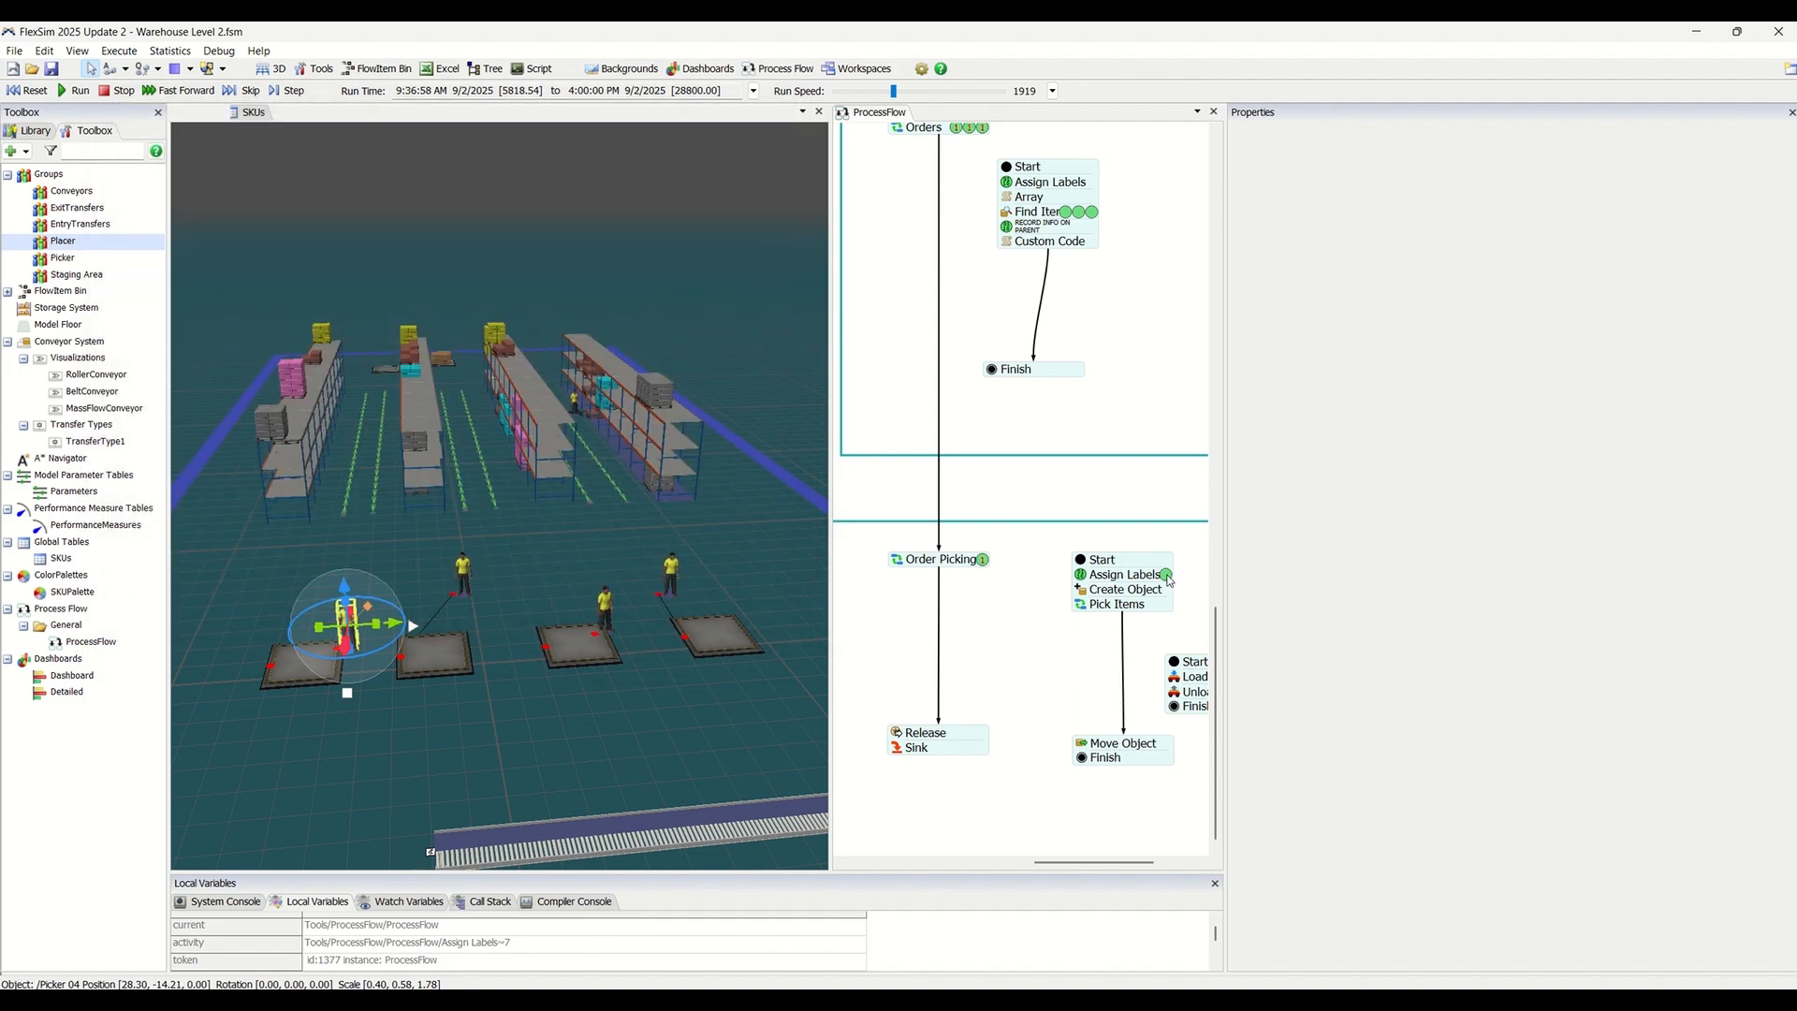
pyautogui.click(1167, 577)
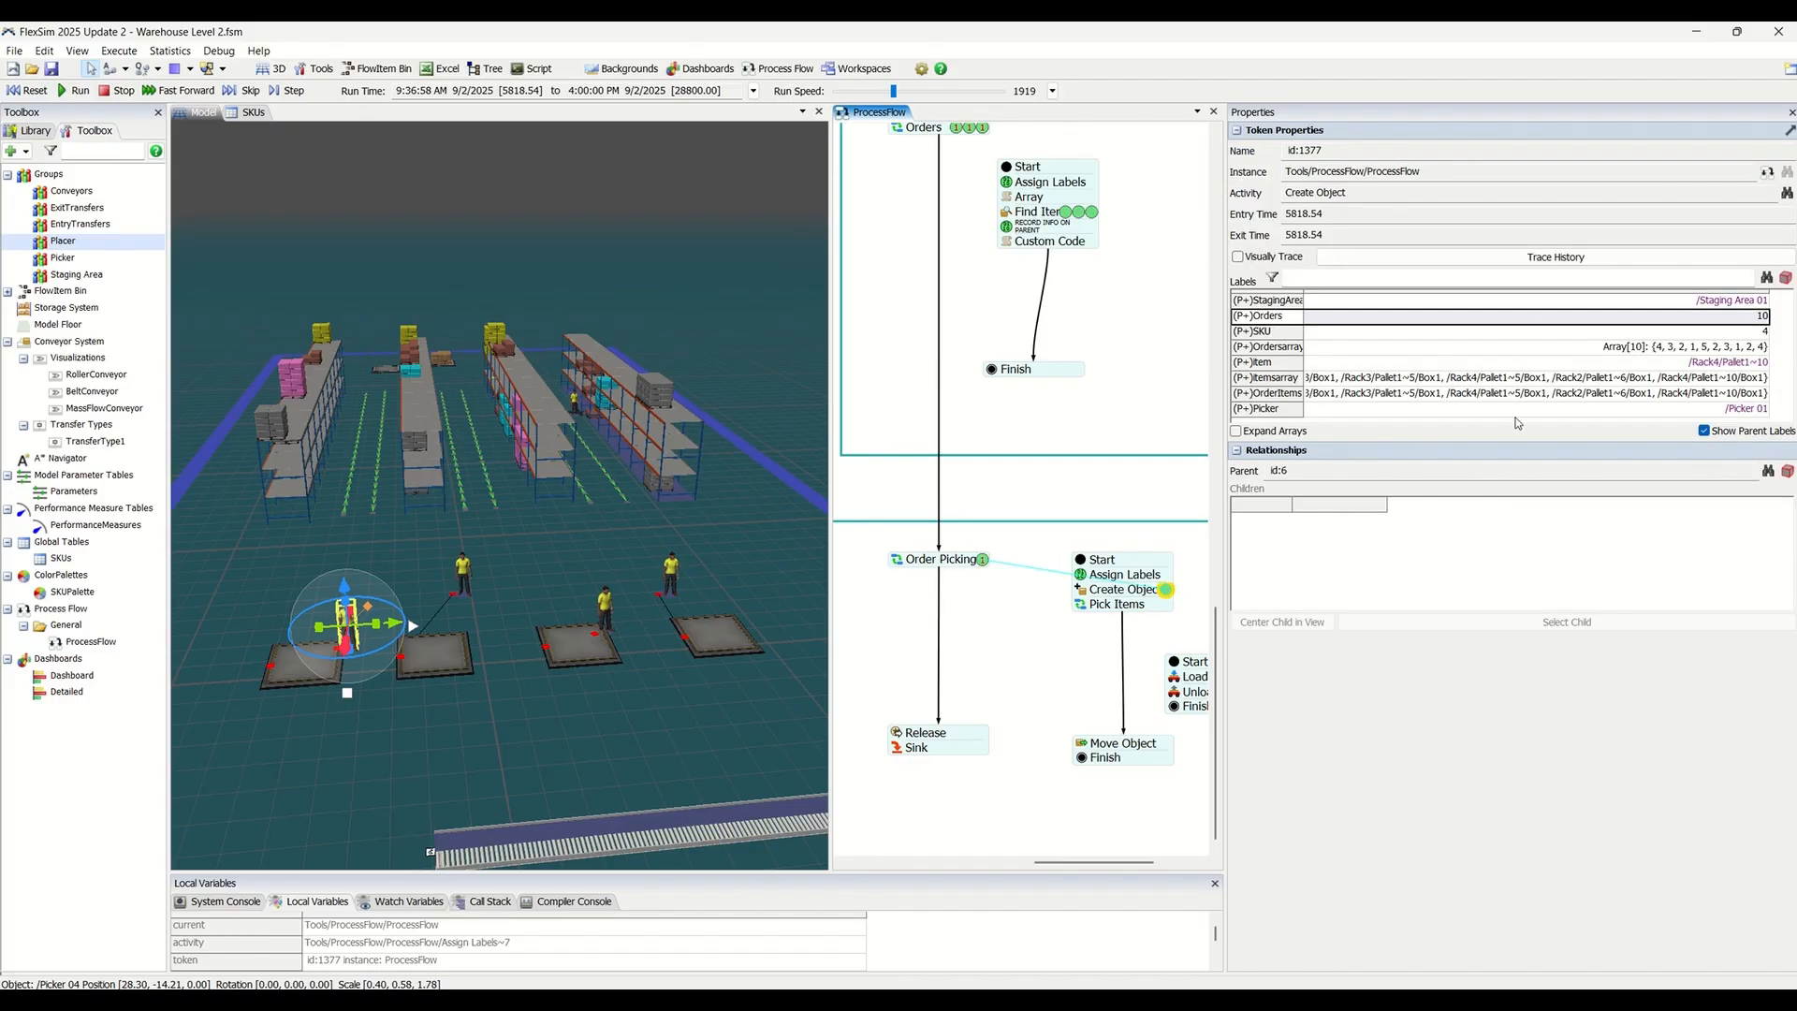
pyautogui.click(1343, 410)
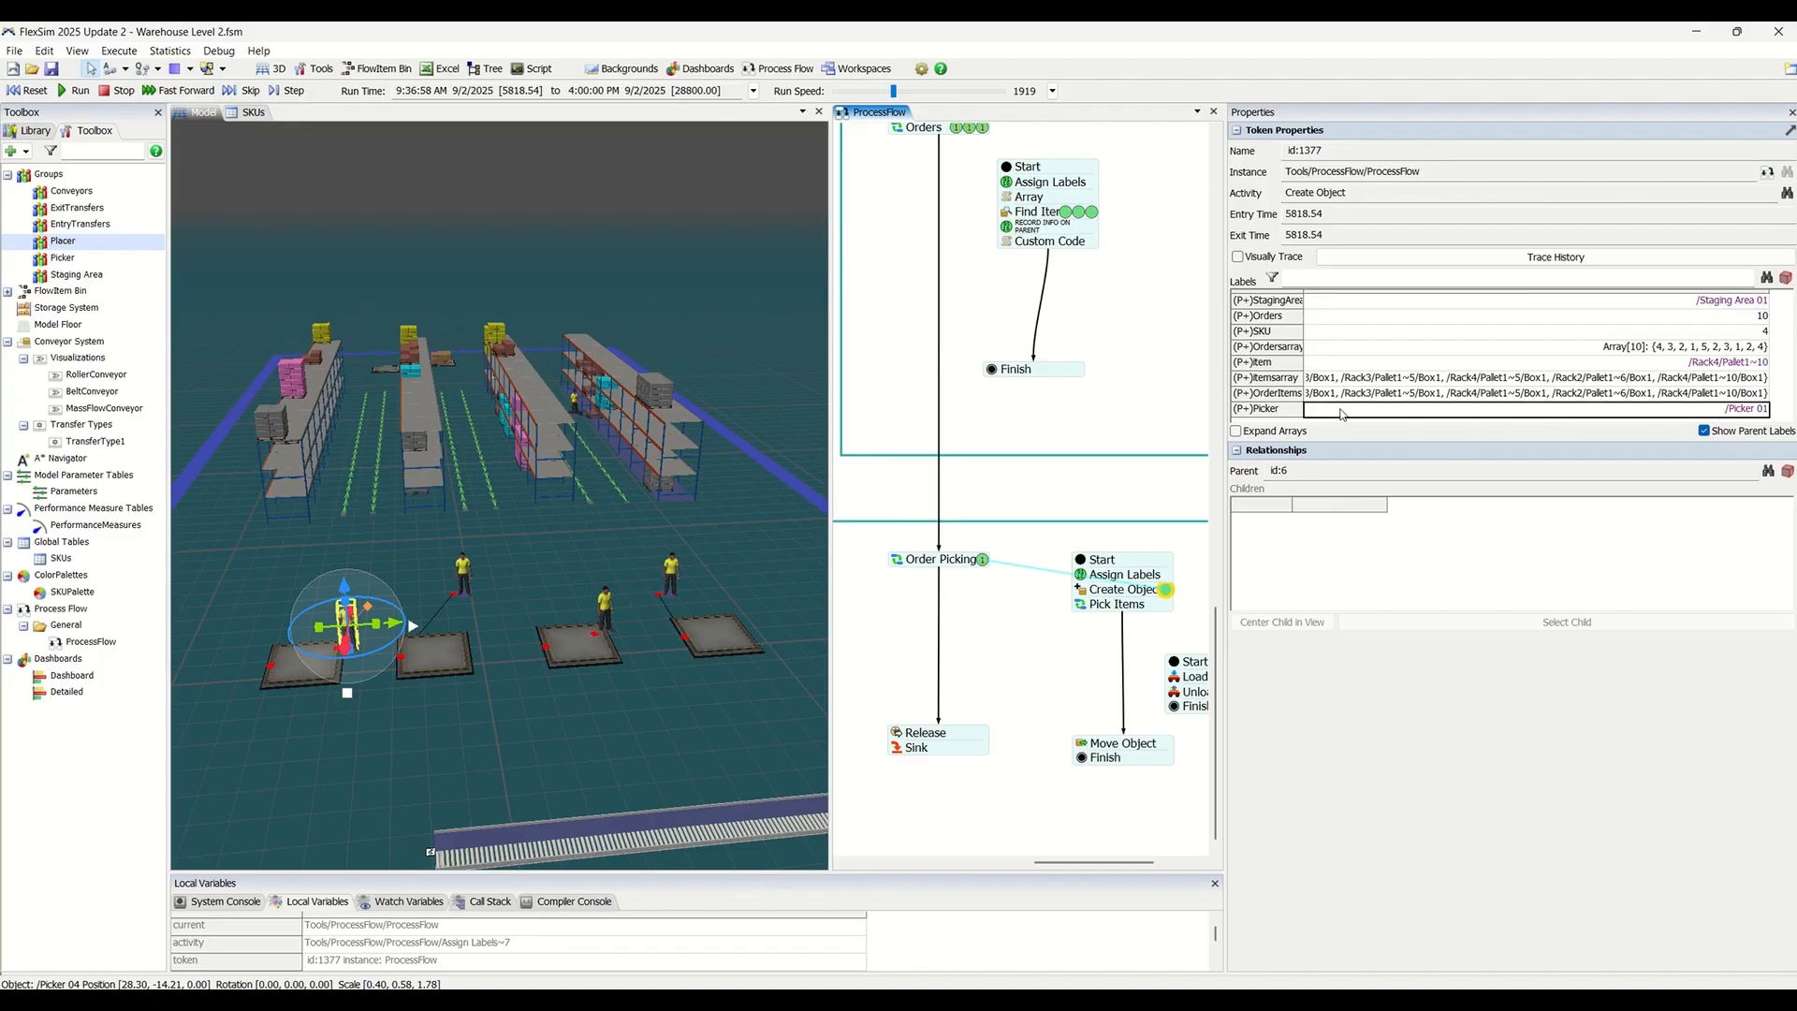
pyautogui.doubleClick(1082, 573)
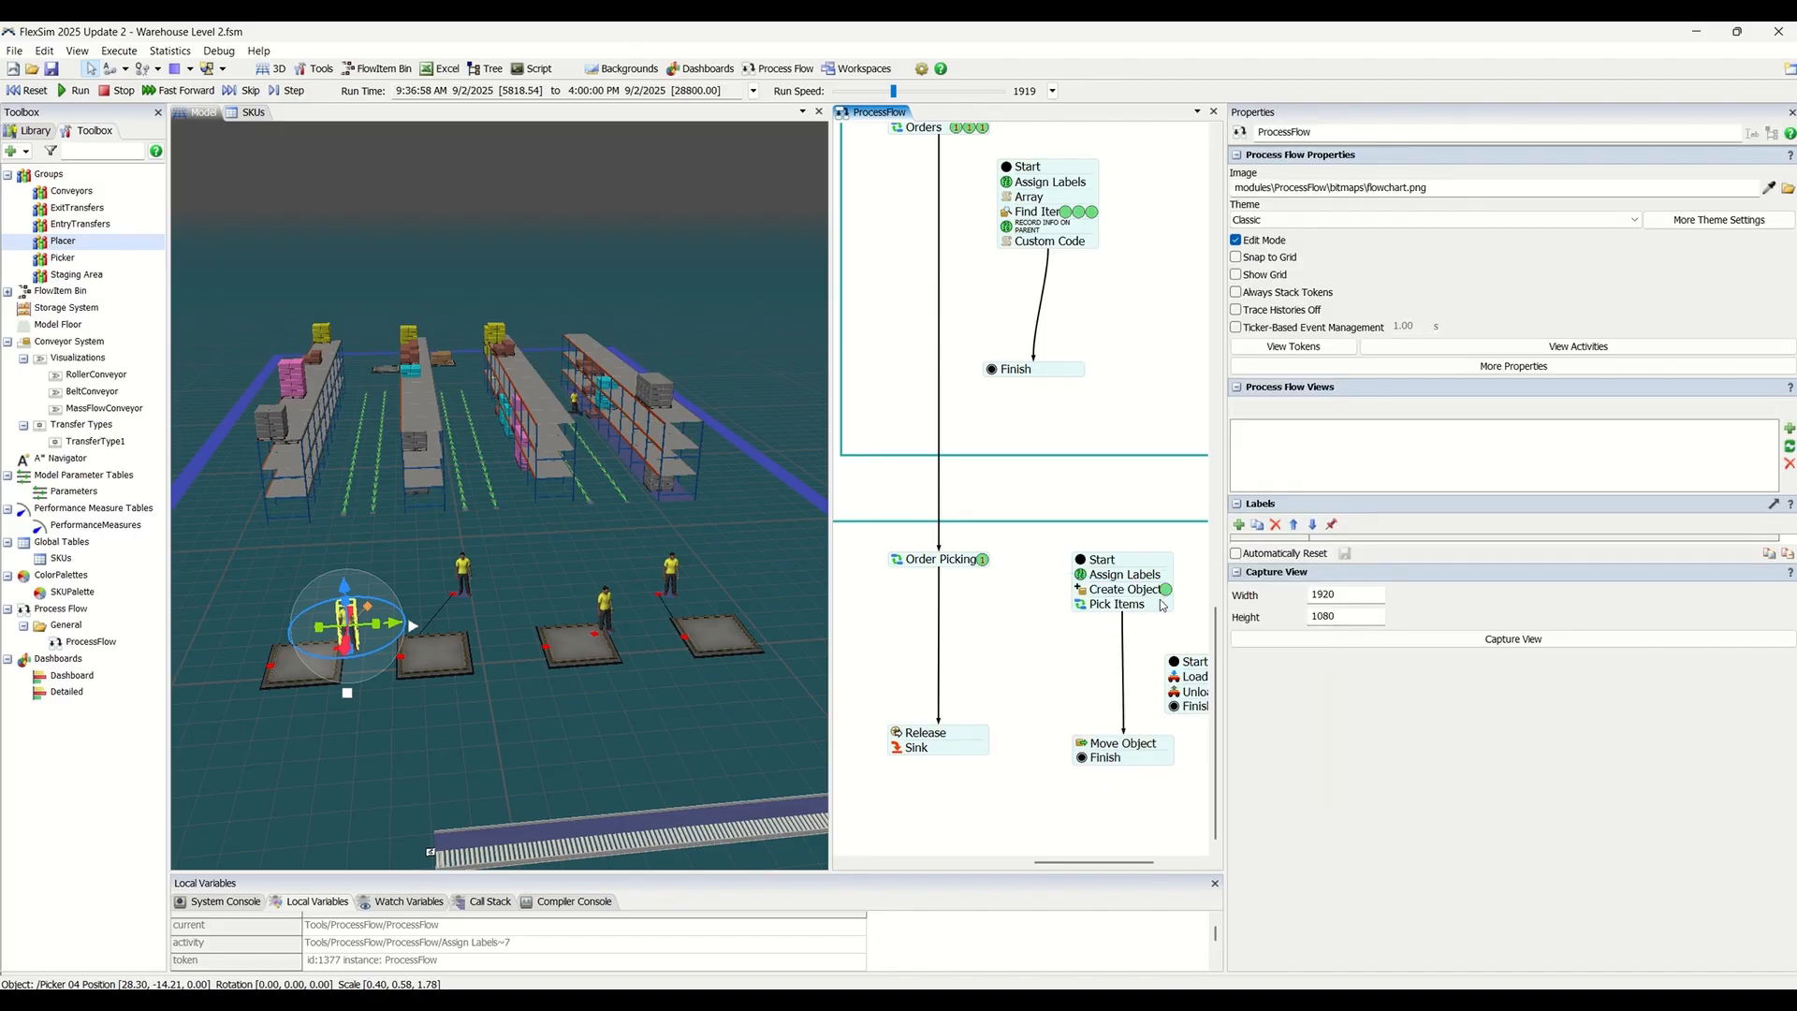
pyautogui.click(1165, 589)
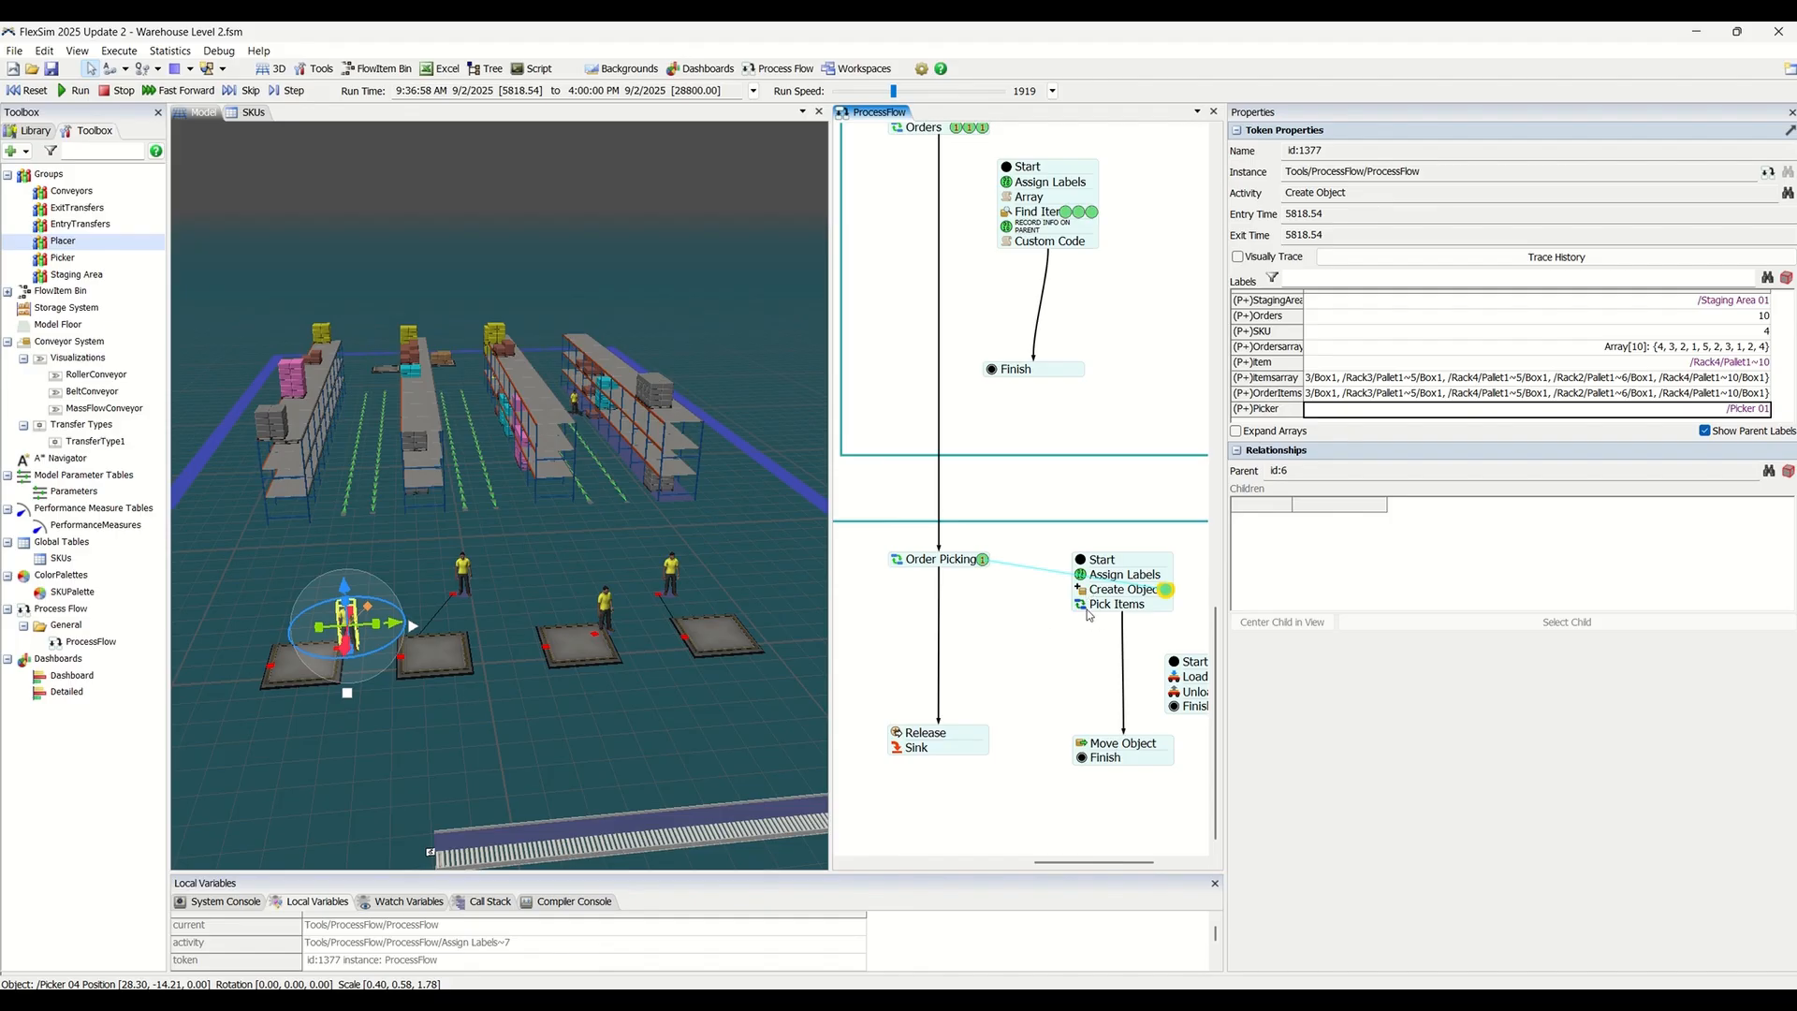
# - Reduce the run speed to 1.15 and run the model through the load and unload activities of Pick Items
pyautogui.click(838, 93)
pyautogui.moveTo(838, 93); pyautogui.dragTo(844, 92)
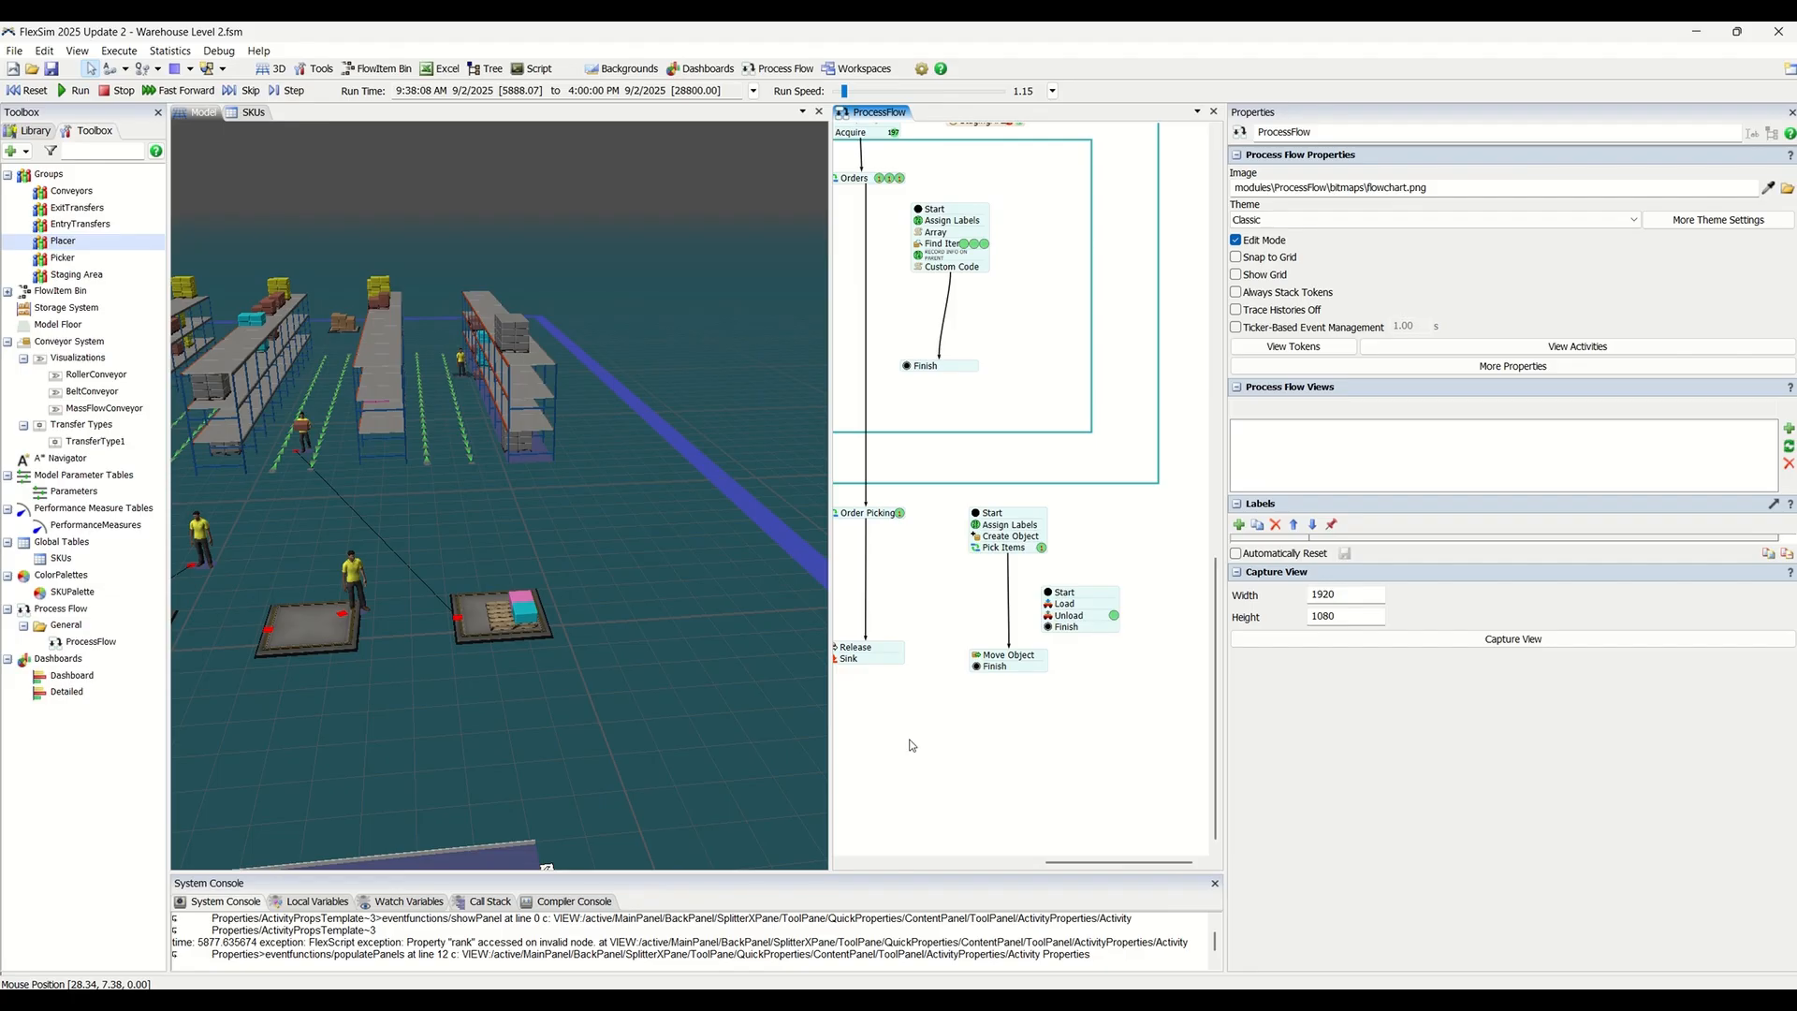
# - Examine the complete Order Fulfillment flow from Source to Sink and the staging areas and pallet in the 3D view
pyautogui.scroll(-2, 921, 698)
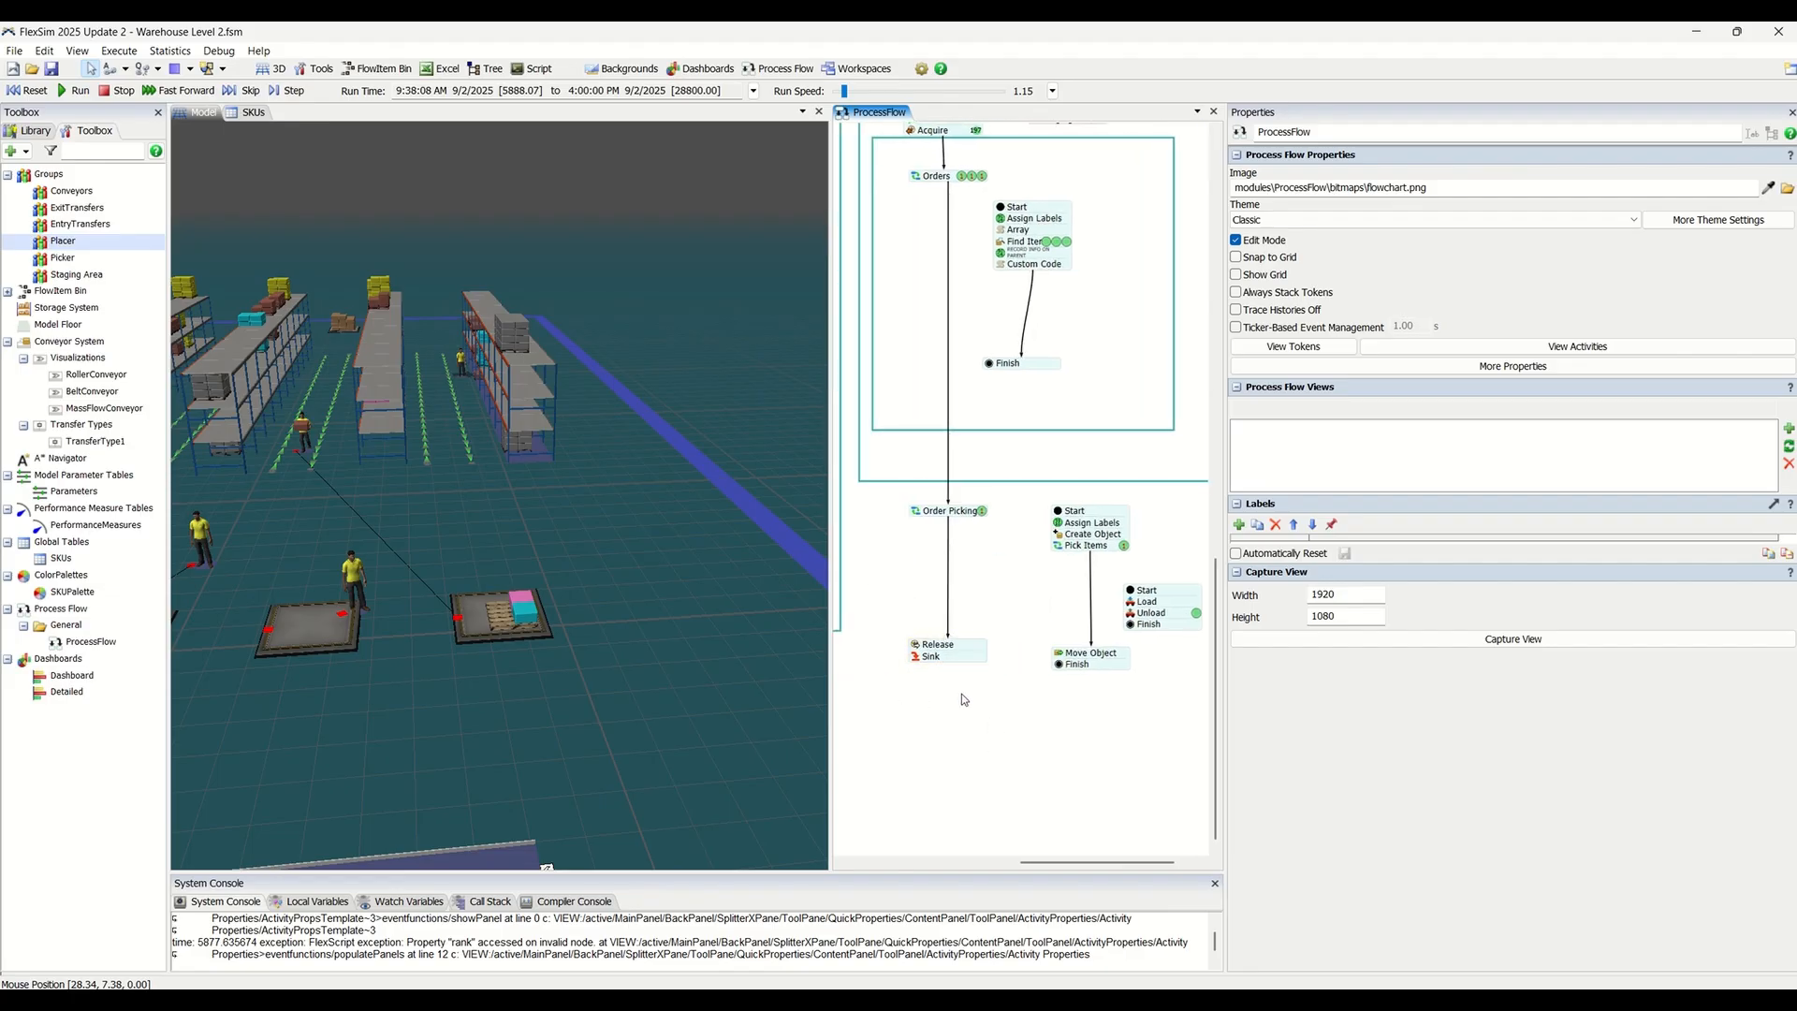
pyautogui.scroll(-2, 962, 694)
pyautogui.scroll(1, 975, 316)
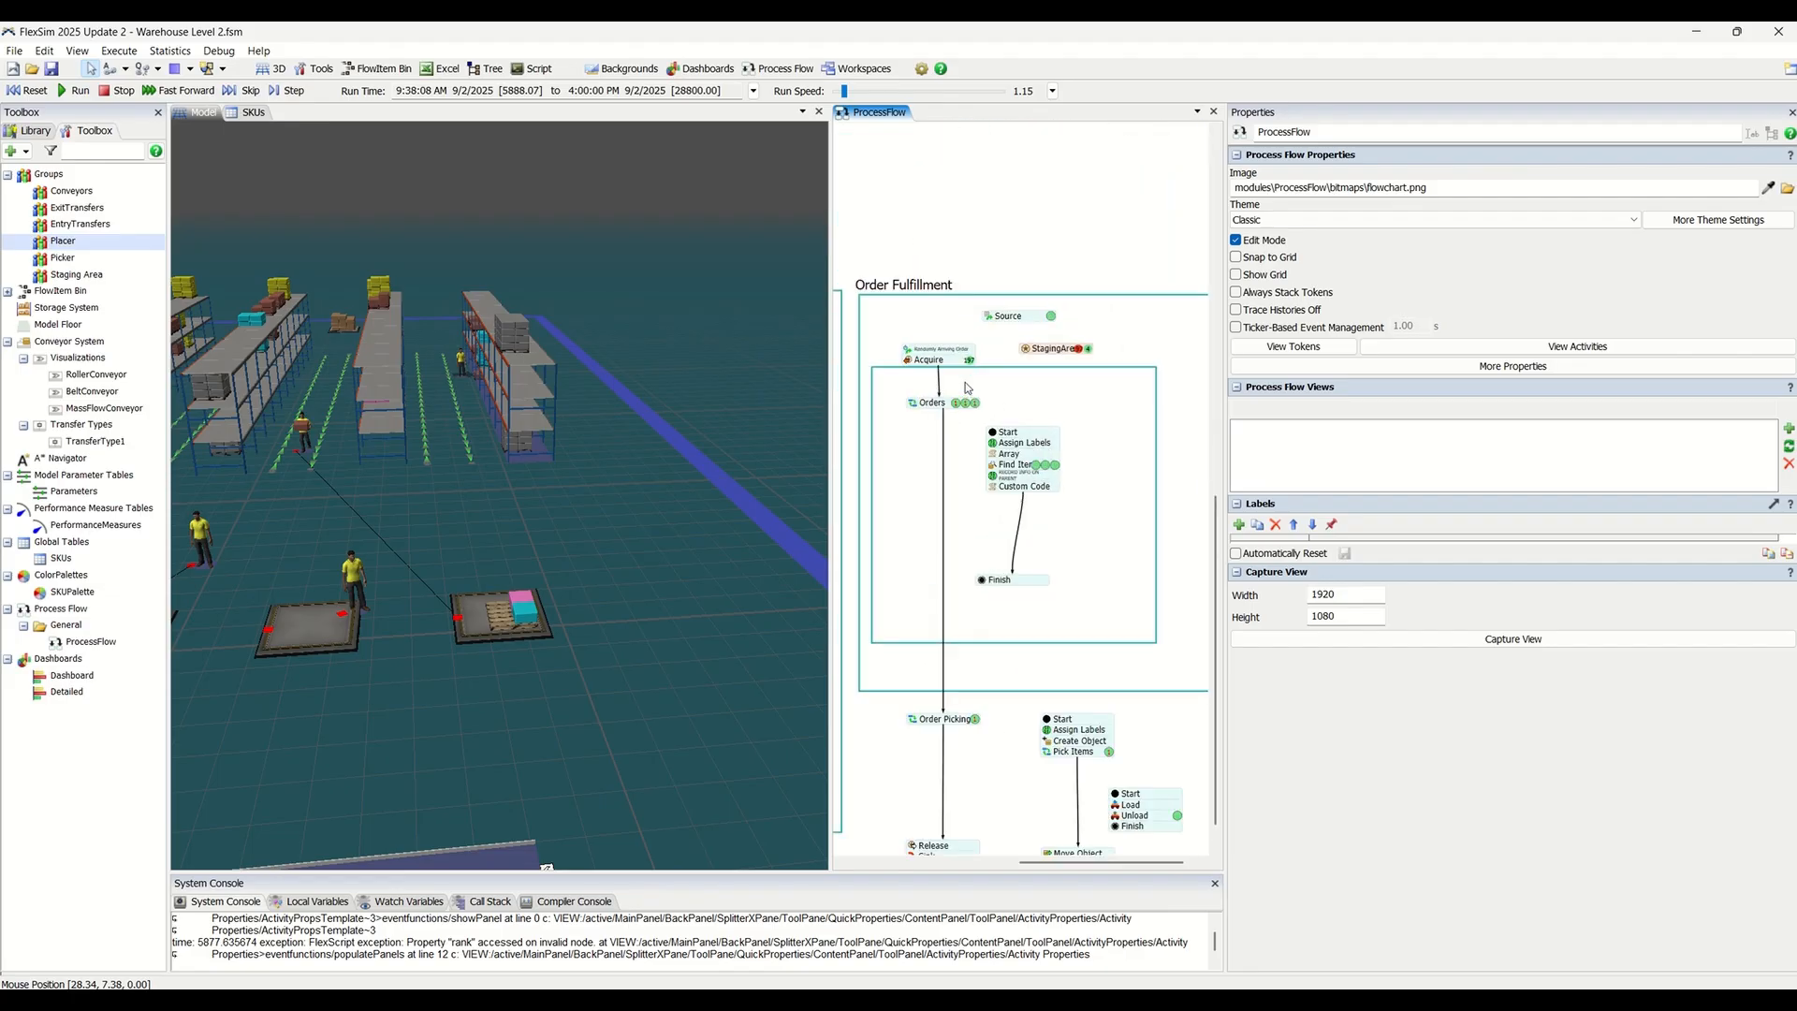
pyautogui.scroll(2, 973, 183)
pyautogui.scroll(-2, 973, 183)
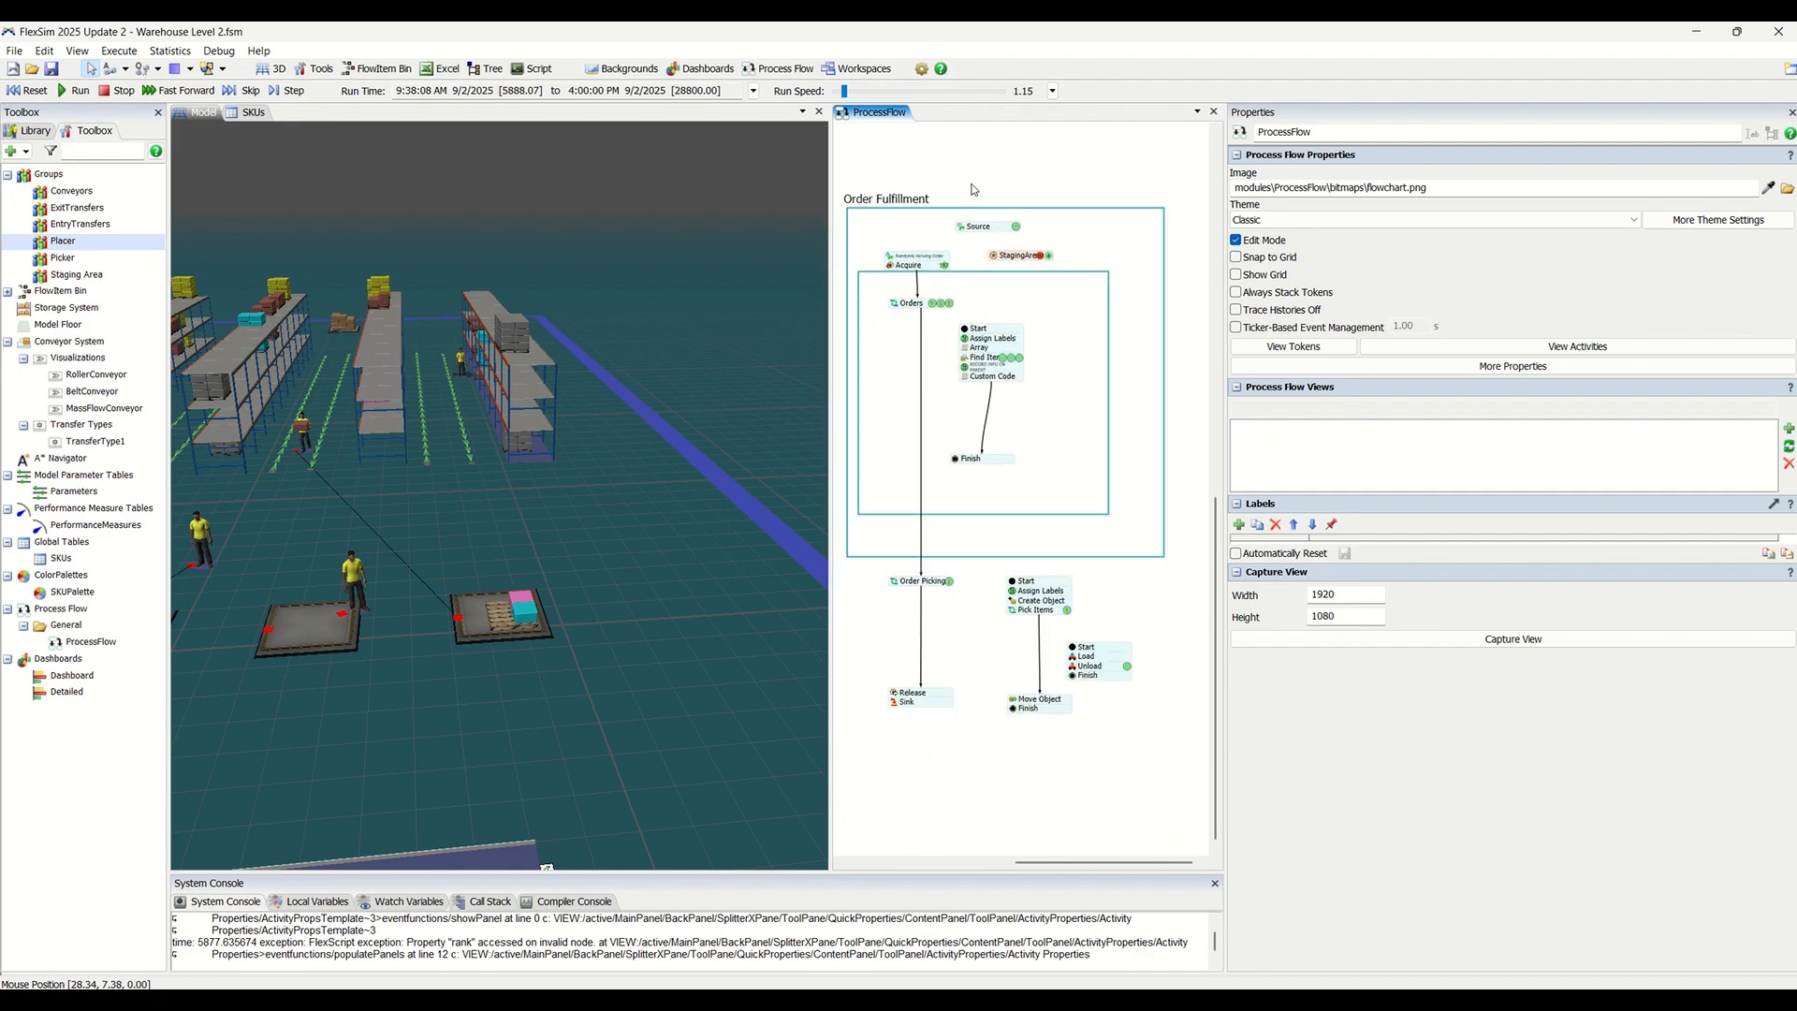
pyautogui.scroll(1, 978, 574)
pyautogui.moveTo(976, 571); pyautogui.dragTo(976, 601)
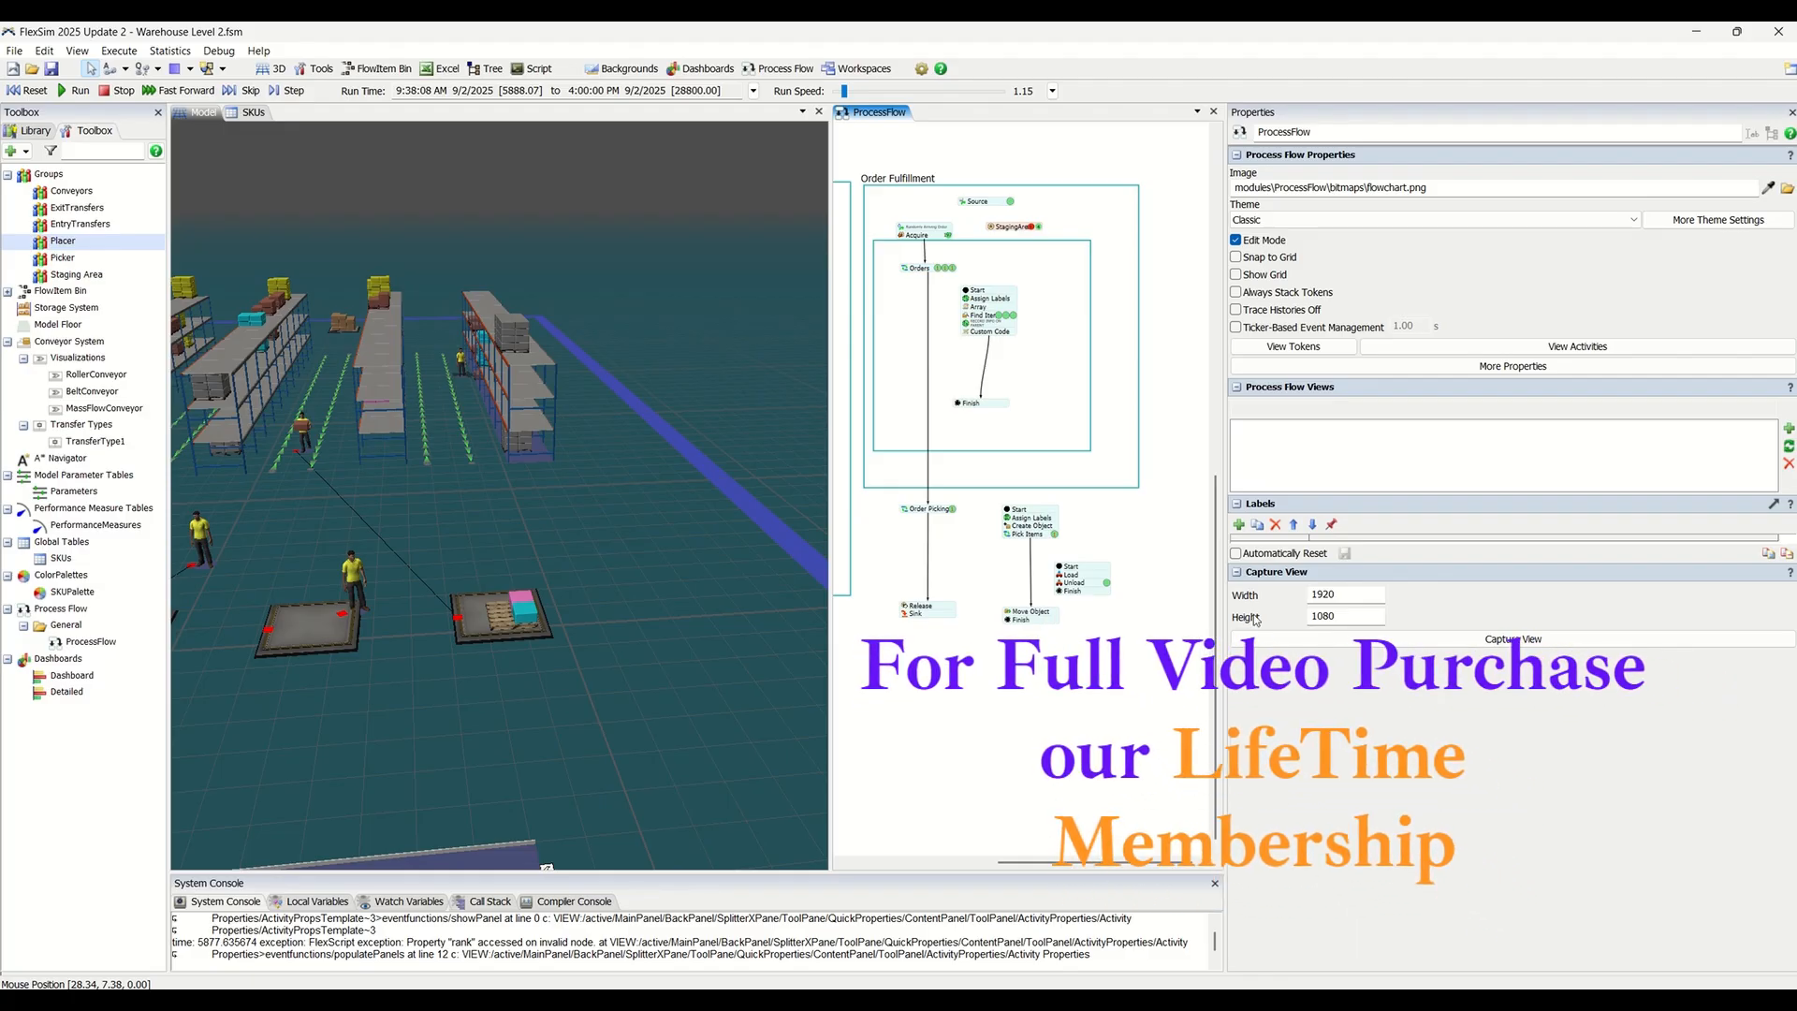
pyautogui.scroll(-3, 578, 789)
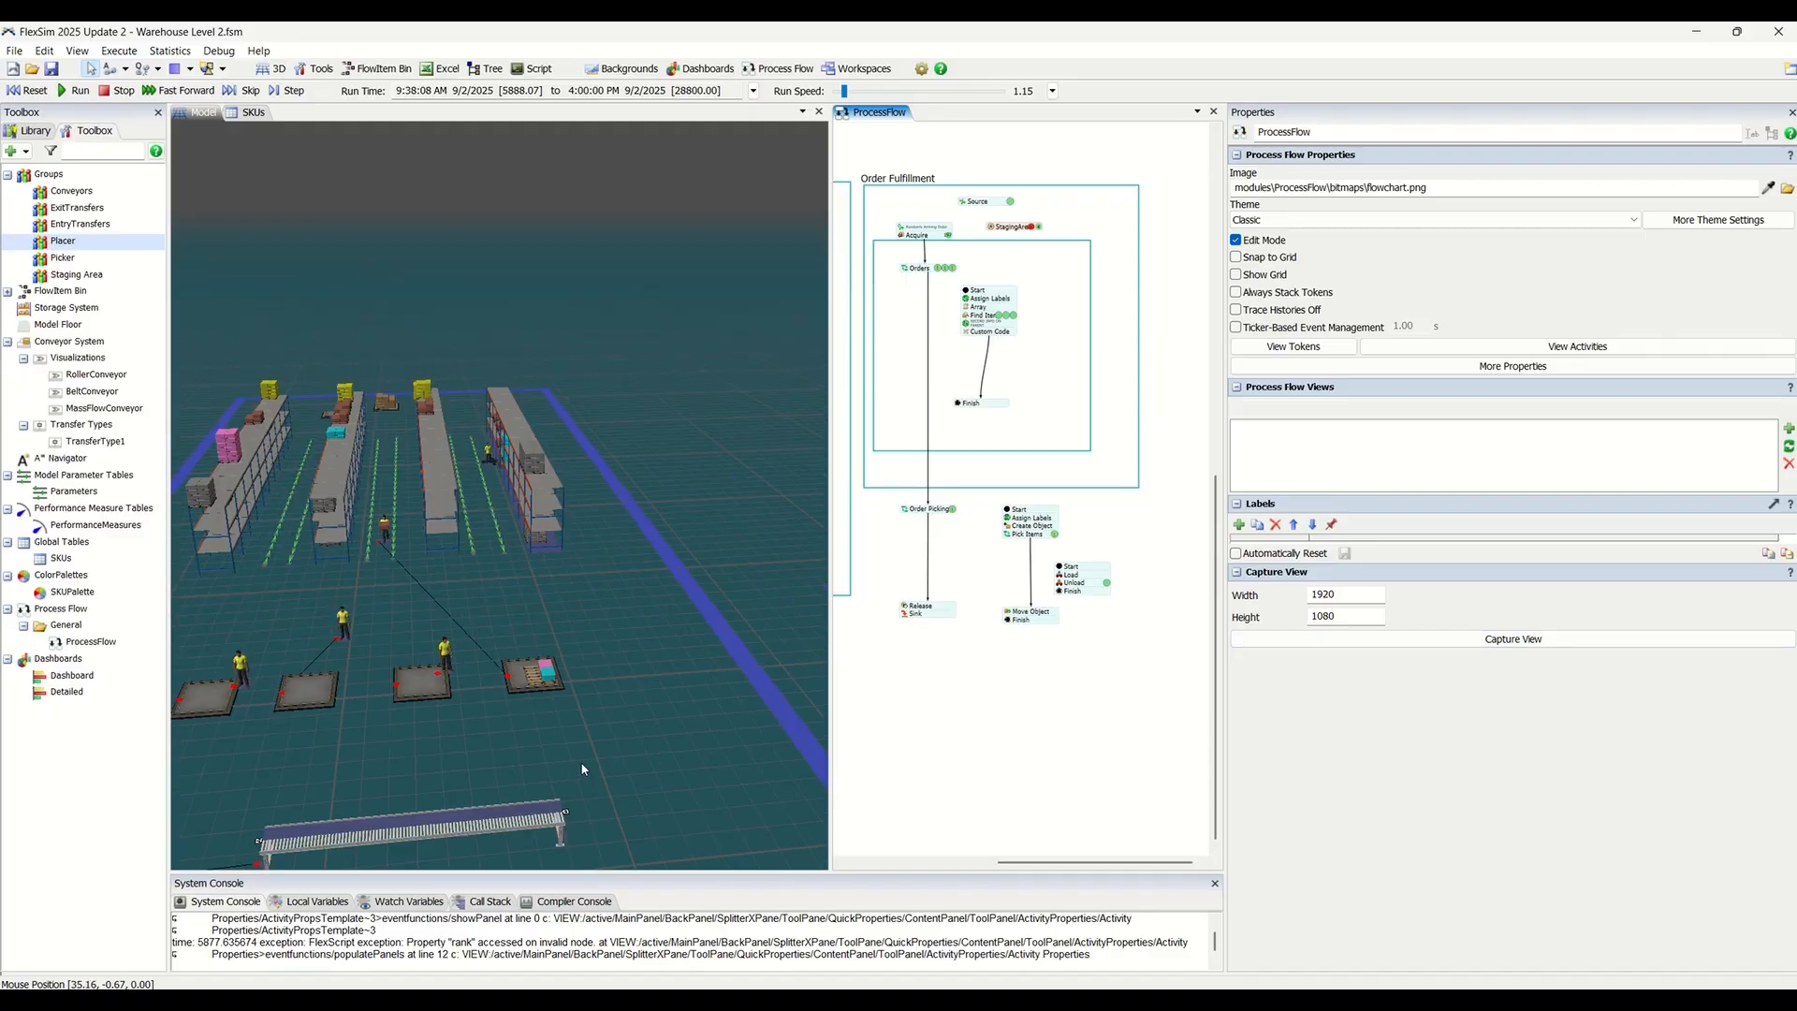
pyautogui.click(526, 653)
pyautogui.scroll(-2, 528, 653)
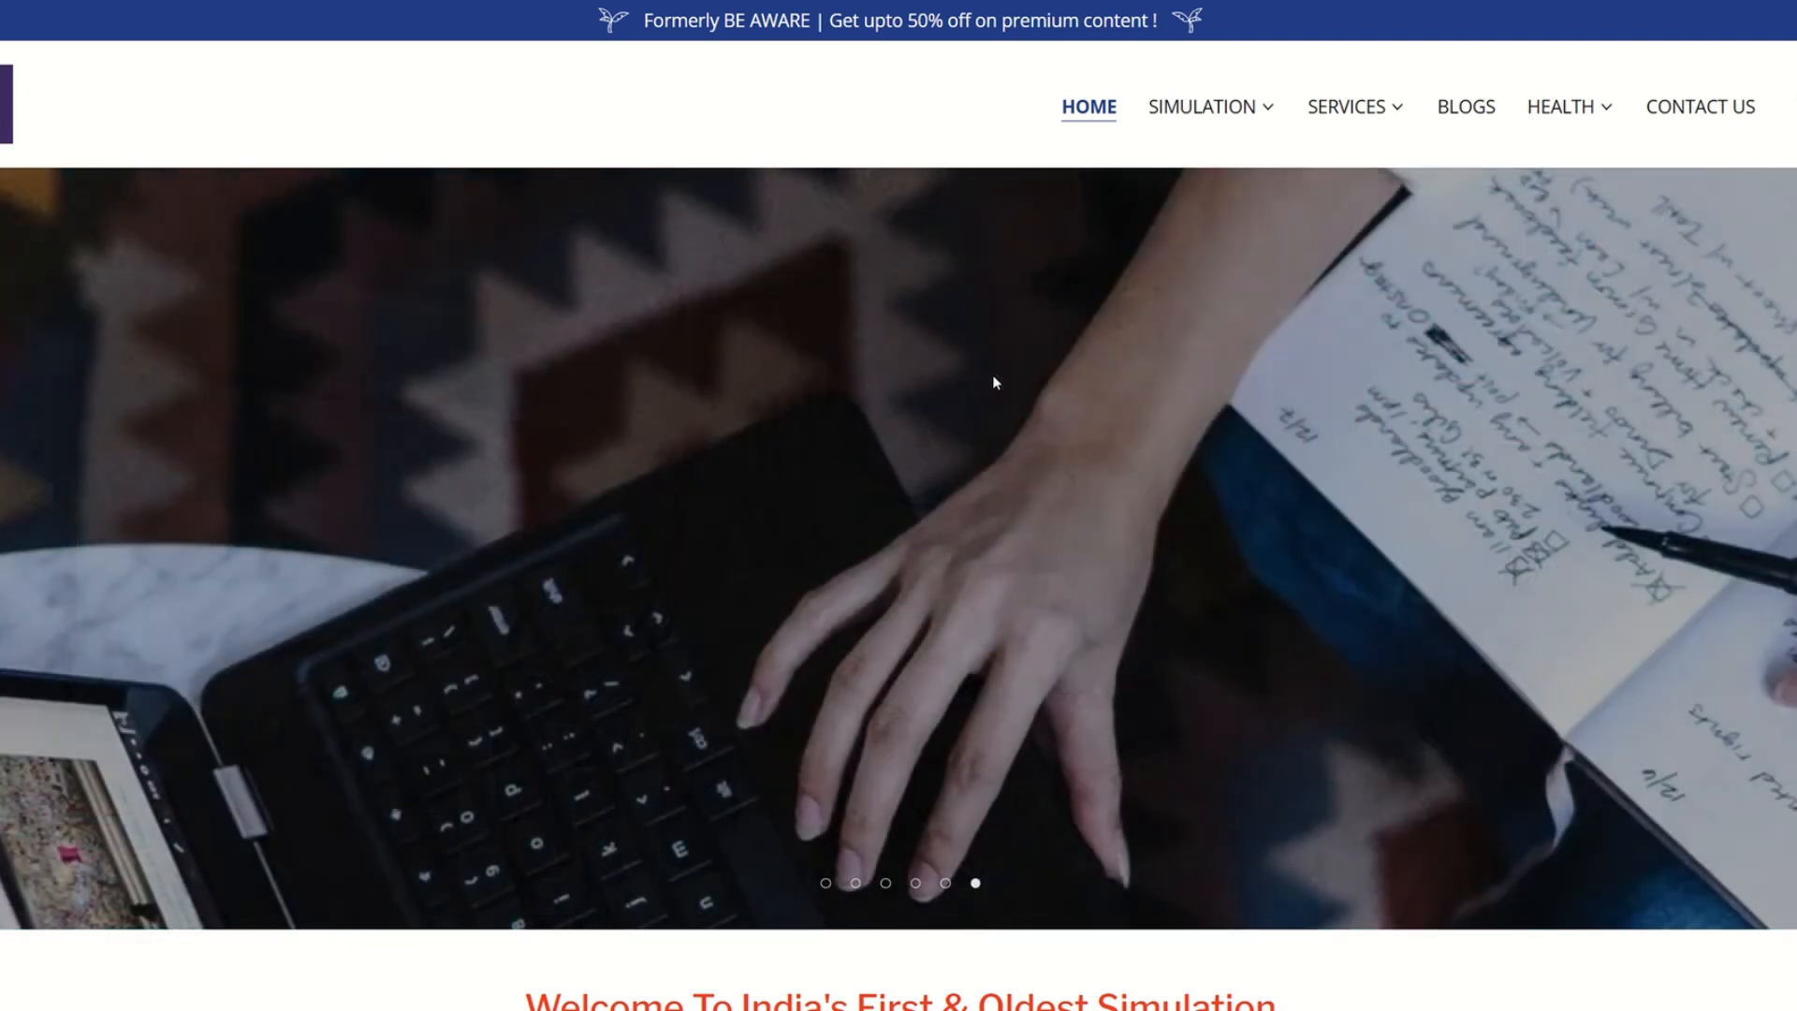
# - Switch to the LeanSimCorp website and browse its home page down to the Simulation Solutions and Why LeanSimCorp sections
pyautogui.scroll(-10, 1121, 371)
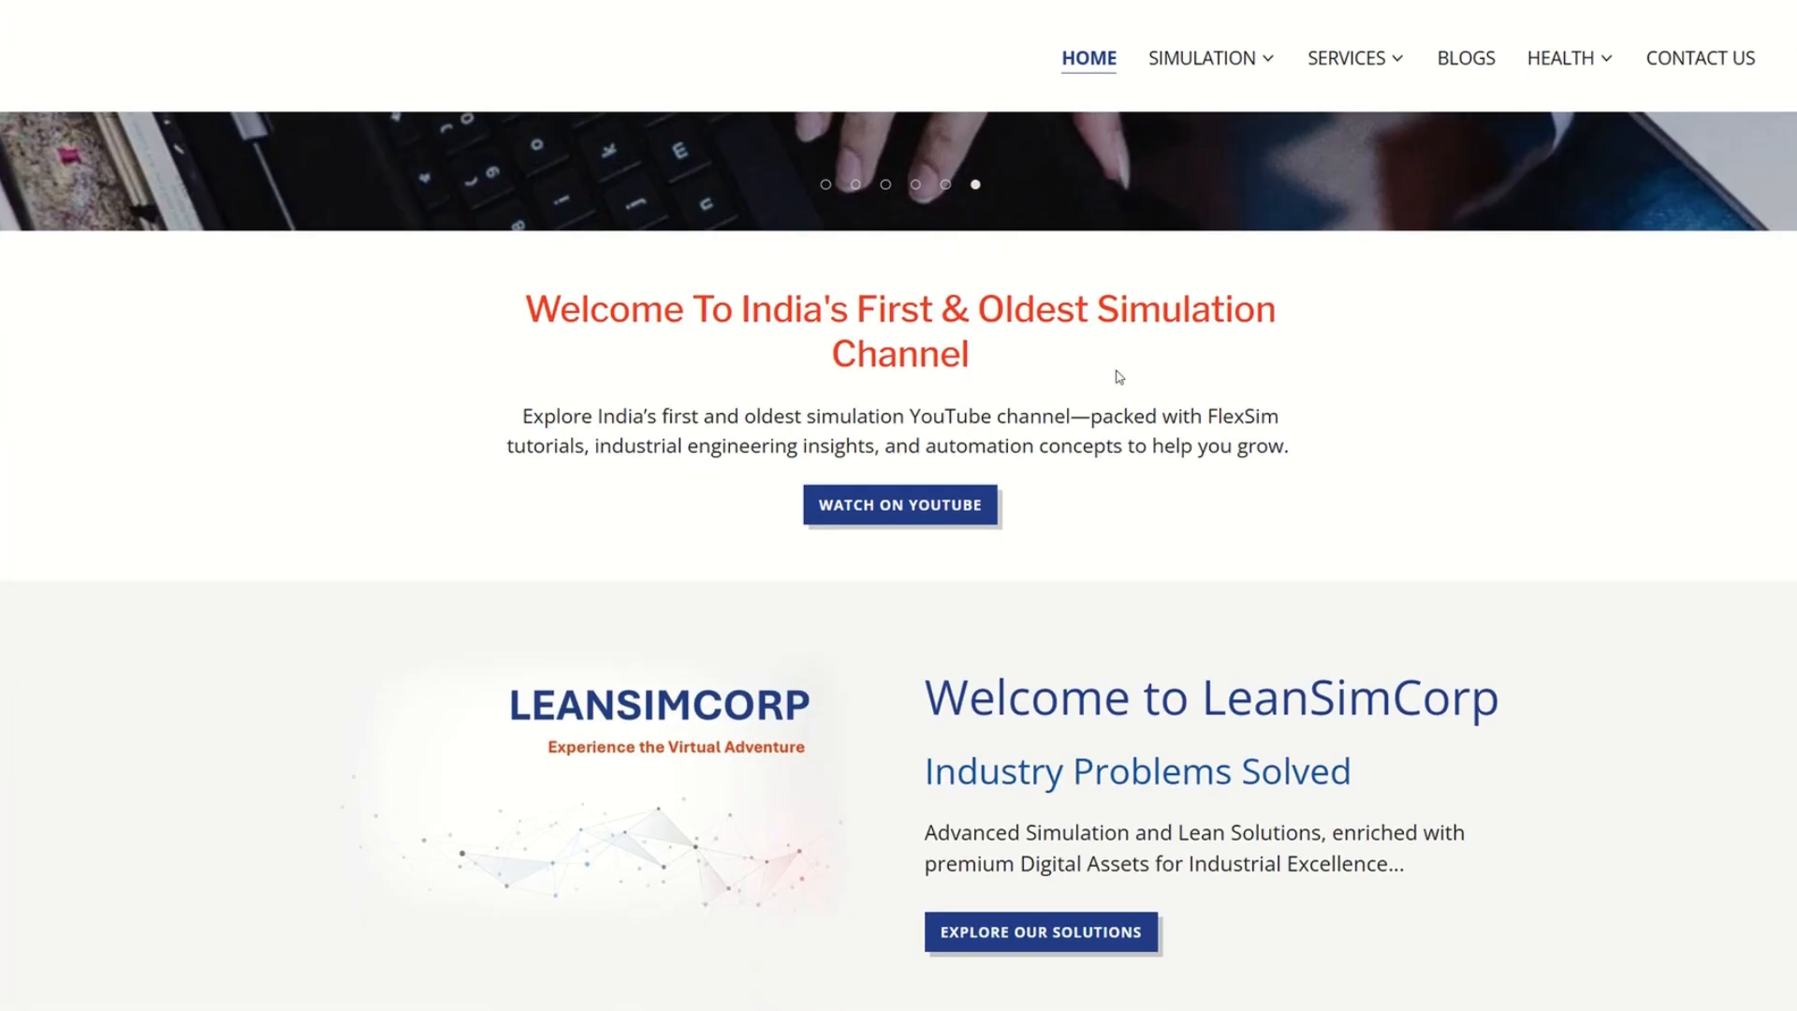
pyautogui.scroll(-7, 1119, 376)
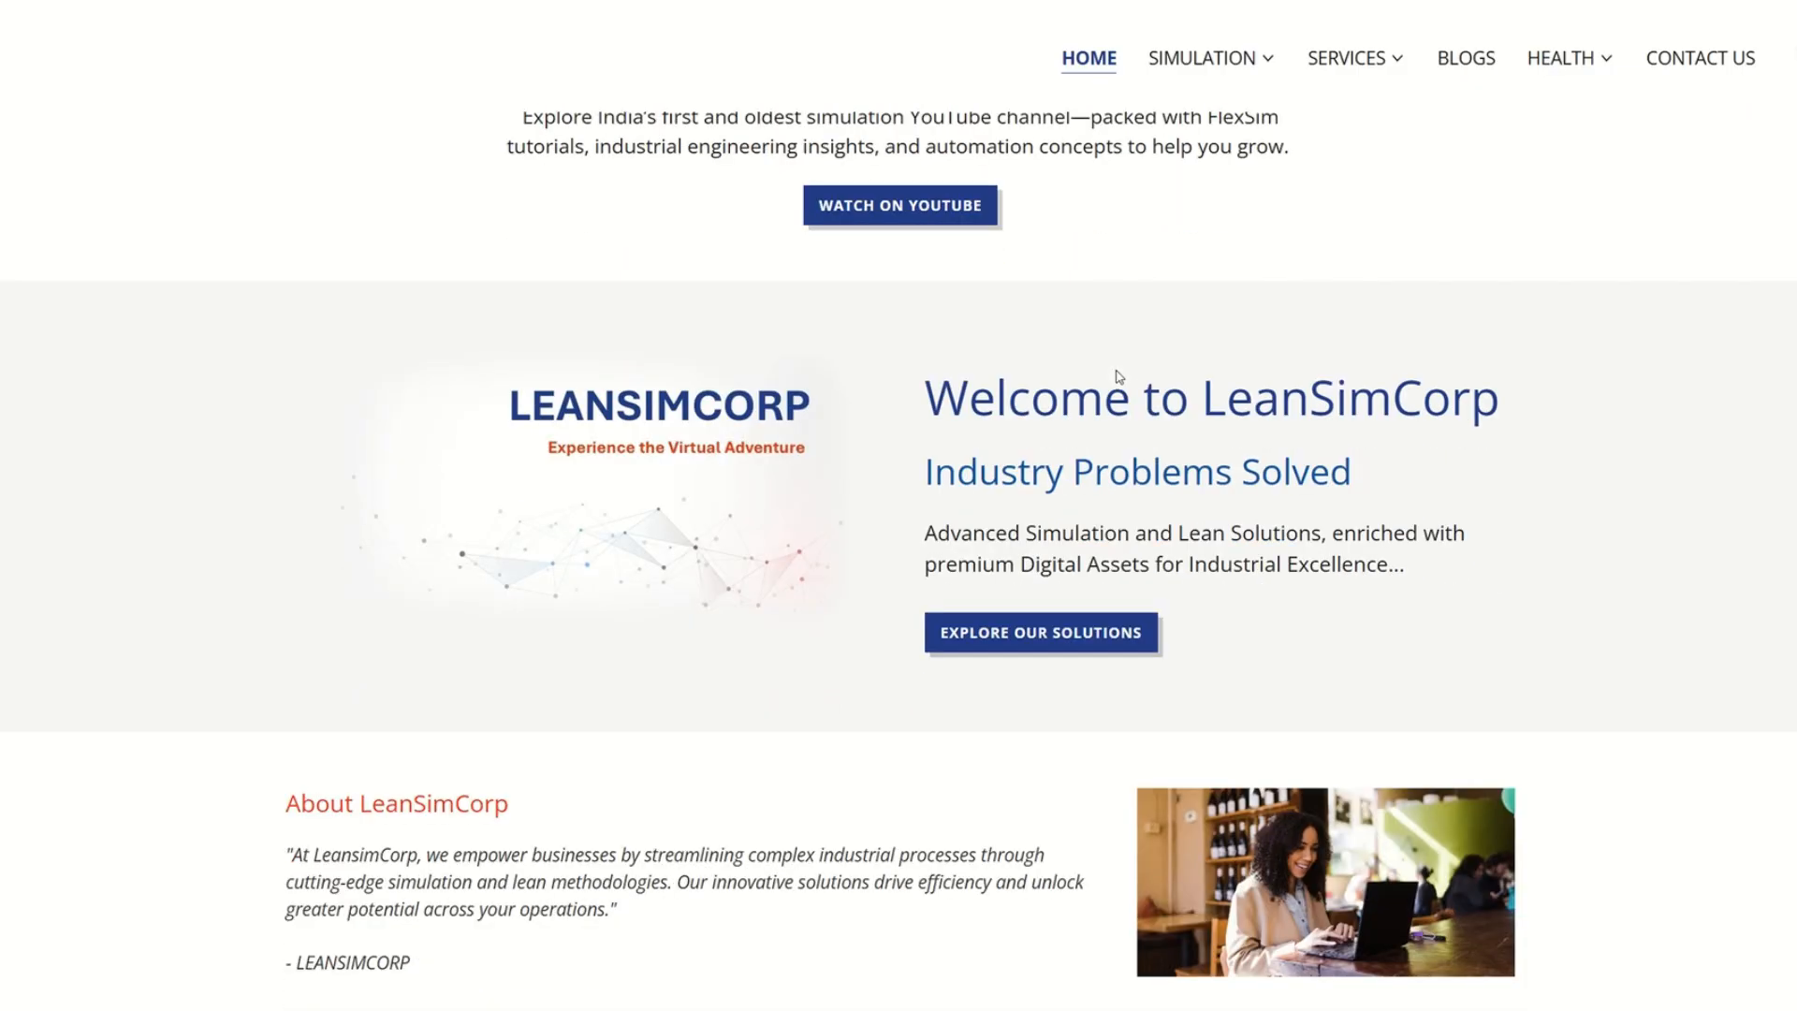
pyautogui.scroll(-2, 1119, 377)
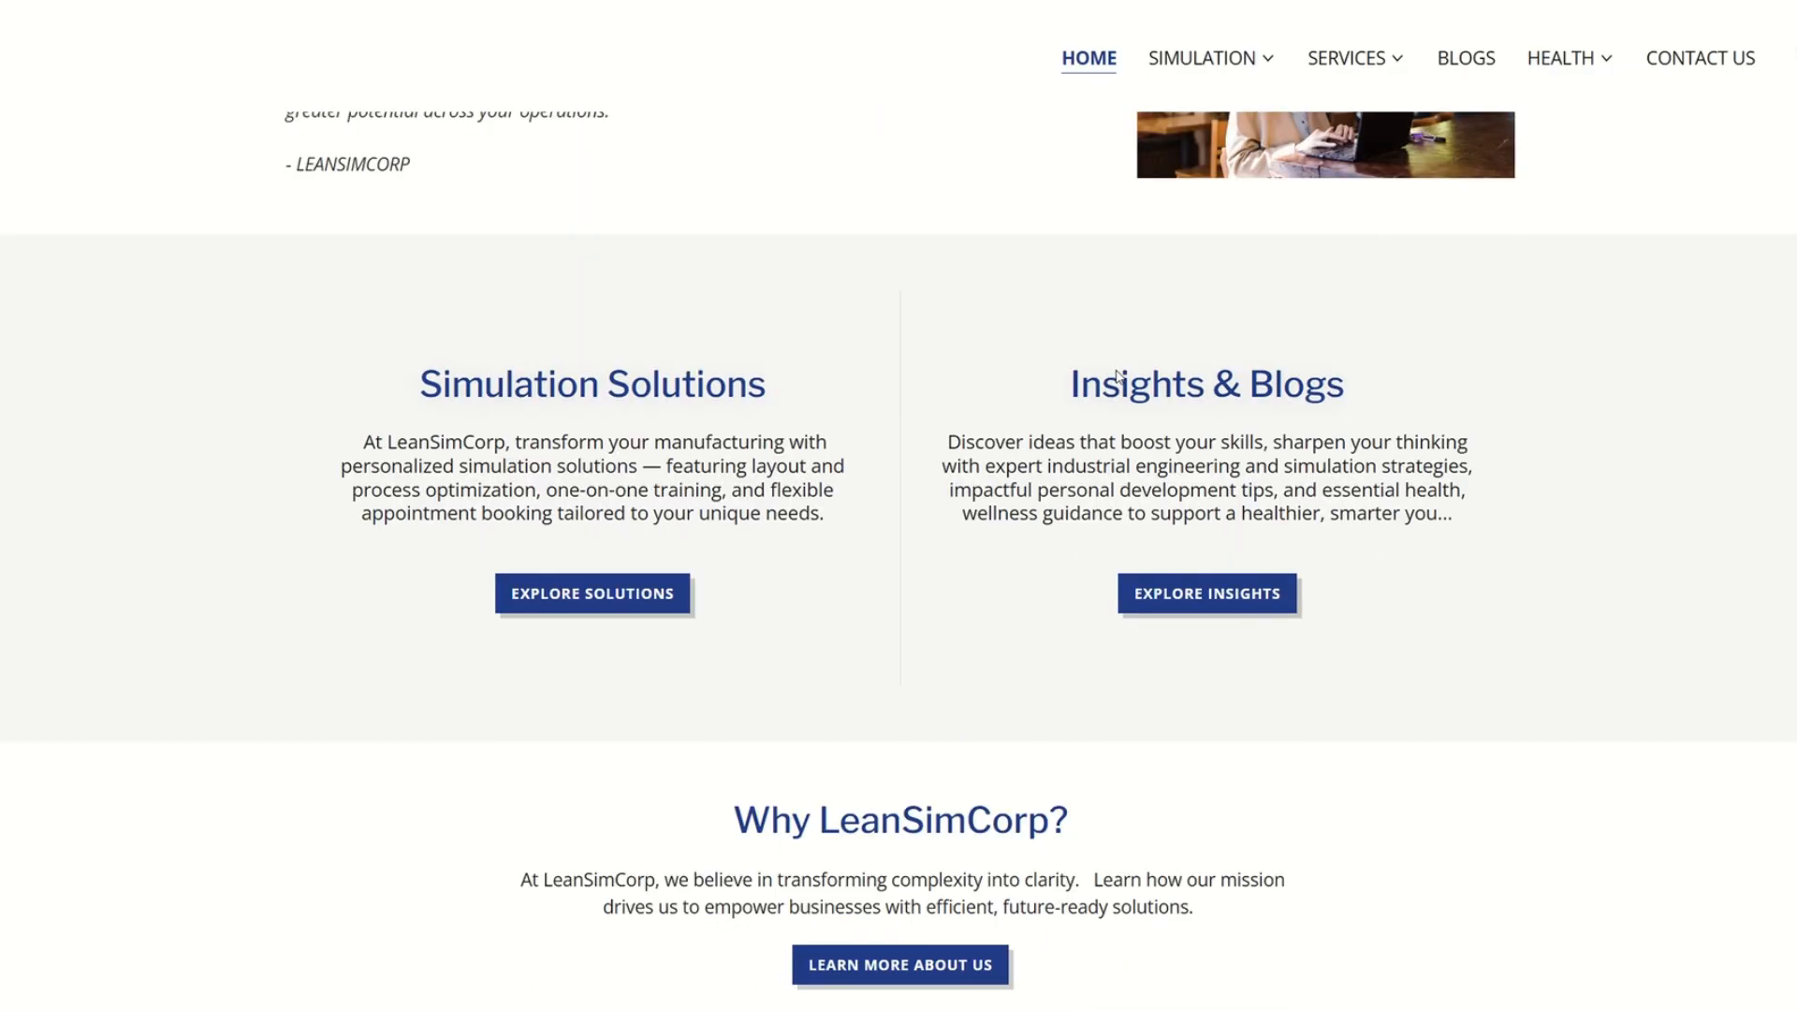
pyautogui.scroll(-1, 1120, 376)
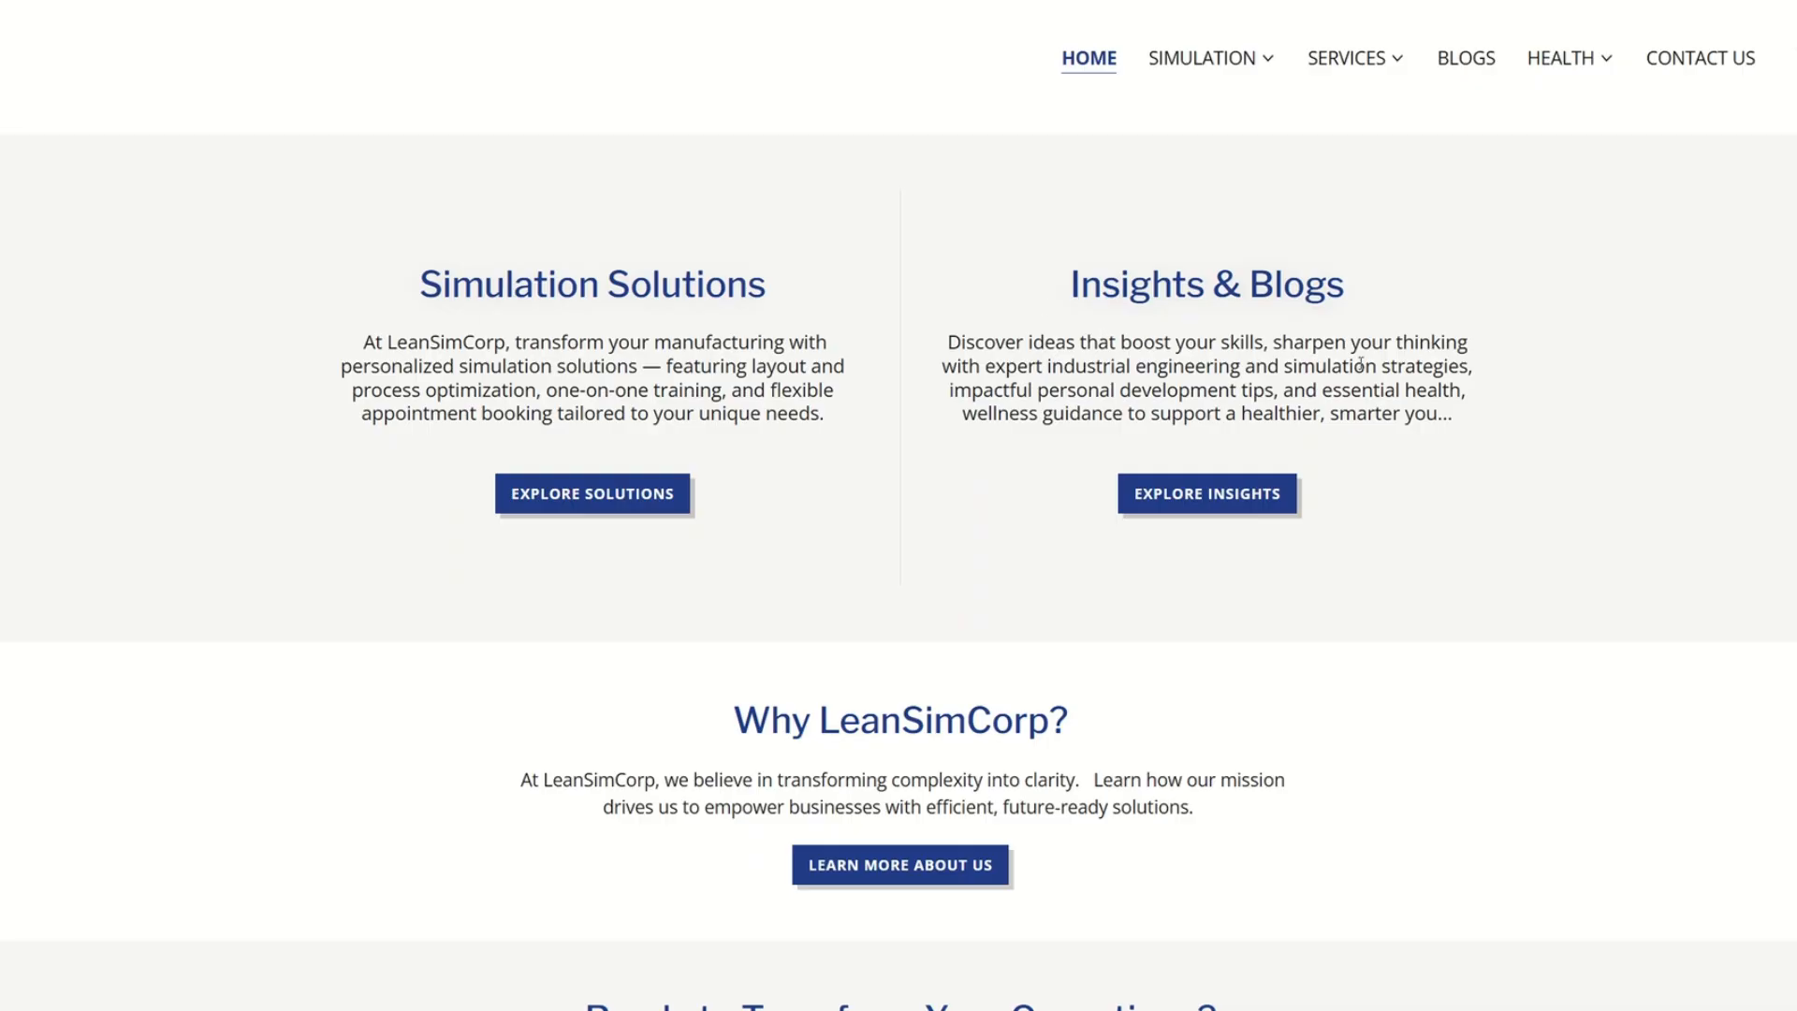
# - Open the website's Simulation Solutions page and browse its session booking, learning center, online appointments and contact sections
pyautogui.moveTo(1247, 70)
pyautogui.click(1233, 127)
pyautogui.moveTo(1208, 64)
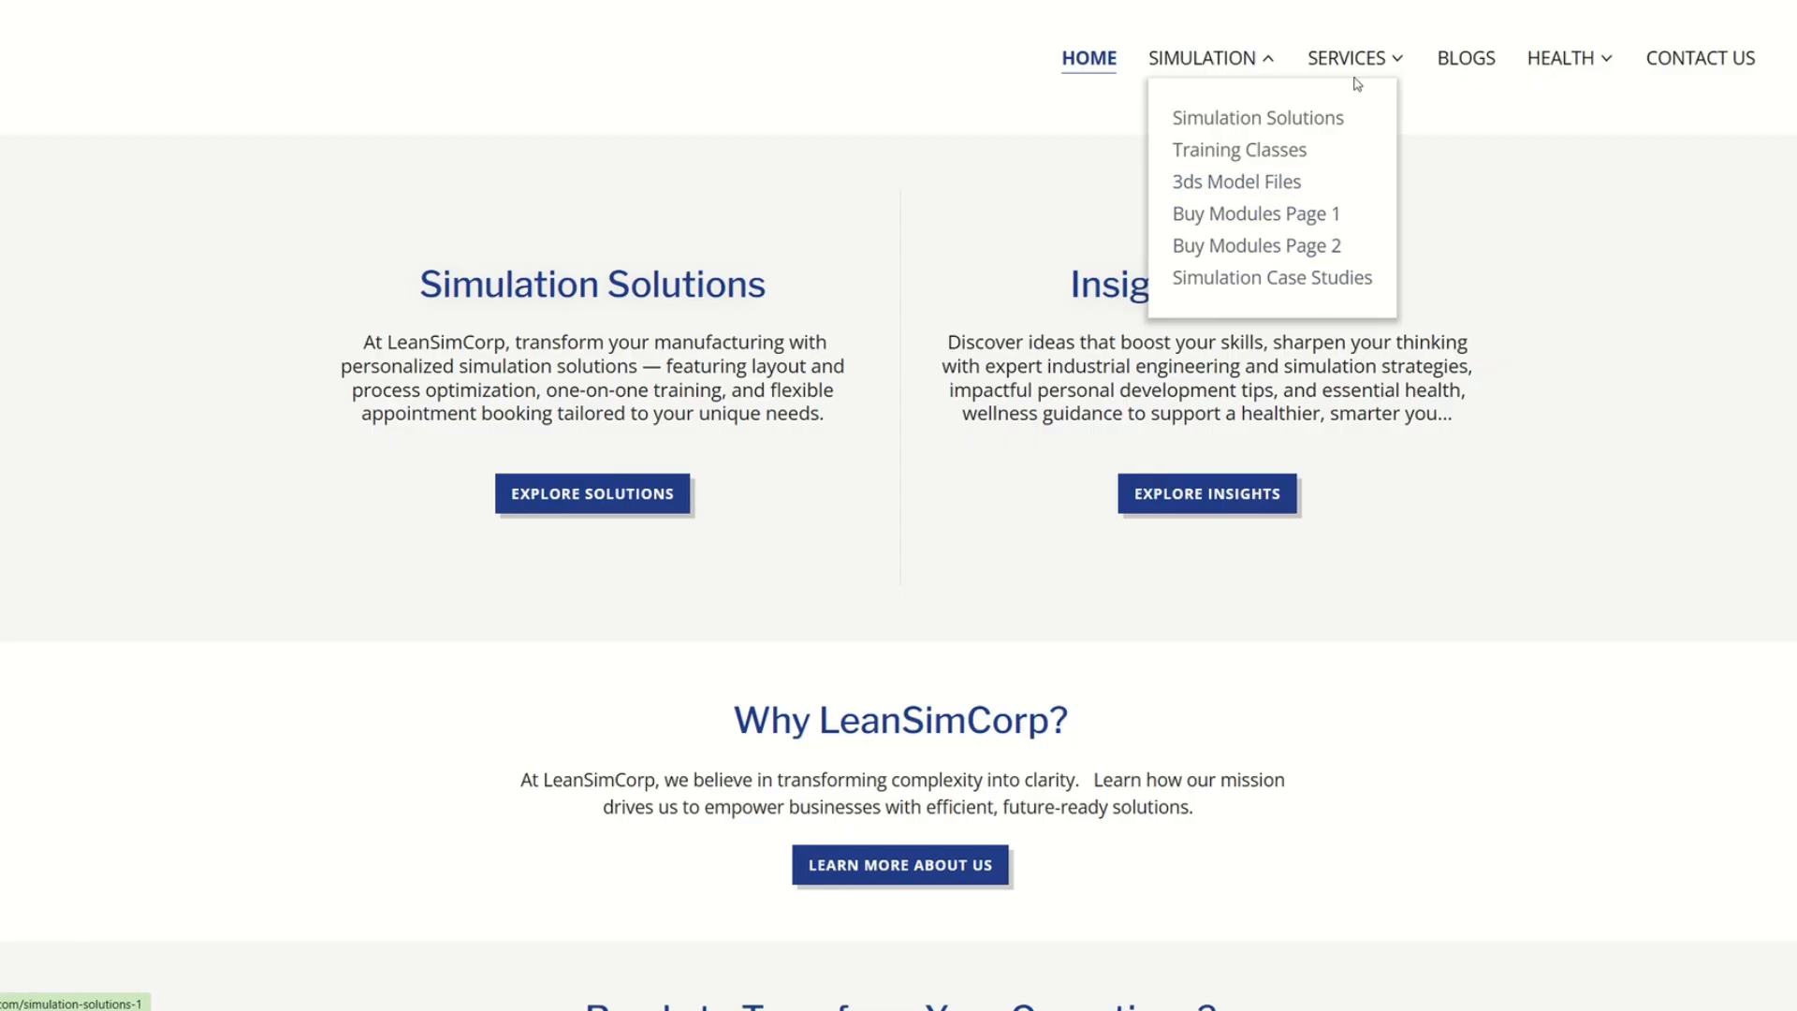
pyautogui.moveTo(1367, 58)
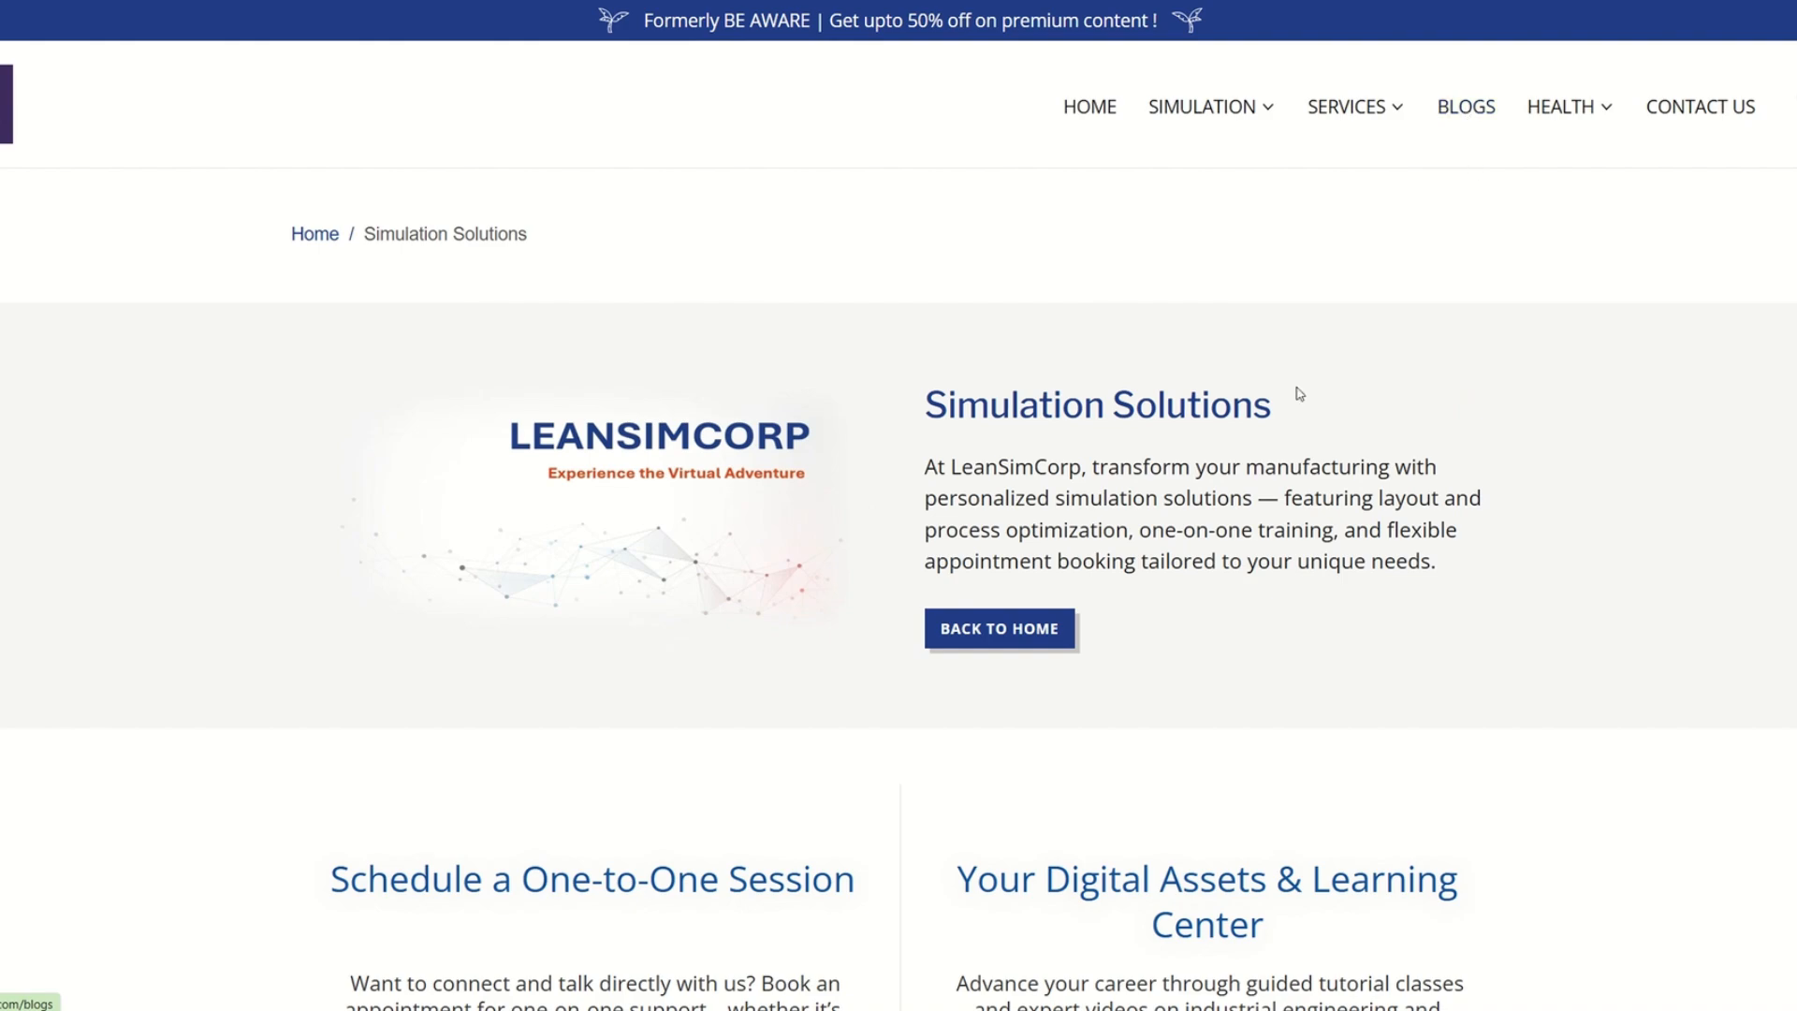
pyautogui.scroll(-3, 1292, 409)
pyautogui.scroll(2, 1289, 409)
pyautogui.scroll(-2, 1203, 323)
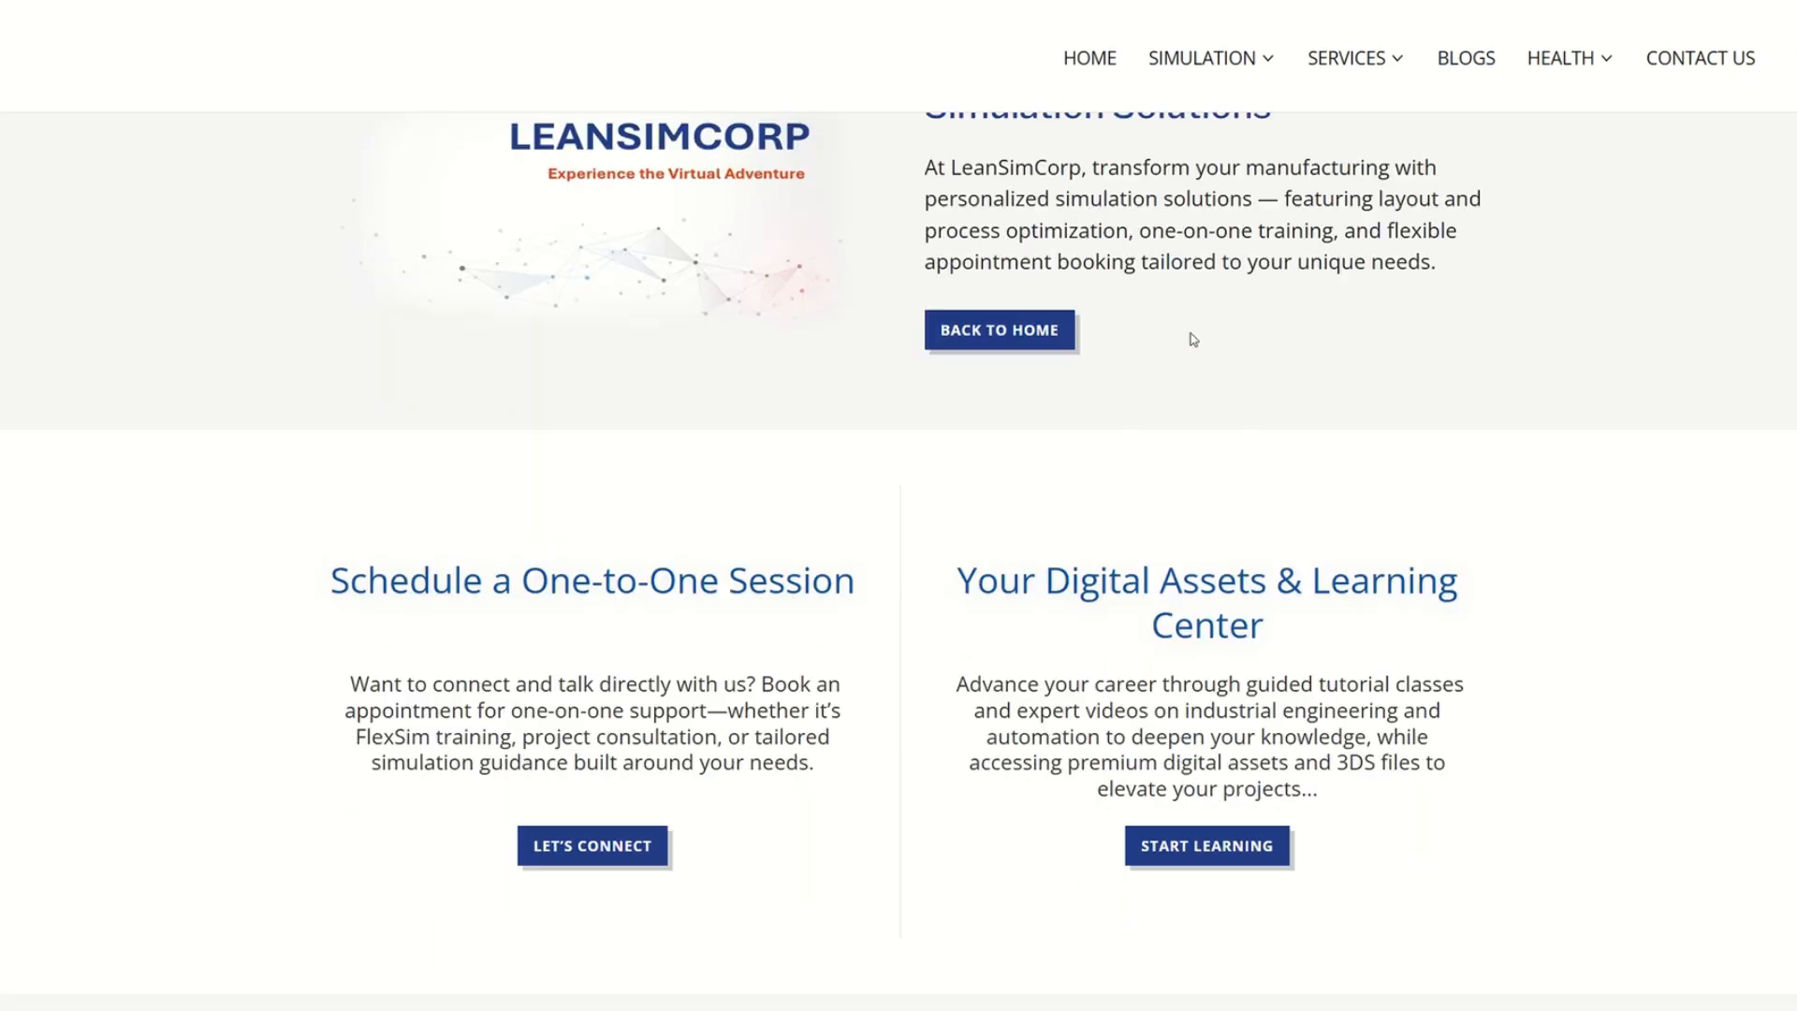
pyautogui.scroll(-2, 936, 365)
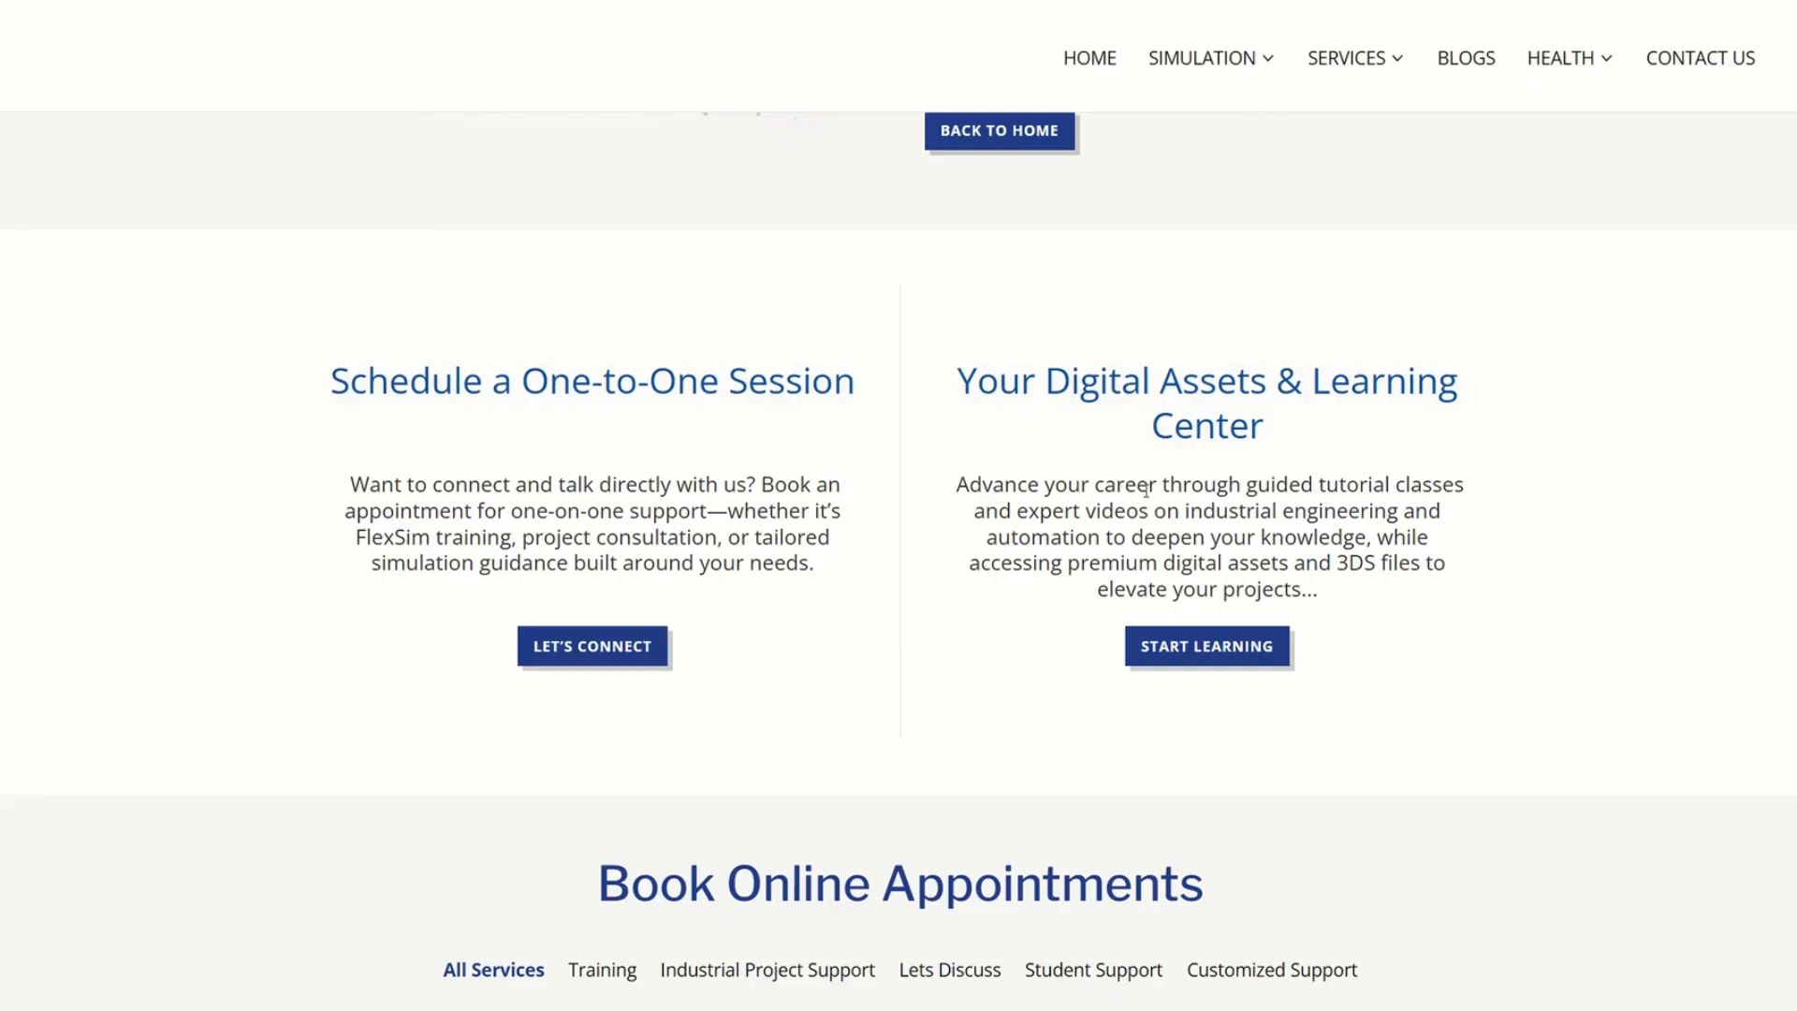
pyautogui.scroll(-2, 1236, 433)
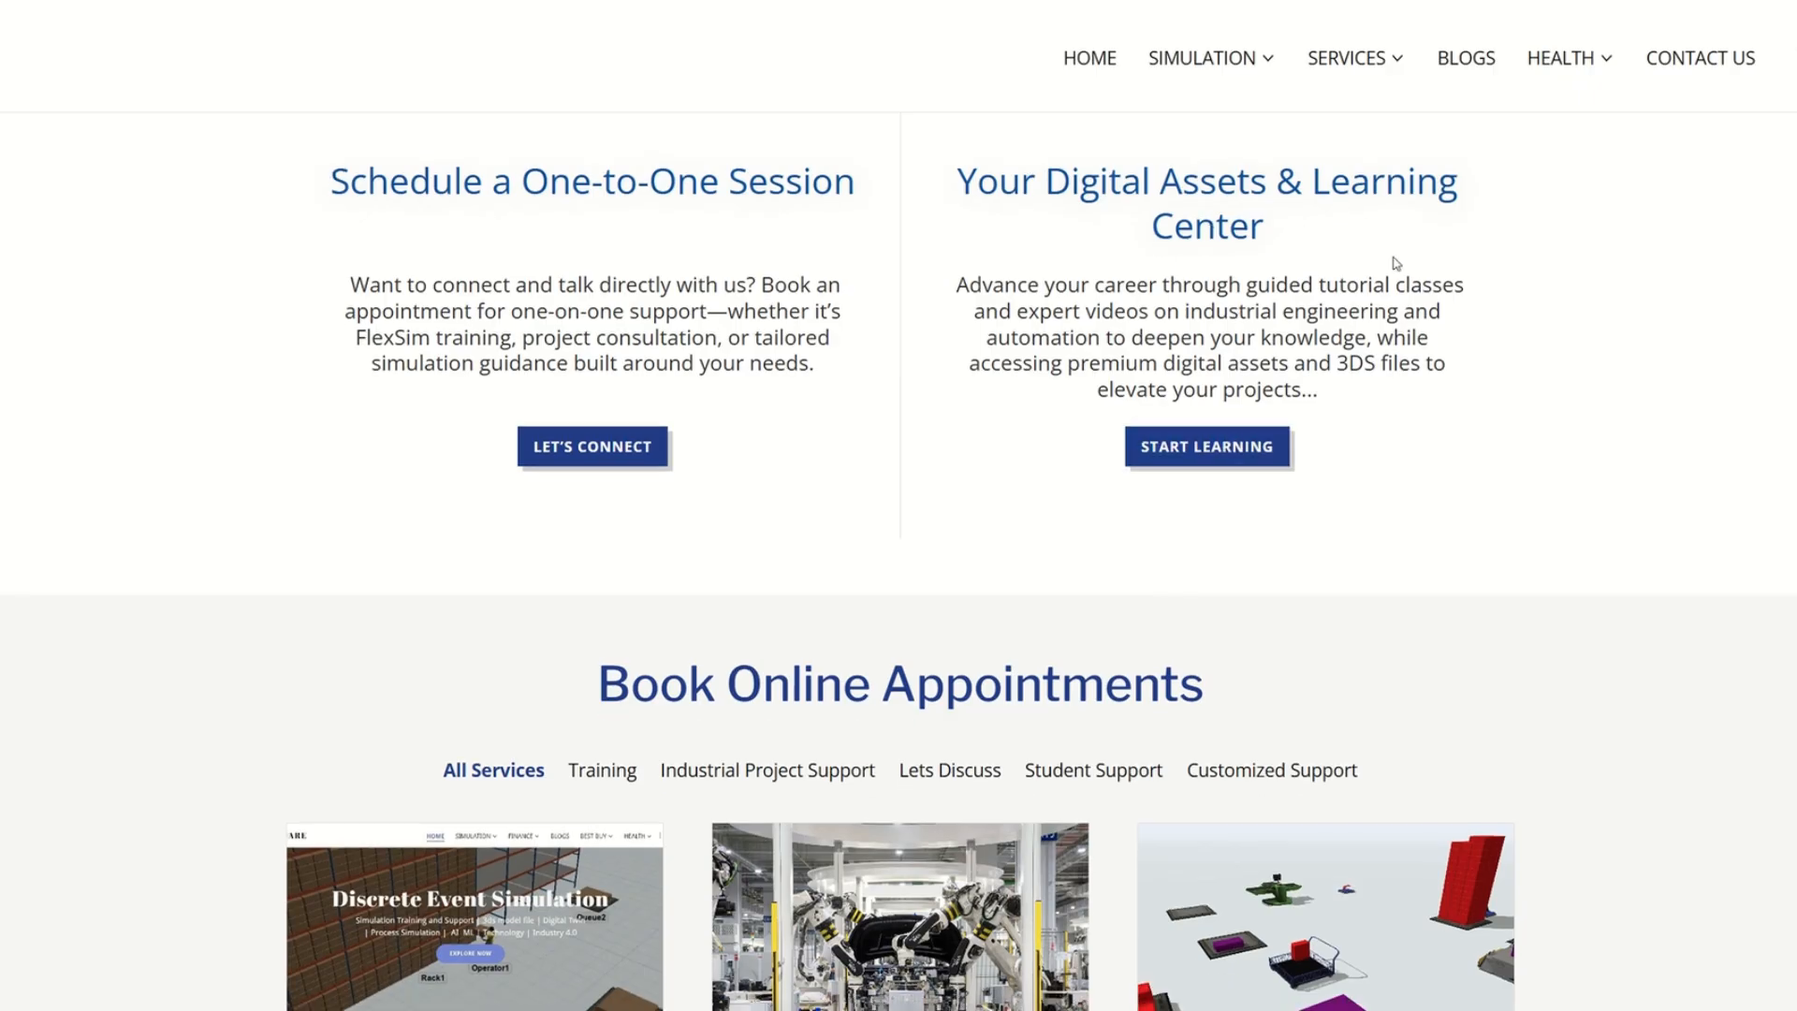
pyautogui.scroll(-7, 1392, 264)
pyautogui.scroll(-1, 1142, 419)
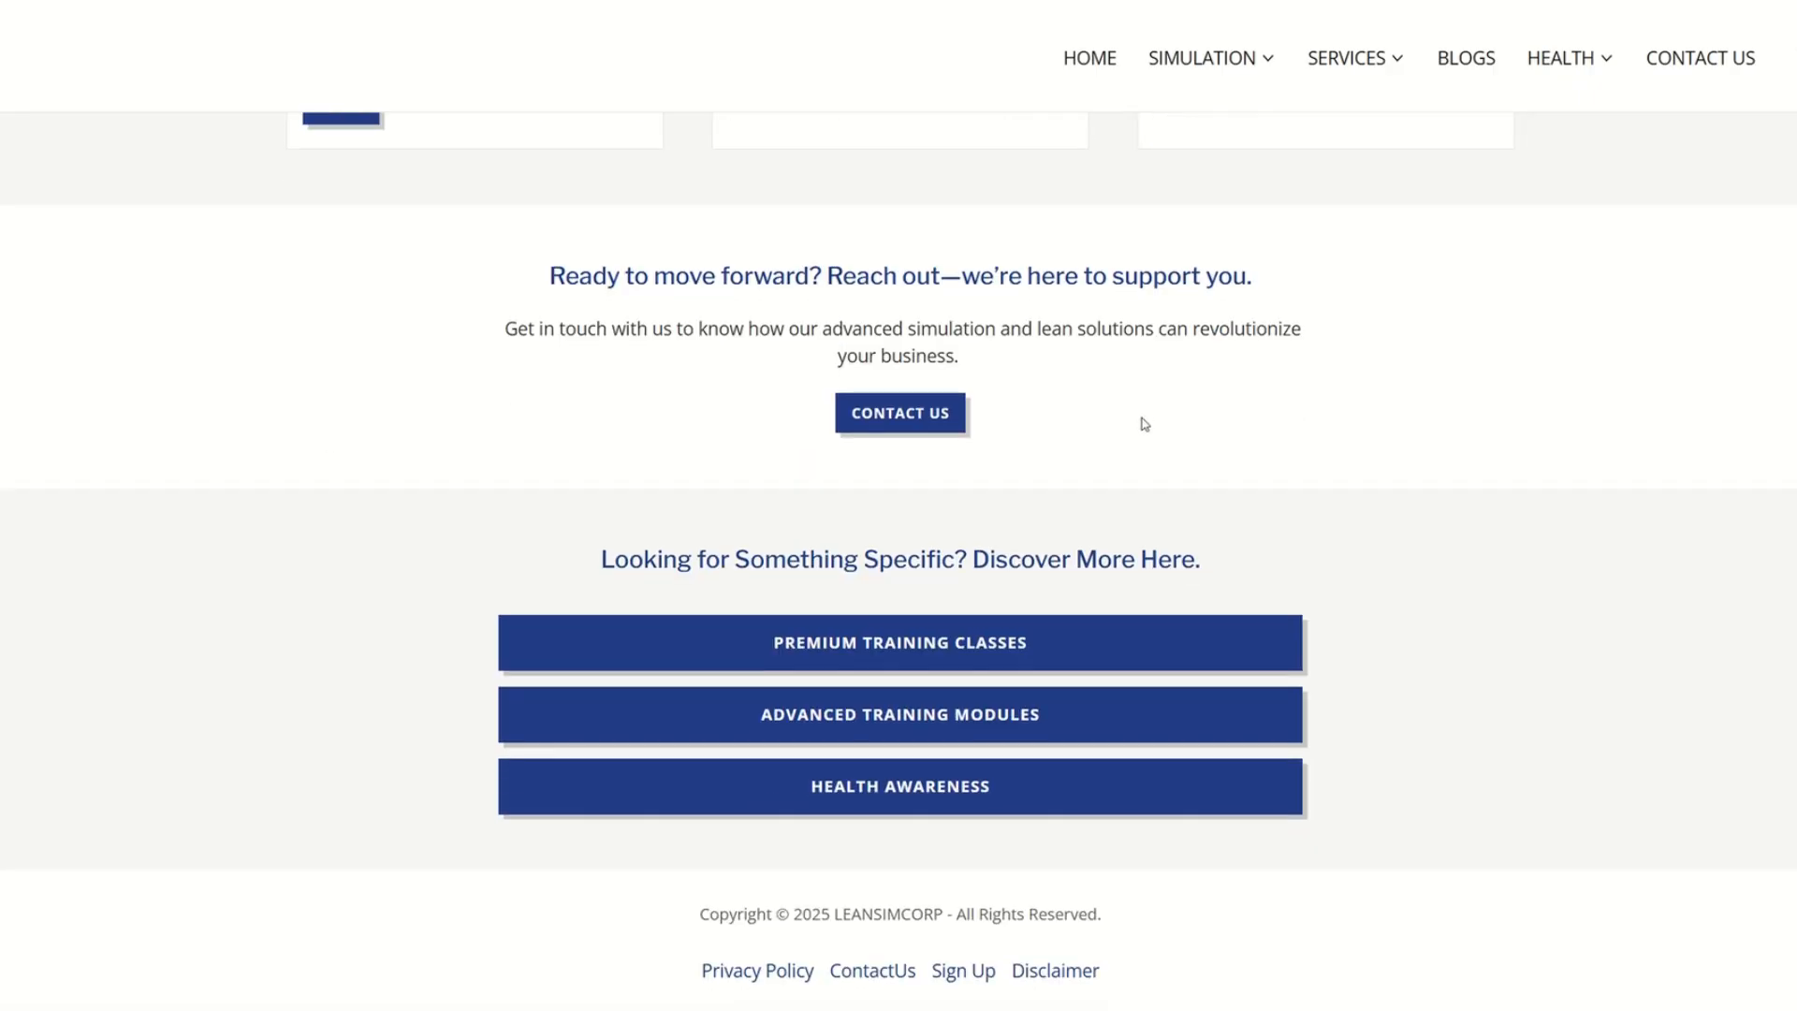
# - Open the Premium Training Classes page of the website
pyautogui.scroll(15, 1142, 419)
pyautogui.scroll(8, 1272, 346)
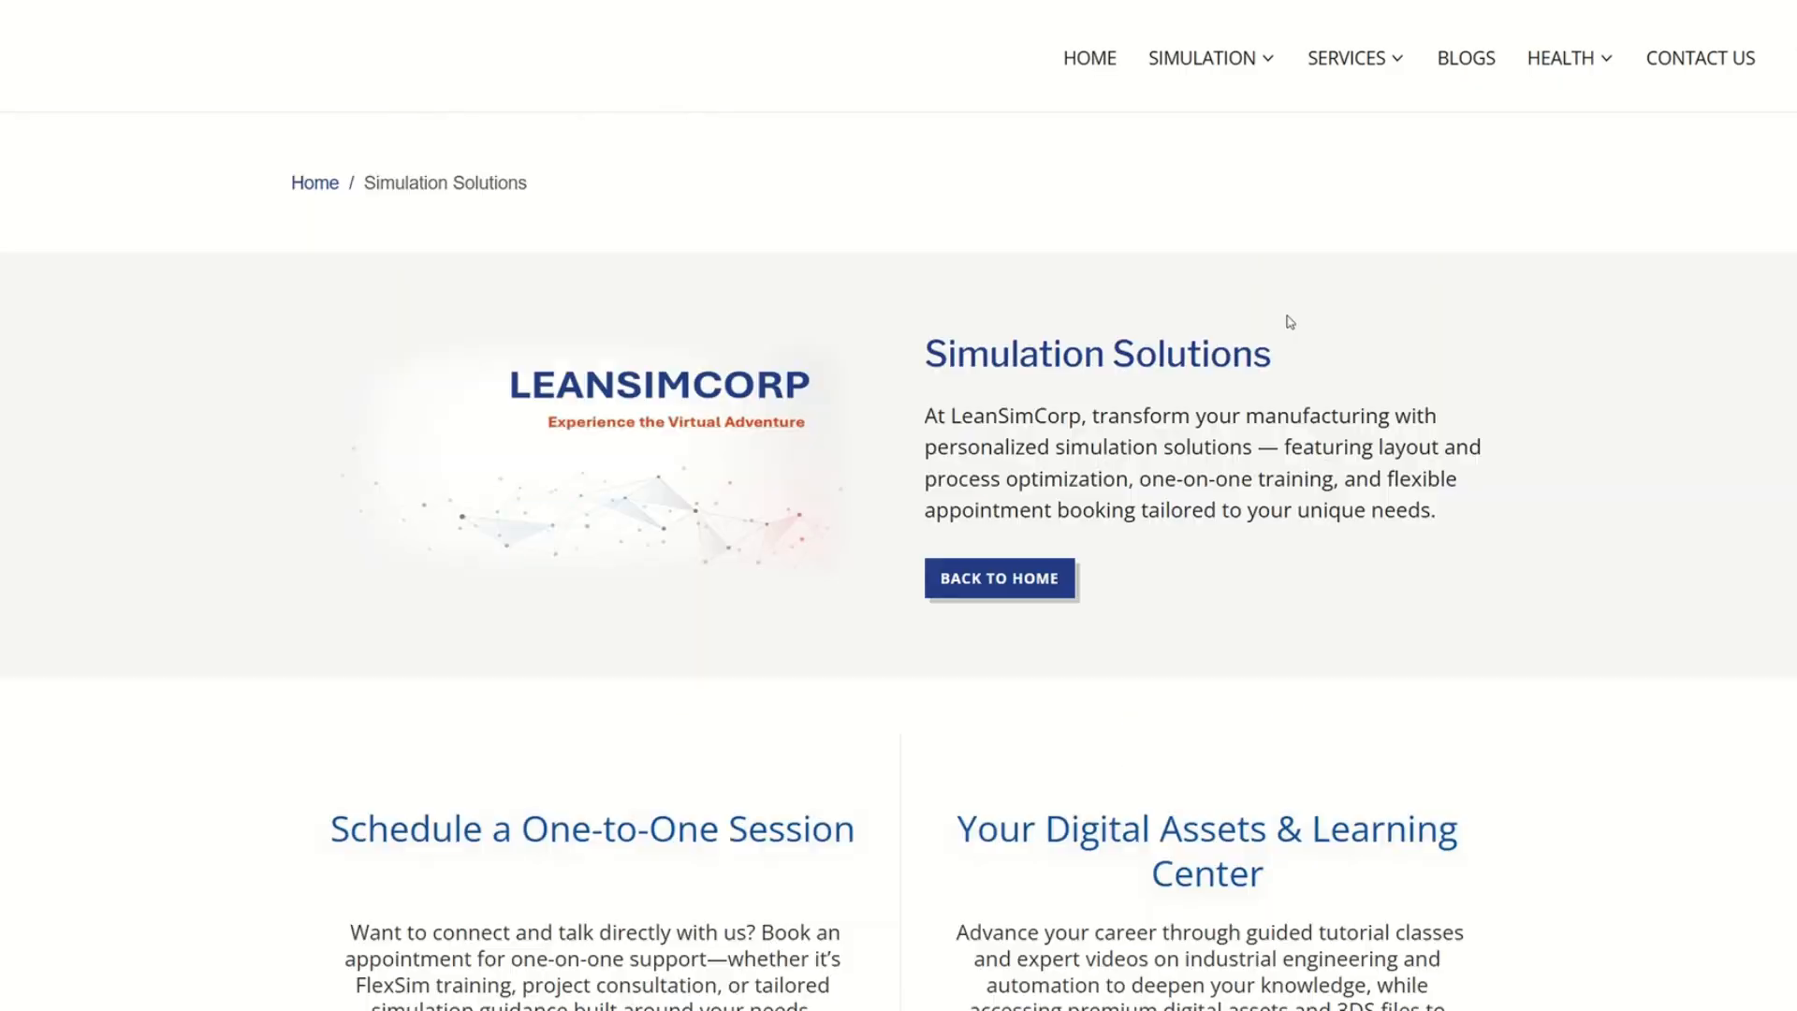
pyautogui.click(1264, 200)
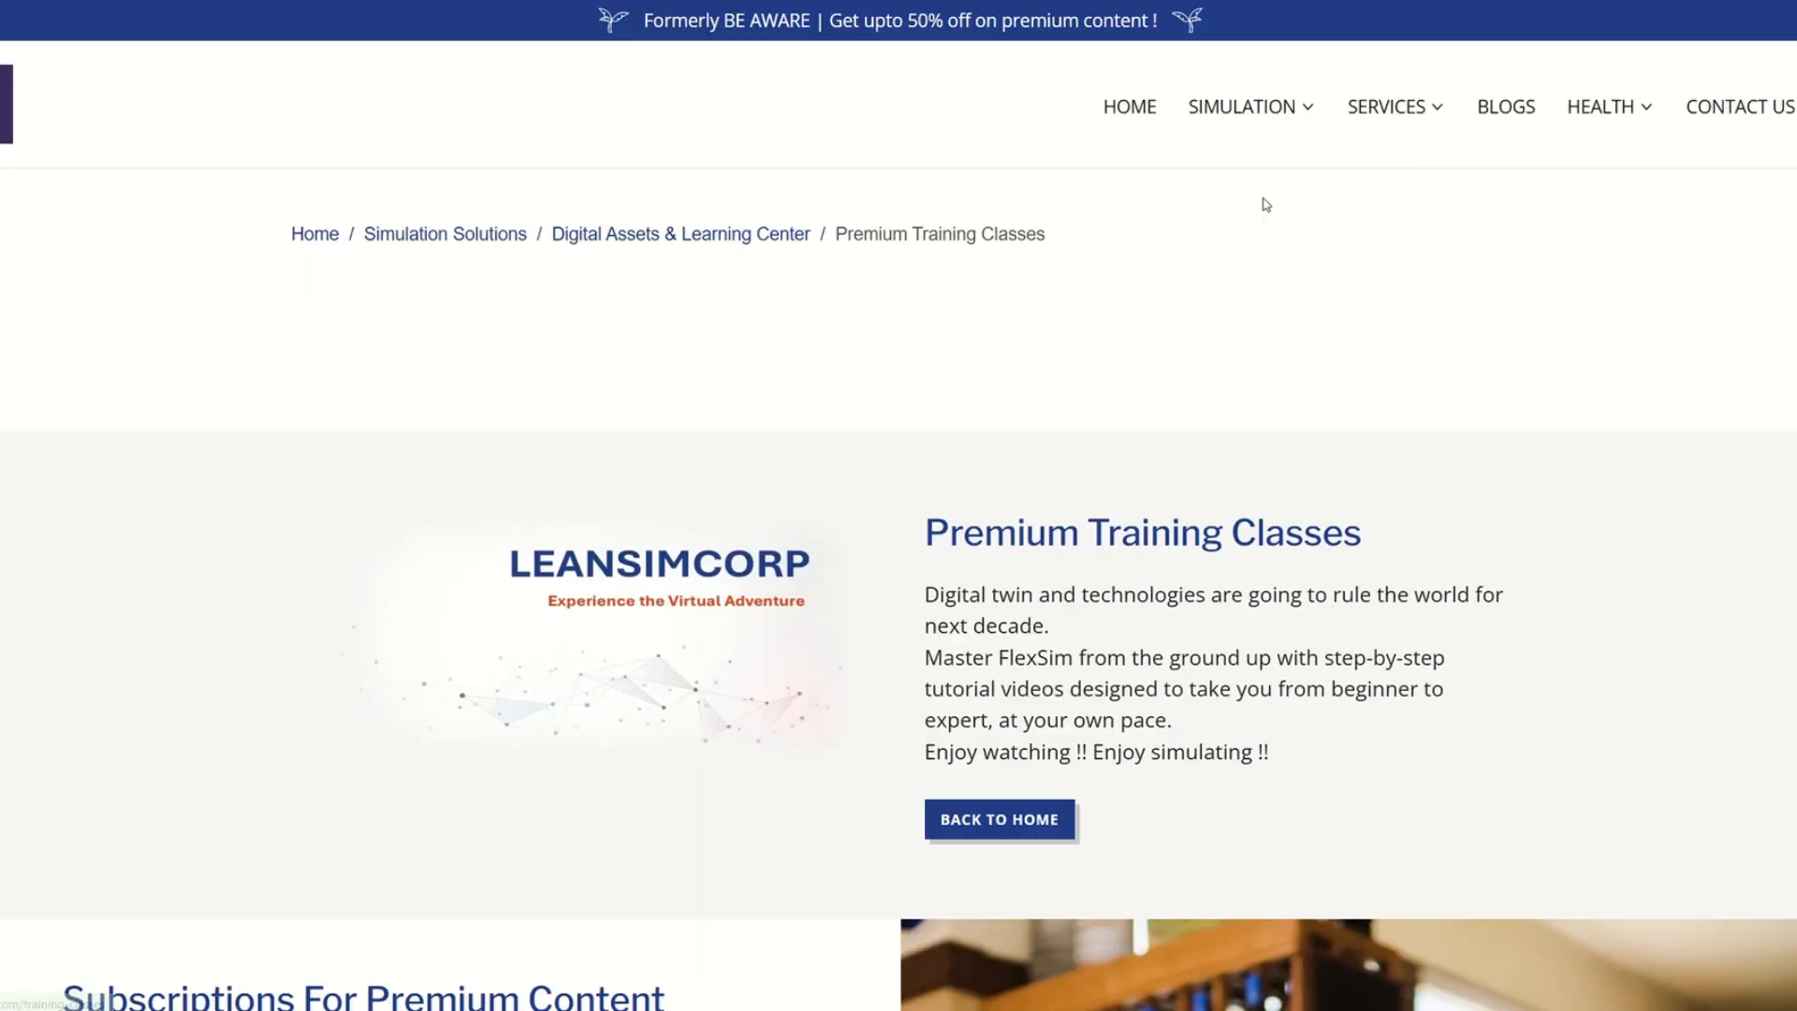
# - Review the premium content subscription's benefits and activation steps, and the chapters of the Premium Course Syllabus
pyautogui.scroll(-9, 774, 573)
pyautogui.scroll(-4, 553, 513)
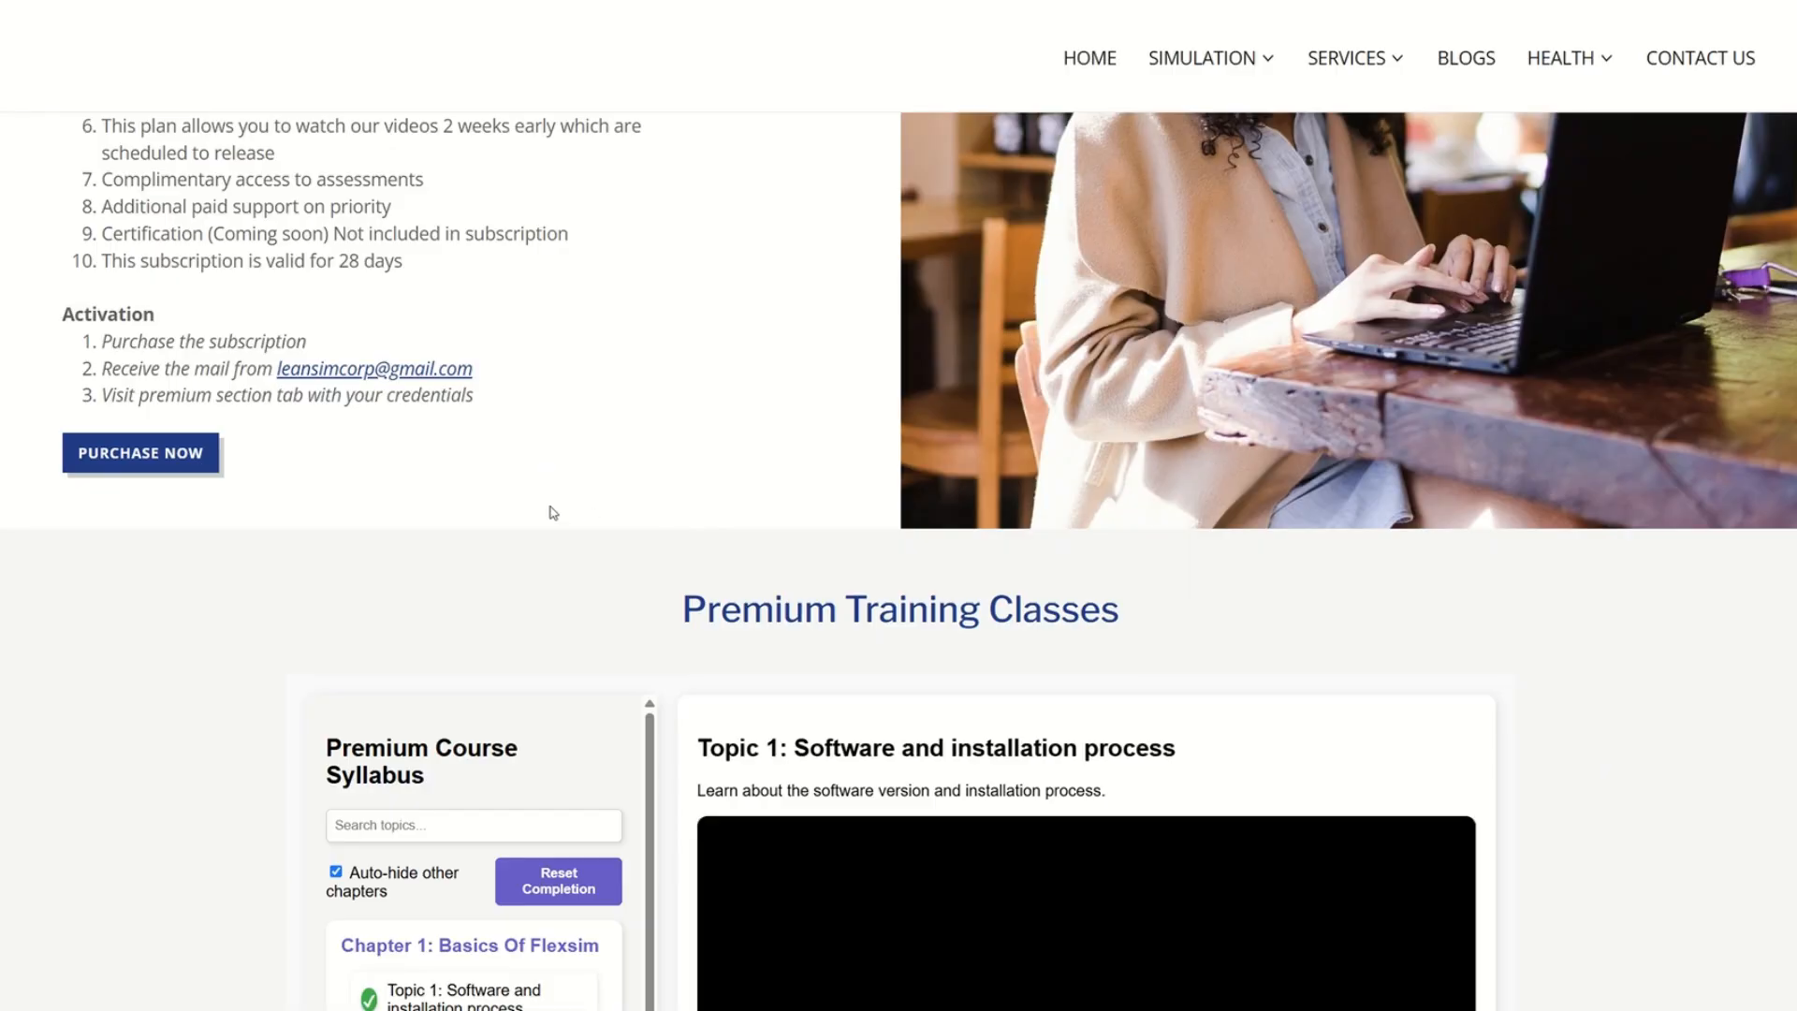
pyautogui.scroll(4, 343, 493)
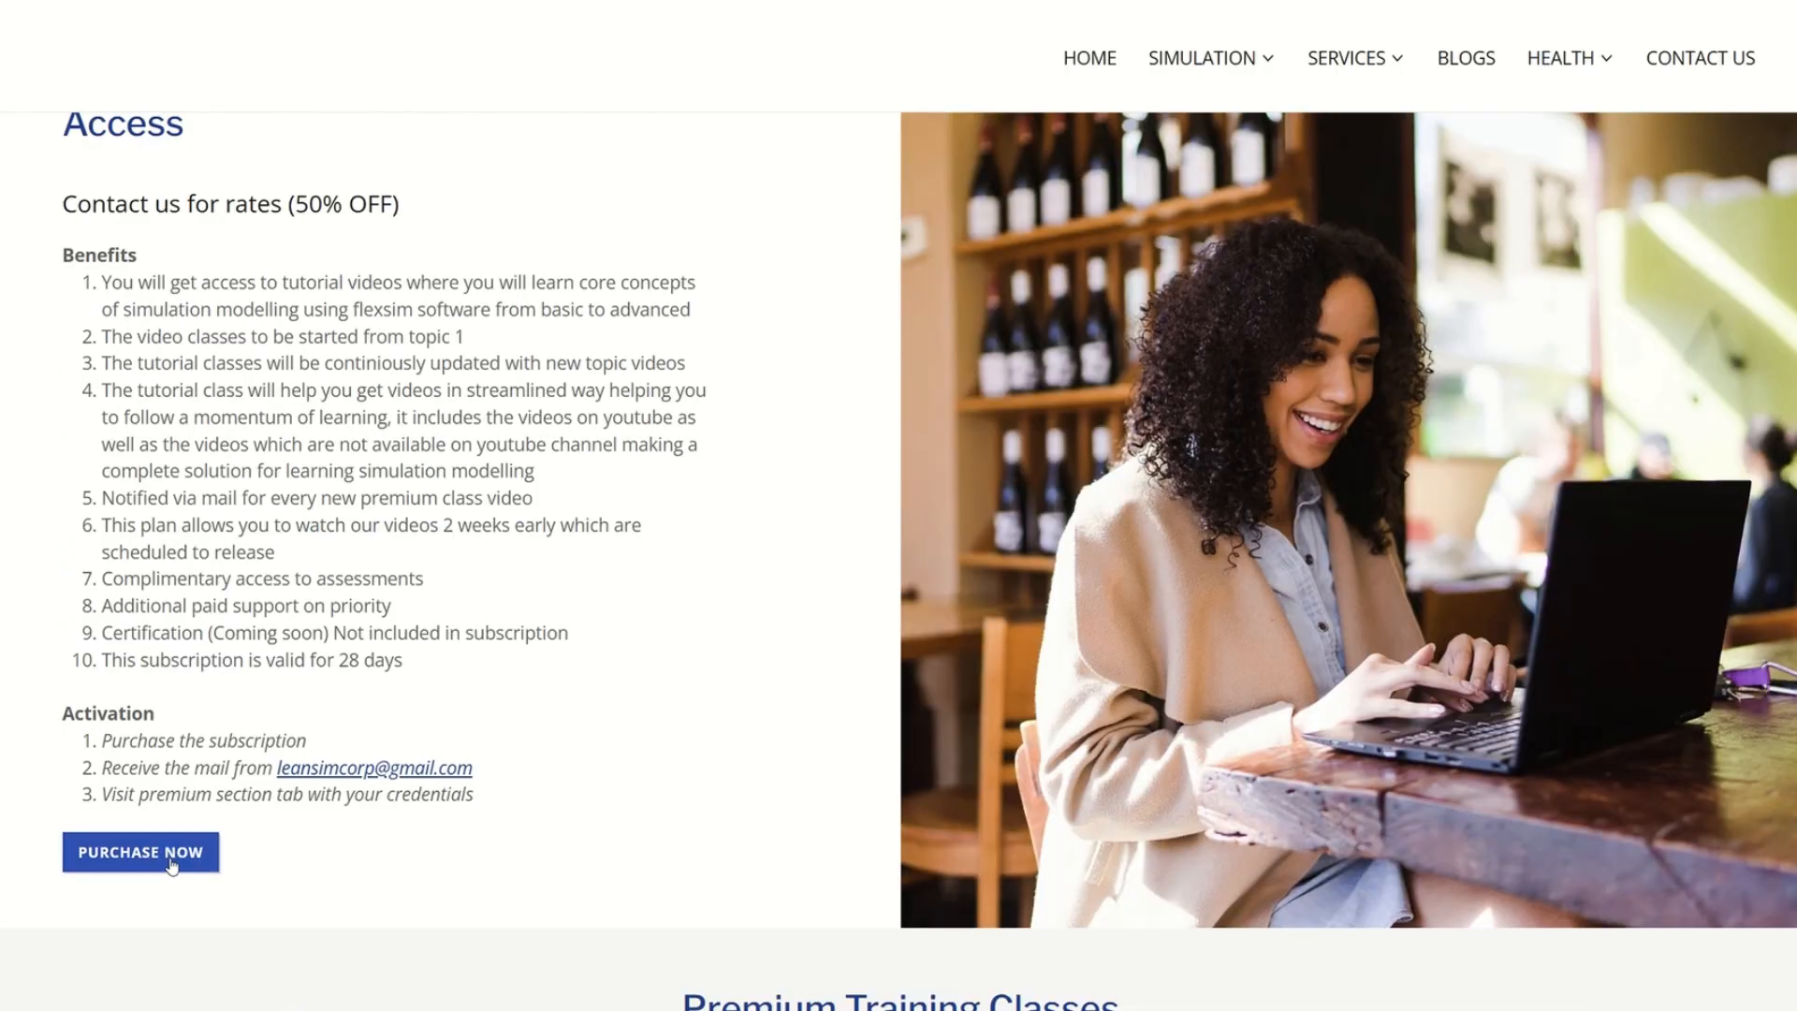
pyautogui.scroll(-12, 172, 866)
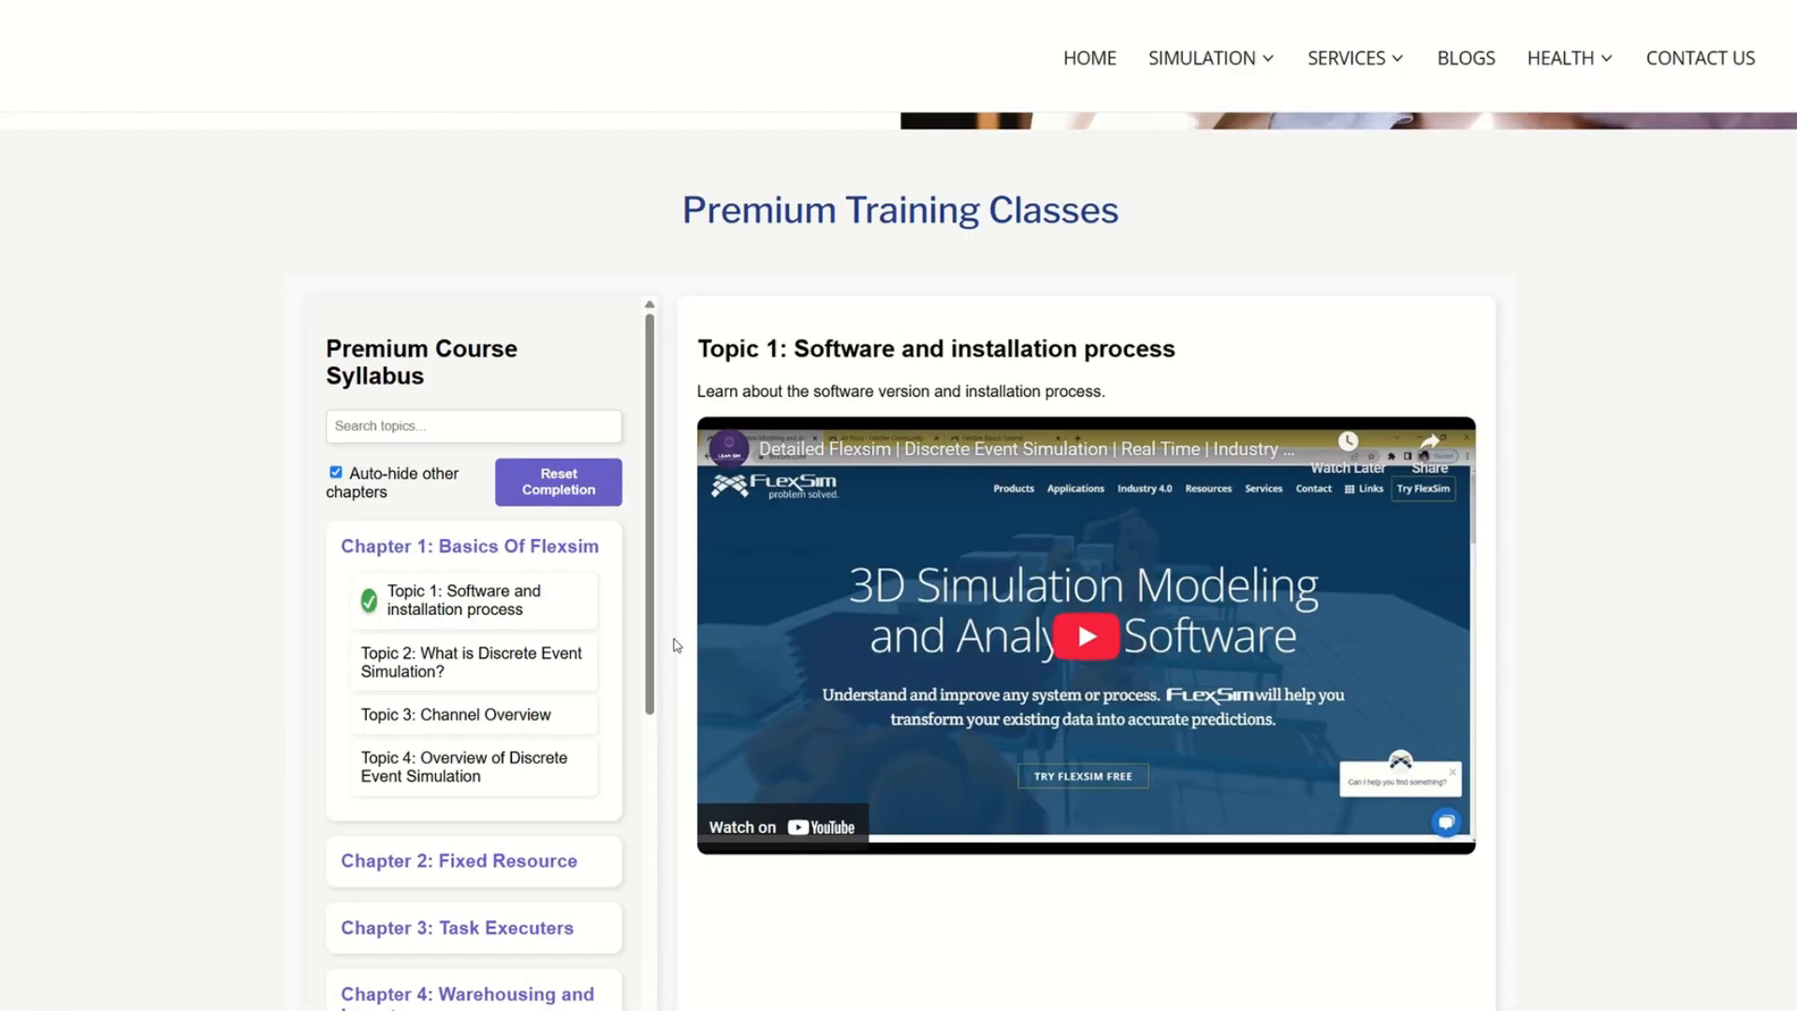
pyautogui.scroll(-3, 521, 694)
pyautogui.scroll(-6, 553, 613)
pyautogui.scroll(10, 487, 505)
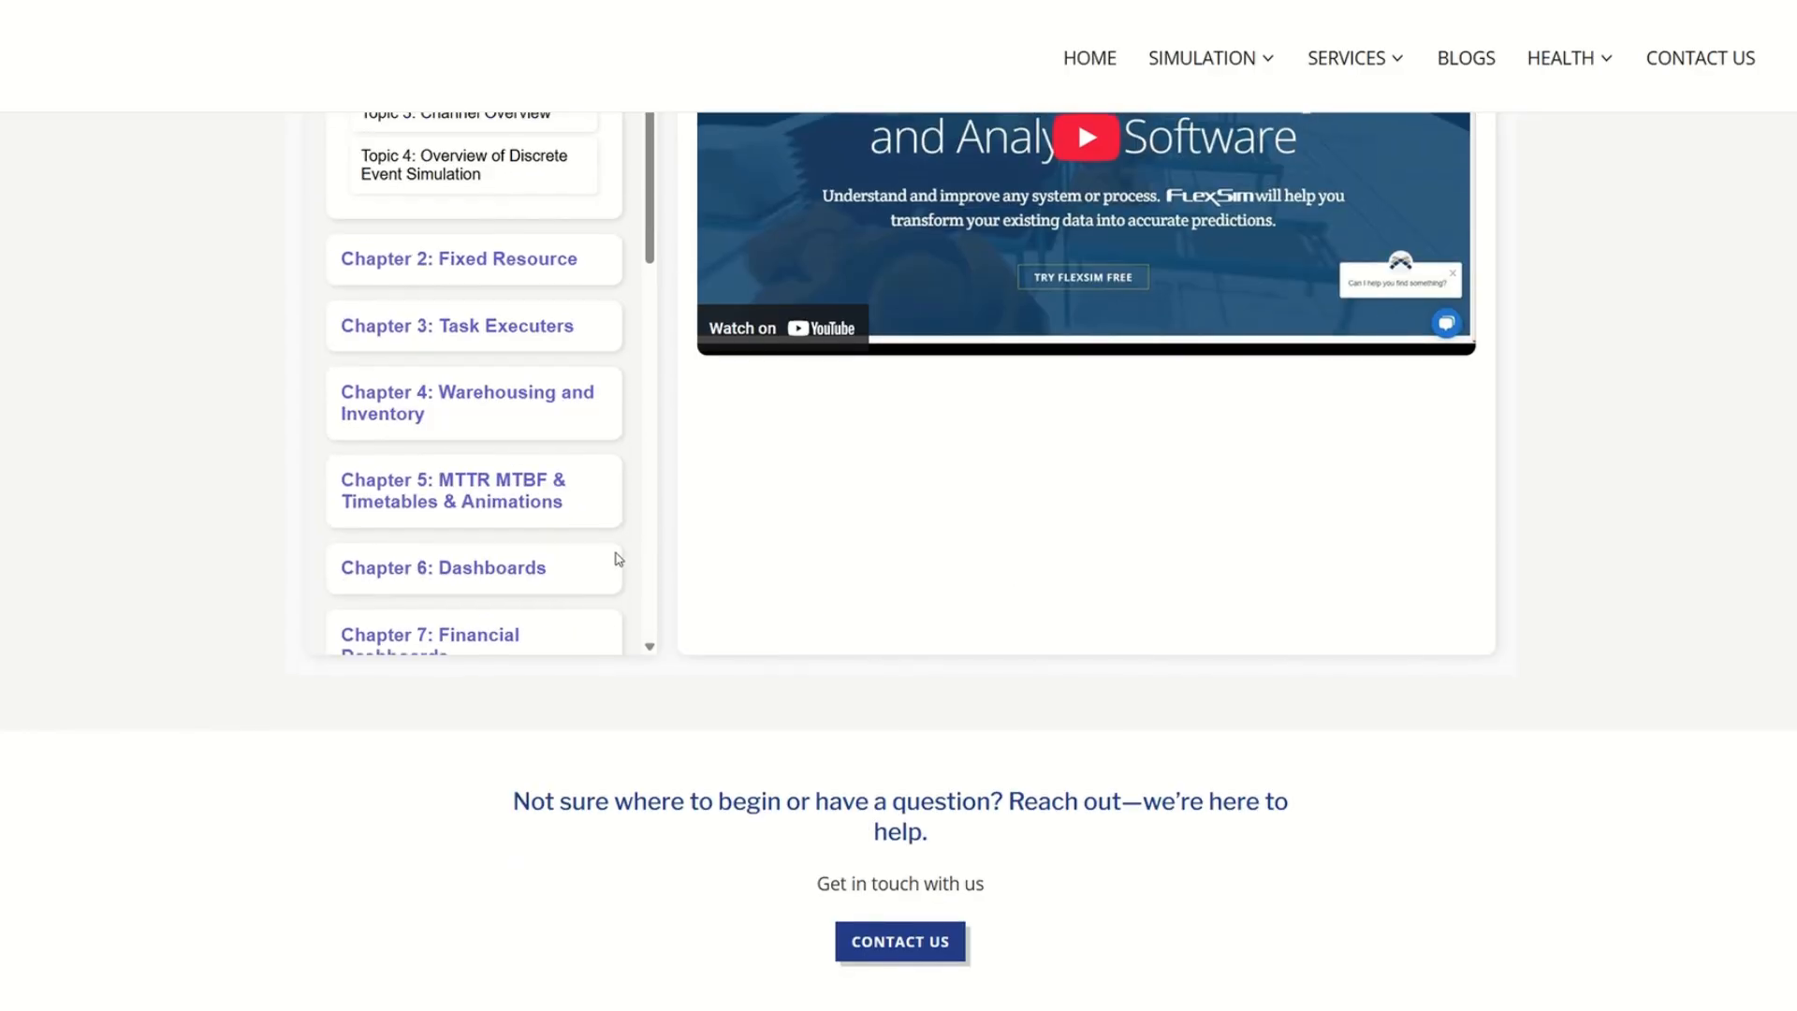
pyautogui.scroll(-9, 514, 598)
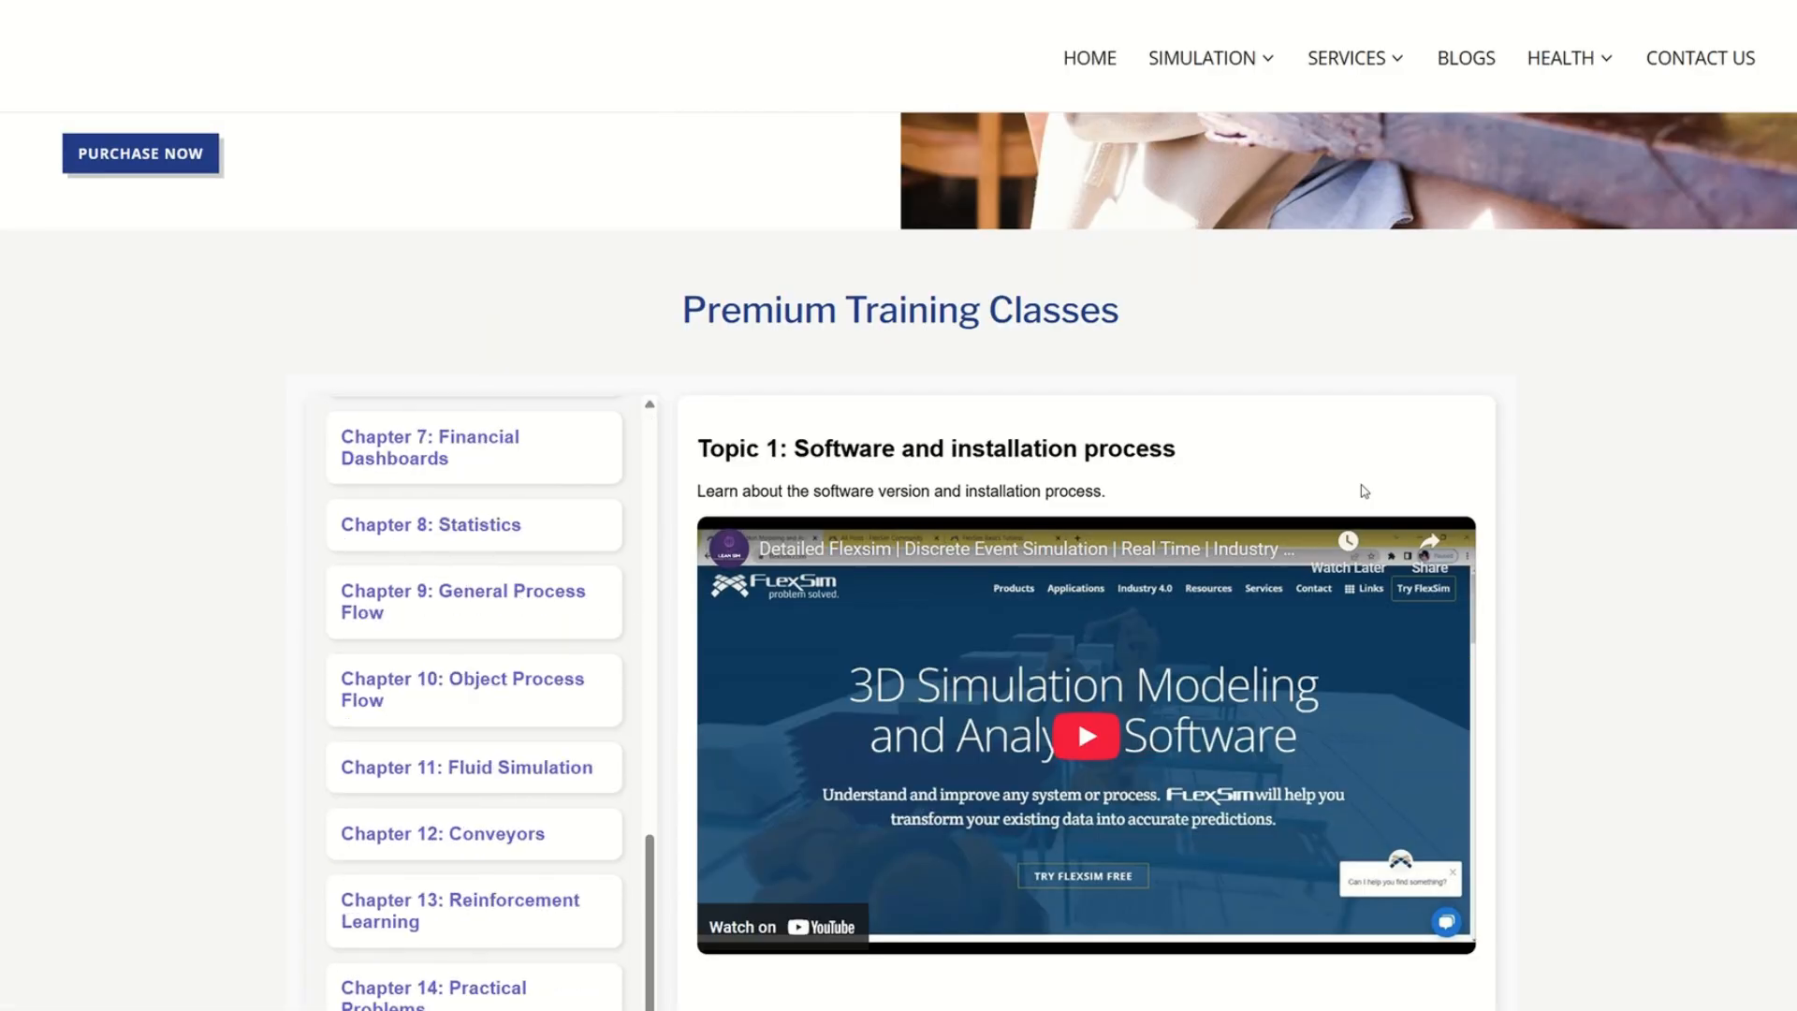
pyautogui.scroll(12, 1560, 412)
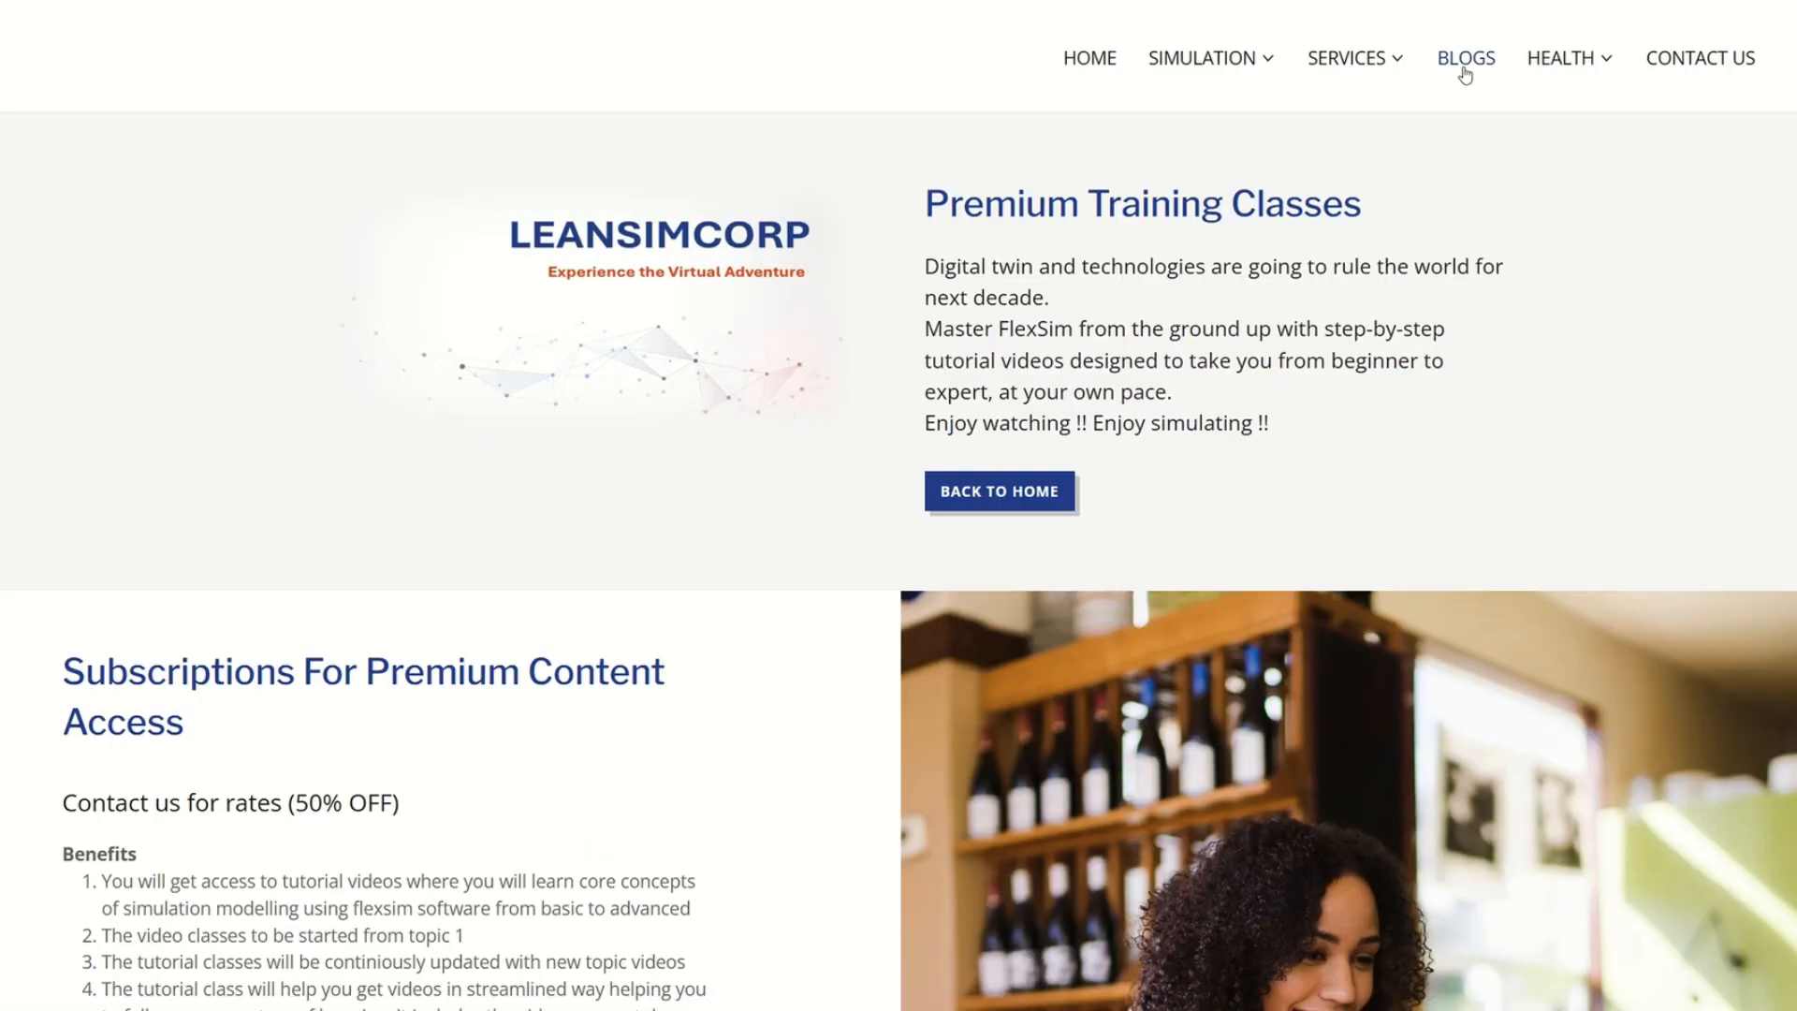
# - Open the website's Blogs page and browse its introductory section
pyautogui.click(1465, 62)
pyautogui.scroll(-5, 1097, 550)
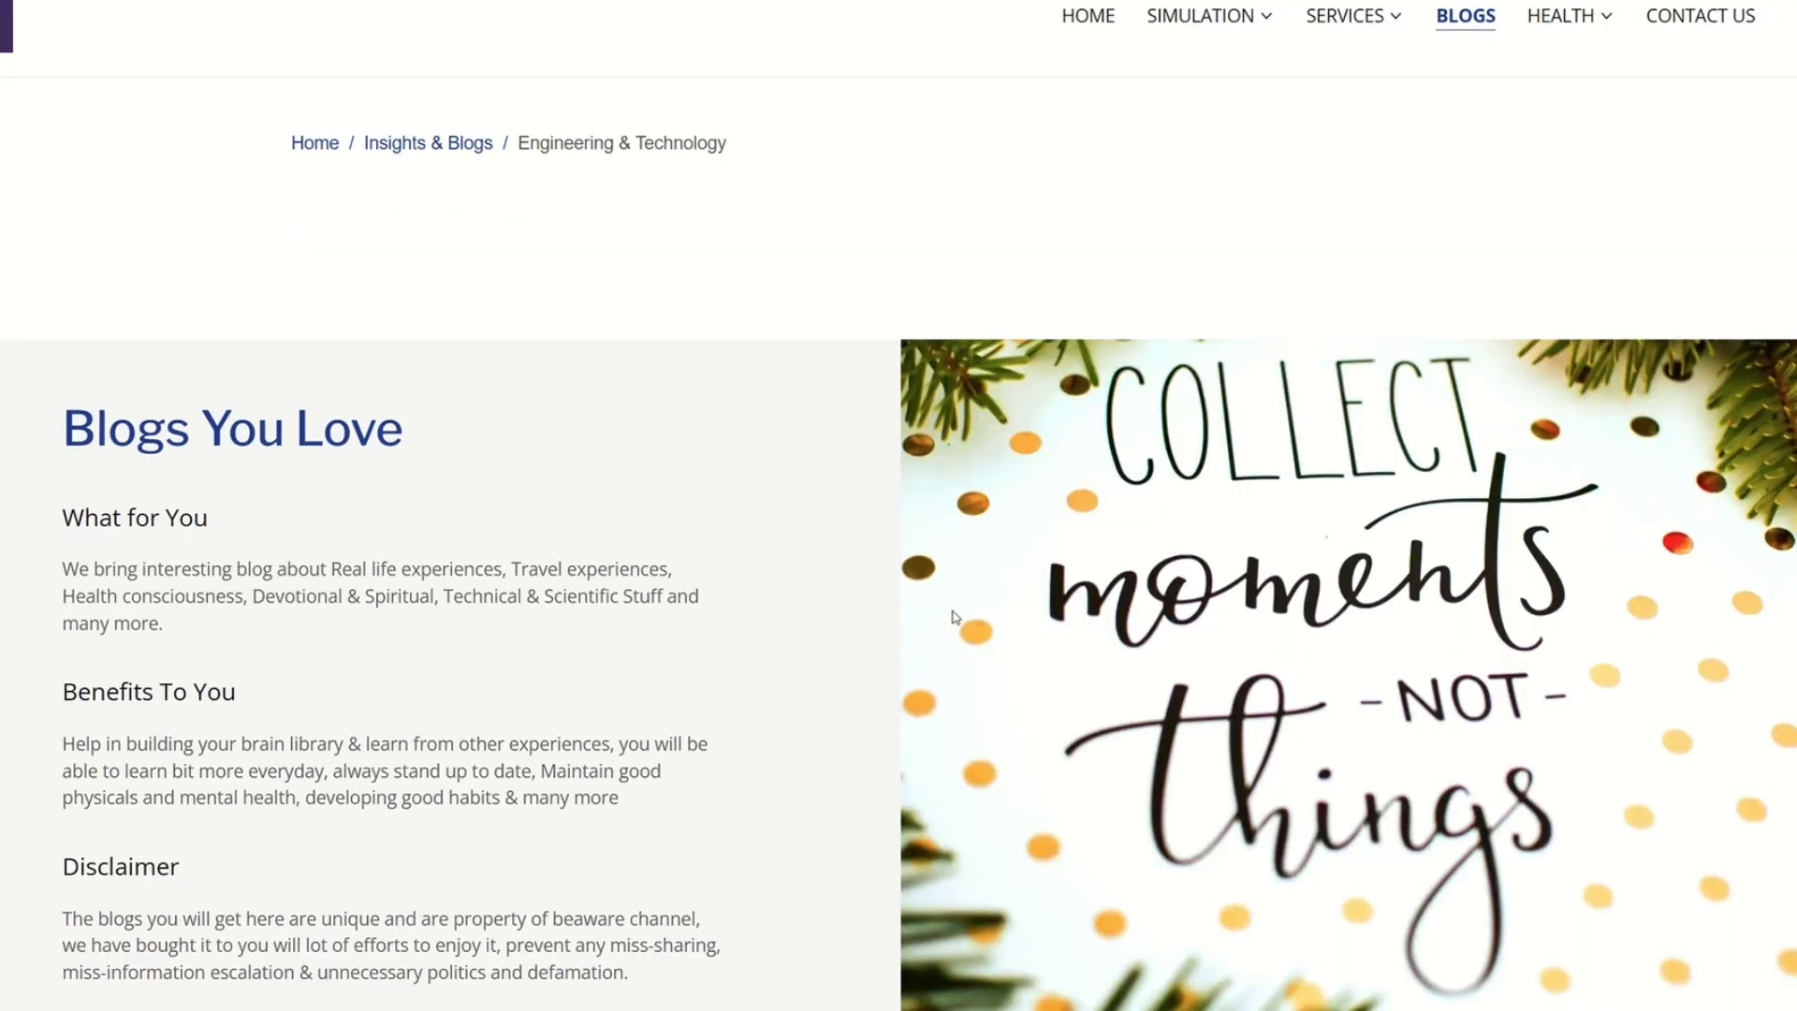